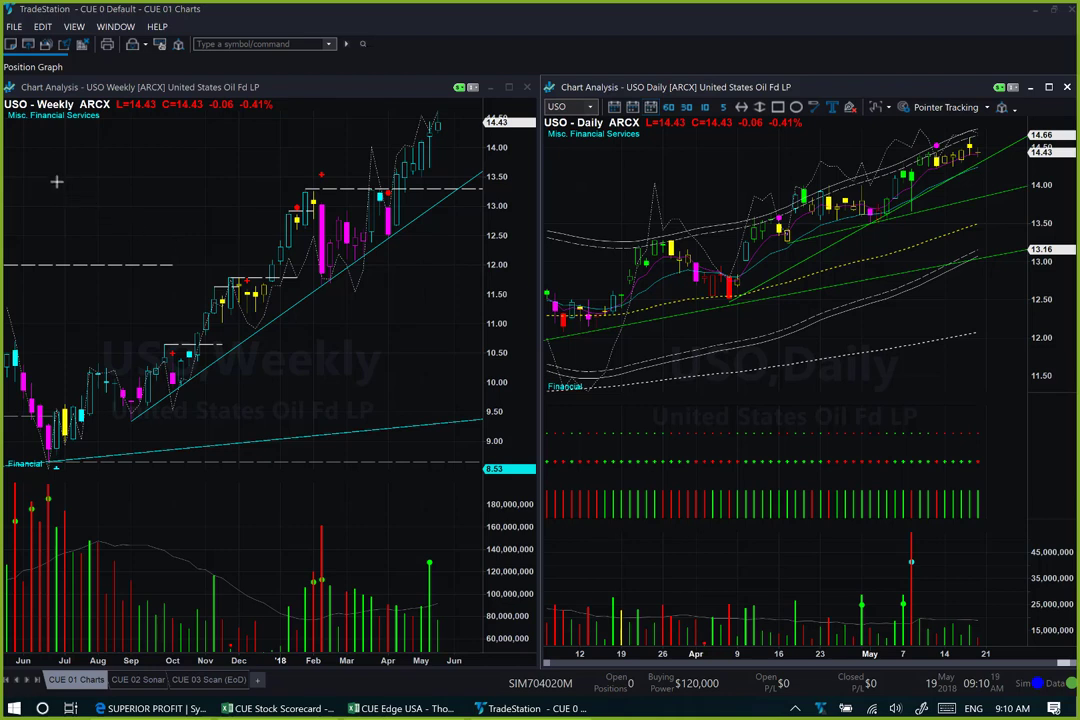
- Draw arrows pointing at the Misc. Financial Services sector label on the USO weekly and daily charts
click(25, 158)
click(17, 122)
click(79, 168)
click(66, 118)
click(560, 182)
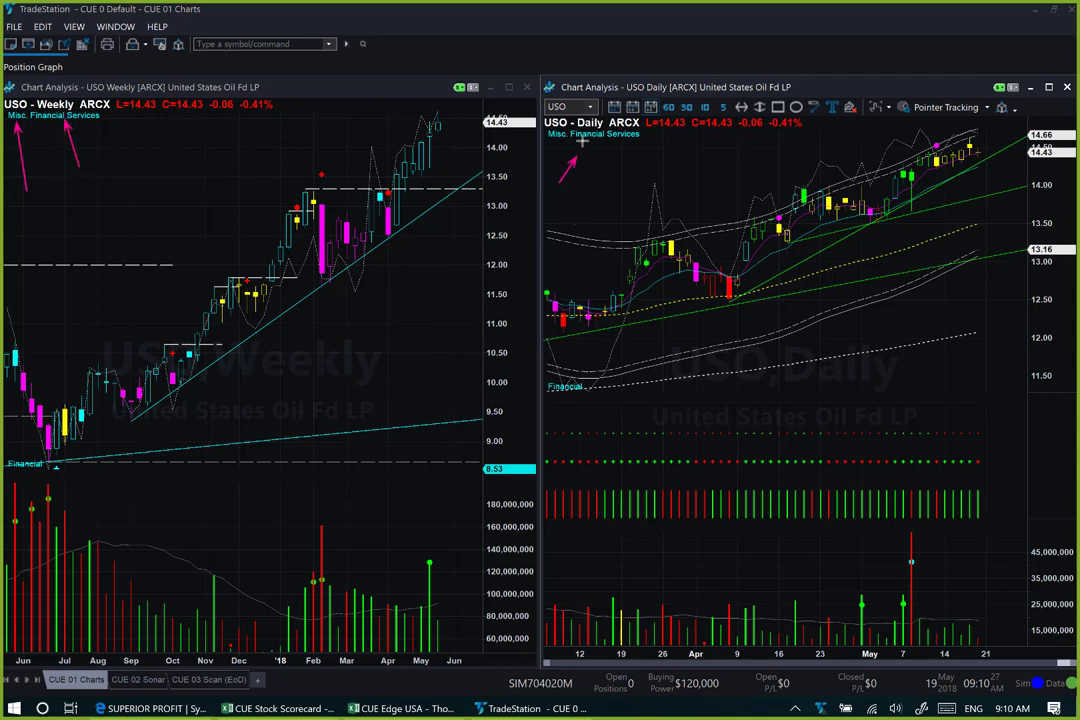
click(580, 143)
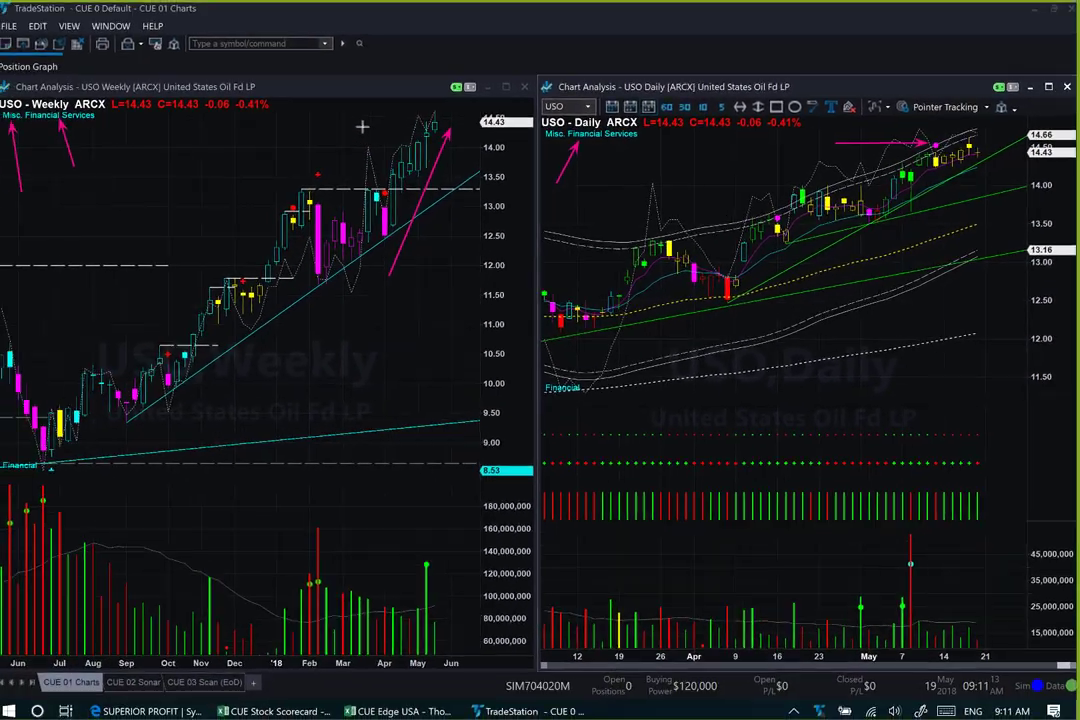
- Draw arrows marking the latest USO weekly bar and the recent sideways bars on the USO daily chart
drag(357, 125, 424, 132)
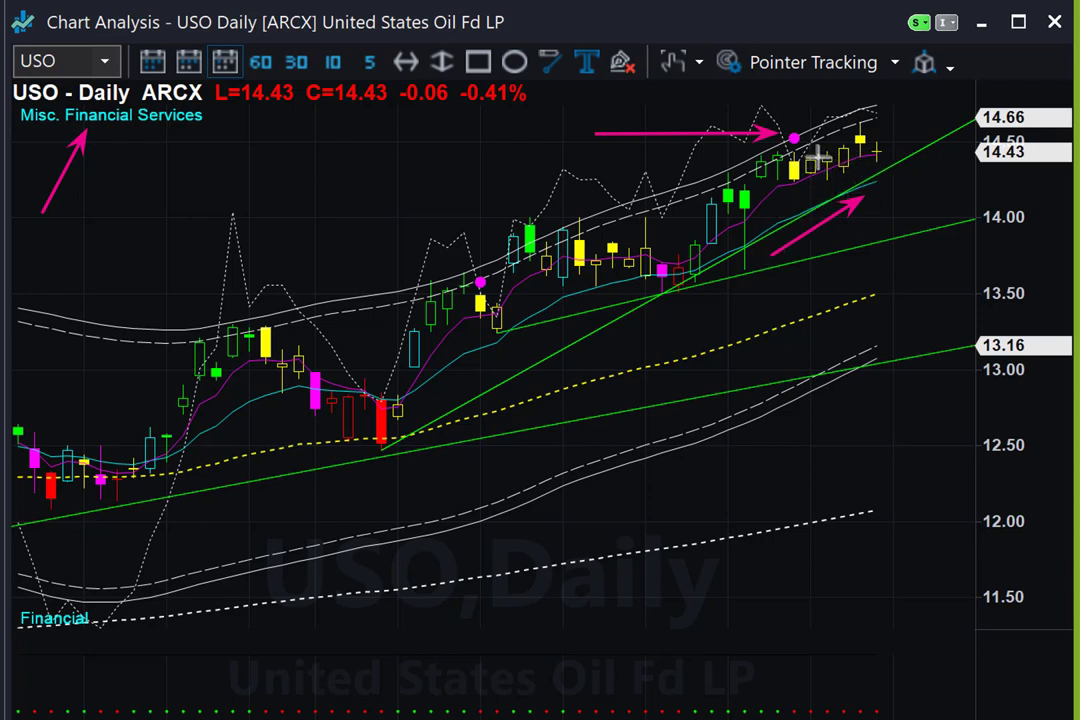
drag(822, 155, 904, 151)
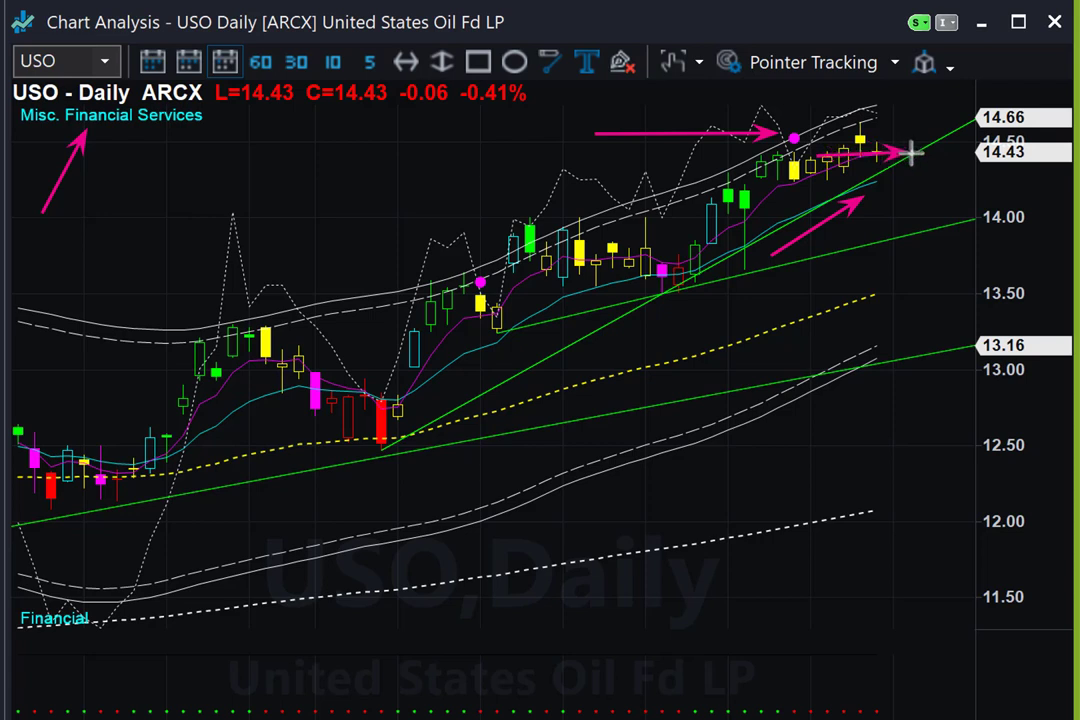
drag(935, 90, 900, 128)
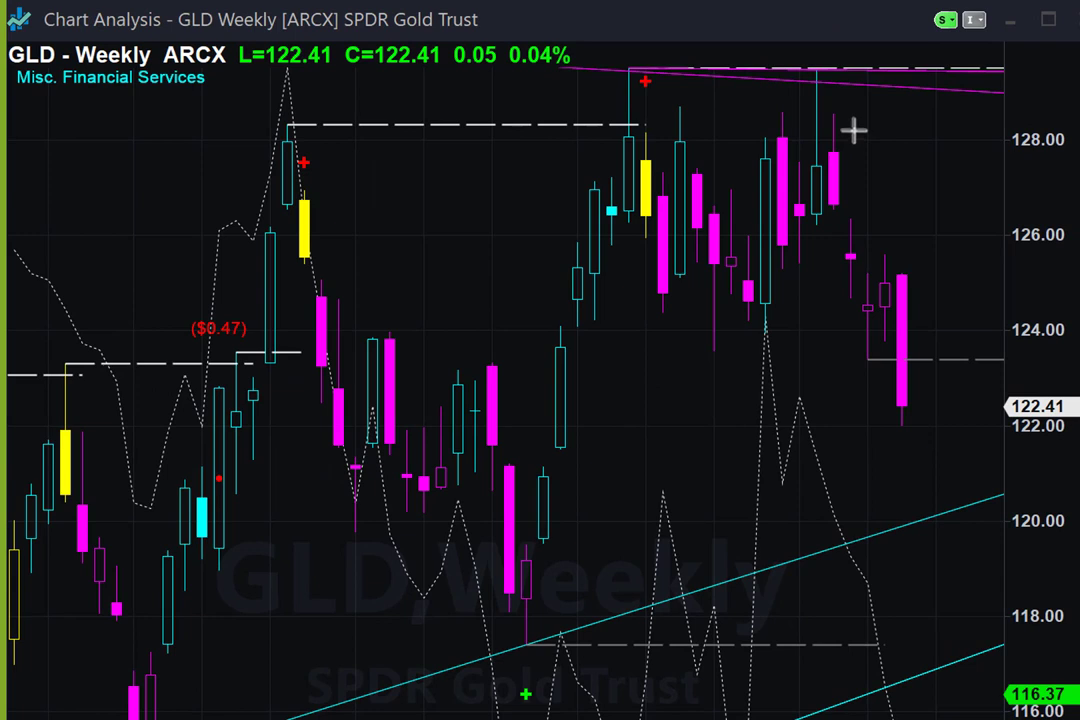
- Mark the decline on the GLD weekly chart and the rejection at the red downtrend line on the daily chart with arrows
mouse_move(853, 130)
mouse_down()
mouse_move(918, 212)
mouse_move(958, 301)
mouse_up()
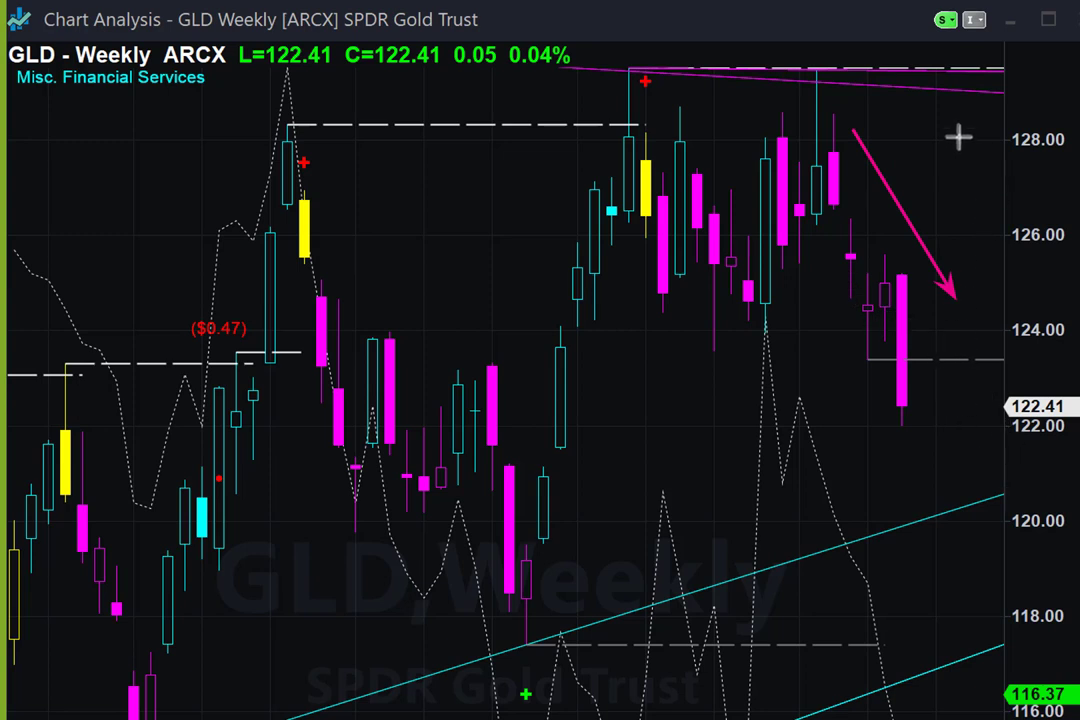
drag(959, 137, 894, 256)
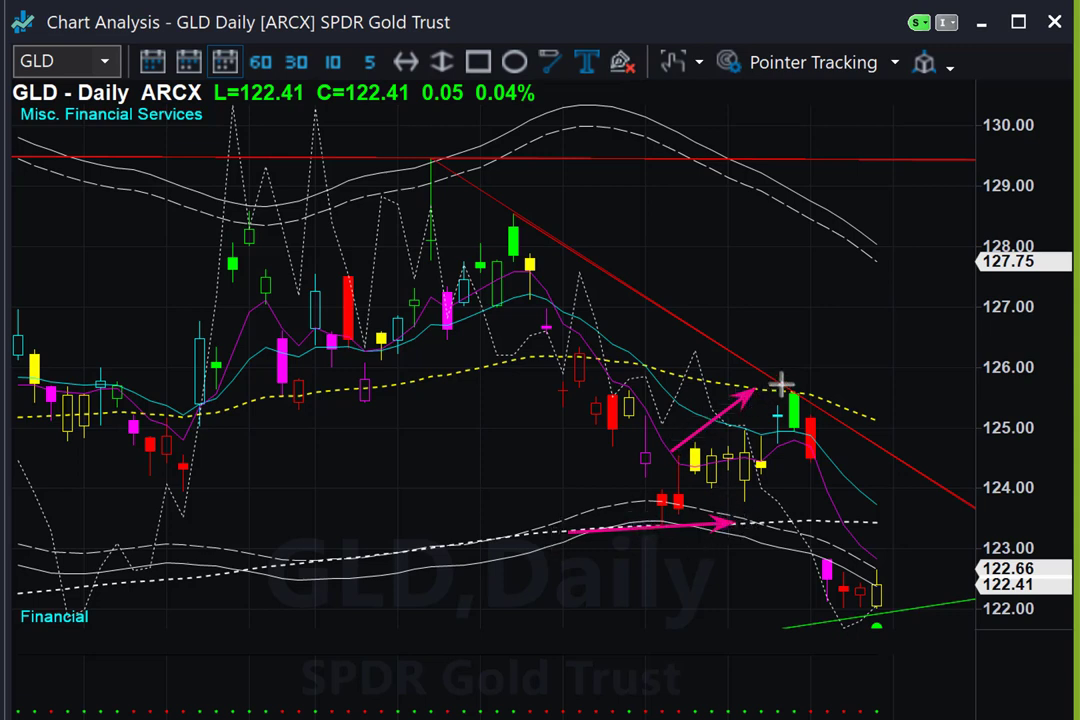
drag(802, 334, 797, 380)
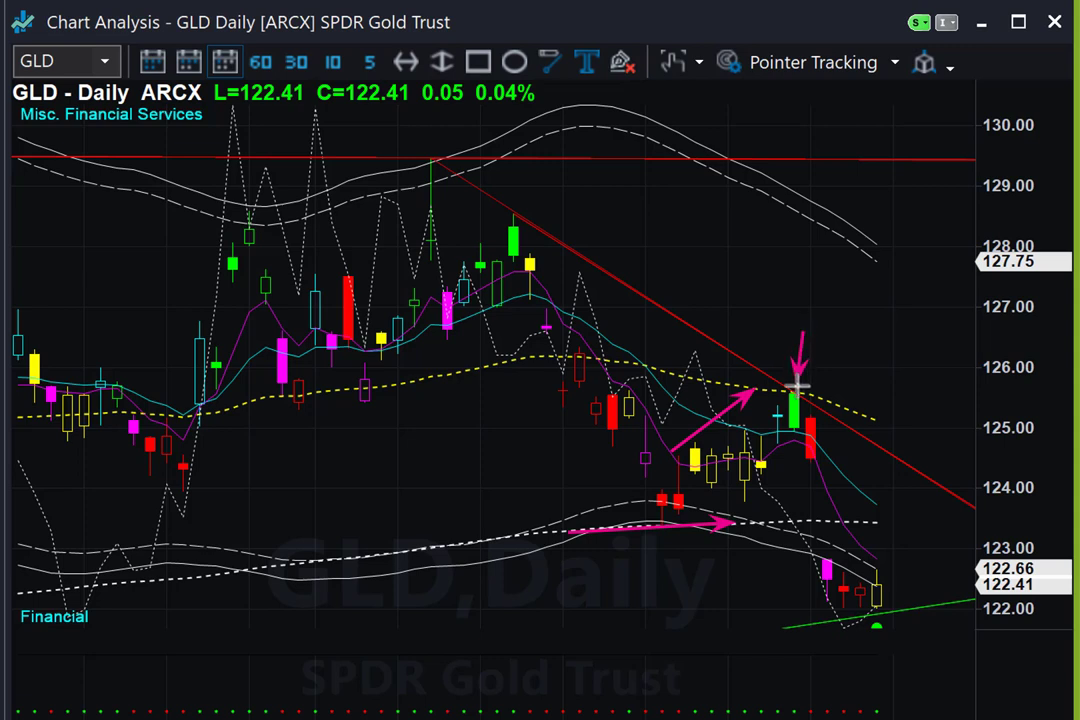
drag(845, 354, 805, 389)
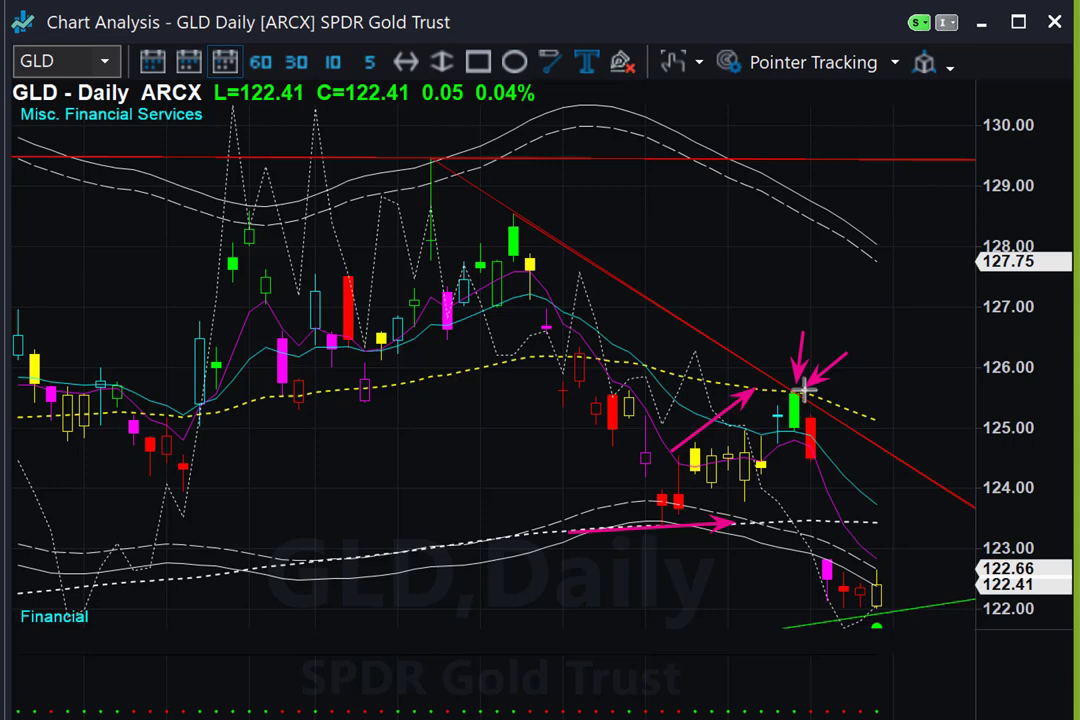
drag(931, 381, 826, 428)
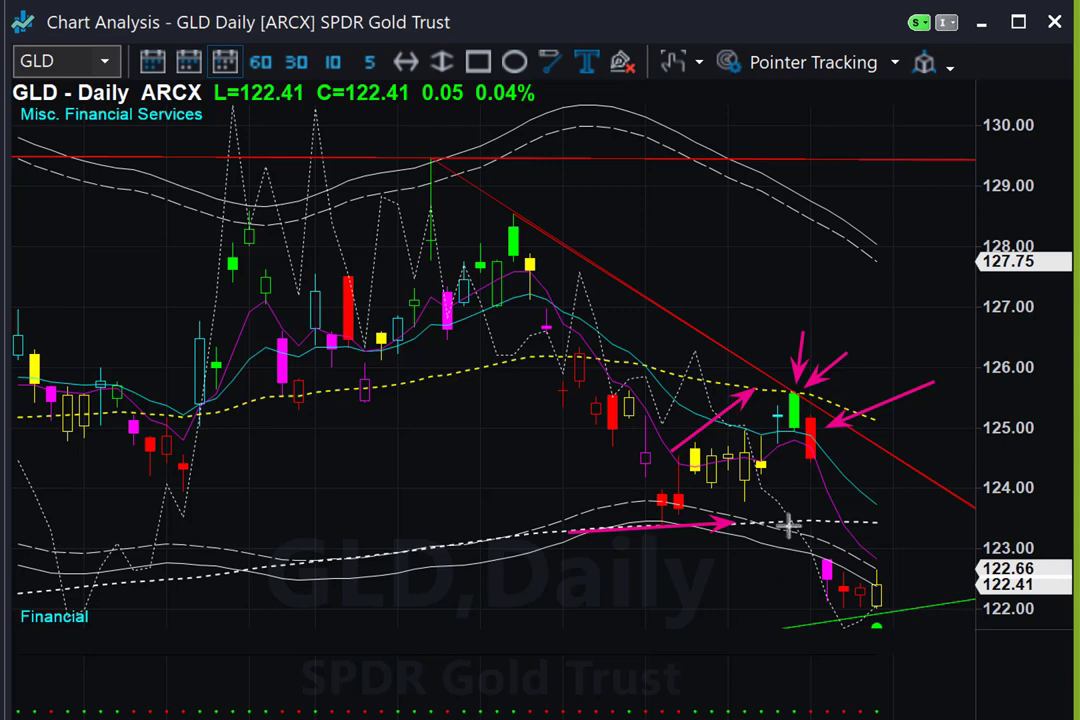
- Draw arrows on the GLD daily chart marking the gap down, the lower channel, the green support line and a possible rebound
drag(791, 488, 815, 575)
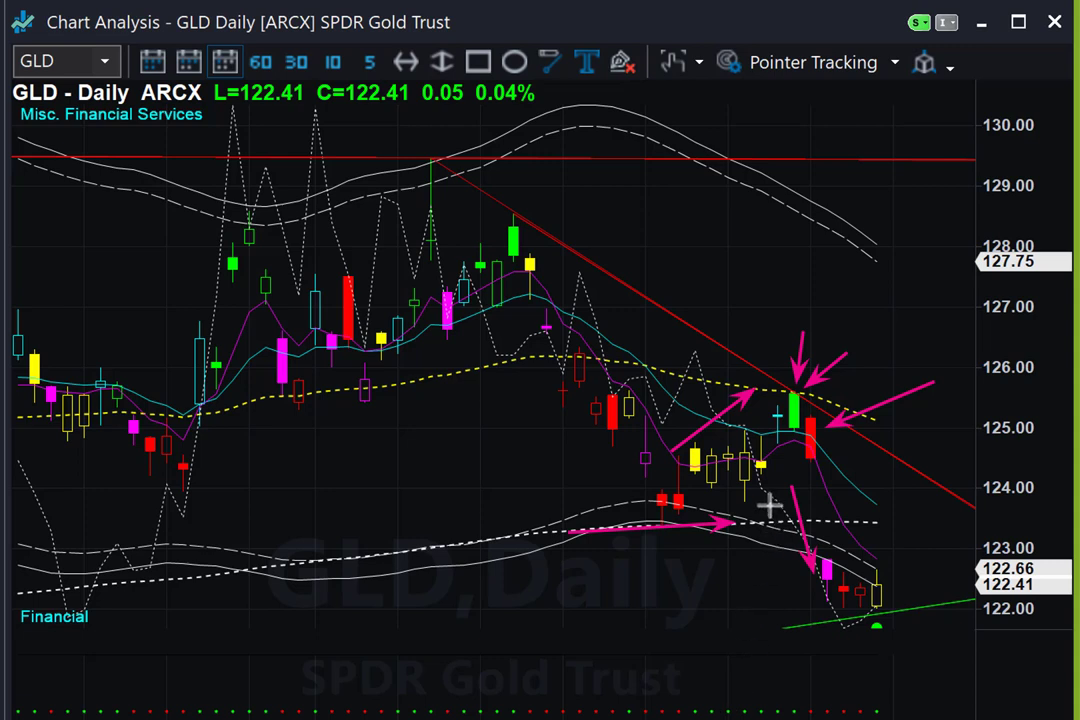
drag(767, 509, 800, 605)
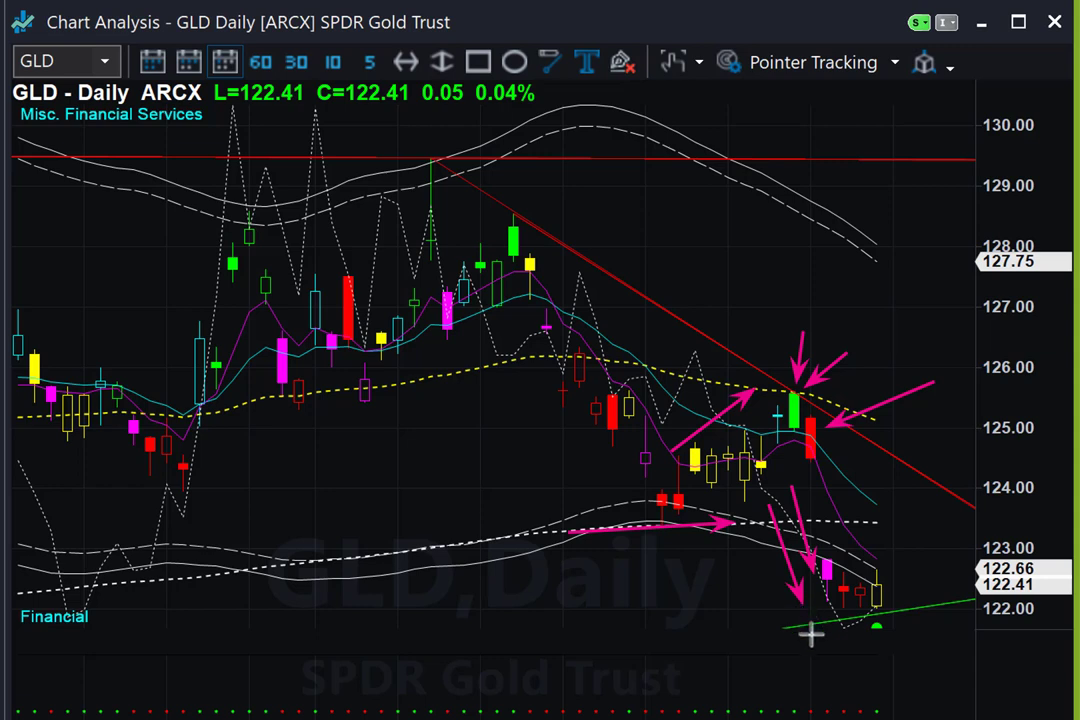
drag(813, 553, 862, 568)
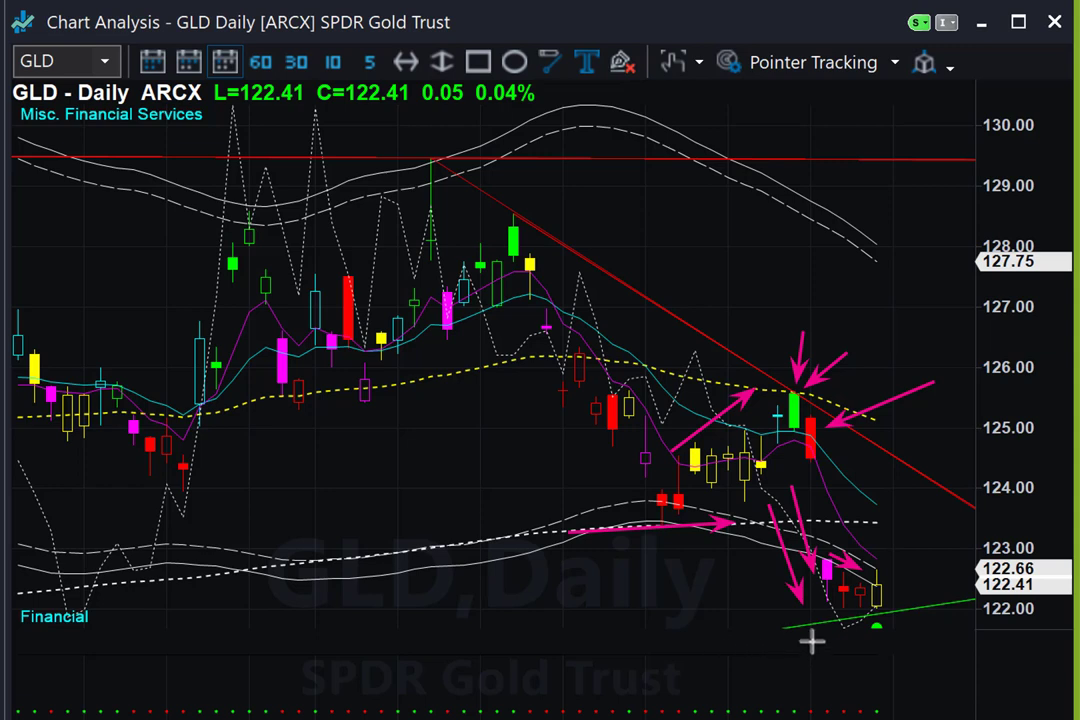
drag(812, 643, 998, 620)
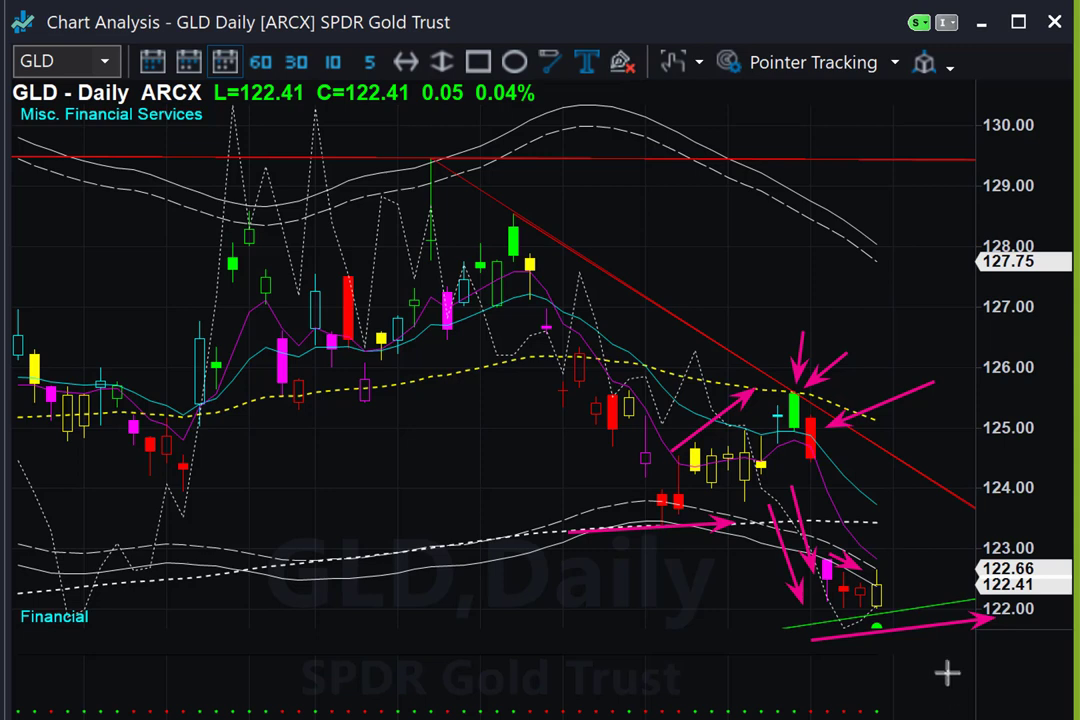
drag(970, 695, 880, 645)
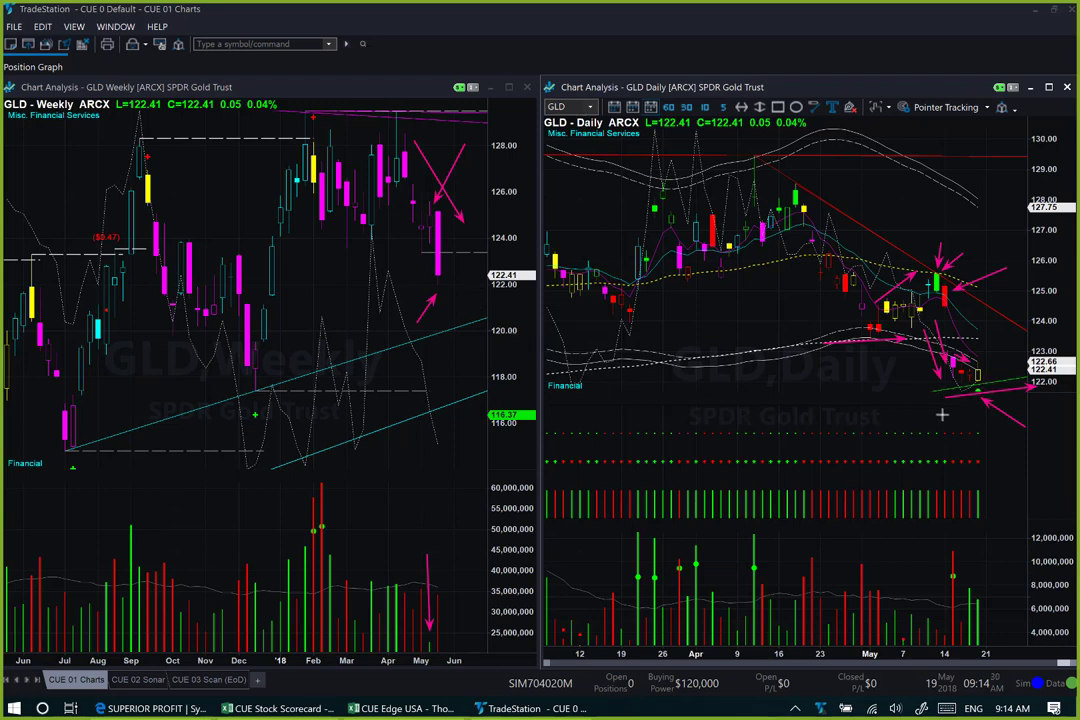
drag(943, 414, 1030, 386)
drag(986, 371, 1000, 335)
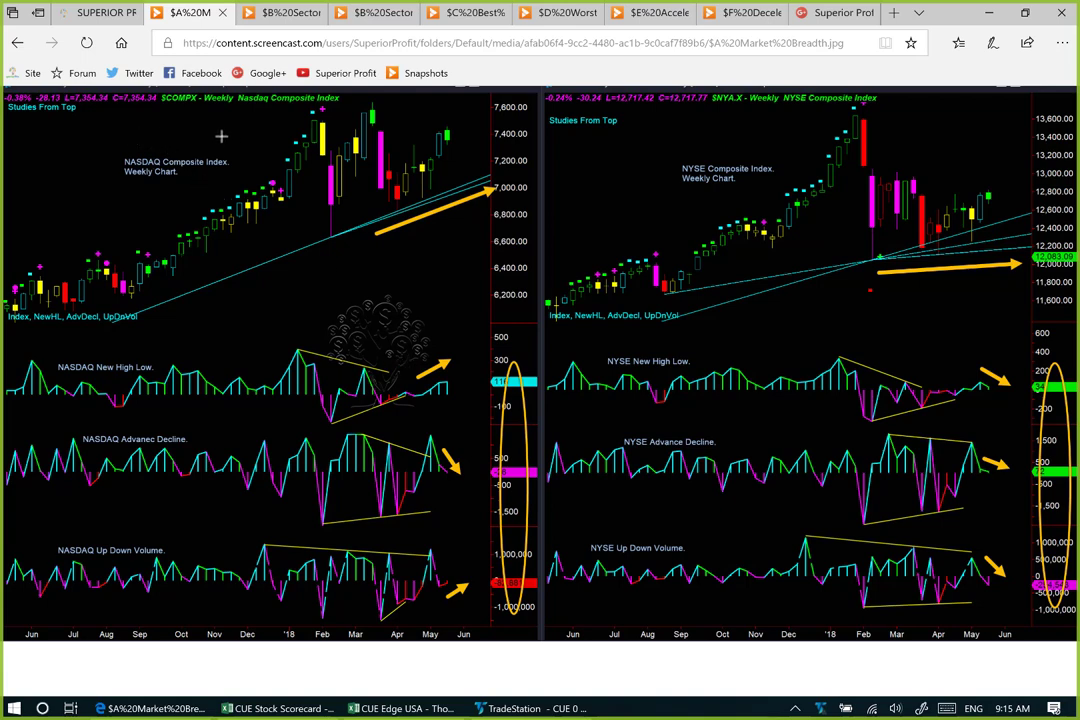
- On the market breadth image, point arrows at the Nasdaq and NYSE titles and the three NASDAQ breadth indicator labels
drag(222, 132, 268, 112)
drag(760, 127, 797, 104)
drag(738, 125, 766, 103)
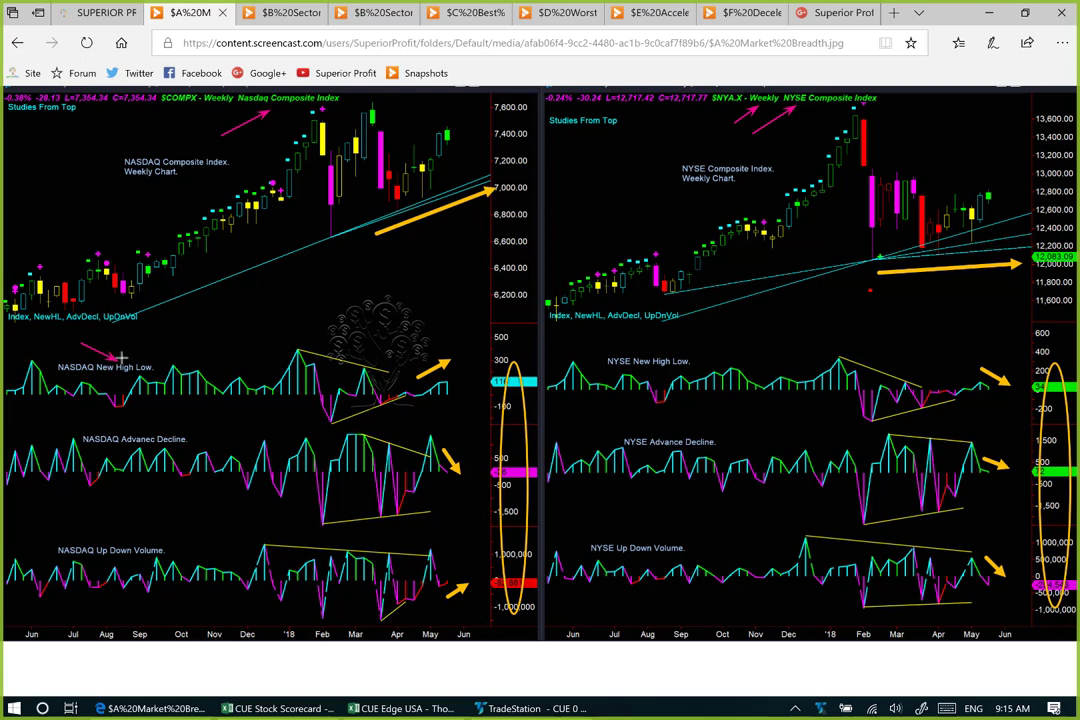
drag(82, 346, 146, 359)
drag(151, 421, 165, 430)
drag(126, 529, 137, 537)
- Draw arrows along the rising support trendlines on the Nasdaq and NYSE weekly charts
drag(329, 244, 502, 186)
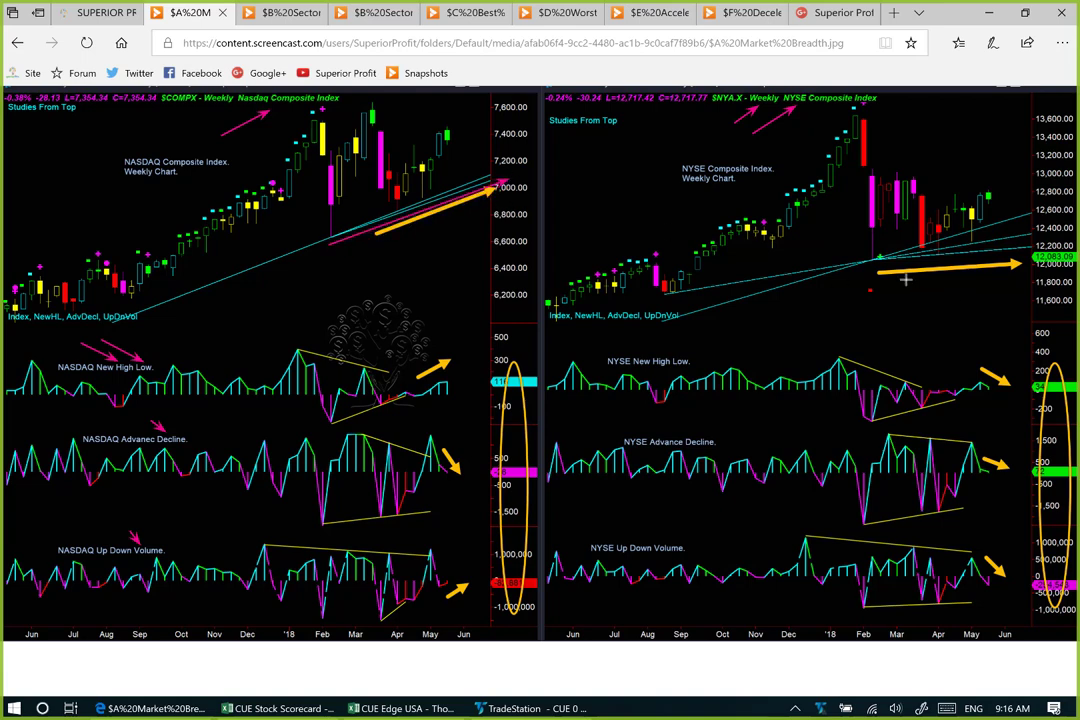
drag(882, 258, 1020, 237)
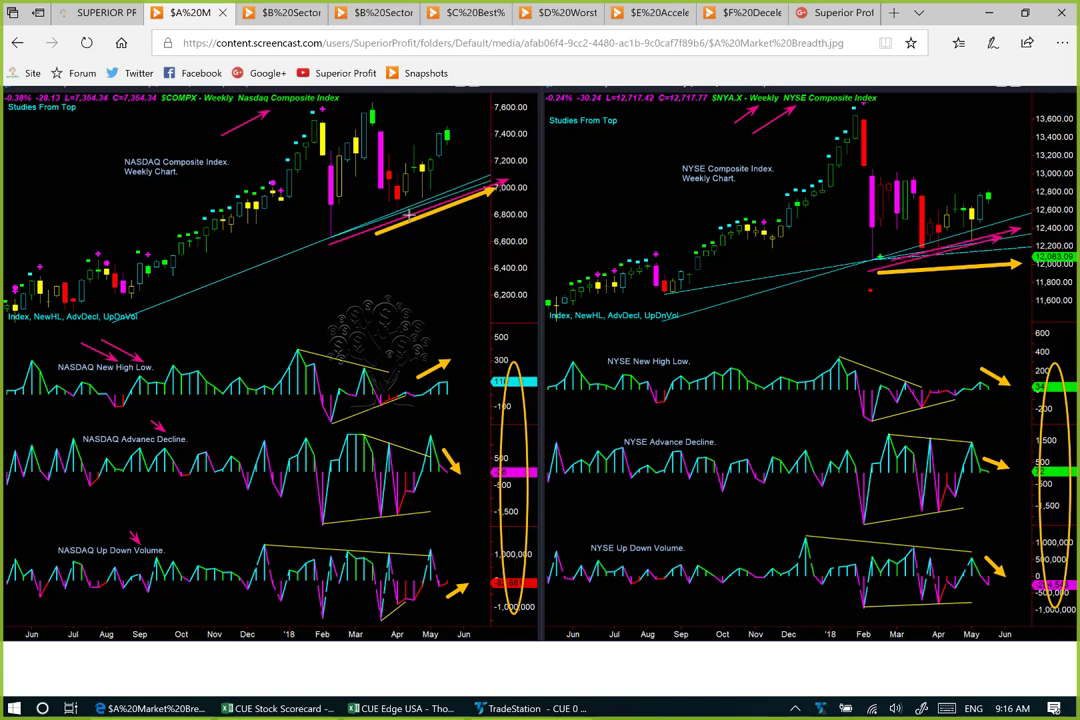
drag(408, 213, 490, 184)
- Mark the latest weekly bars on the NYSE and Nasdaq charts with downward-pointing and horizontal arrows
click(1007, 156)
click(992, 182)
click(465, 104)
click(450, 128)
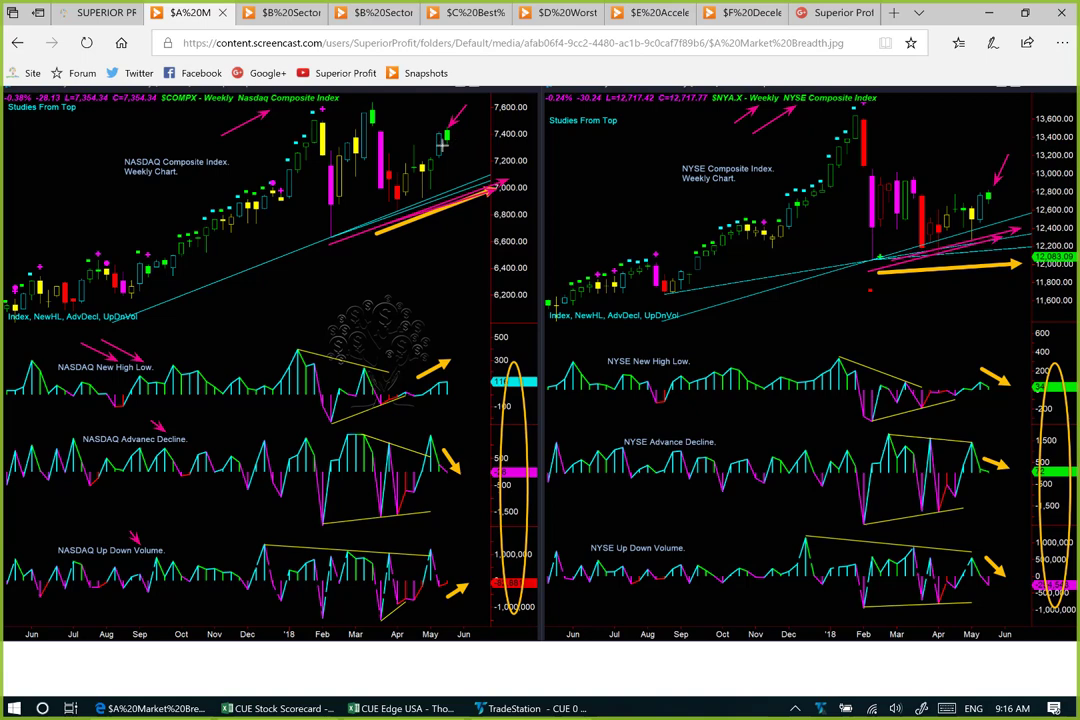
drag(441, 145, 468, 145)
drag(981, 206, 1019, 206)
drag(1027, 174, 998, 196)
drag(476, 127, 451, 134)
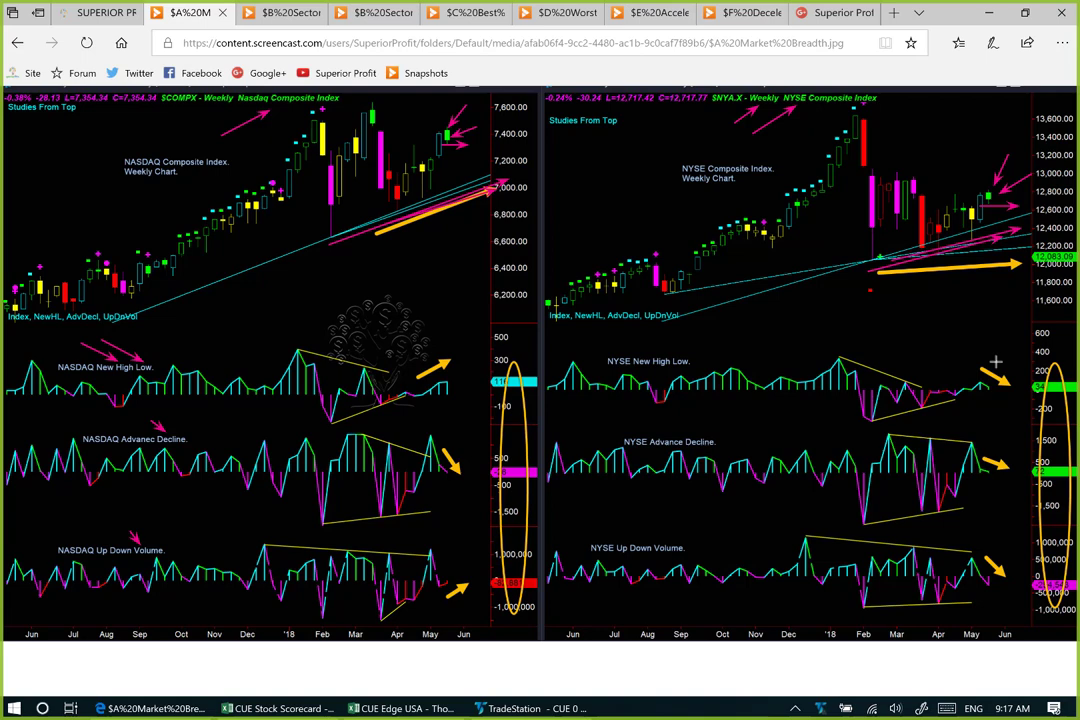
- Draw arrows showing the current direction of the New High Low, Advance Decline and Up Down Volume indicators for both exchanges
drag(996, 362, 1010, 374)
drag(993, 442, 1035, 466)
drag(456, 442, 470, 458)
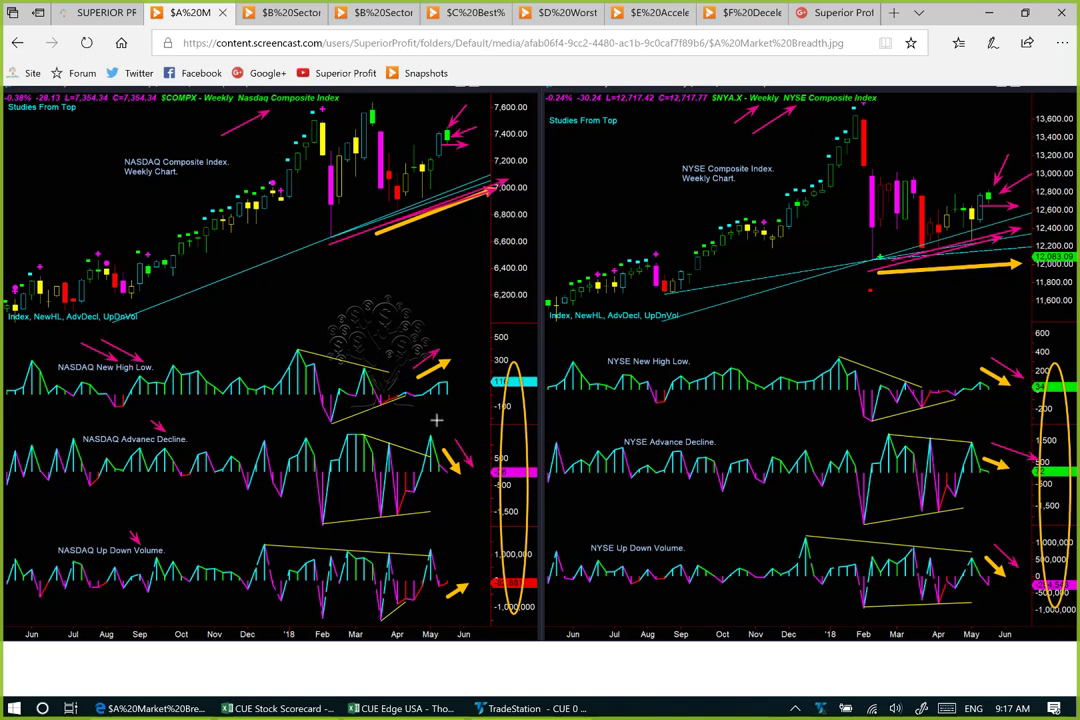
drag(456, 607, 474, 589)
drag(1059, 384, 1075, 370)
drag(487, 398, 497, 381)
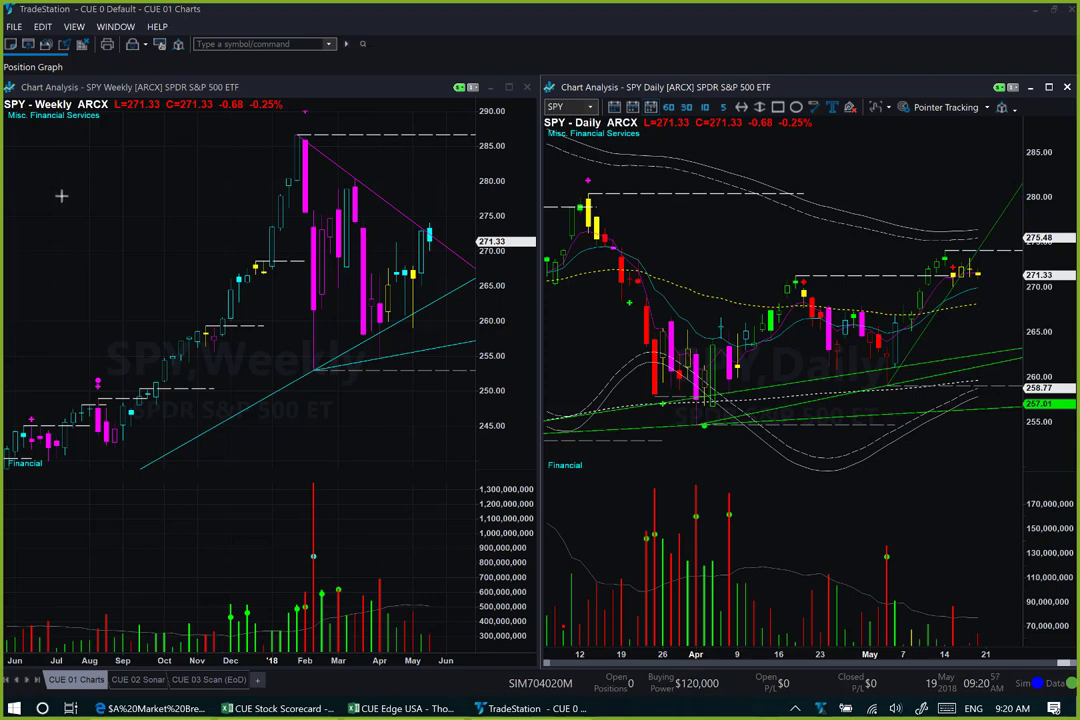
- On the SPY weekly chart, draw arrows to the sector label, beneath the recent bars and along the rising trendline
drag(60, 194, 25, 123)
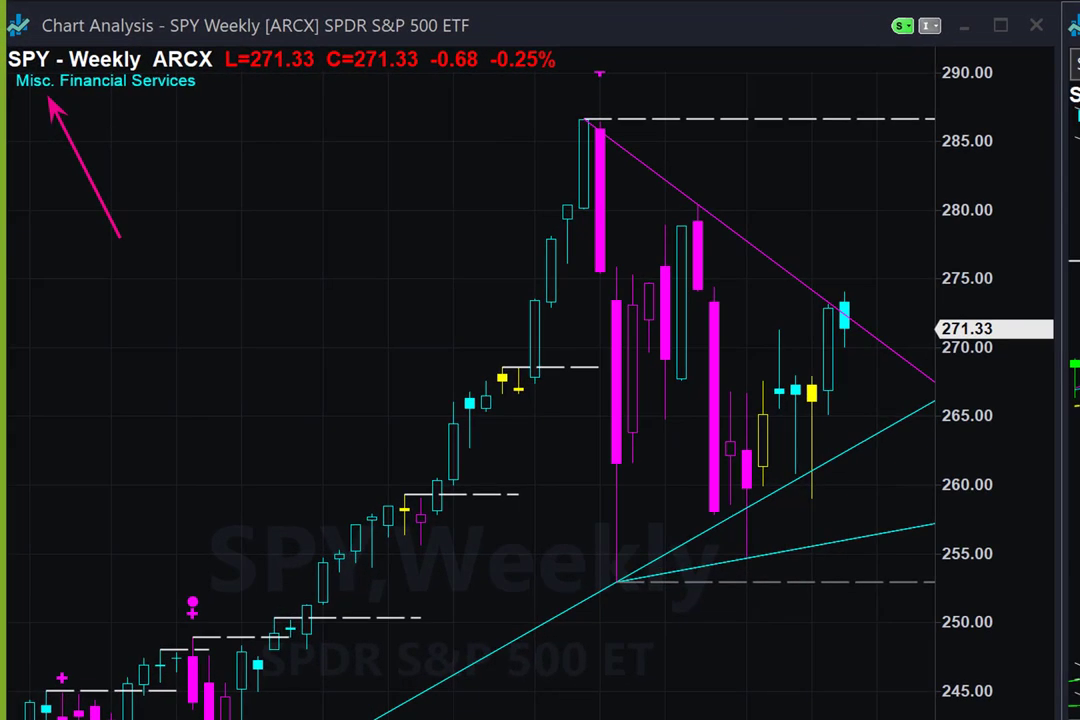
drag(953, 687, 875, 450)
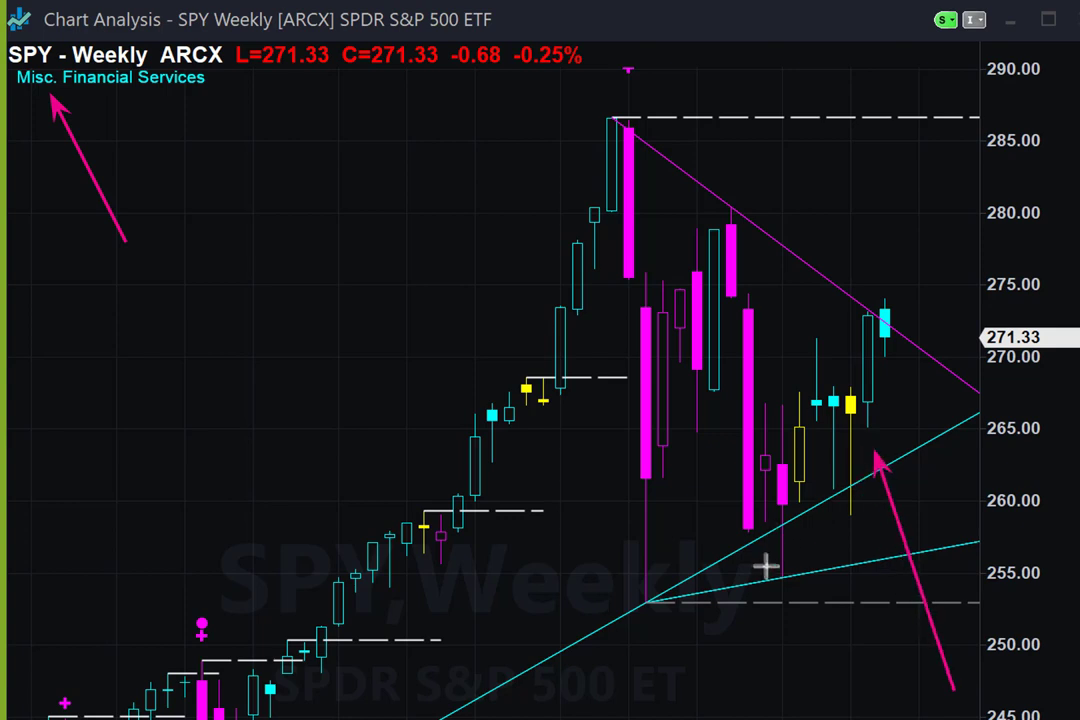
drag(760, 561, 848, 508)
drag(910, 488, 975, 440)
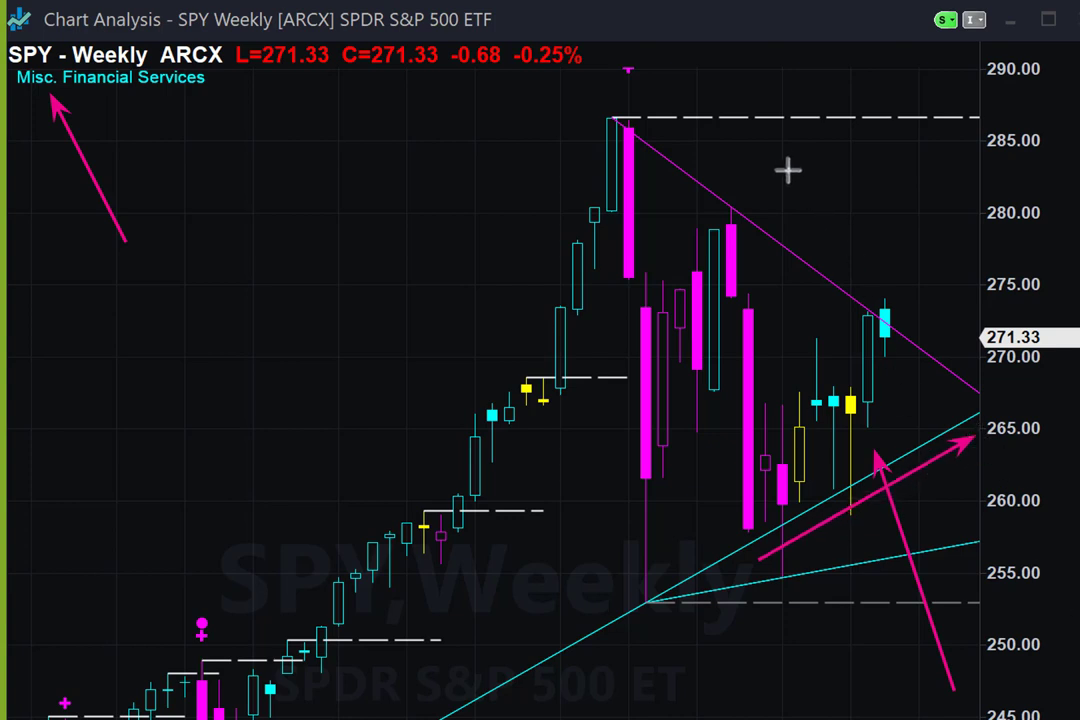
- Draw arrows marking the falling magenta trendline, the latest weekly SPY bar and the point where the trendlines converge
mouse_move(788, 170)
mouse_down()
mouse_move(858, 251)
mouse_move(862, 300)
mouse_up()
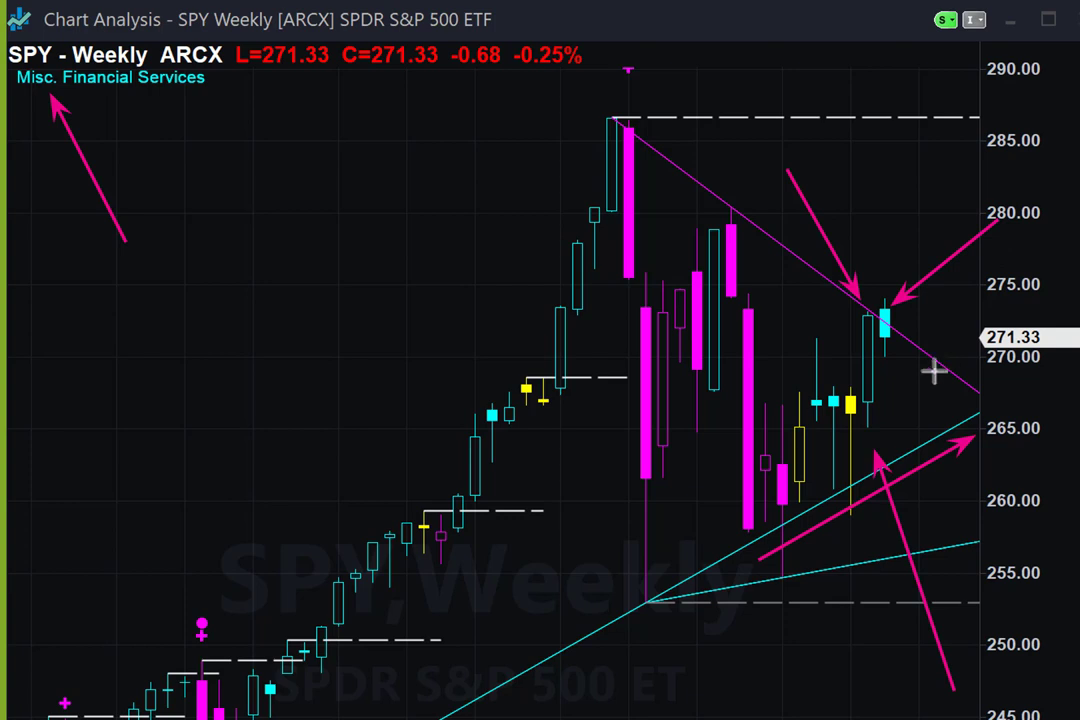
drag(928, 403, 894, 357)
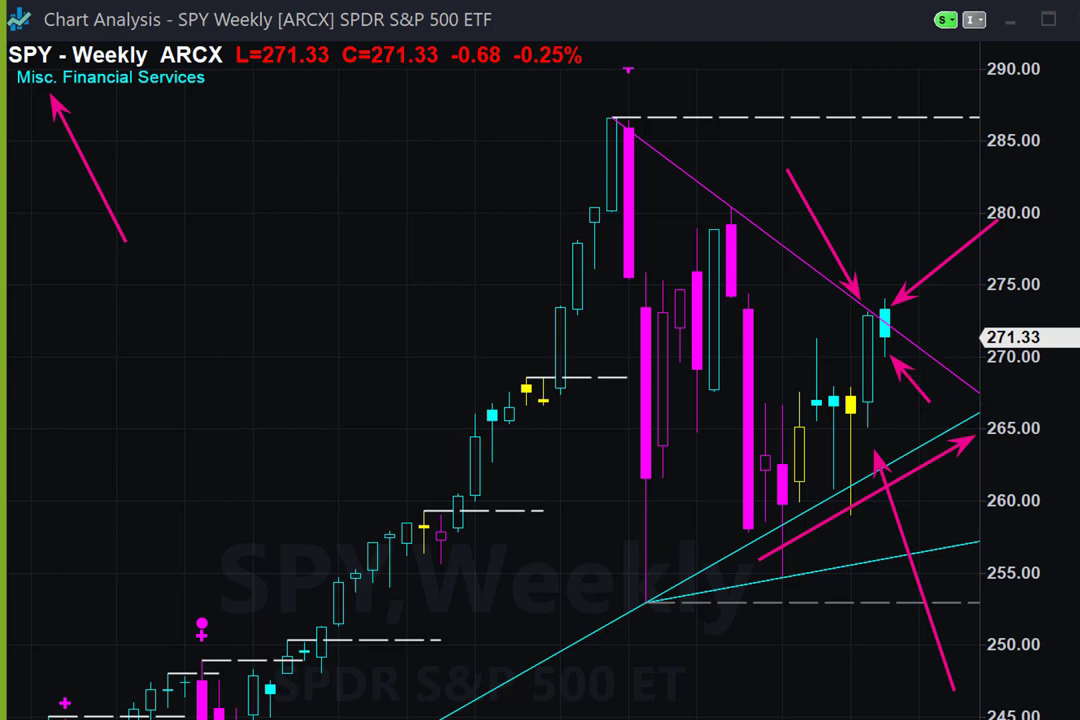
drag(858, 296, 996, 380)
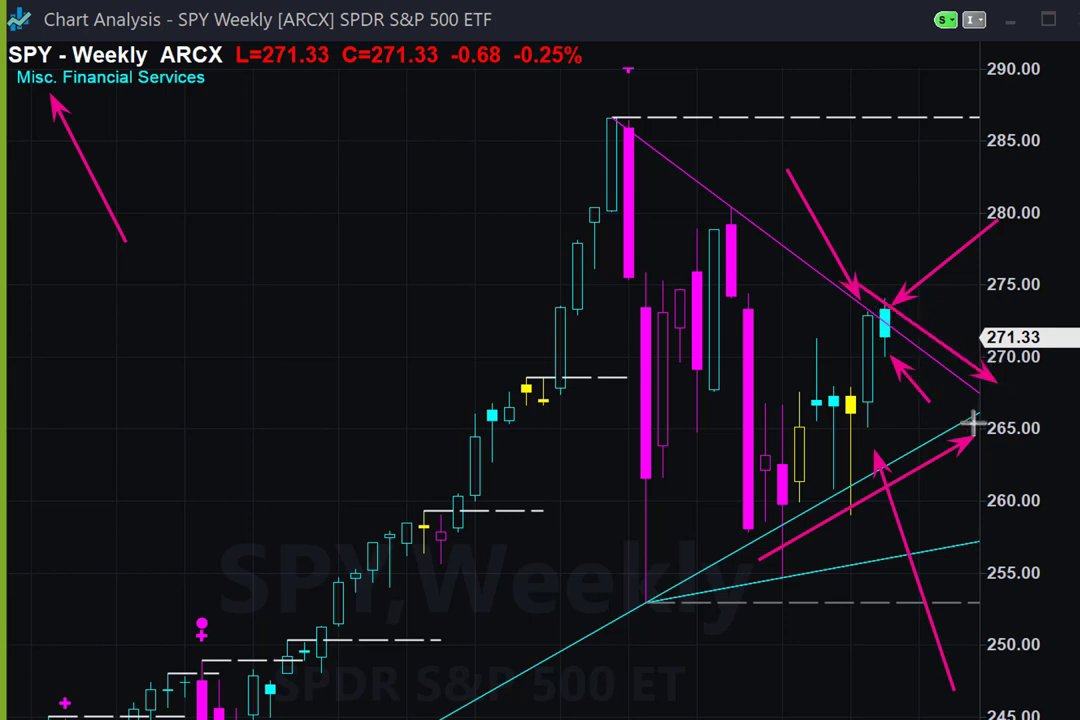
drag(973, 425, 989, 428)
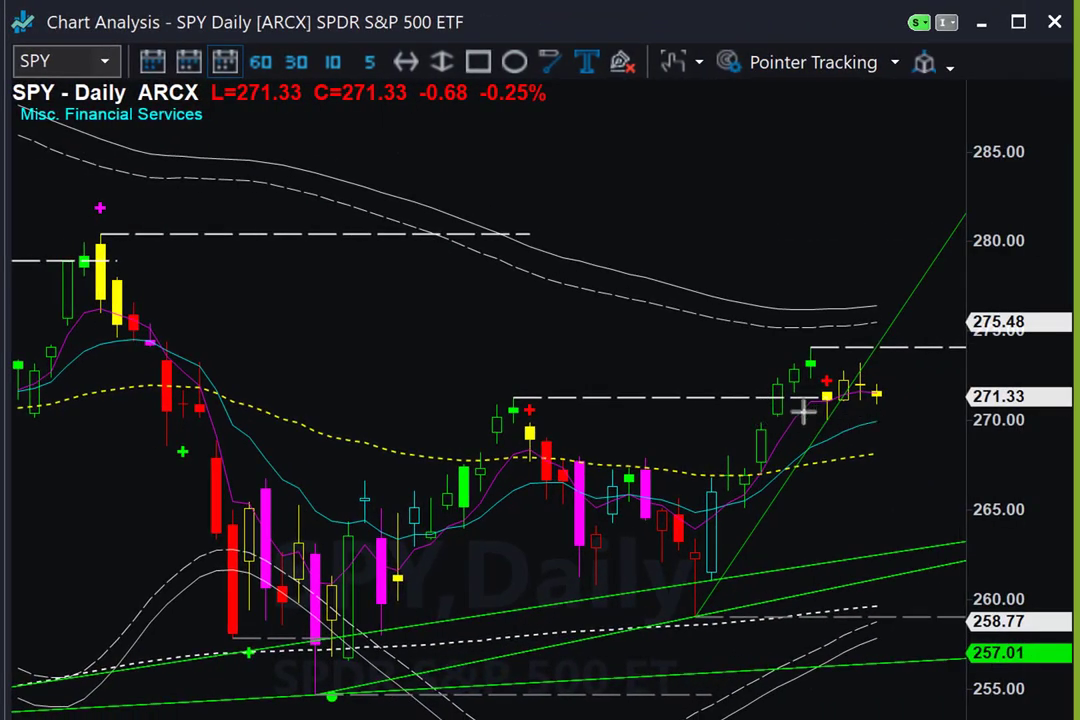
- Mark the SPY daily breakout level, recent high and sideways bars with arrows, and clear all arrow annotations
drag(729, 394, 830, 396)
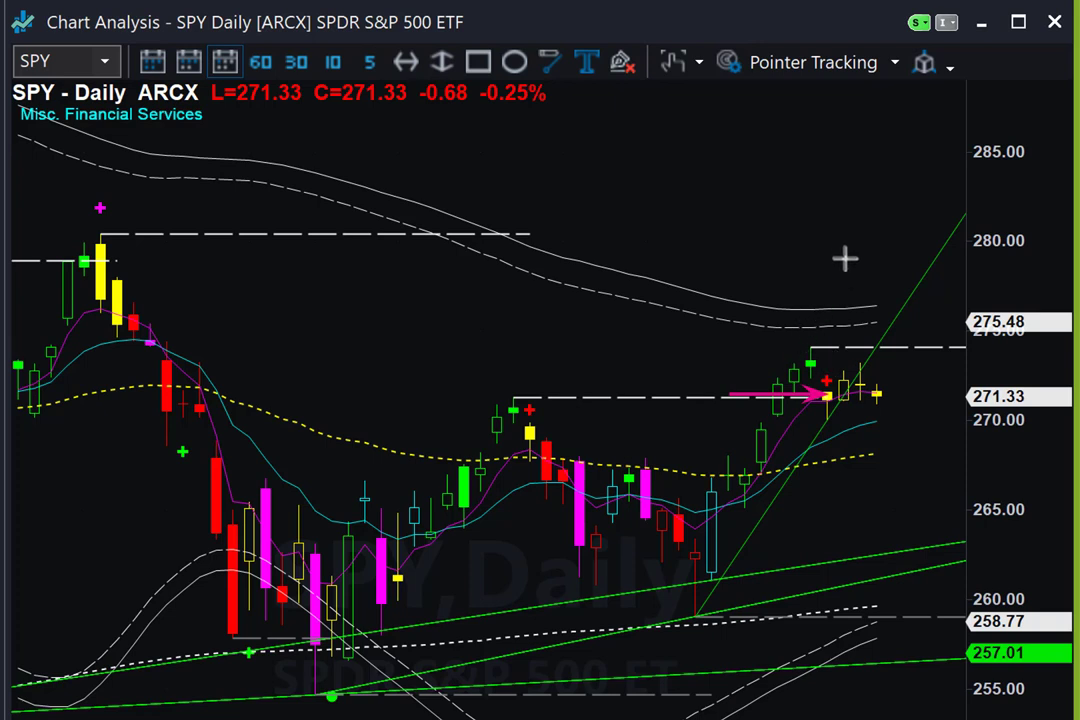
drag(846, 251, 829, 283)
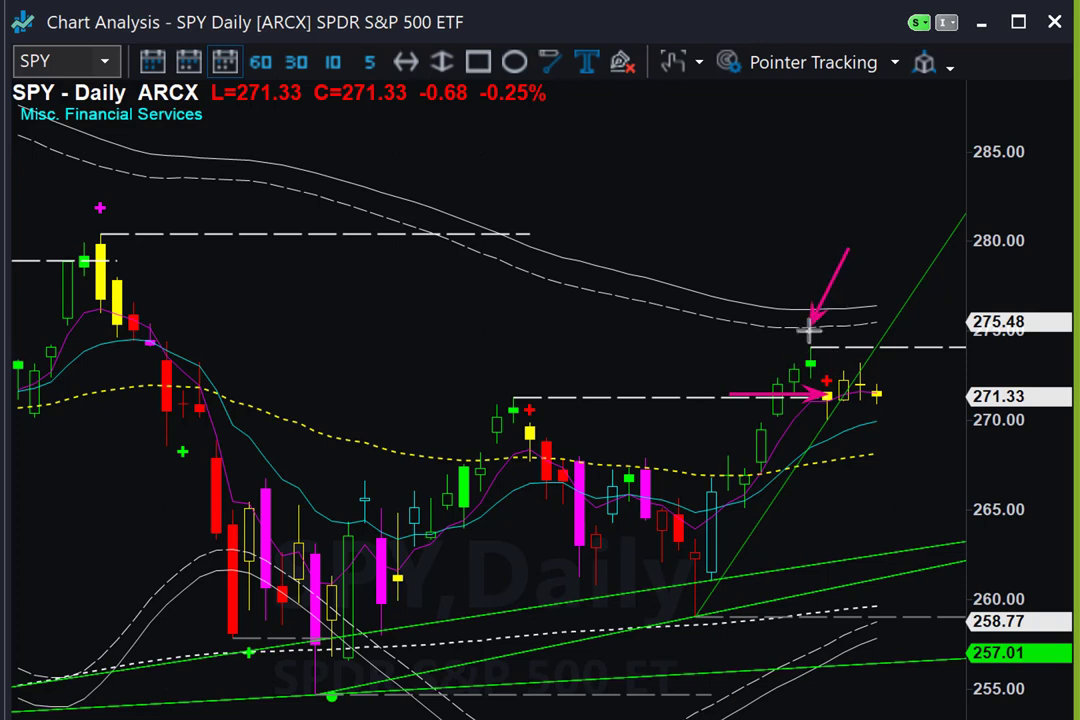
drag(810, 328, 819, 345)
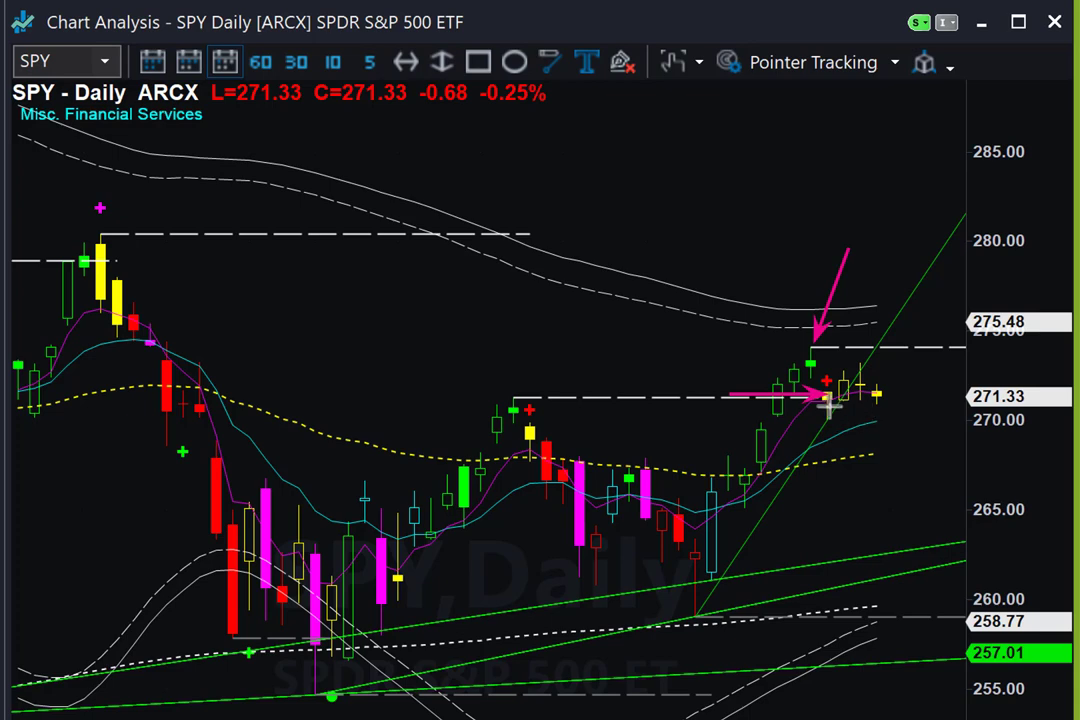
drag(828, 402, 936, 403)
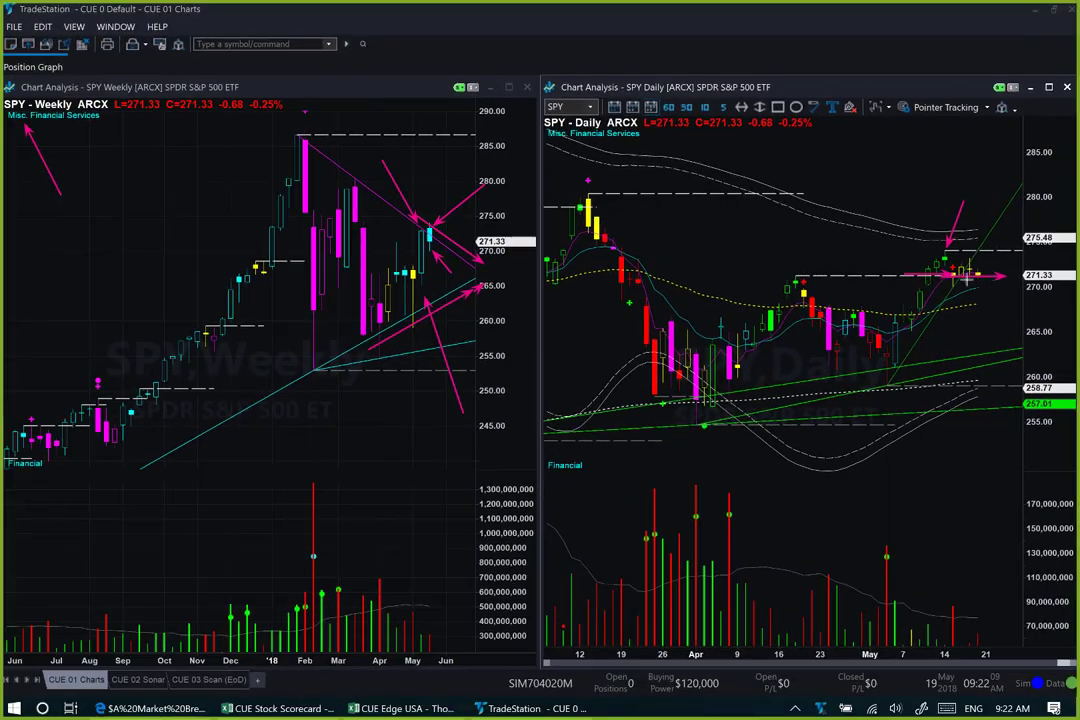
drag(432, 190, 436, 204)
key(Escape)
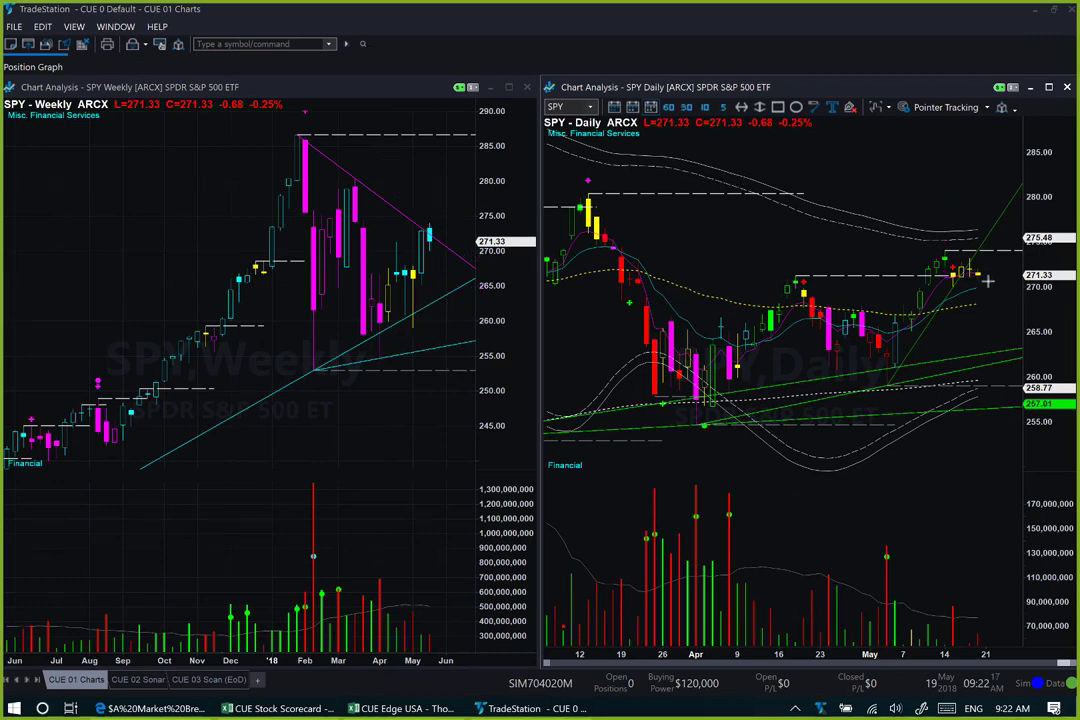
- On the SPY daily chart, draw arrows for a possible dip and rebound, the volume average, and the recent volume bars
mouse_move(985, 276)
mouse_down()
mouse_move(999, 298)
mouse_move(1015, 270)
mouse_up()
drag(901, 620, 991, 621)
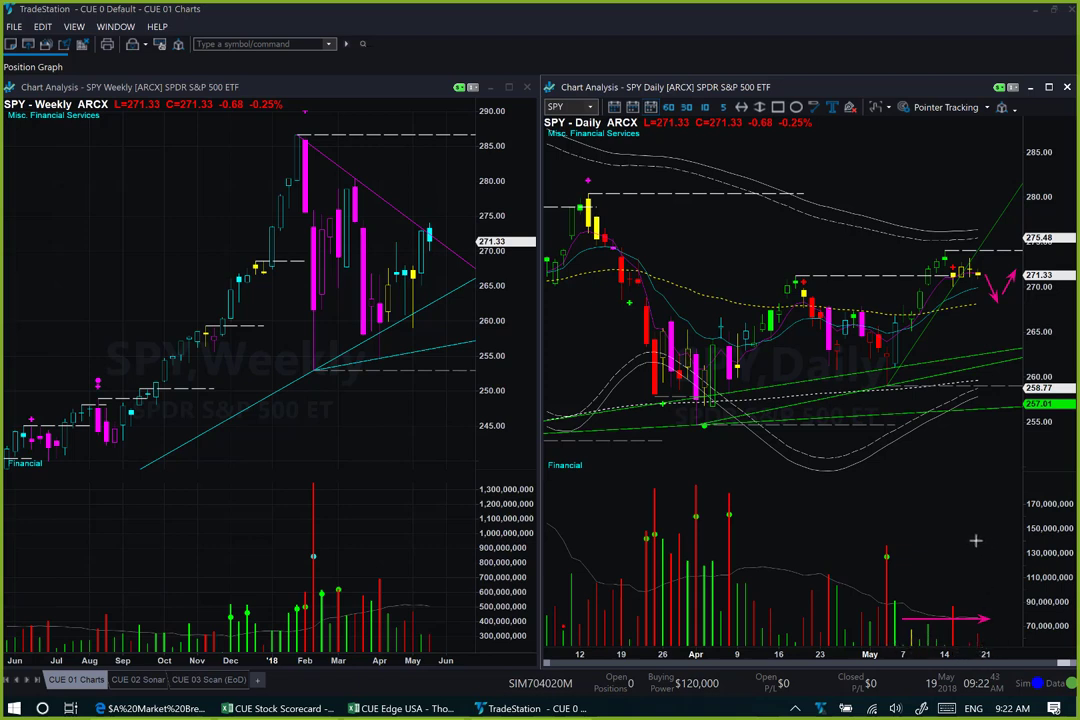
drag(976, 541, 956, 602)
drag(956, 322, 956, 590)
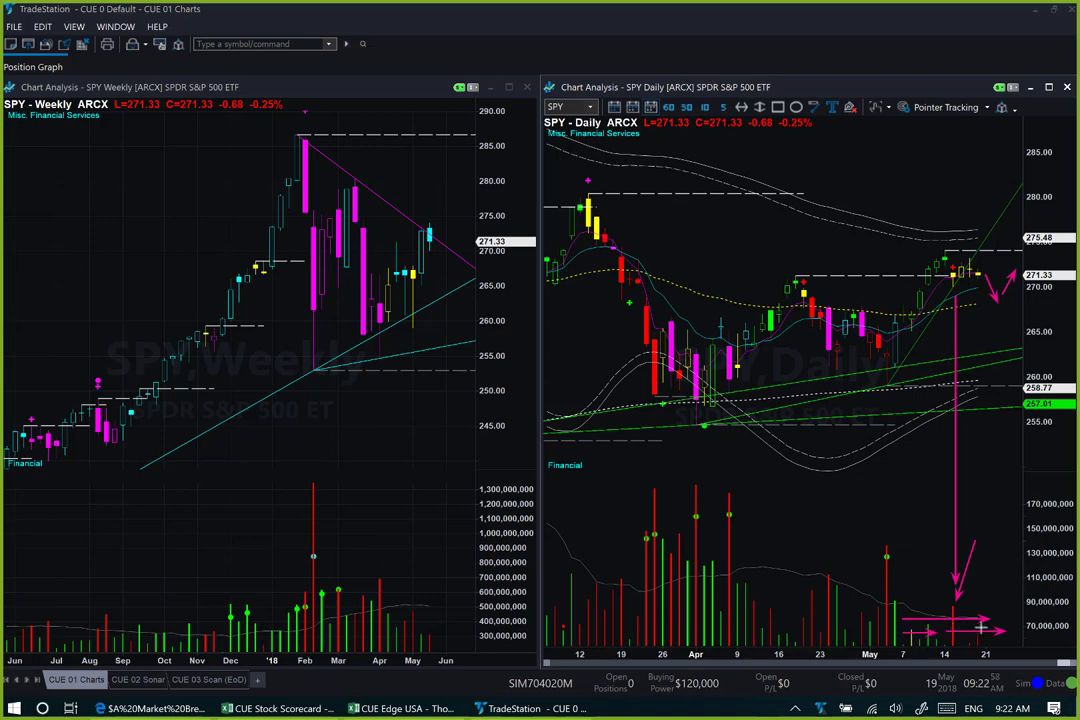
drag(945, 631, 1005, 630)
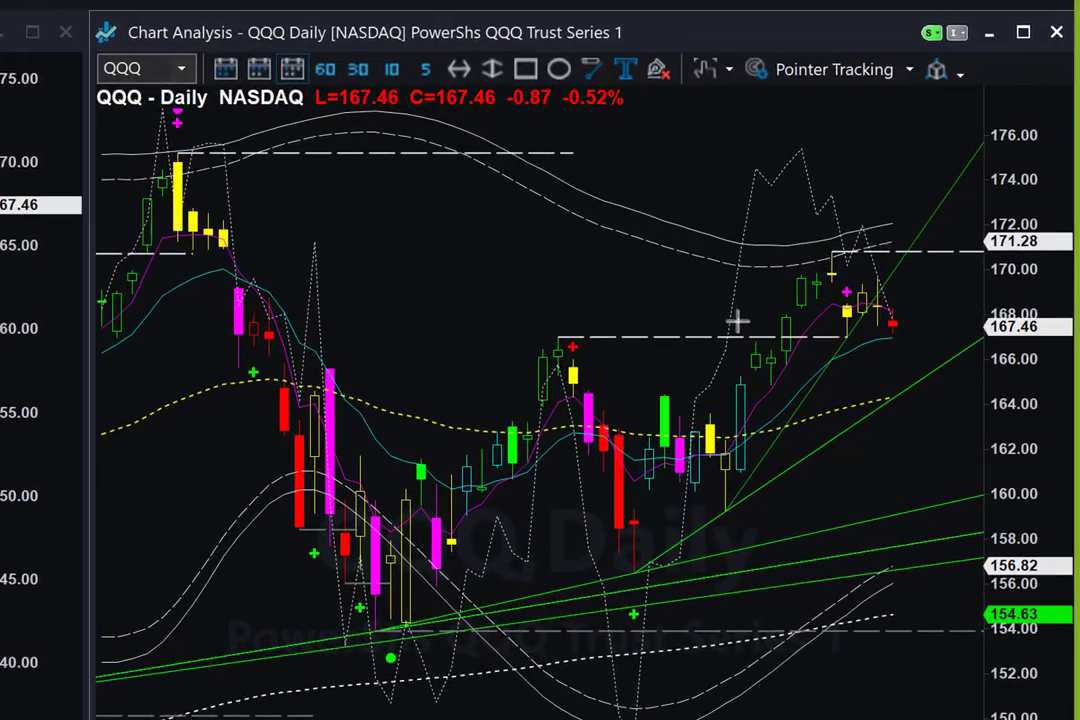
- On the QQQ daily chart, draw arrows marking the recent high, the pullback low, the sideways bars and the latest red bar
drag(723, 222, 786, 275)
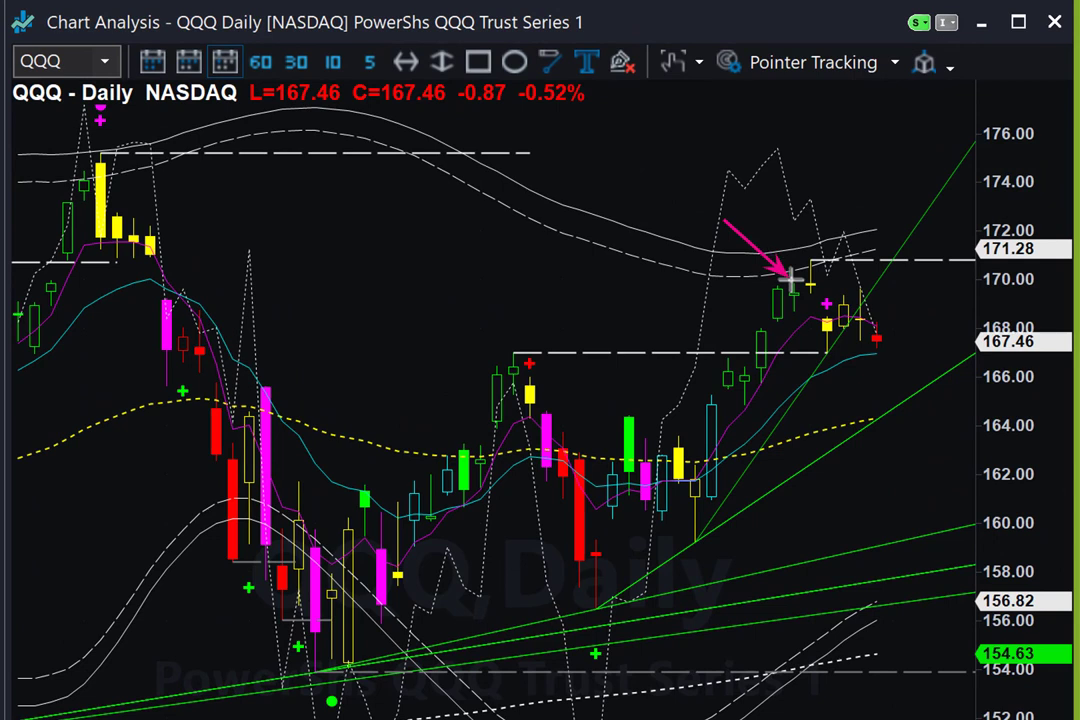
drag(791, 261, 875, 246)
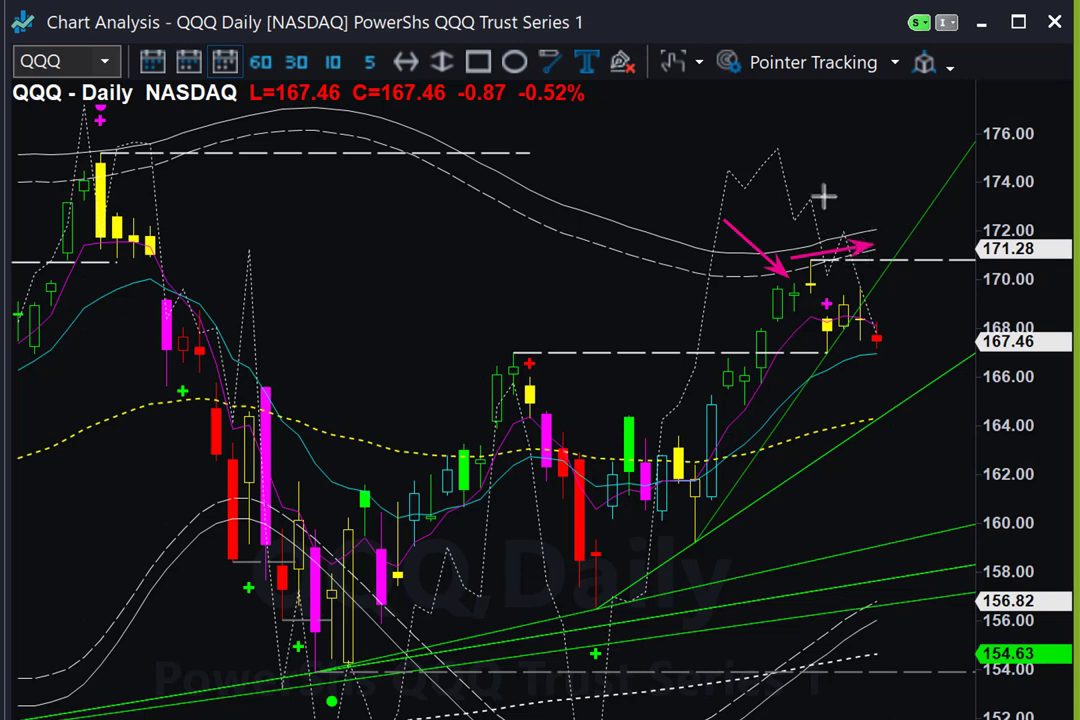
drag(830, 167, 818, 260)
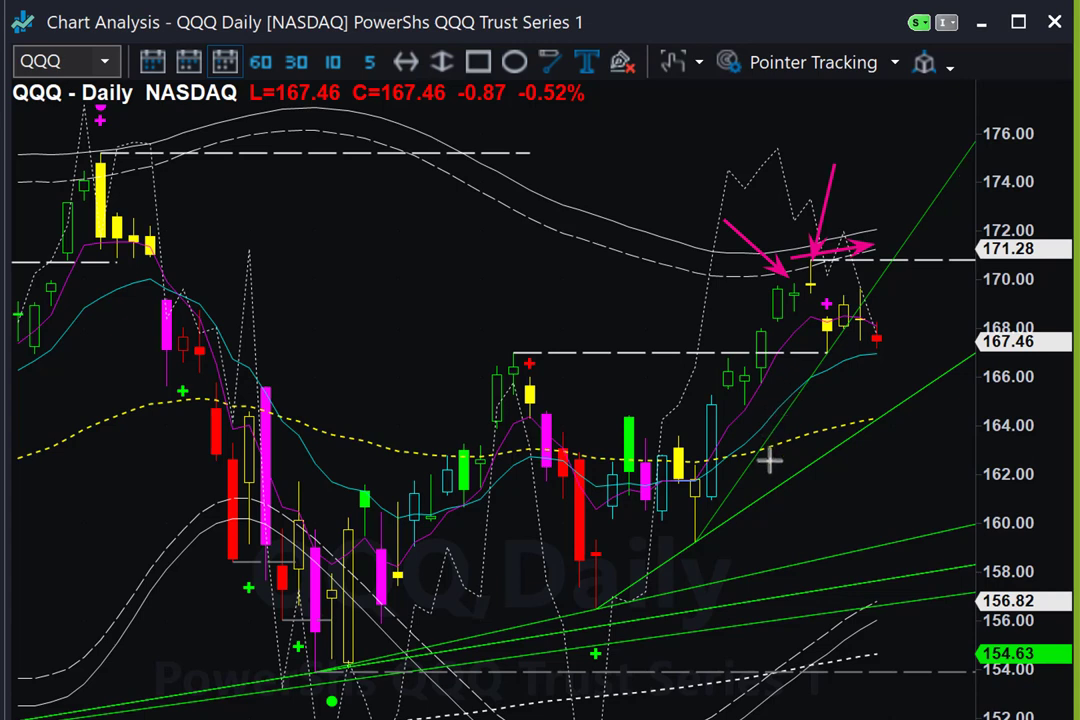
mouse_move(767, 458)
mouse_down()
mouse_move(824, 355)
mouse_move(905, 318)
mouse_up()
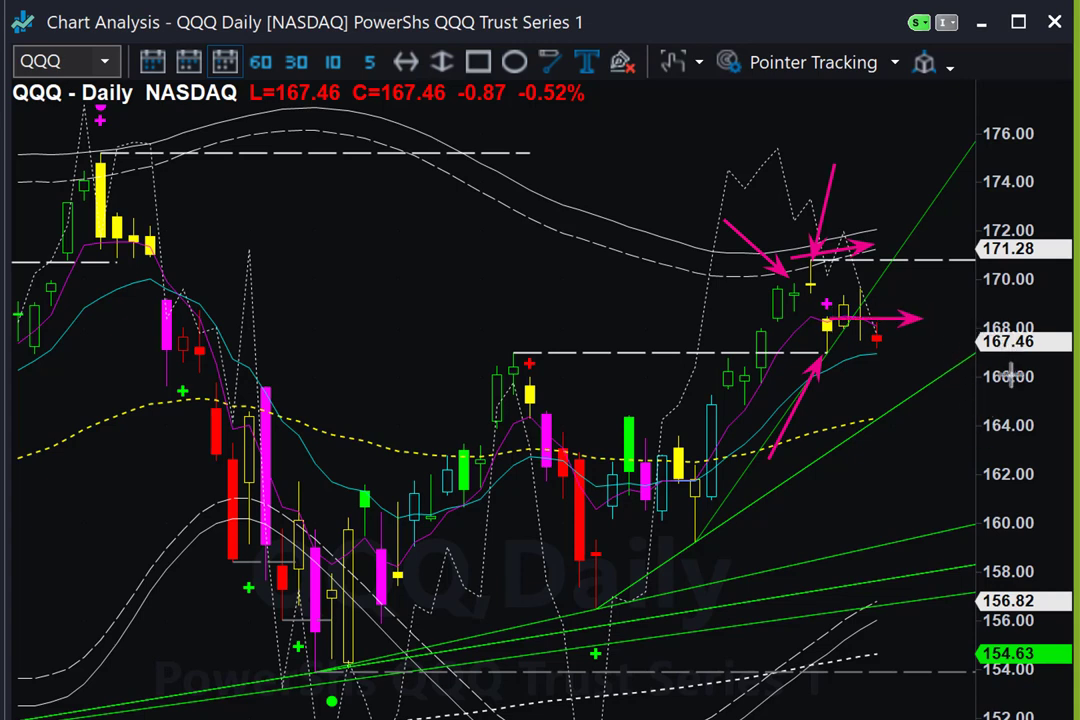
drag(1005, 374, 897, 345)
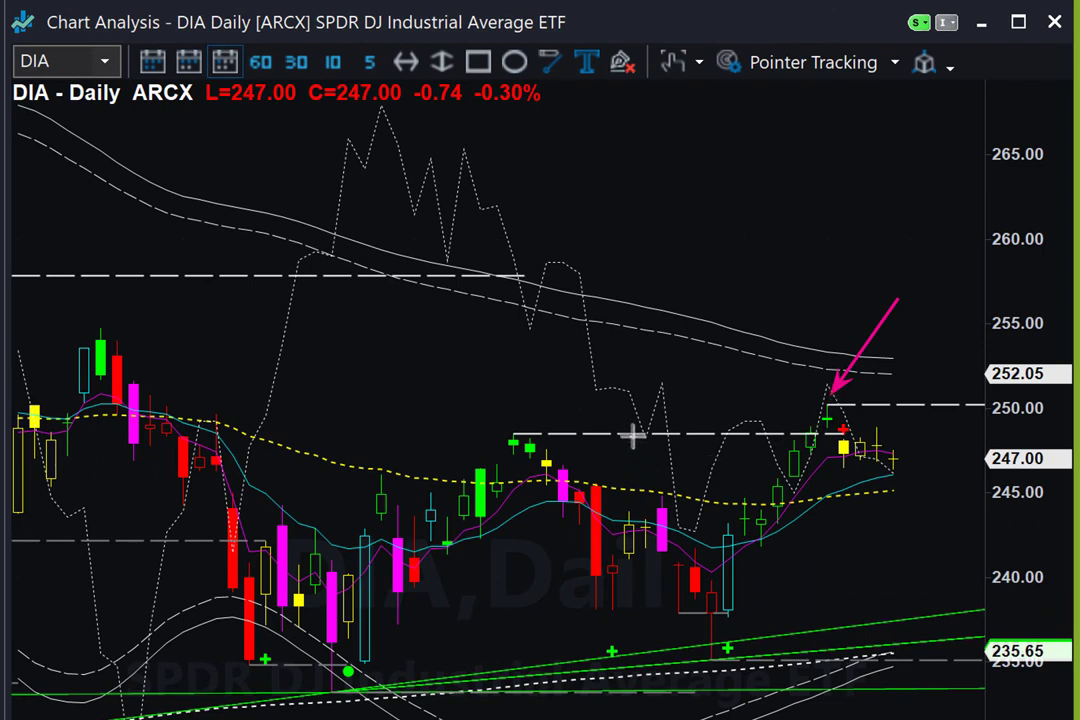
- On the DIA daily chart, draw arrows along the dashed breakout level and up through the latest bars
drag(632, 435, 867, 426)
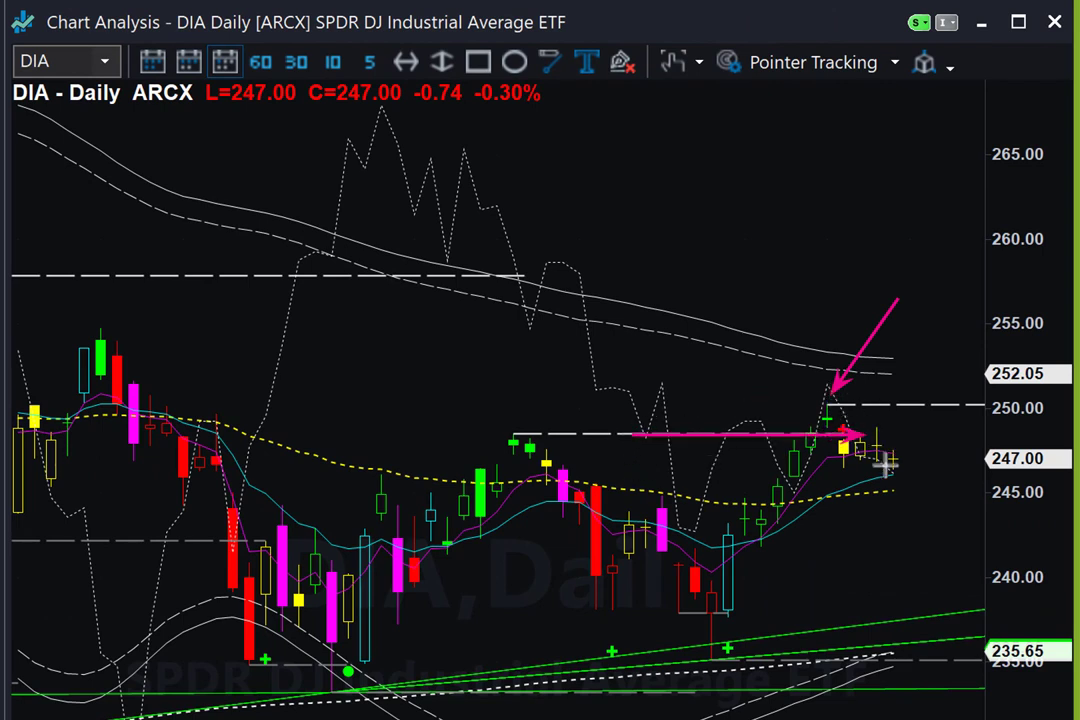
mouse_move(812, 552)
mouse_down()
mouse_move(840, 490)
mouse_move(960, 438)
mouse_move(955, 460)
mouse_up()
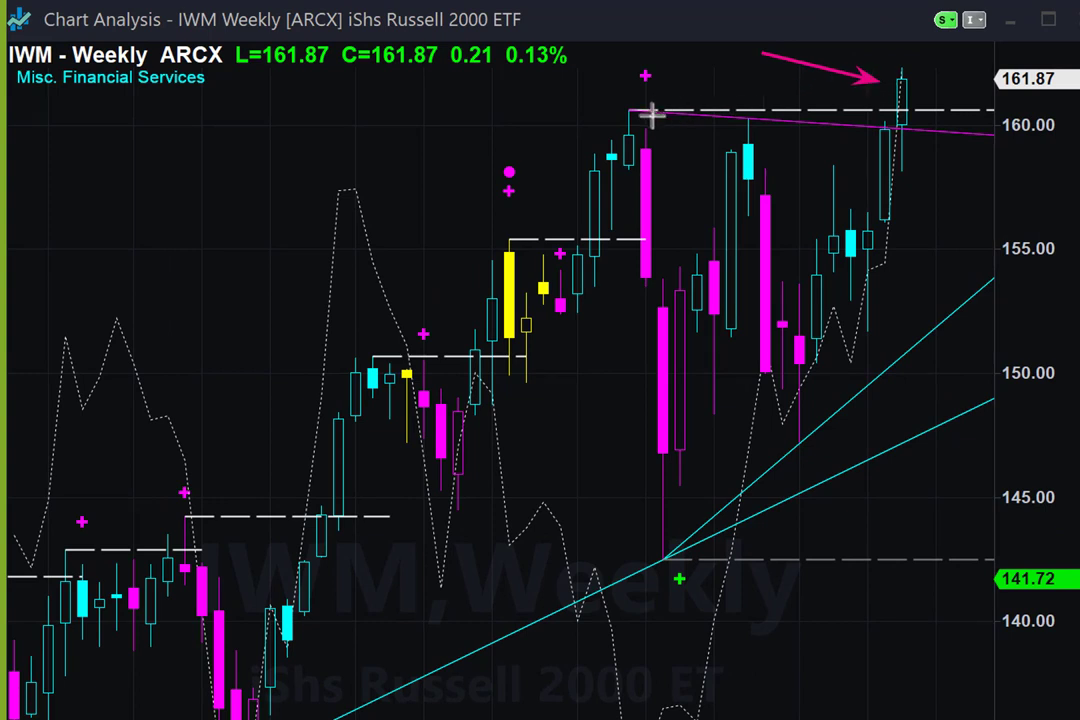
- On the IWM weekly chart, draw arrows along the dashed resistance and falling magenta trendline, and to the last two bars
drag(647, 108, 676, 109)
drag(778, 121, 957, 110)
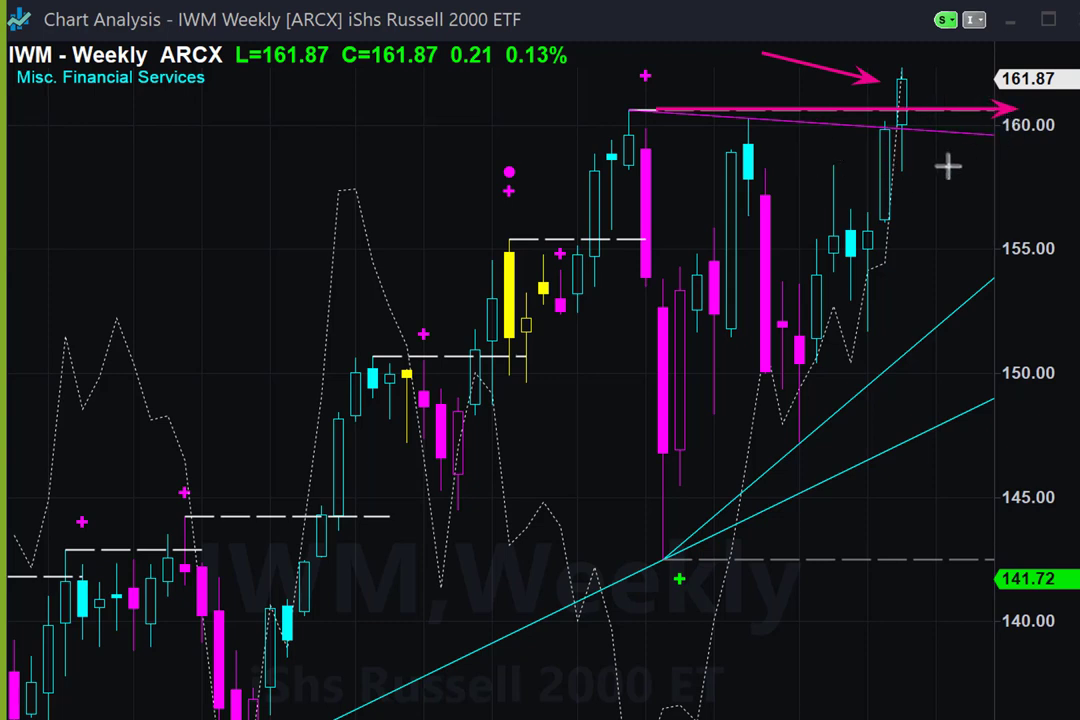
drag(823, 124, 1033, 142)
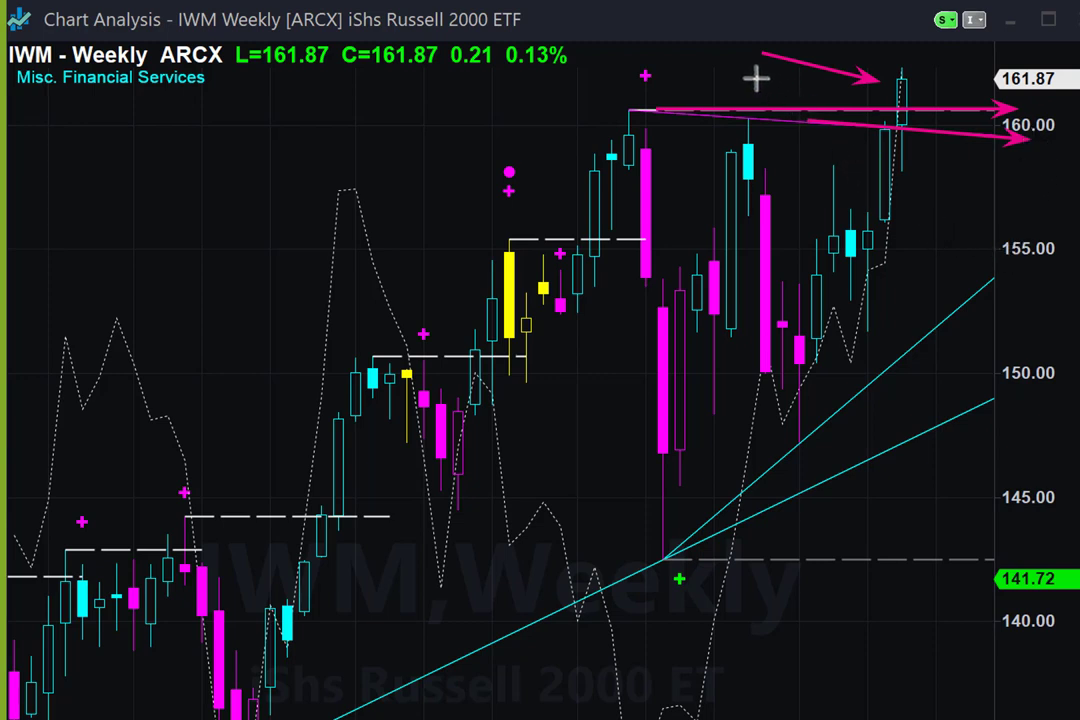
drag(756, 80, 878, 126)
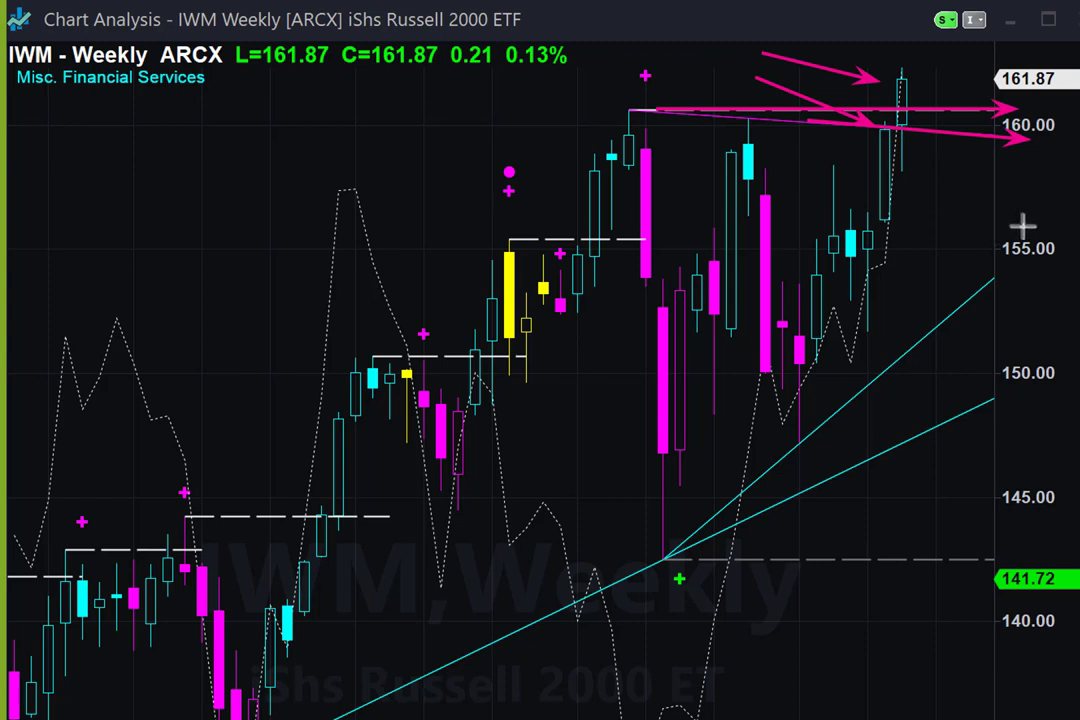
drag(1021, 225, 918, 142)
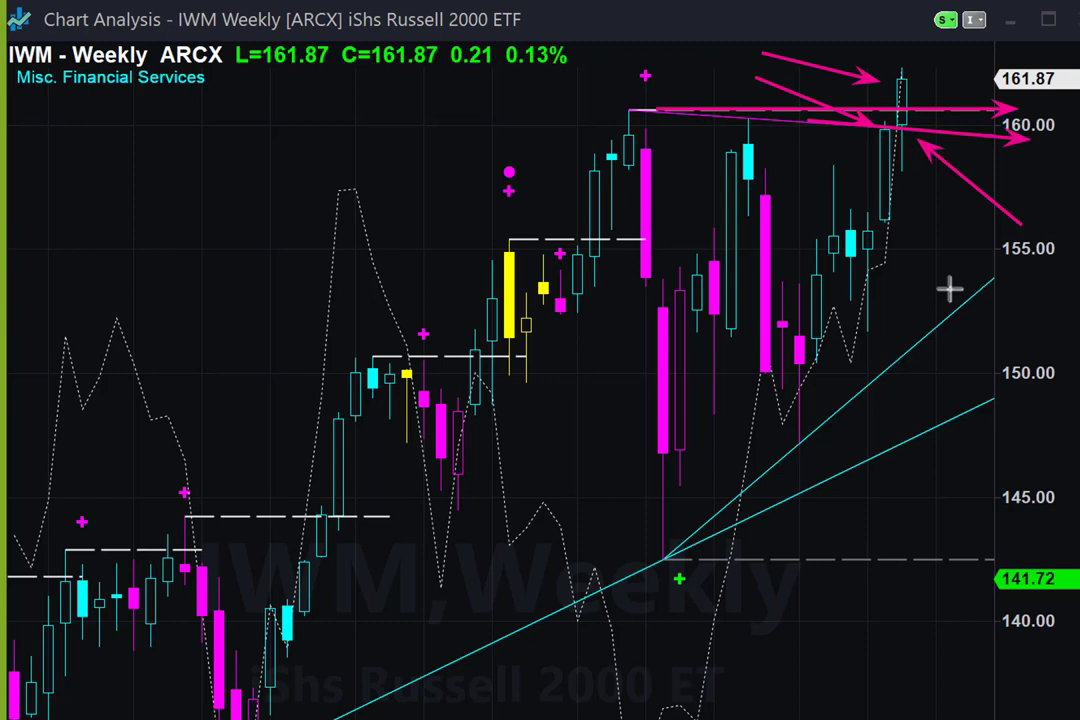
mouse_move(947, 287)
mouse_down()
mouse_move(911, 217)
mouse_move(912, 182)
mouse_up()
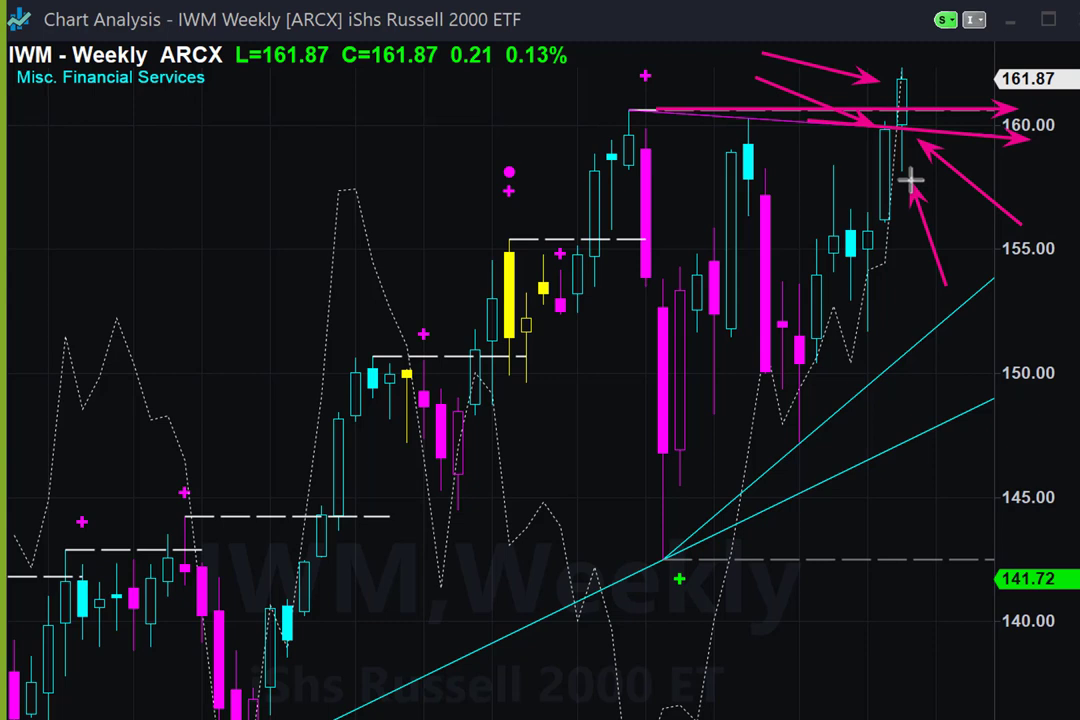
drag(922, 103, 946, 57)
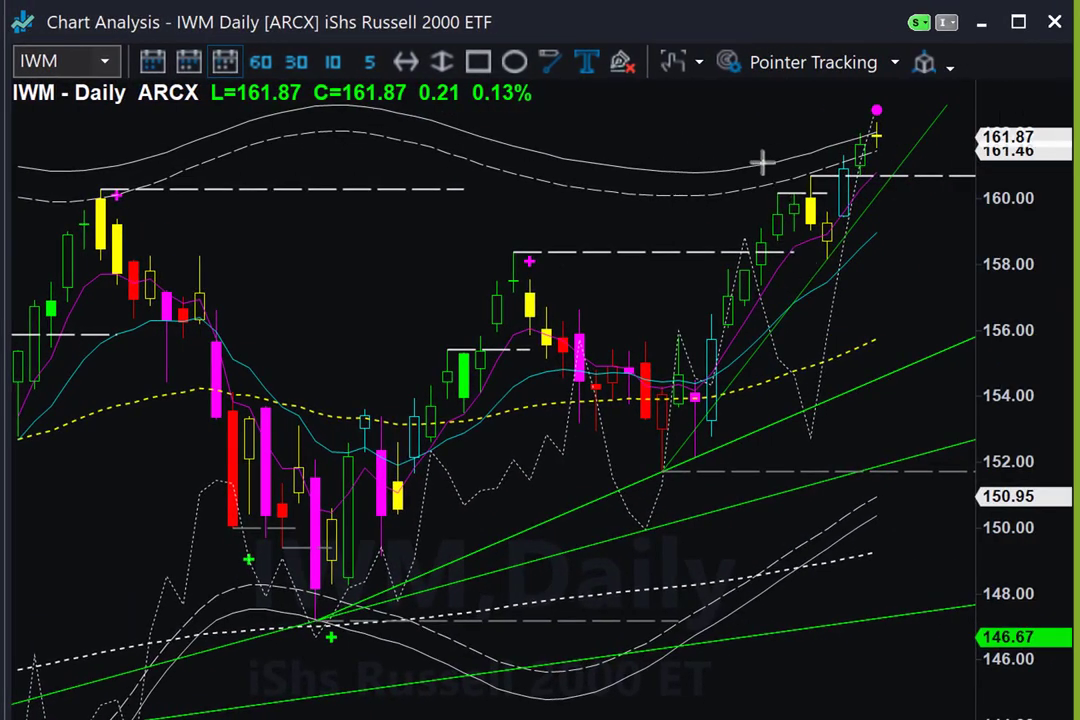
- On the IWM daily chart, draw arrows marking the yellow bar's high, the pullback low, the rebound and the breakout bars
drag(740, 147, 807, 188)
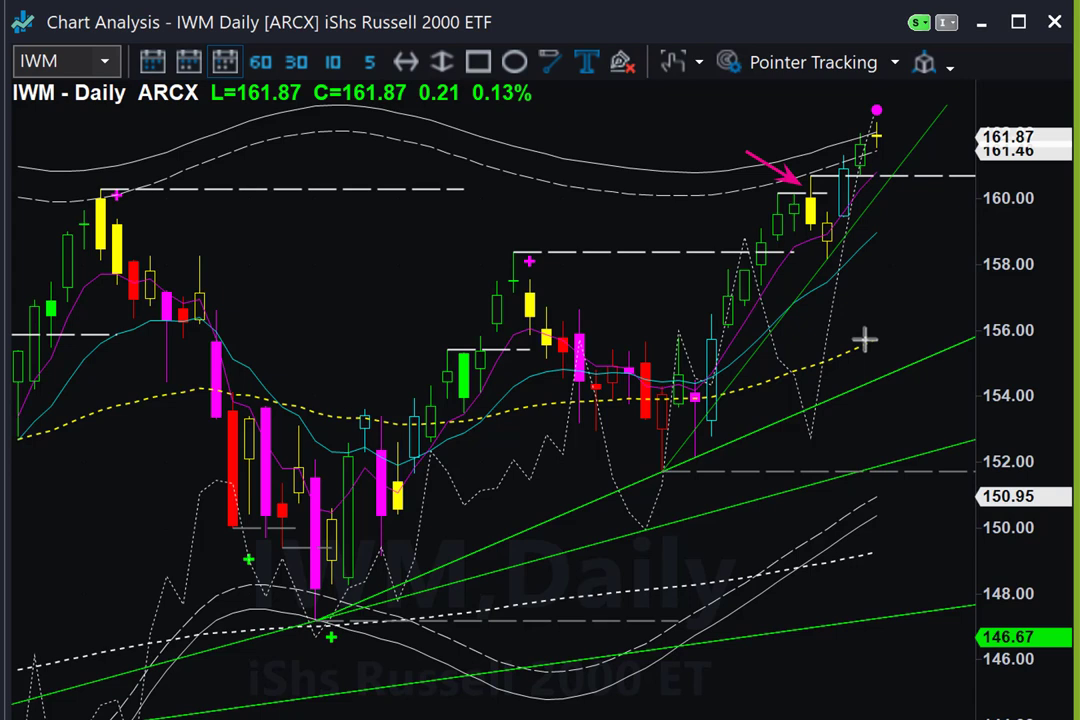
mouse_move(870, 342)
mouse_down()
mouse_move(832, 284)
mouse_move(835, 268)
mouse_up()
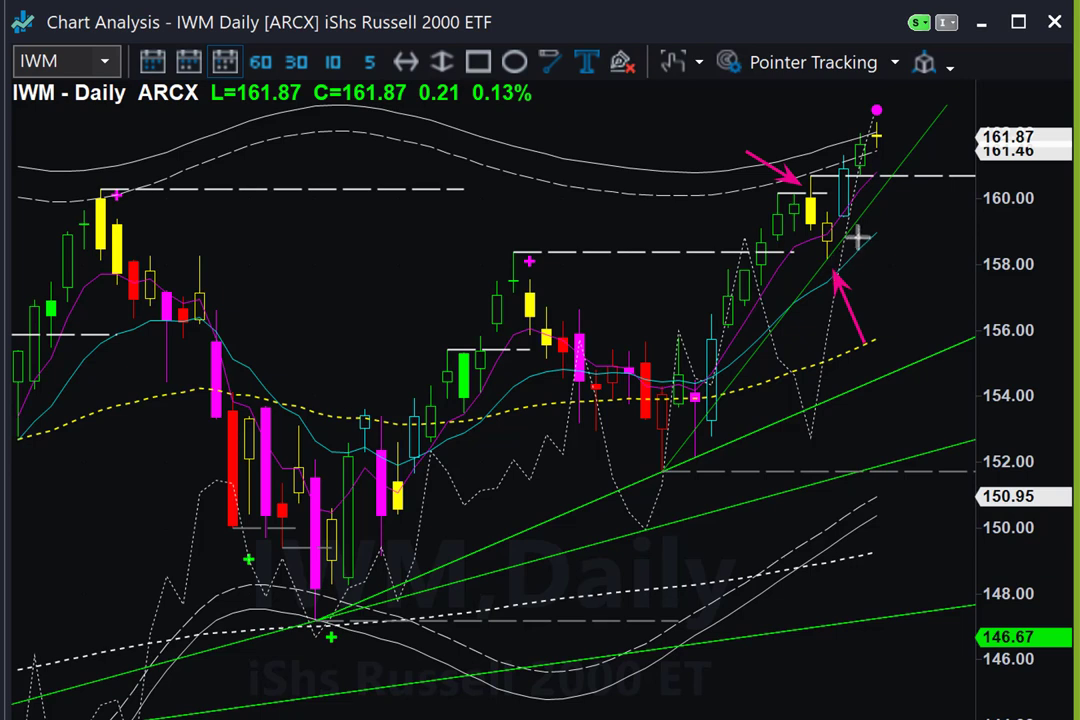
drag(858, 236, 912, 133)
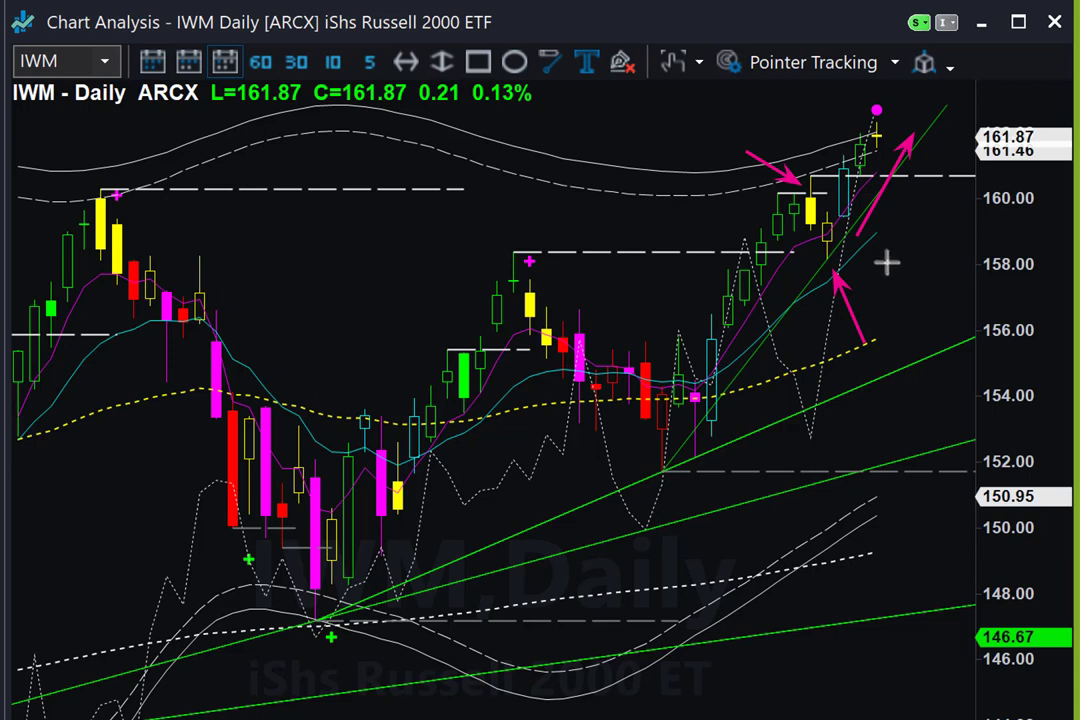
drag(950, 327, 912, 288)
drag(843, 220, 846, 226)
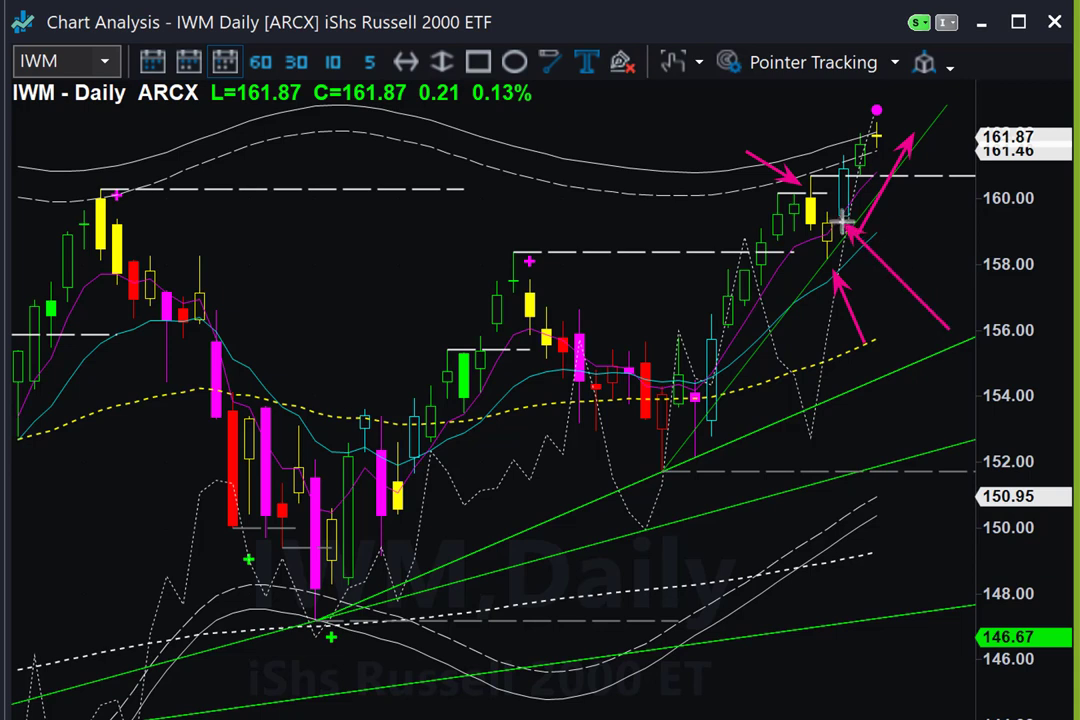
drag(824, 174, 853, 156)
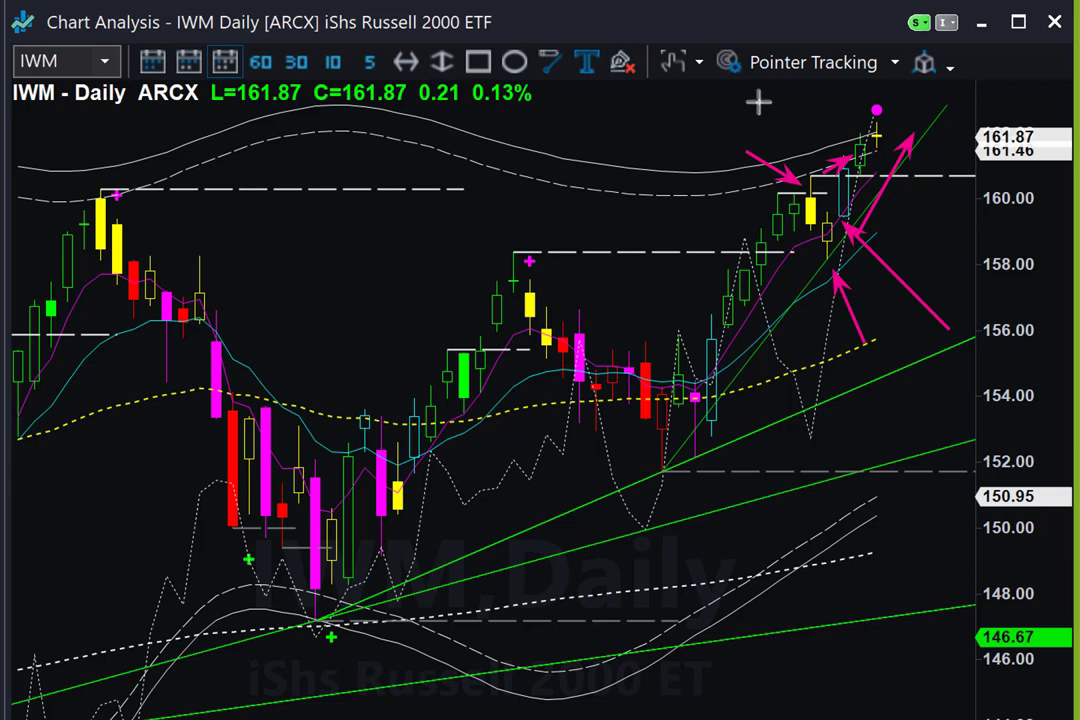
- Draw arrows to the magenta dot above the latest IWM daily bar and along the steep uptrend, and clear the annotations
drag(718, 106, 846, 113)
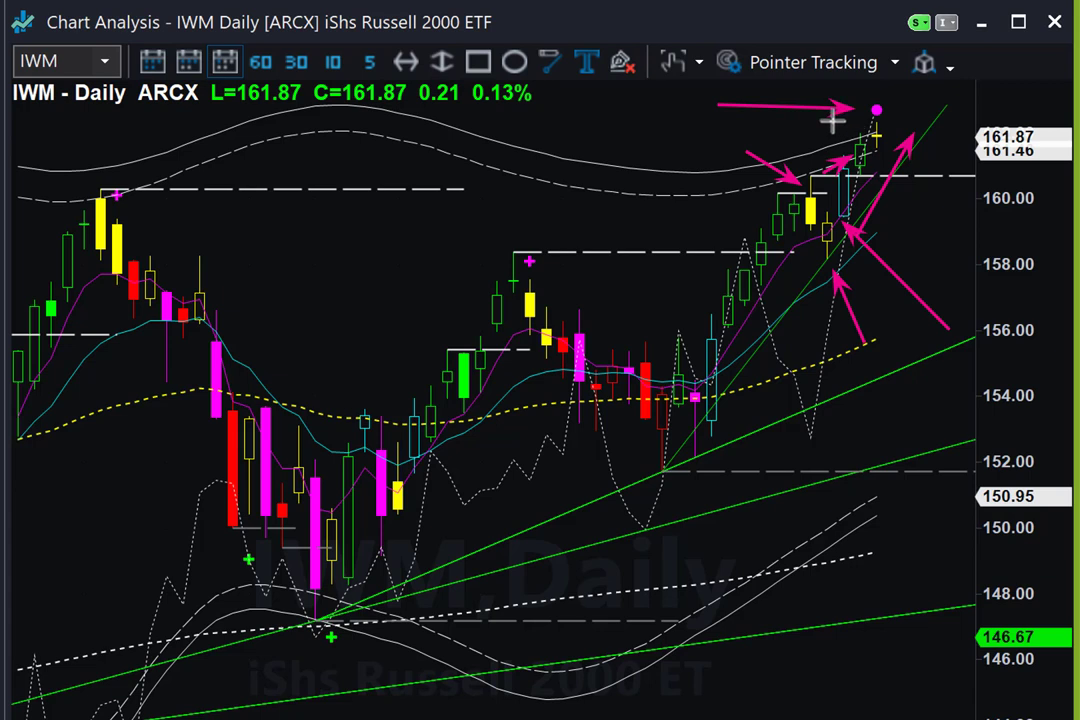
drag(876, 35, 876, 103)
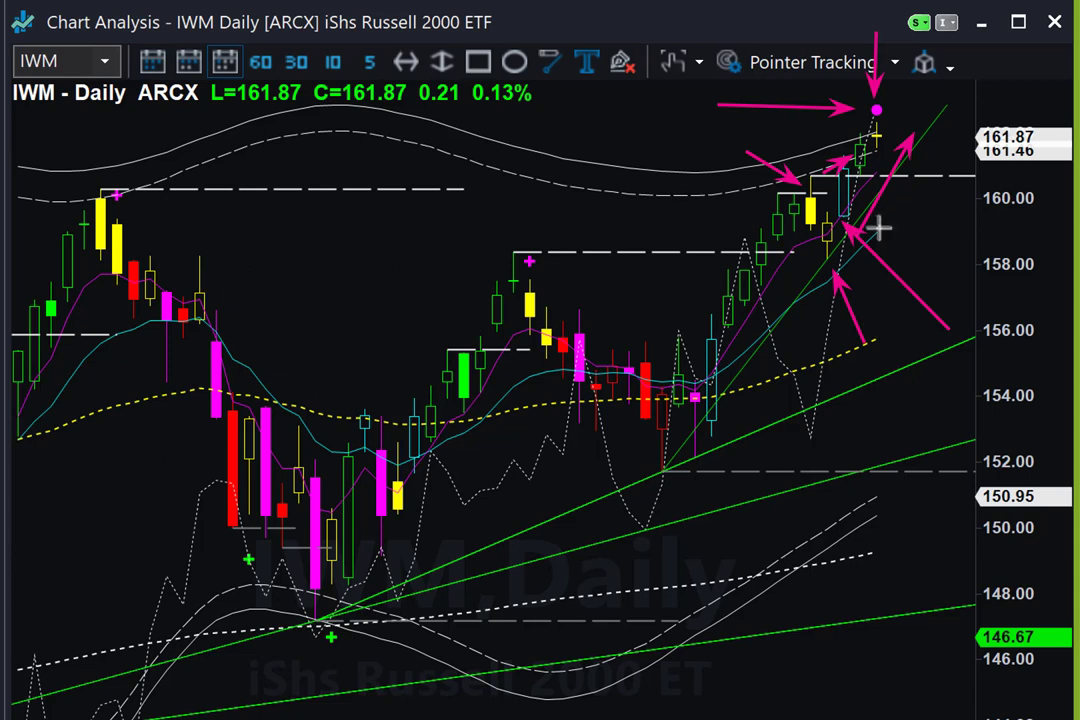
drag(870, 228, 896, 205)
drag(922, 155, 928, 151)
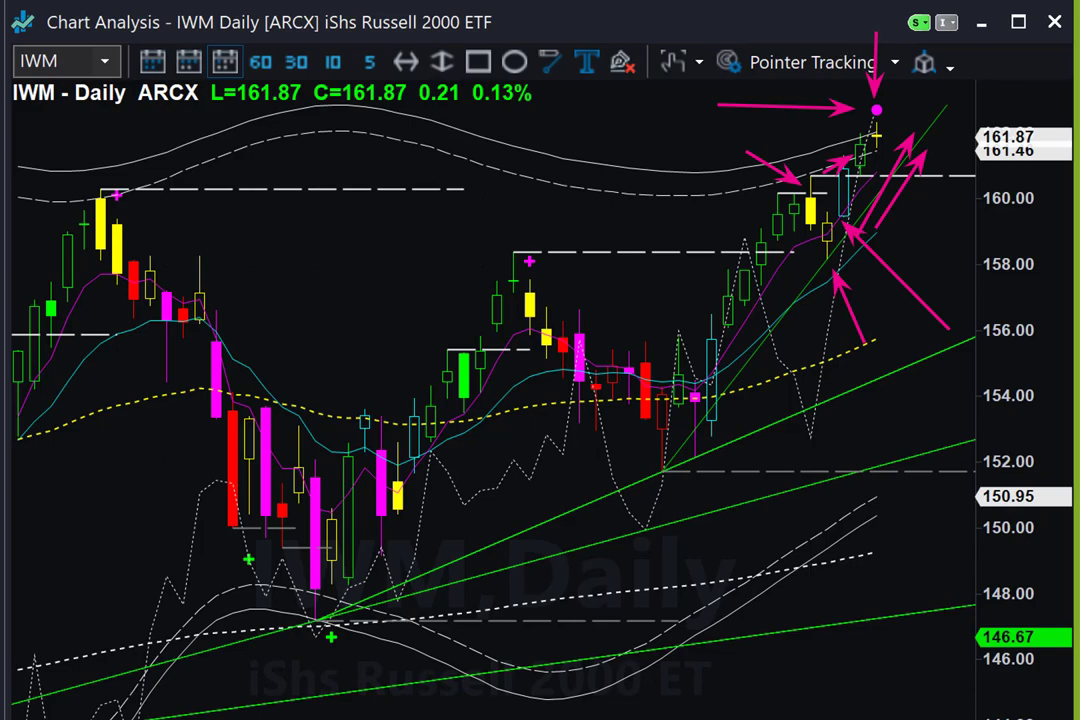
key(Escape)
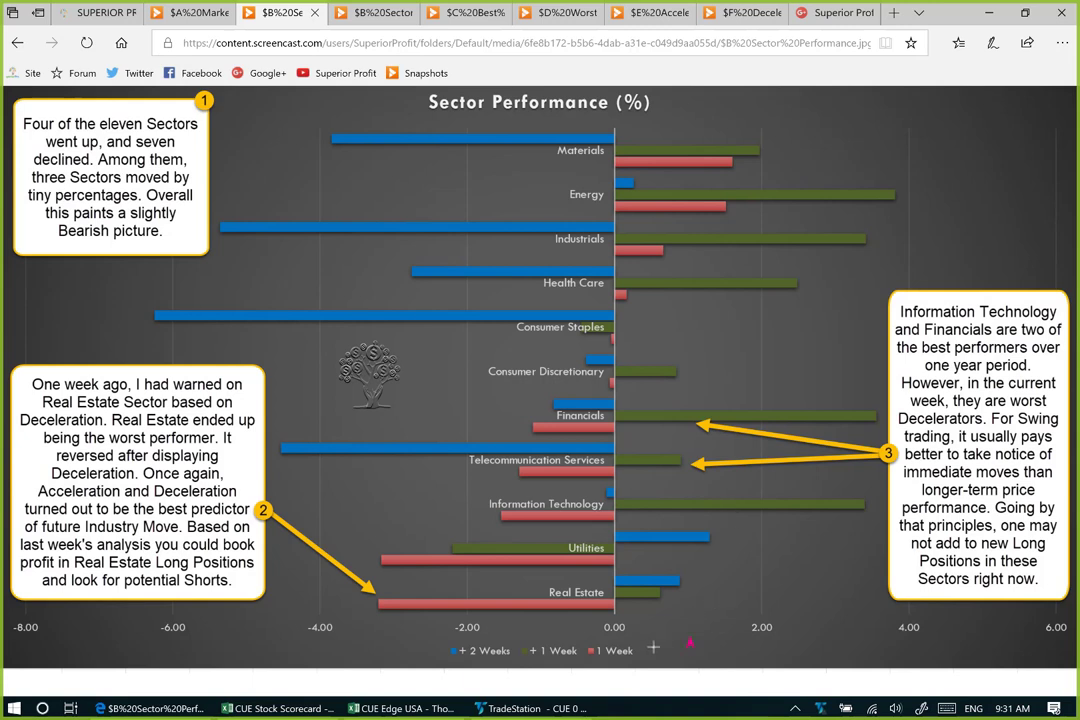
- On the Sector Performance chart, draw arrows to the 1 Week legend and Real Estate bars, and in both directions along the axis
drag(690, 645, 636, 656)
click(434, 580)
drag(697, 612, 680, 603)
drag(707, 561, 683, 578)
drag(640, 641, 717, 641)
drag(599, 641, 520, 639)
- Underline with arrows the key phrases of note 1 about sectors up and down, tiny percentages and the slightly Bearish picture
drag(34, 131, 178, 131)
drag(70, 152, 160, 152)
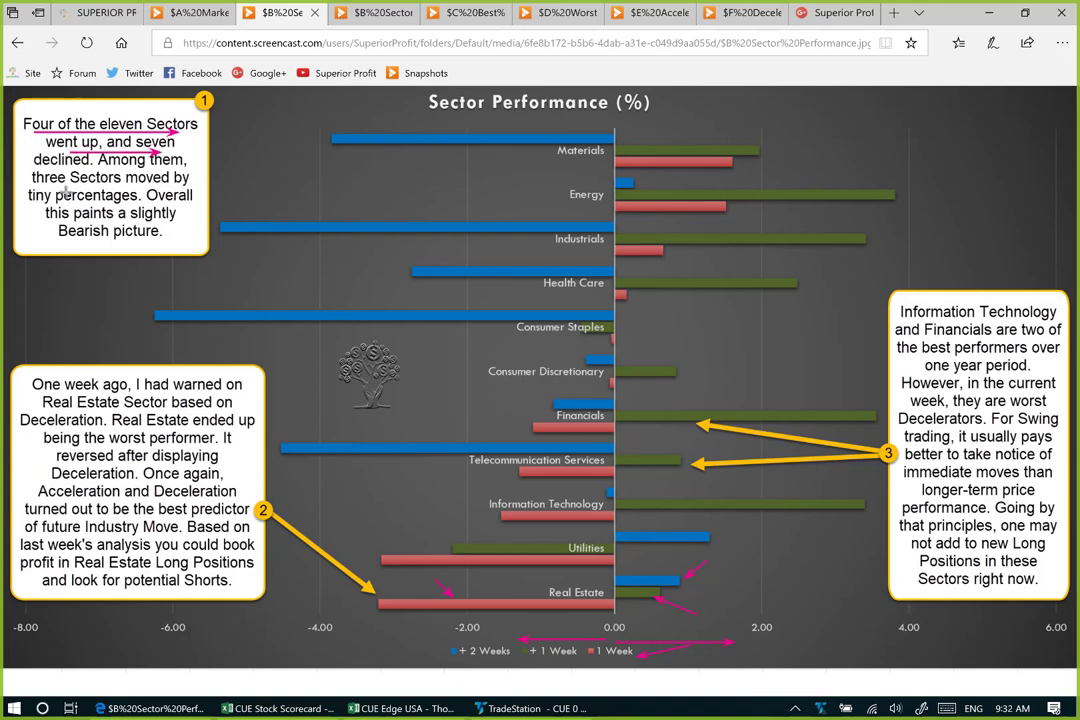
drag(60, 185, 168, 185)
mouse_move(42, 204)
mouse_down()
mouse_move(105, 186)
mouse_move(140, 225)
mouse_move(172, 225)
mouse_up()
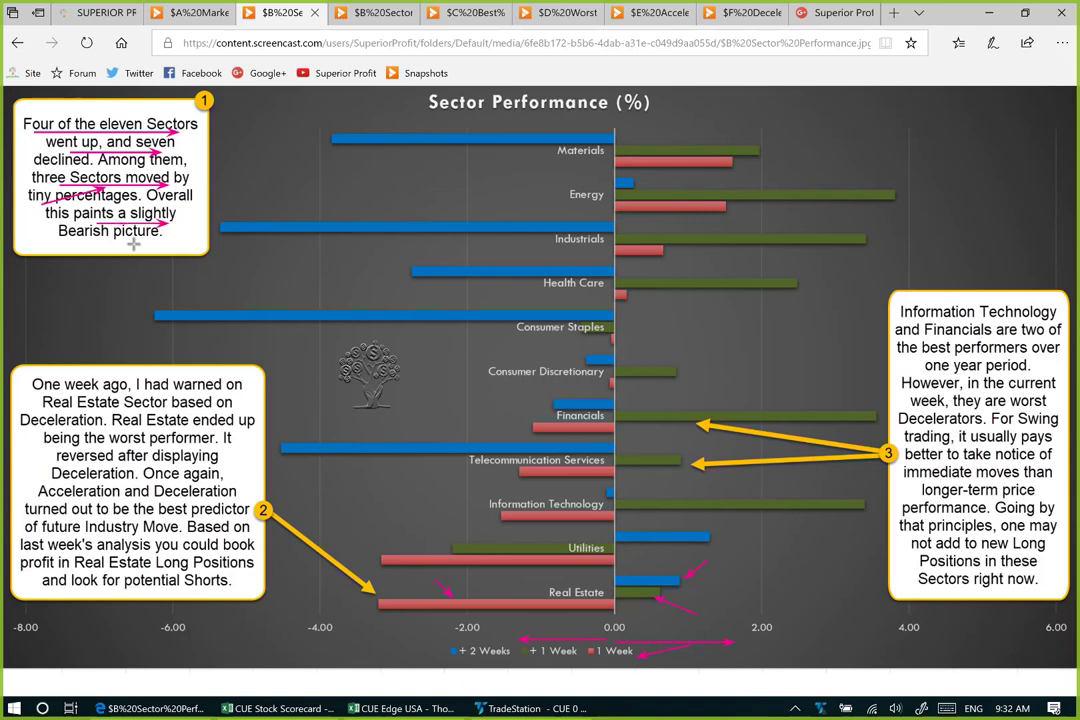
drag(98, 241, 161, 240)
- Draw arrows to the 1 Week bars of Health Care, Consumer Discretionary and Industrials, and from Materials down to Industrials
mouse_move(700, 316)
mouse_down()
mouse_move(640, 302)
mouse_move(628, 340)
mouse_up()
drag(663, 385, 623, 383)
drag(682, 381, 628, 379)
drag(507, 383, 600, 379)
drag(754, 157, 697, 256)
drag(487, 246, 601, 250)
- Underline with arrows the key phrases of note 2 about the Real Estate warning, Acceleration and Deceleration, and last week's analysis
drag(60, 394, 232, 390)
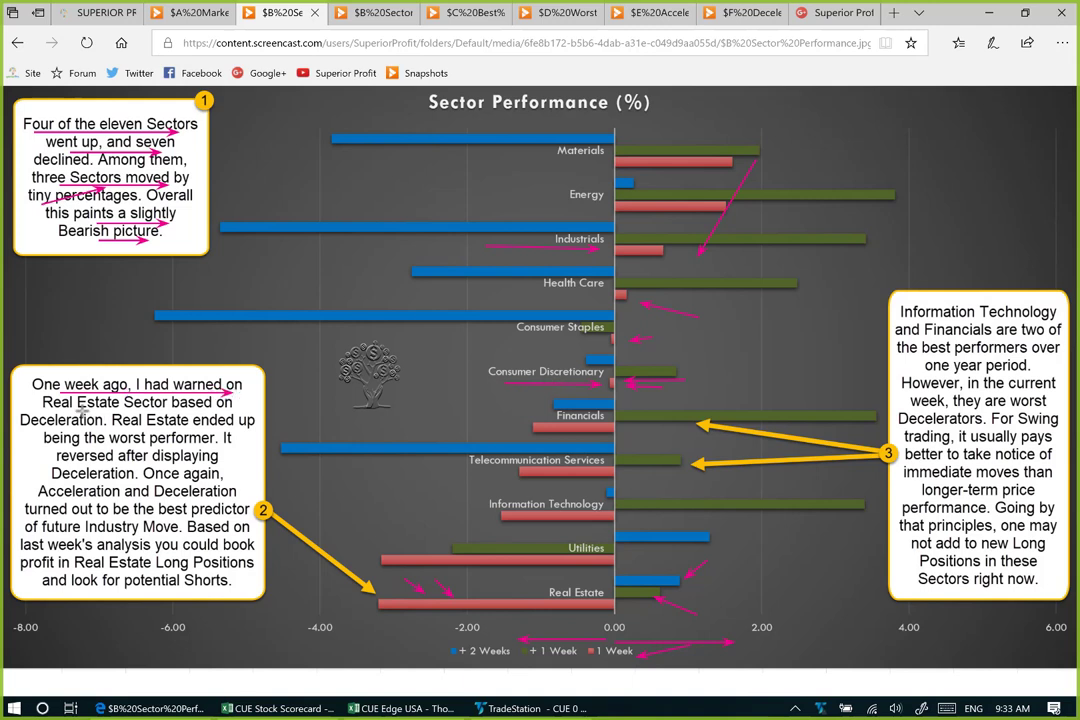
drag(76, 410, 237, 408)
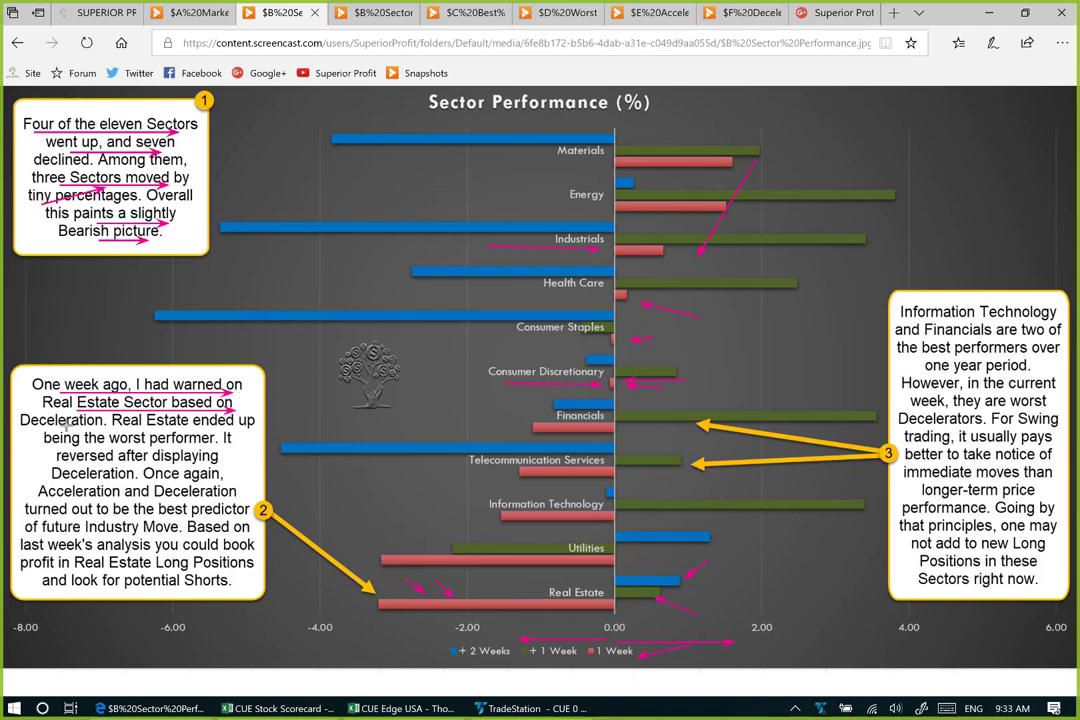
drag(60, 428, 225, 427)
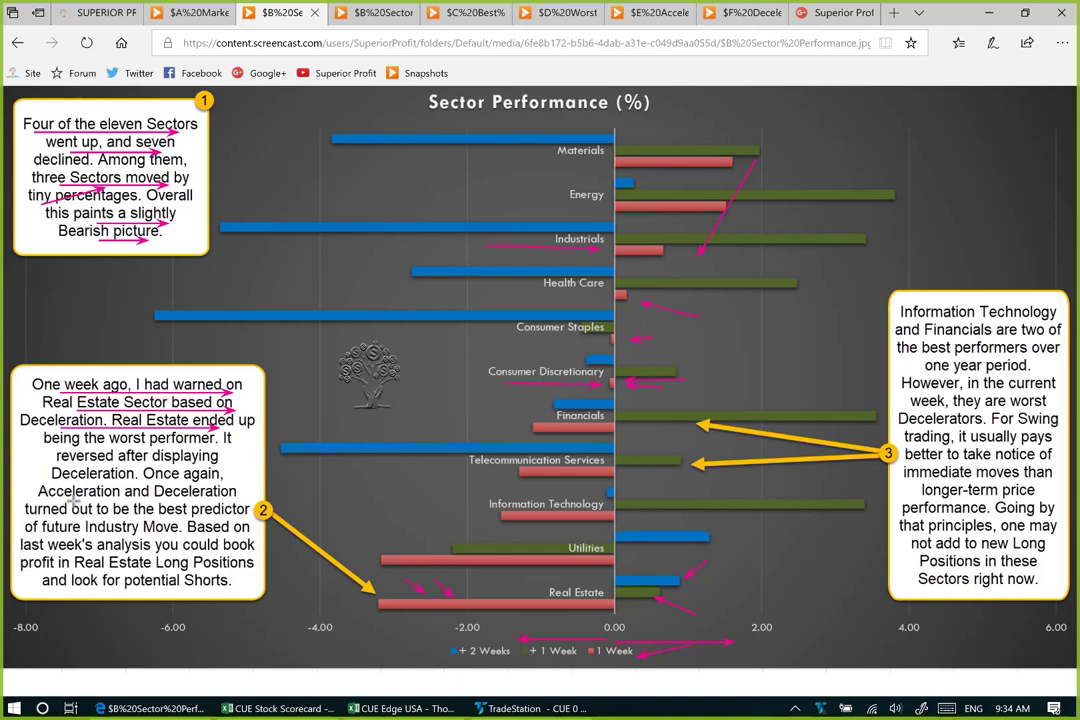
drag(92, 503, 222, 503)
drag(60, 532, 163, 532)
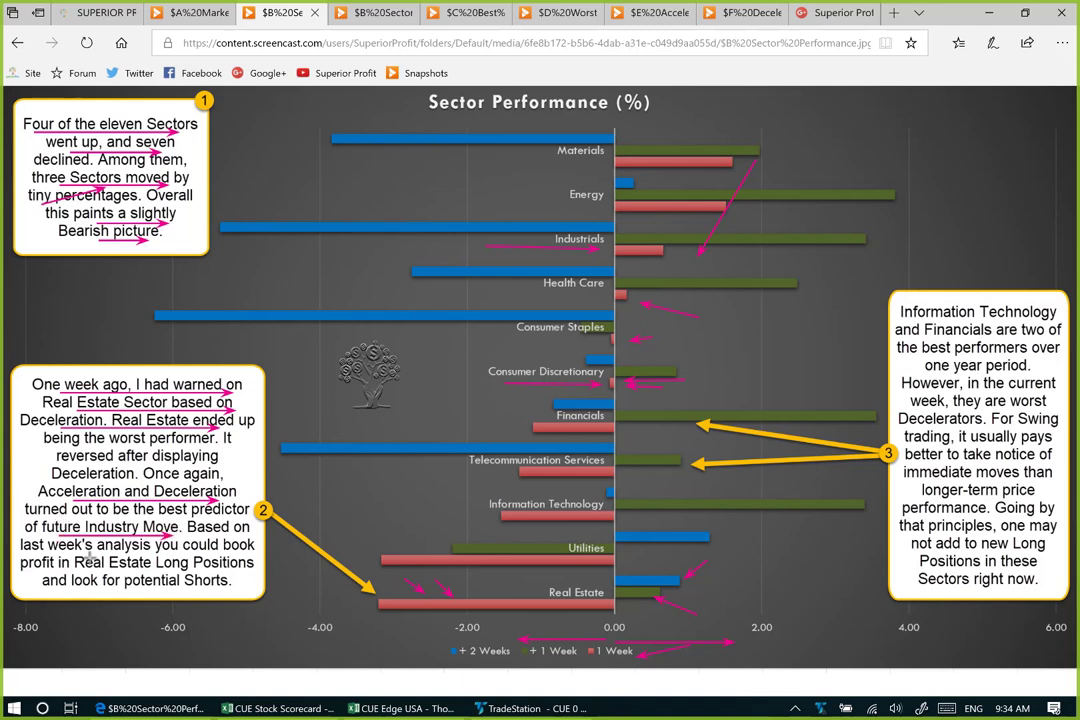
drag(88, 556, 242, 554)
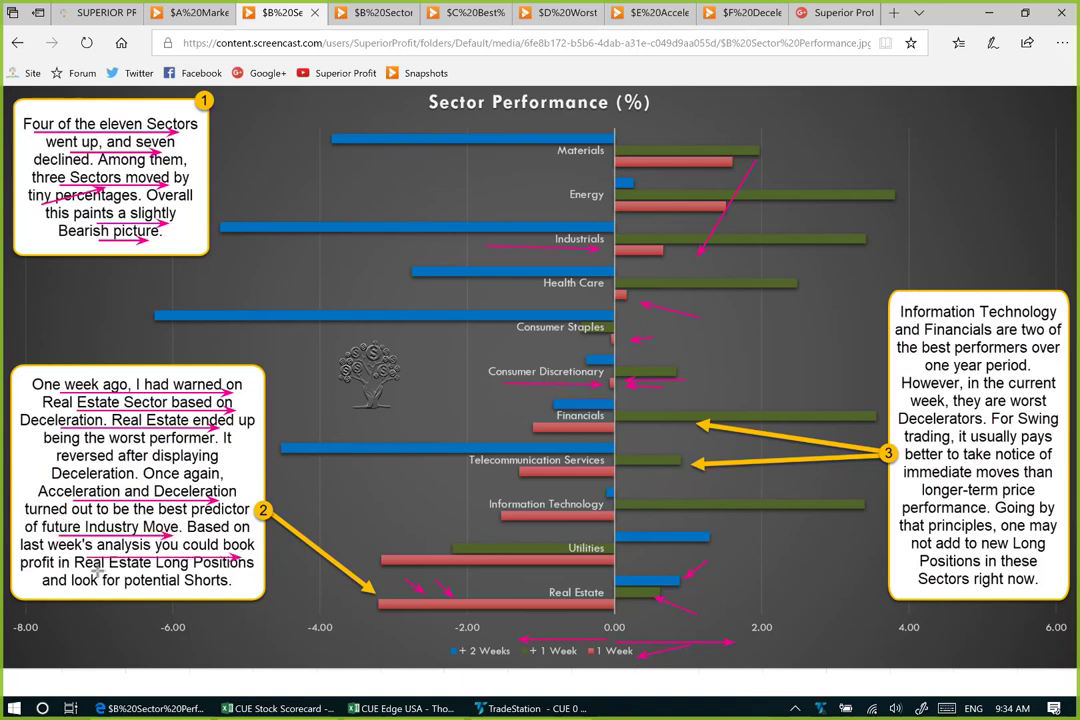
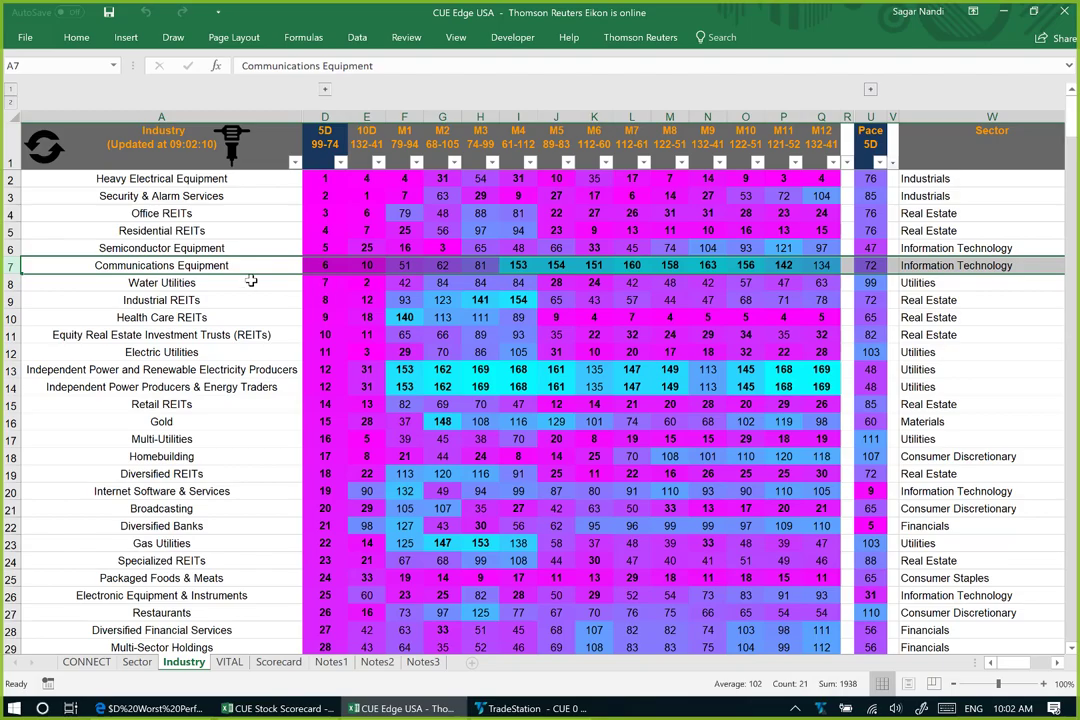
- Switch to the CUE Stock Scorecard workbook and select the EPS Growth 2 Year value for CSCO.O
click(280, 708)
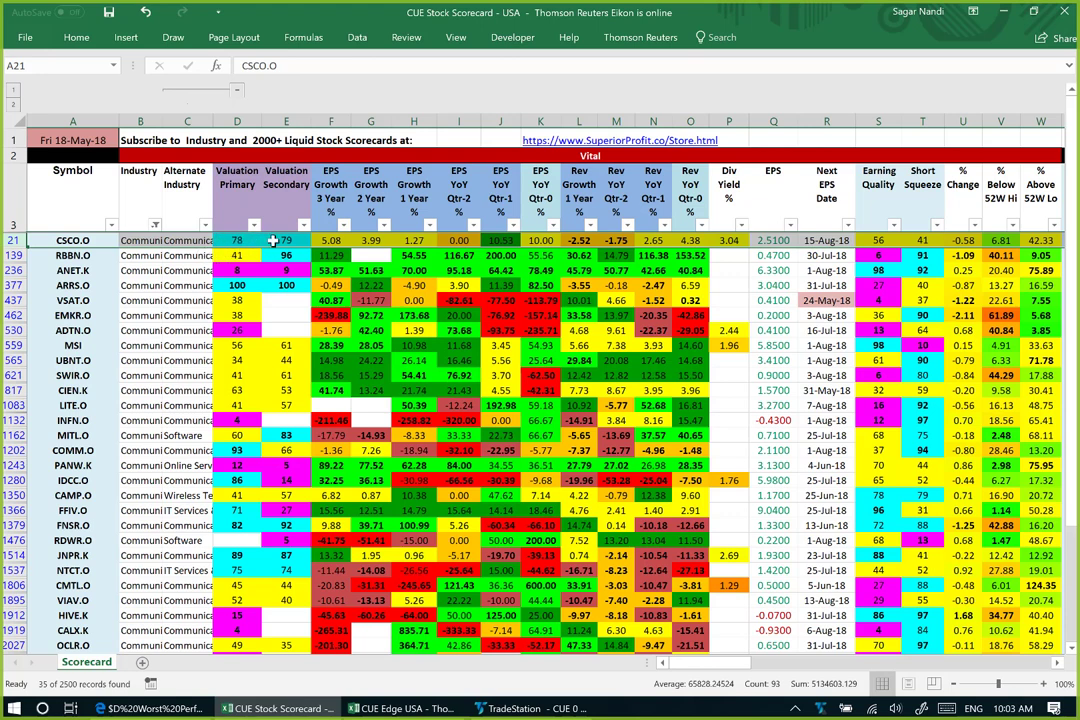
click(369, 238)
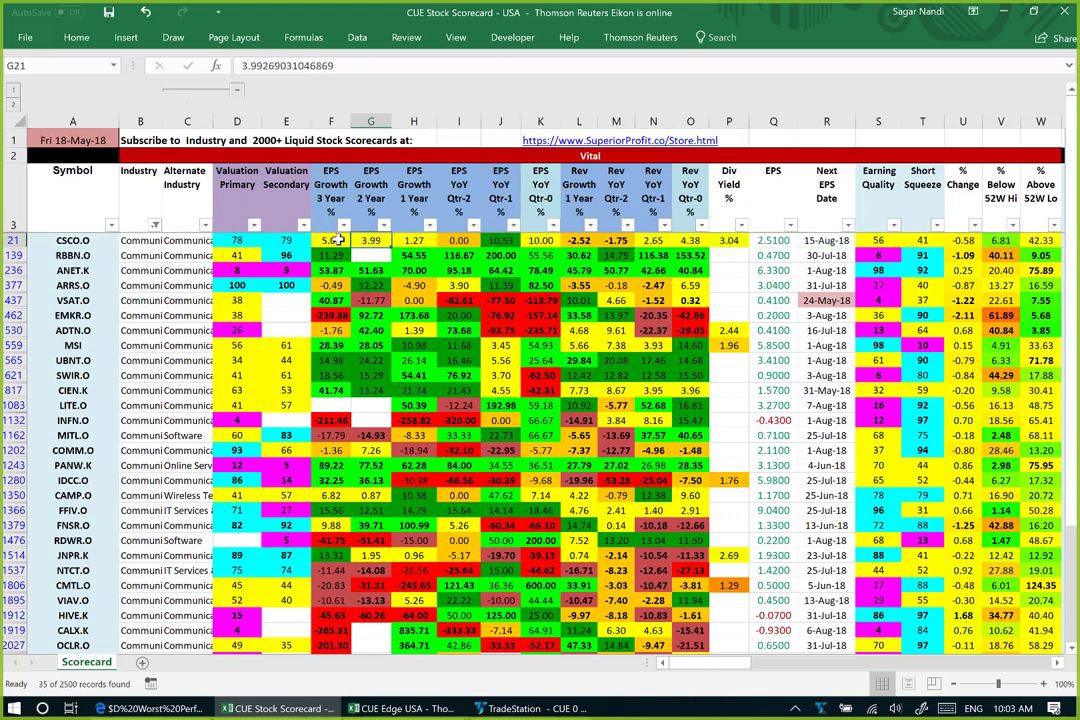
- Highlight CSCO.O's three yearly EPS growth values, sort the filtered stocks by EPS Growth 1 Year in descending order, and select CSCO.O
drag(326, 243, 418, 243)
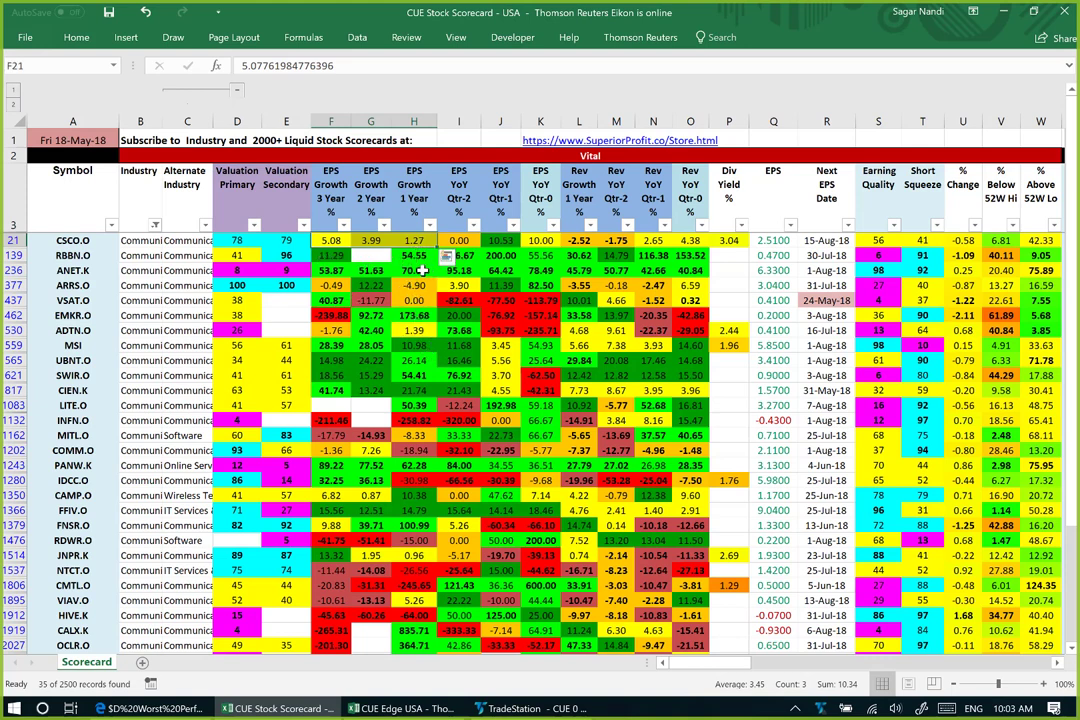
drag(411, 242, 405, 435)
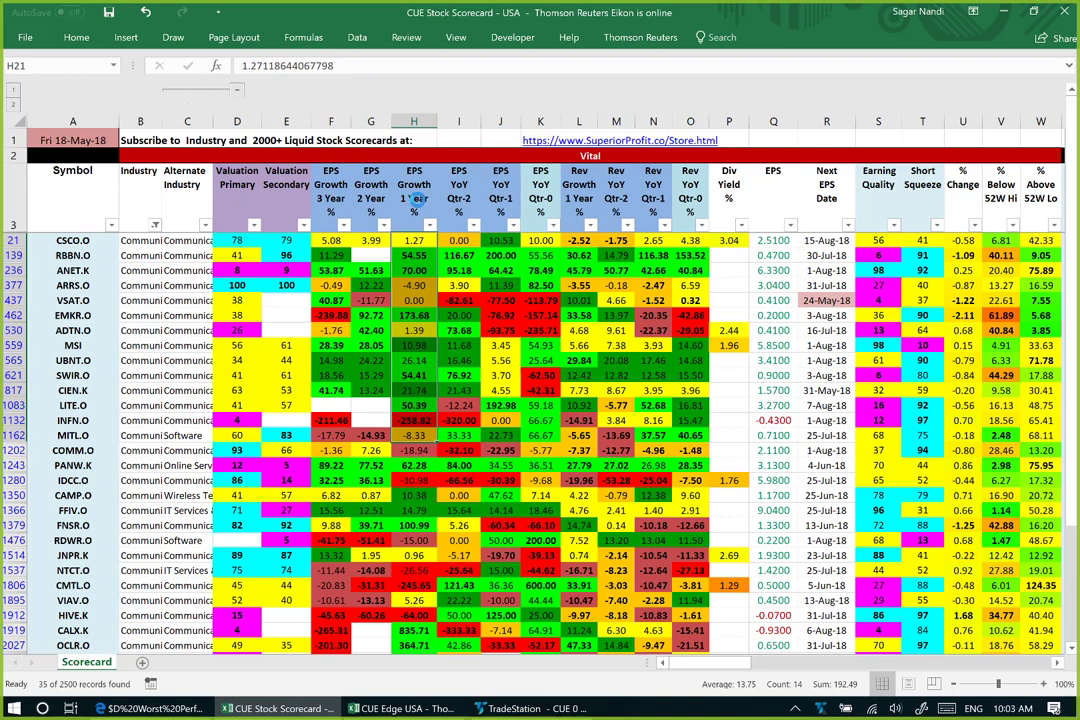
click(414, 198)
key(alt+a)
key(s)
key(d)
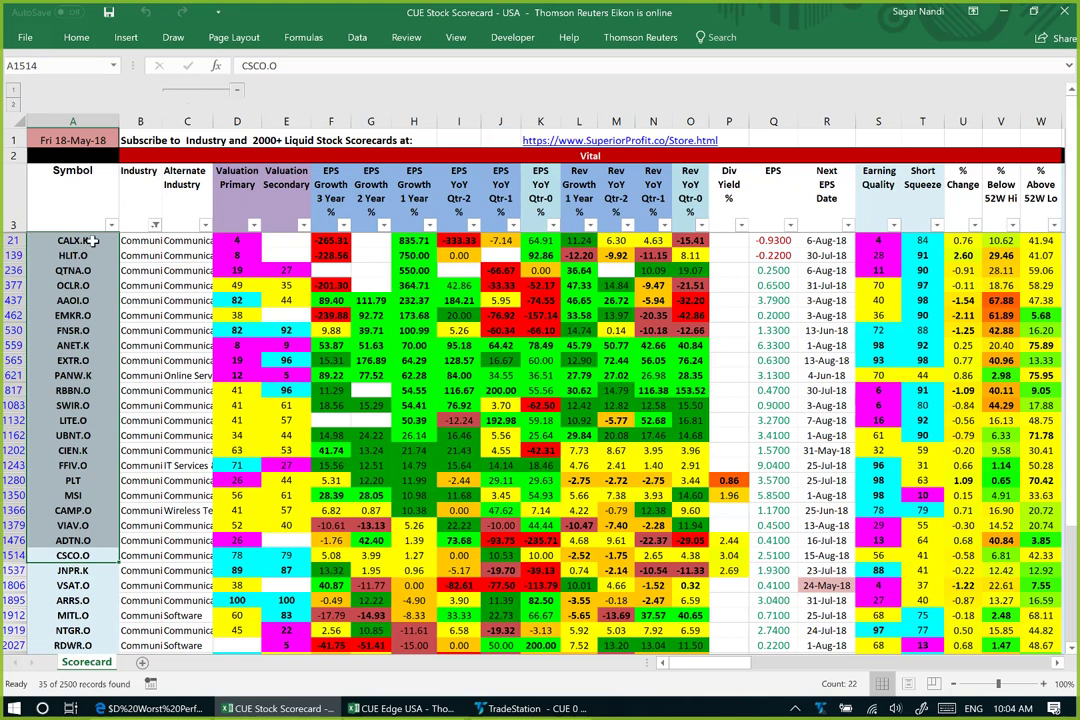
click(75, 556)
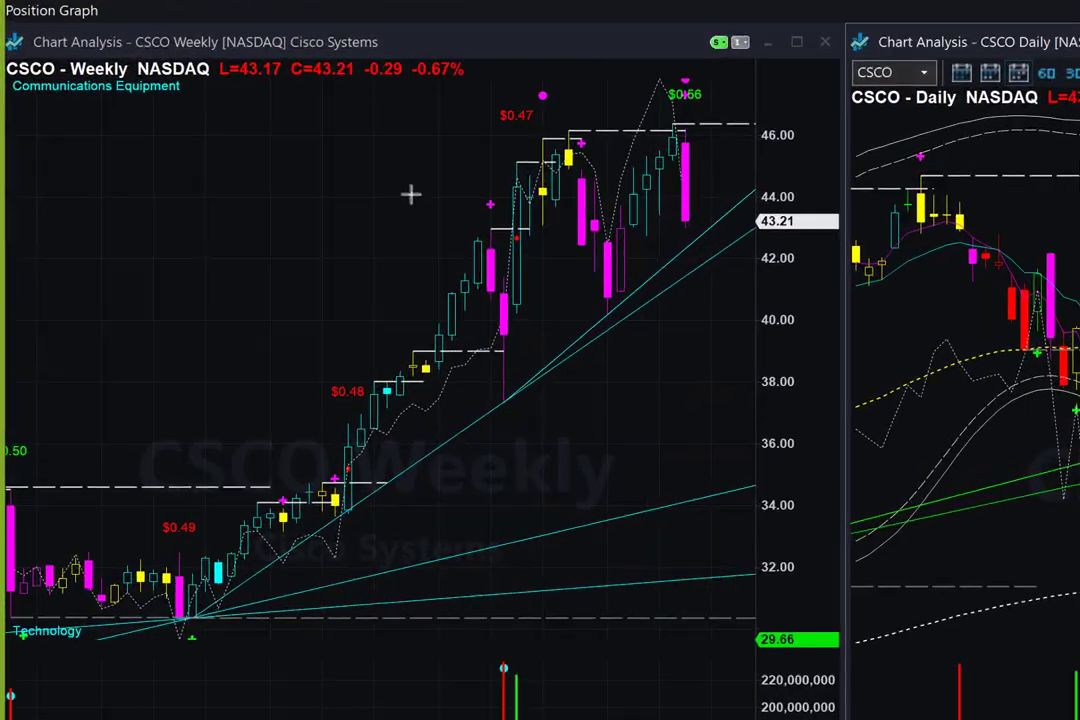
- Draw arrows on the CSCO Weekly chart to the March high and its magenta dot, down the following pullback and along the rising trendline
drag(367, 110, 690, 128)
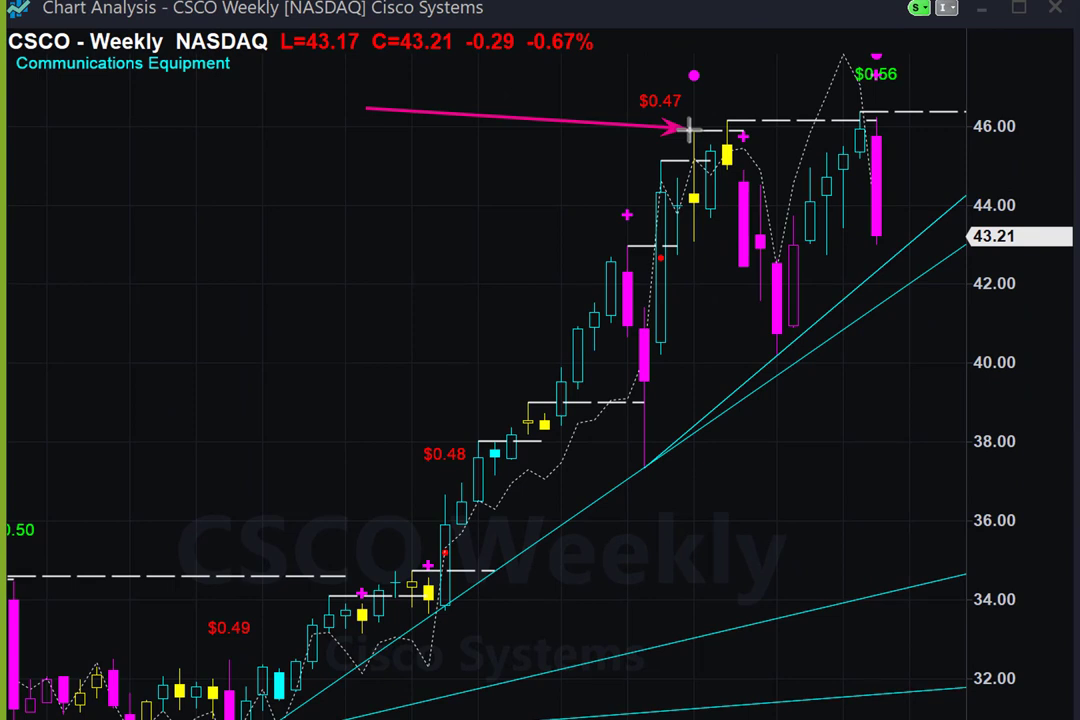
drag(588, 83, 674, 72)
drag(718, 212, 776, 345)
mouse_move(525, 565)
mouse_down()
mouse_move(663, 444)
mouse_move(817, 374)
mouse_move(876, 324)
mouse_up()
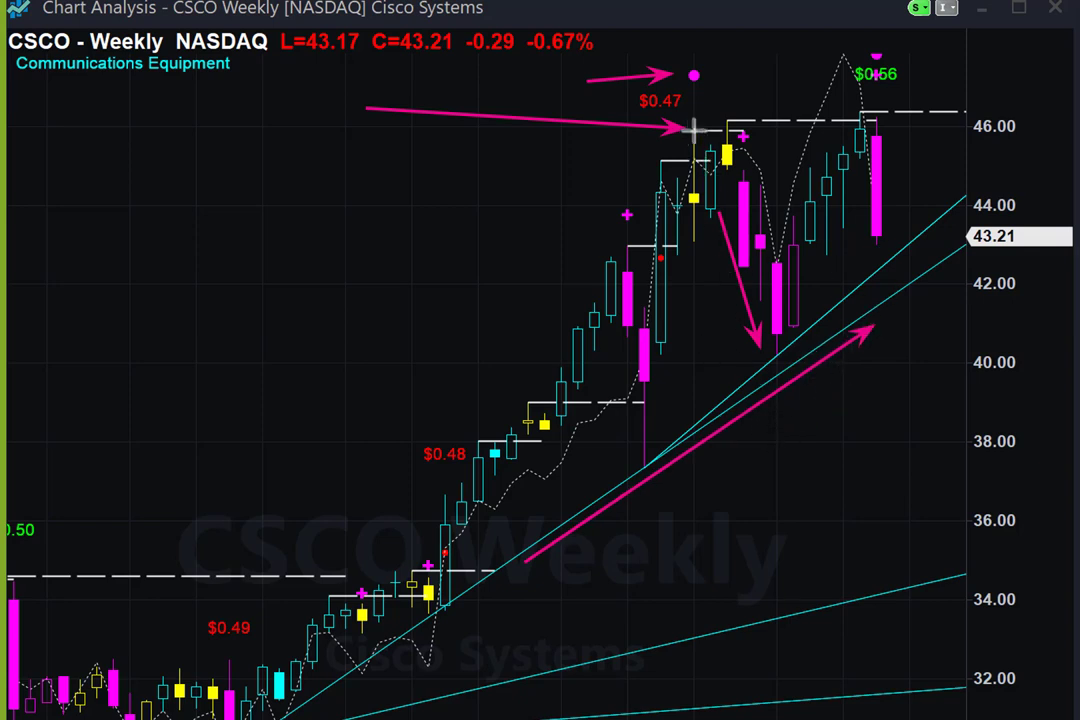
- Extend horizontal arrows from the CSCO Weekly March highs, and point arrows at the May high, the last two candles and the recent headwind signal
drag(693, 129, 975, 130)
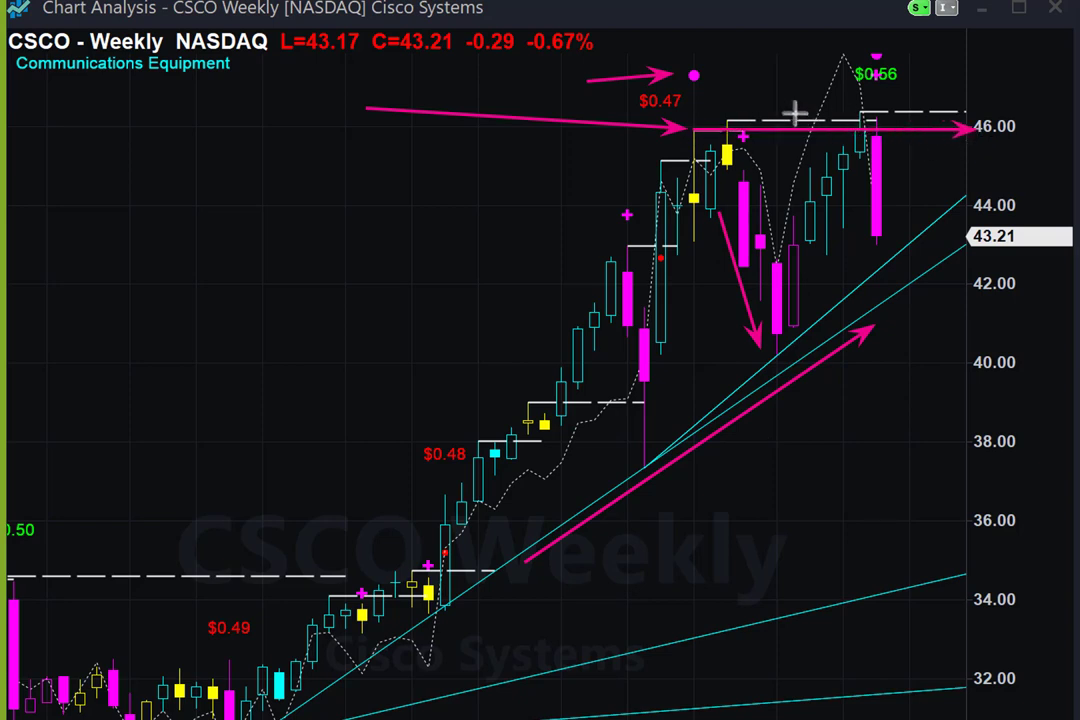
drag(741, 124, 975, 126)
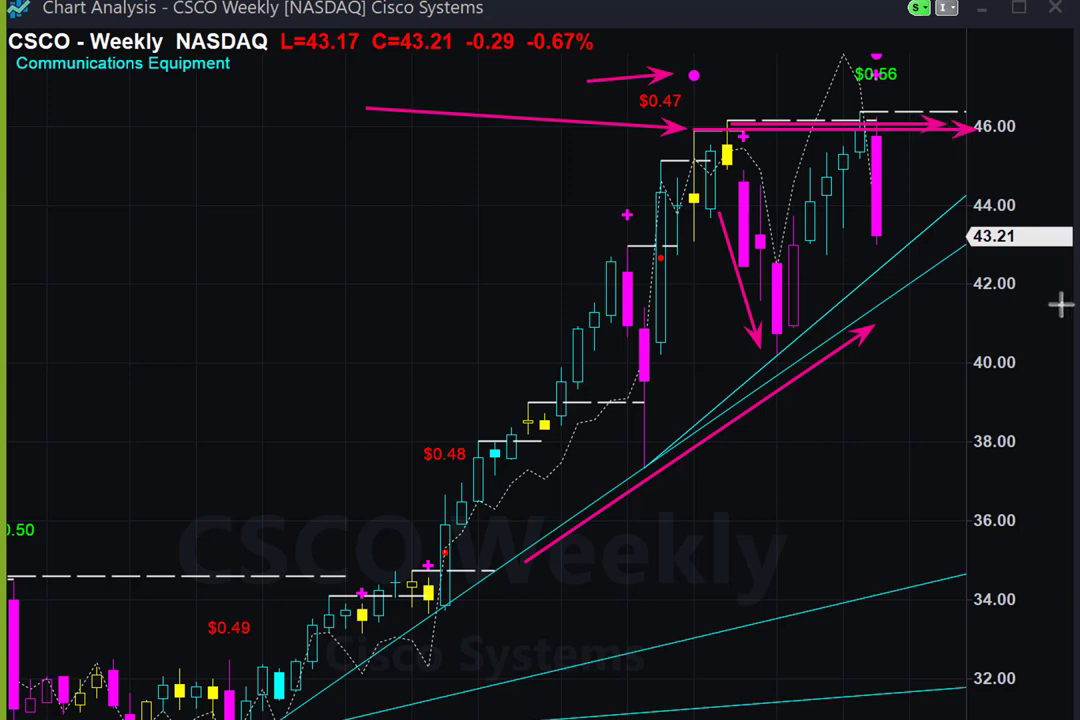
drag(772, 66, 862, 107)
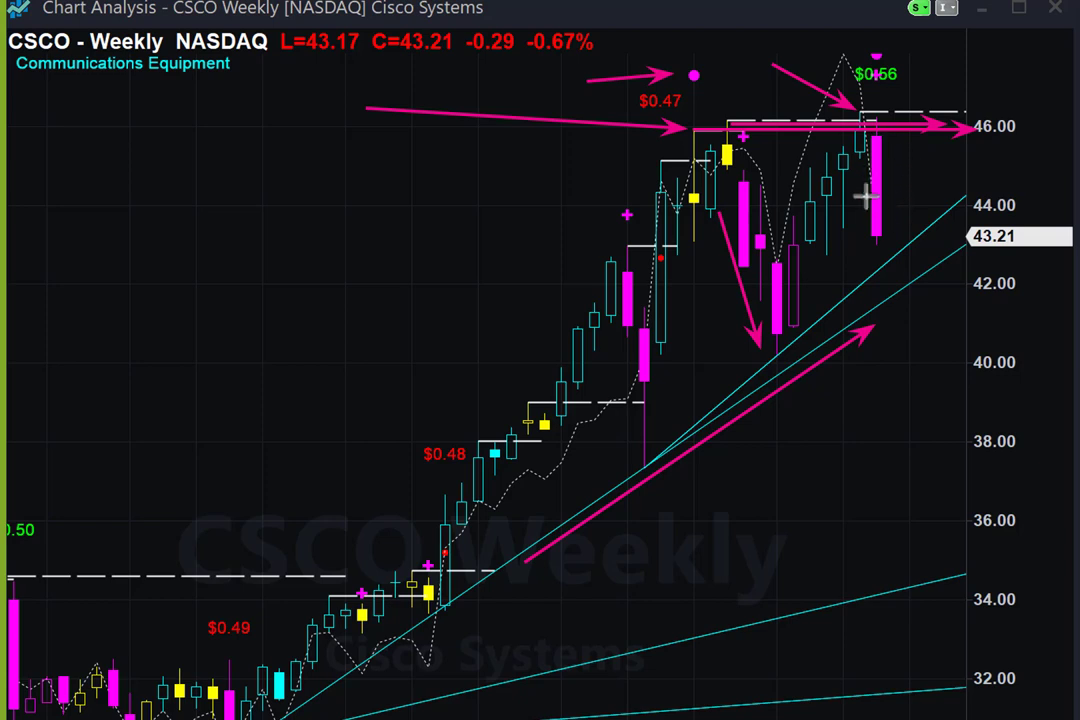
drag(857, 214, 862, 165)
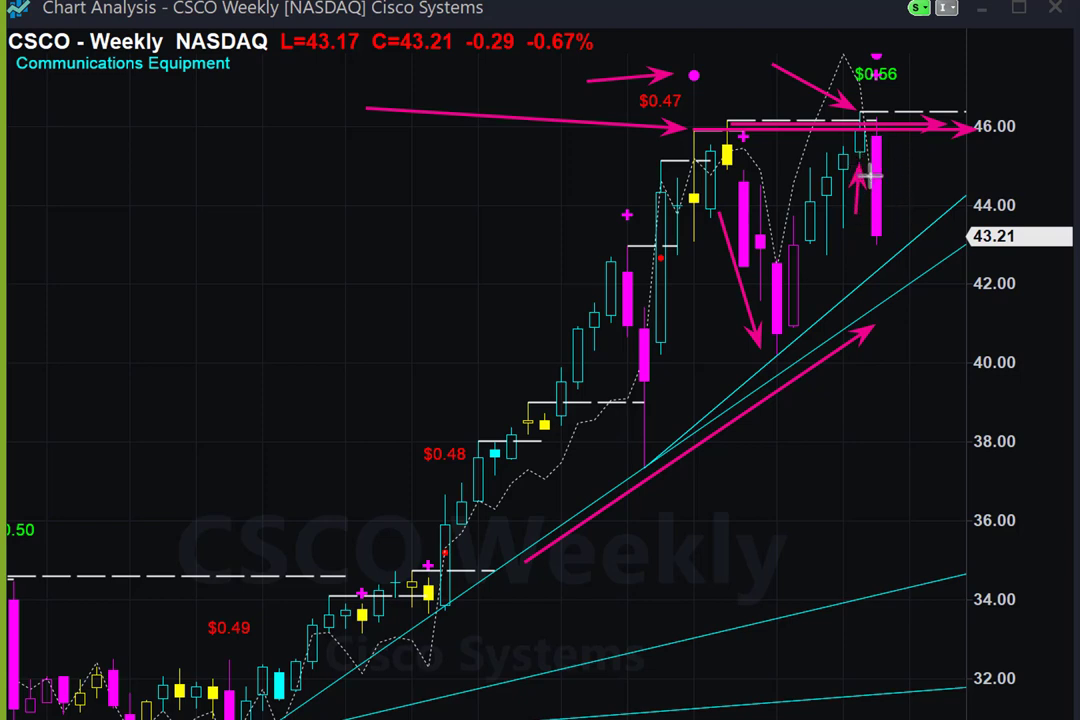
drag(1017, 152, 885, 186)
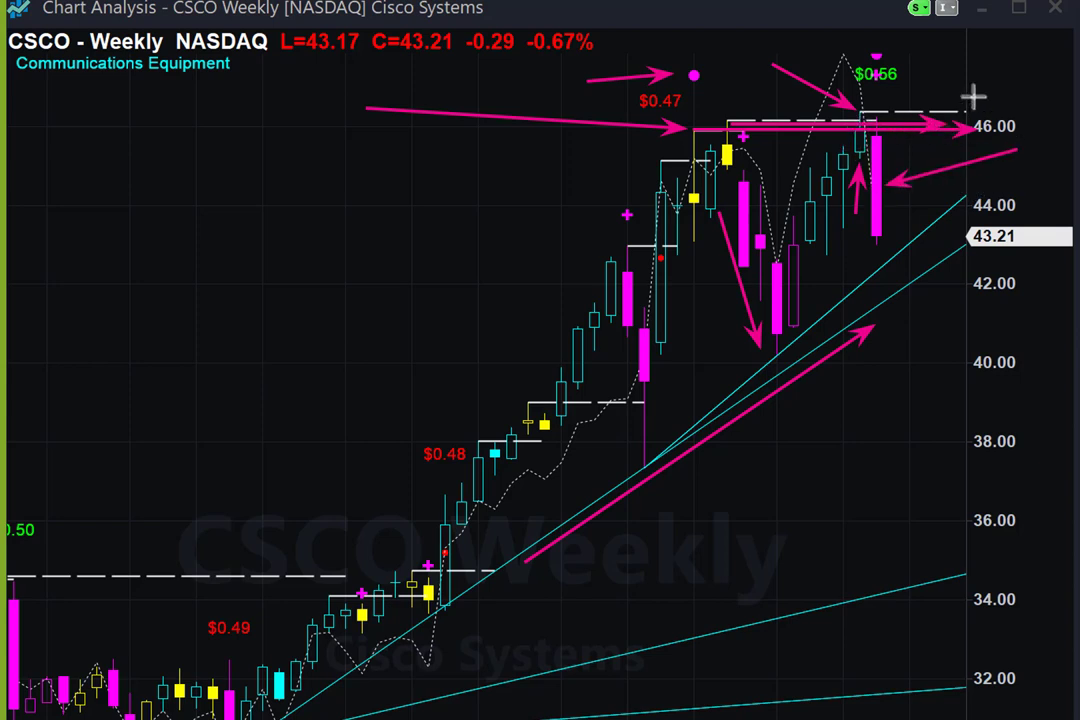
drag(1019, 57, 898, 55)
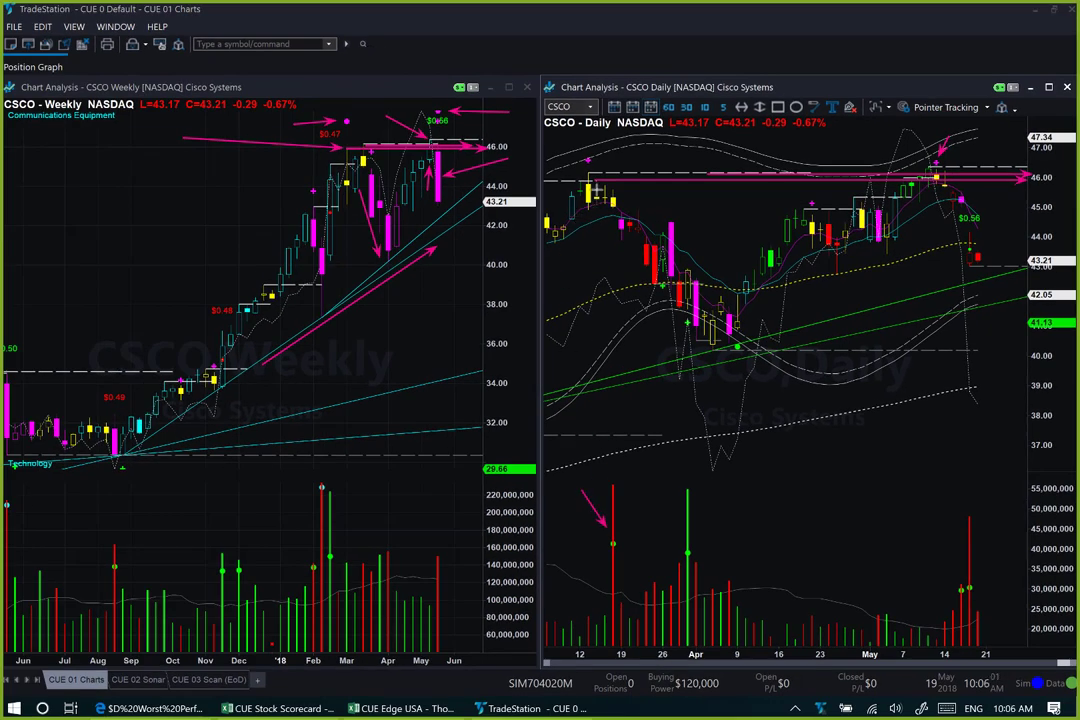
- Draw arrows on the CSCO Daily chart to the March high, the May top signal and candles, and along the two resistance levels
drag(606, 146, 606, 170)
drag(931, 145, 933, 158)
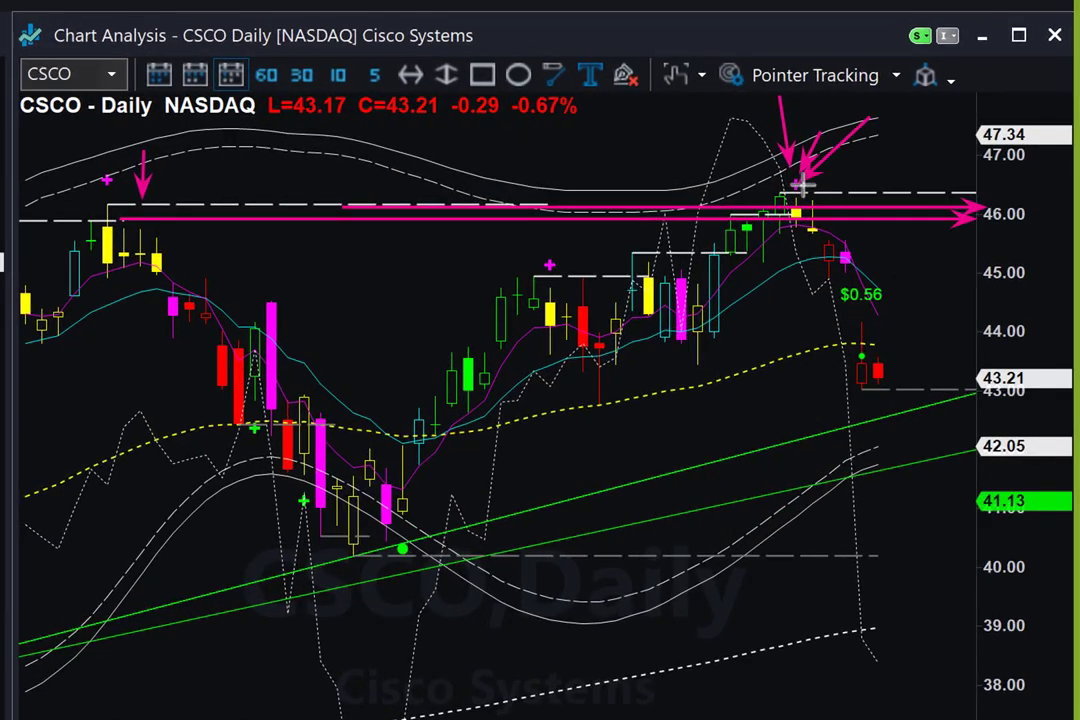
click(796, 184)
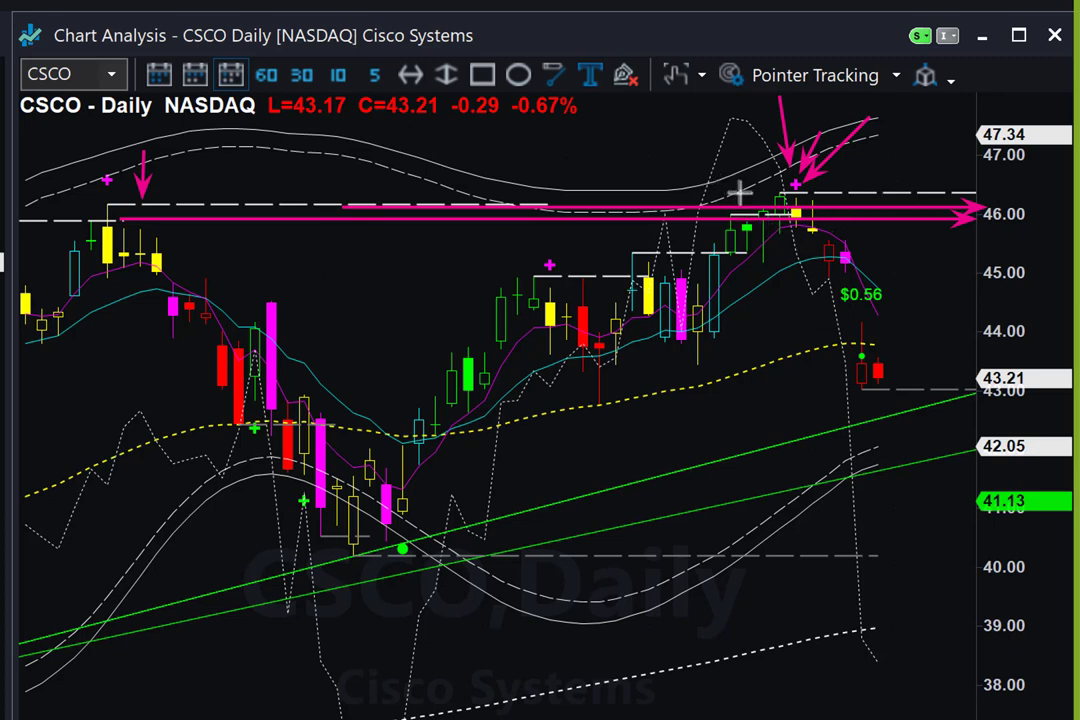
drag(905, 152, 815, 207)
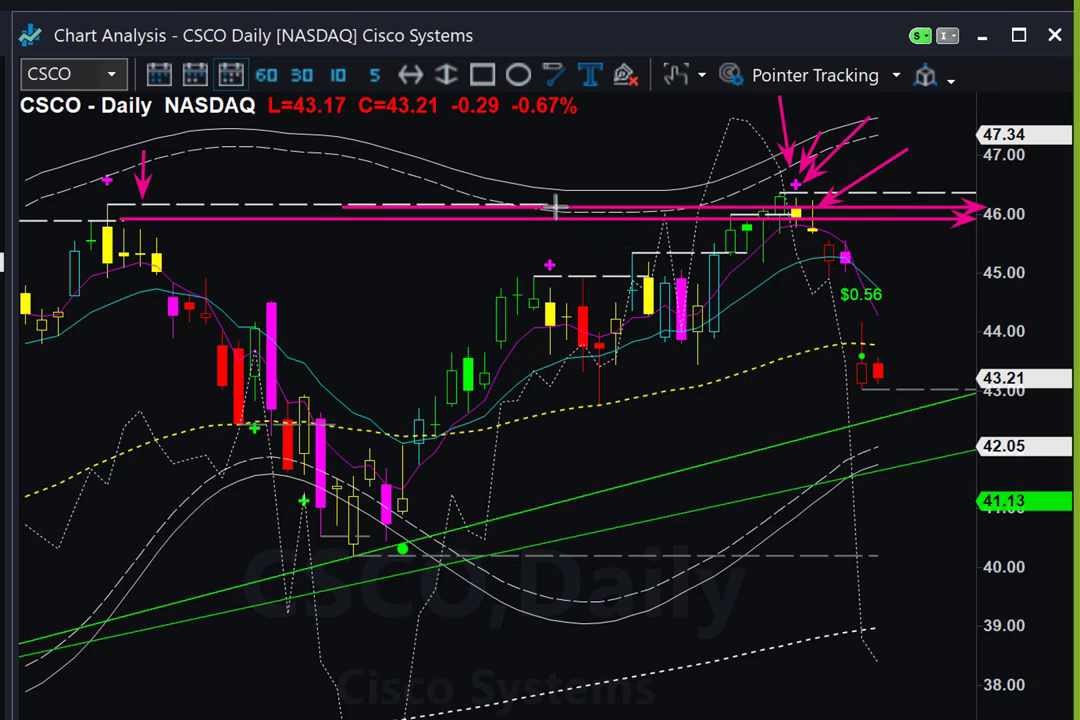
drag(560, 207, 692, 217)
drag(931, 159, 820, 212)
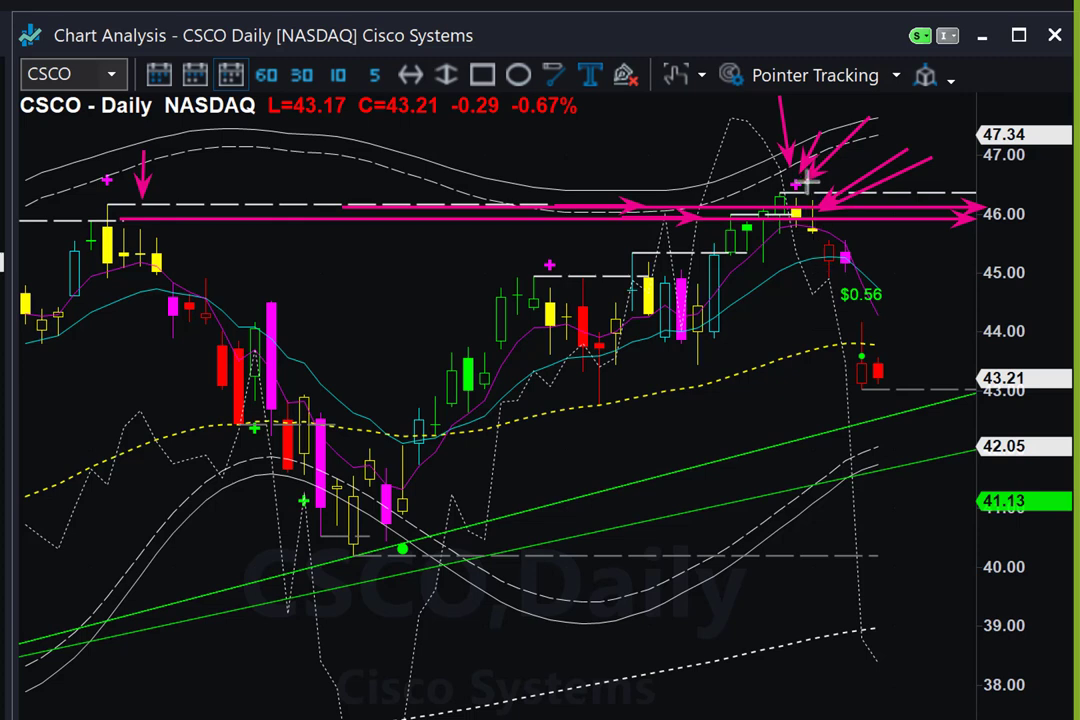
- Add arrows on the CSCO Daily chart level from the May top, toward its peak, and down the decline to the last candles
drag(812, 172, 993, 173)
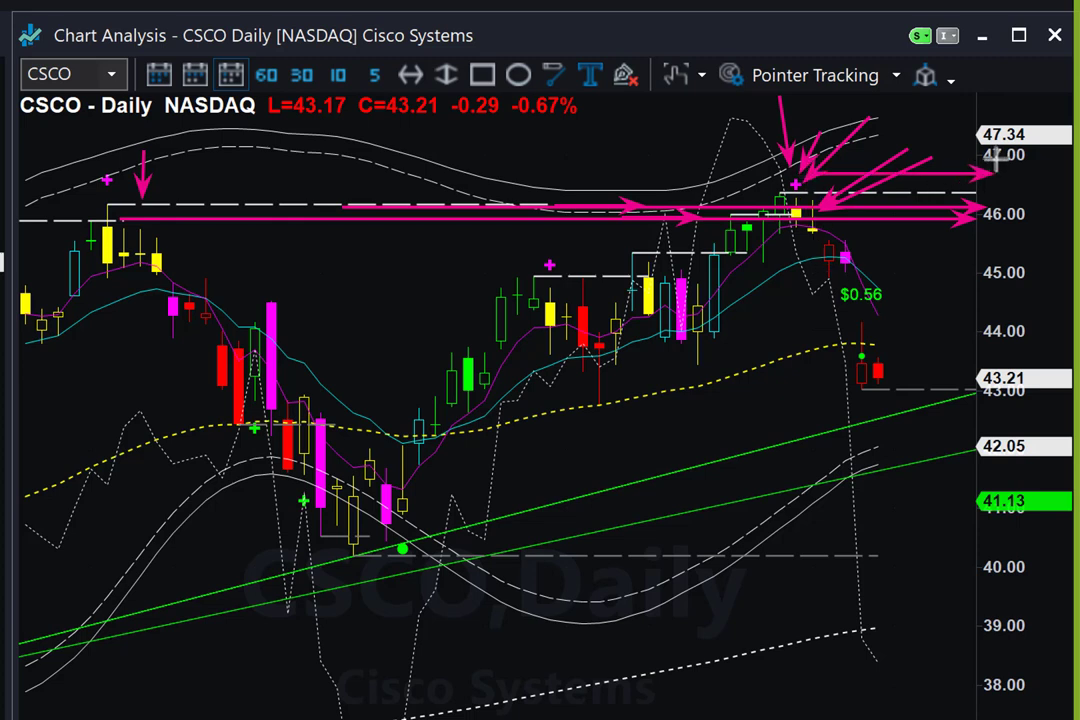
drag(791, 241, 852, 397)
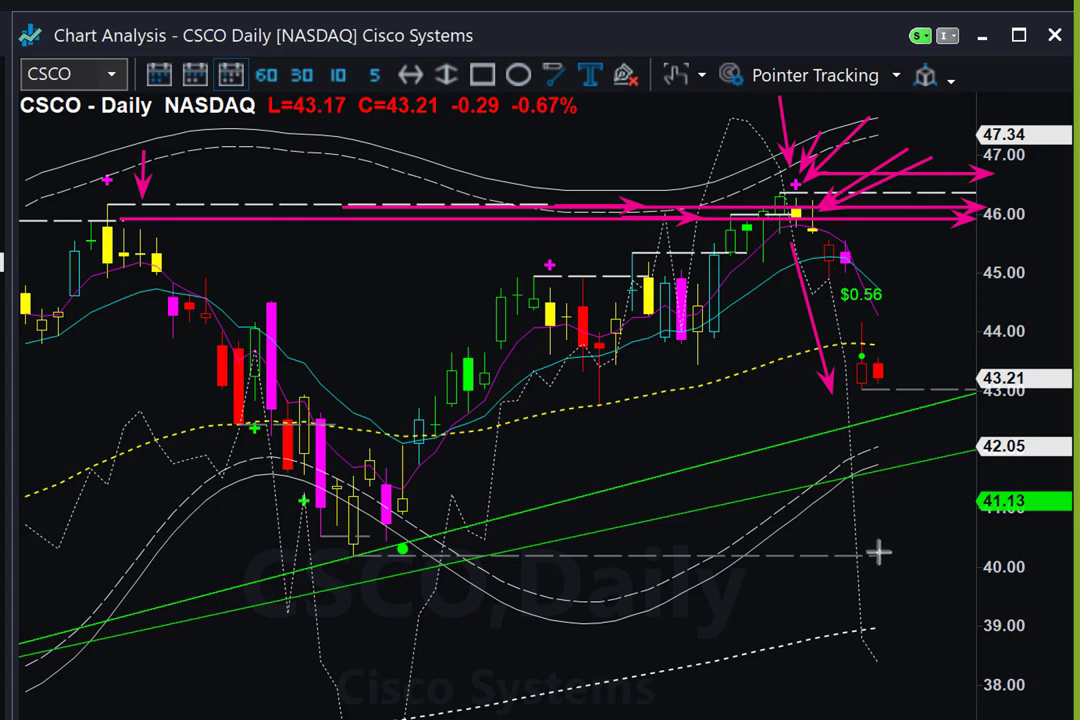
drag(722, 113, 773, 153)
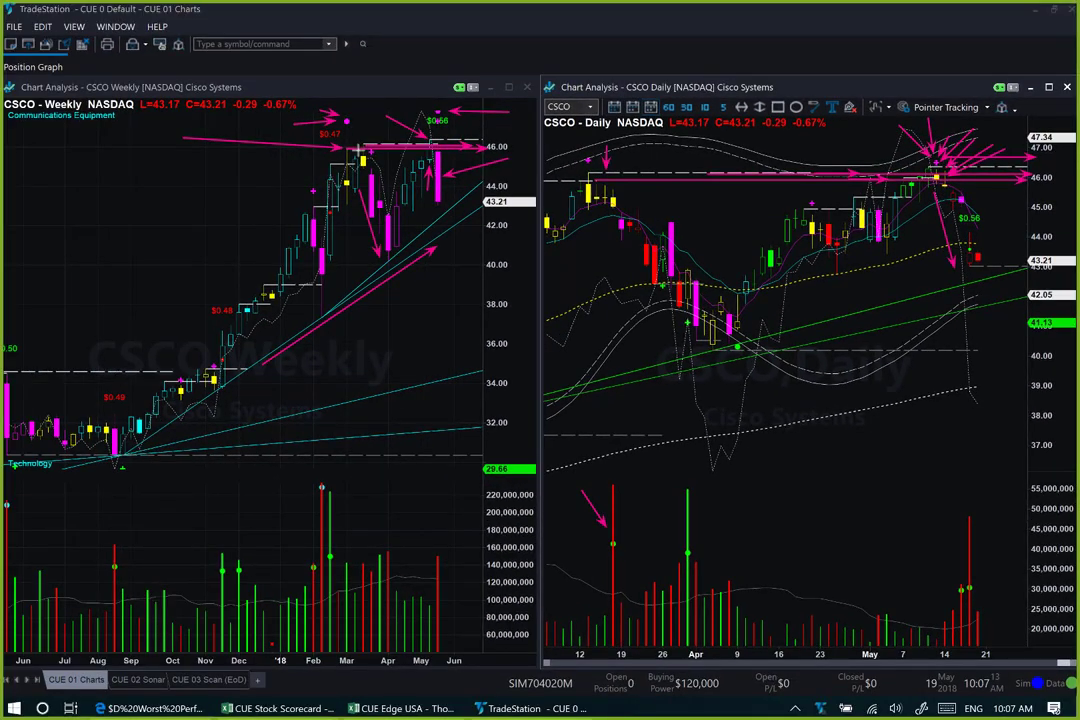
drag(481, 148, 497, 147)
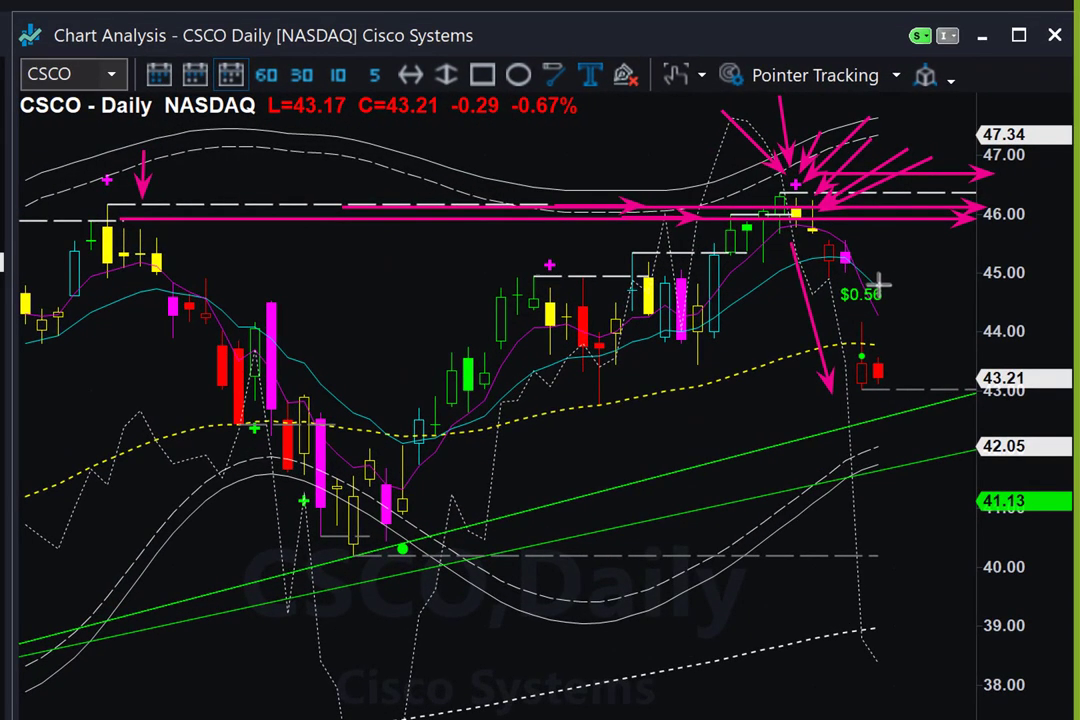
drag(867, 258, 895, 362)
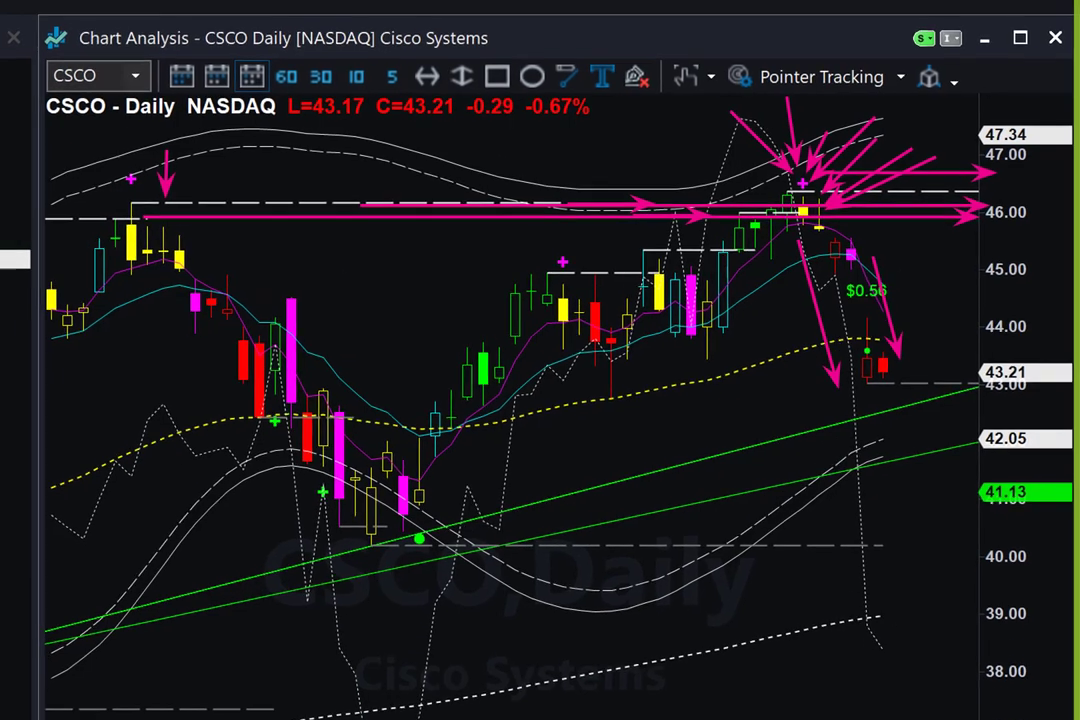
- Point an arrow at the CSCO Weekly March headwind dot, clear the arrow, and switch to the Worst Performing Industries chart in the browser
mouse_move(222, 142)
mouse_down()
mouse_move(335, 108)
mouse_move(335, 138)
mouse_move(333, 116)
mouse_up()
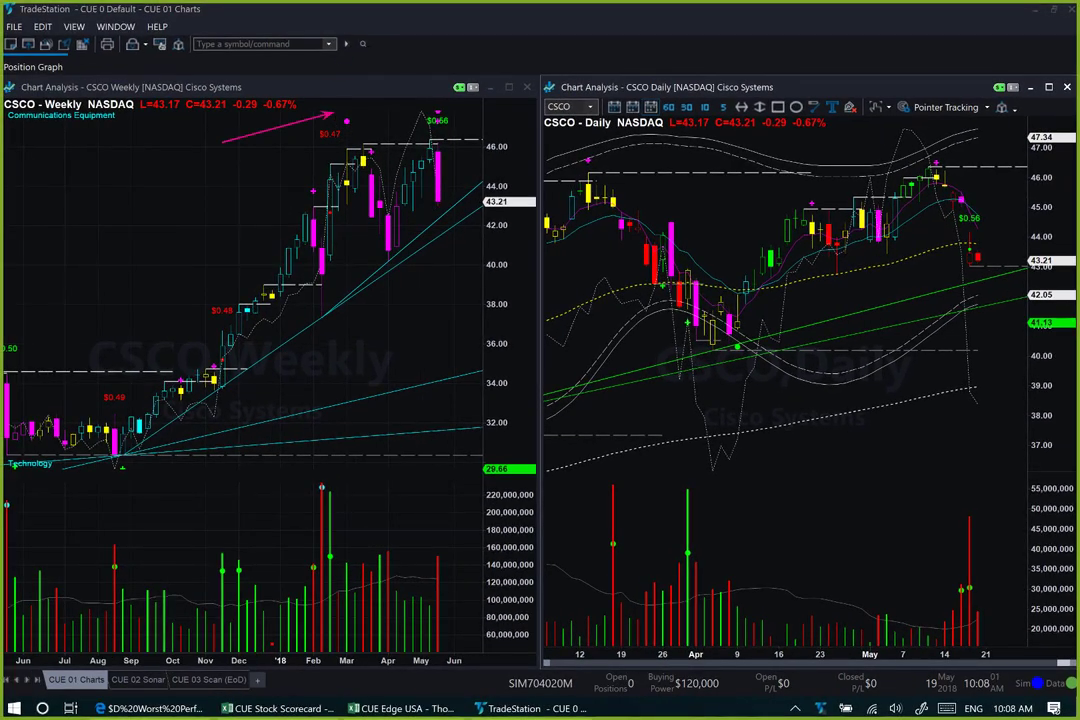
key(Delete)
key(alt+Tab)
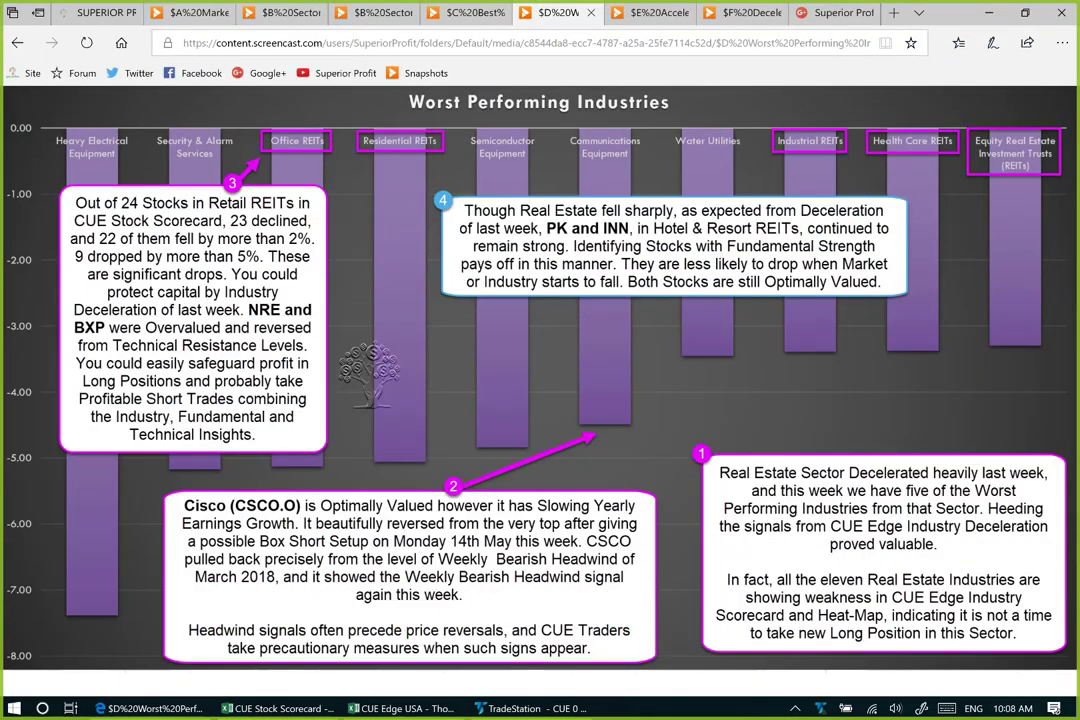
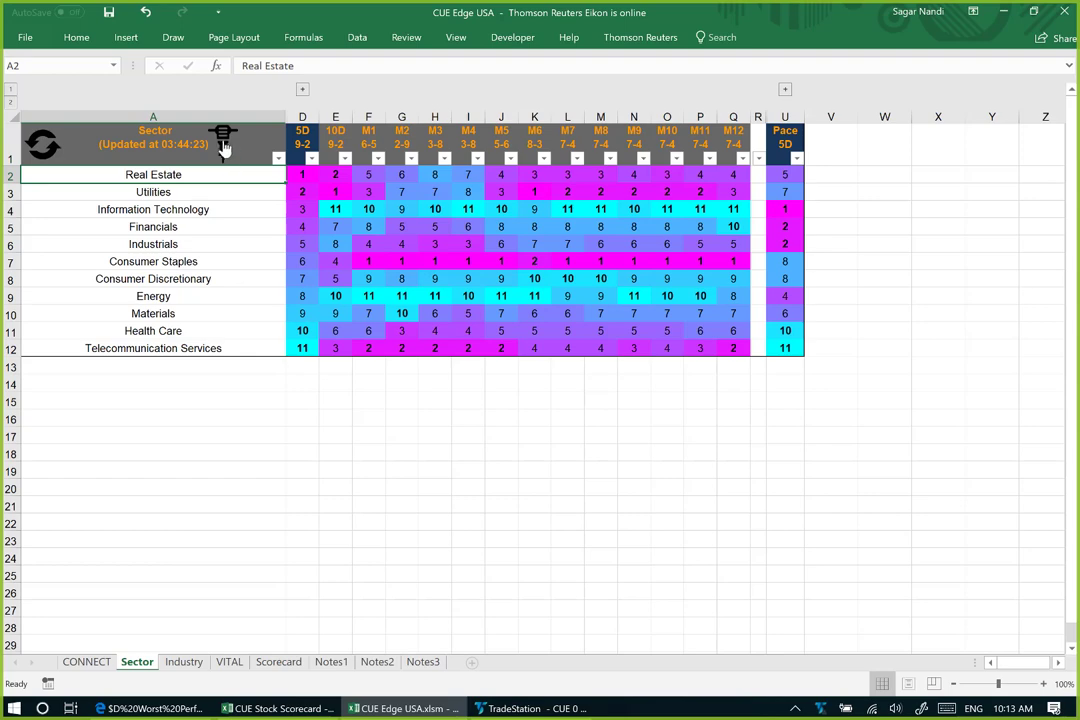
- Drill down from Real Estate to its industries on the Industry sheet of CUE Edge USA, and highlight their Sector and 5D cells
click(222, 145)
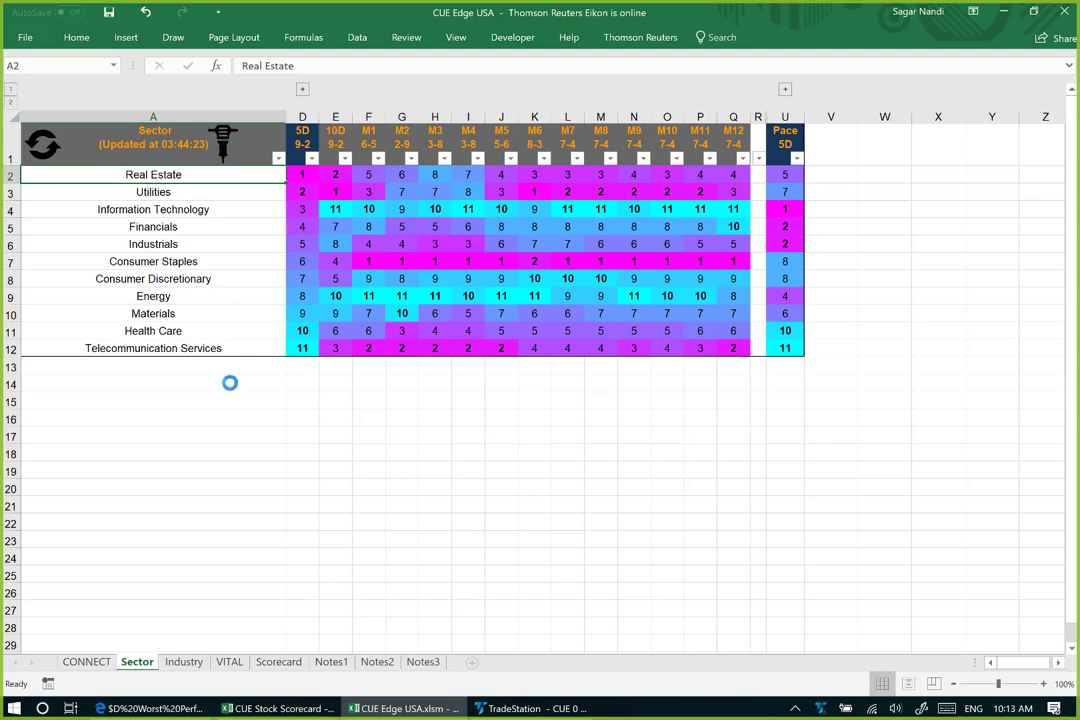
click(183, 662)
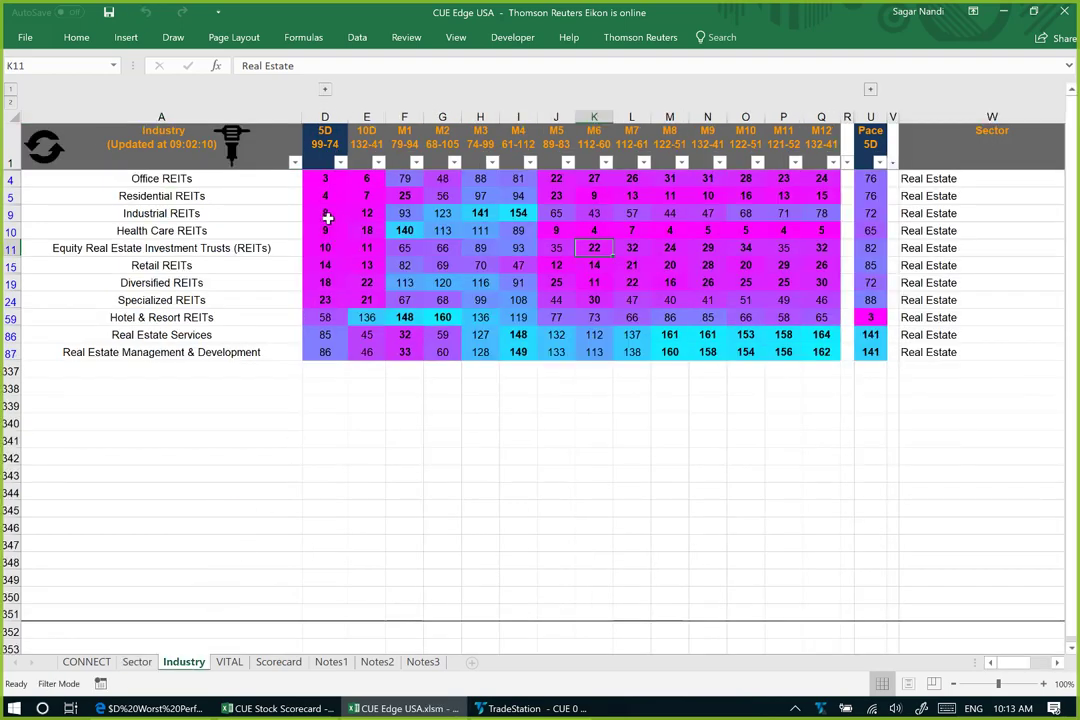
drag(917, 183, 704, 381)
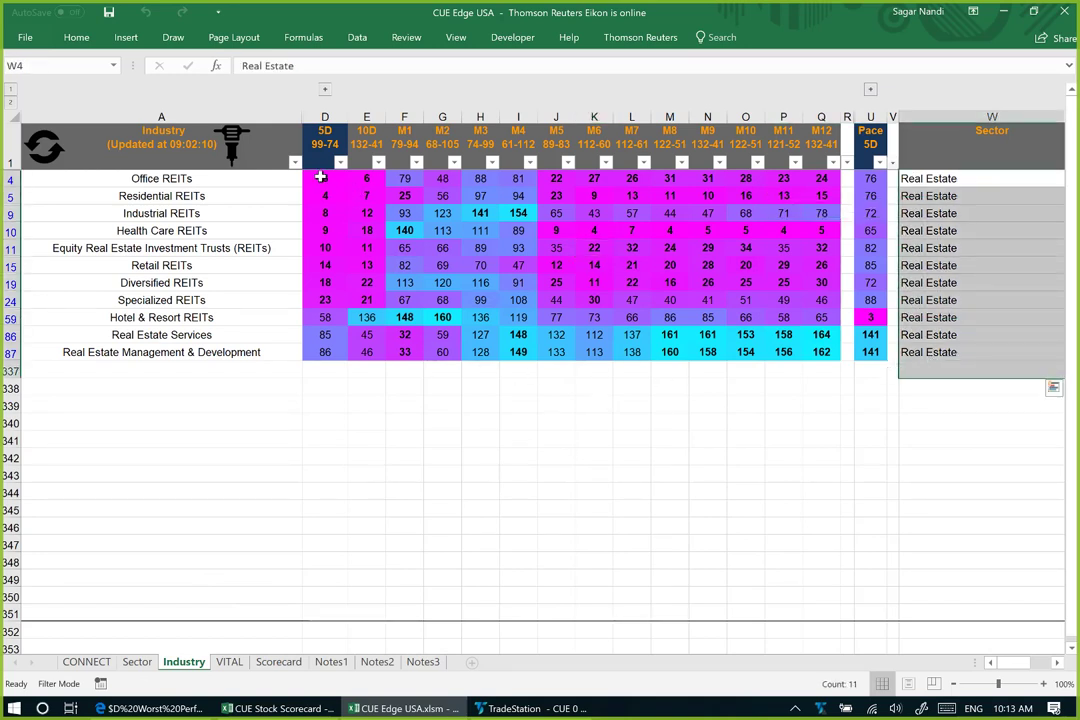
drag(325, 178, 325, 368)
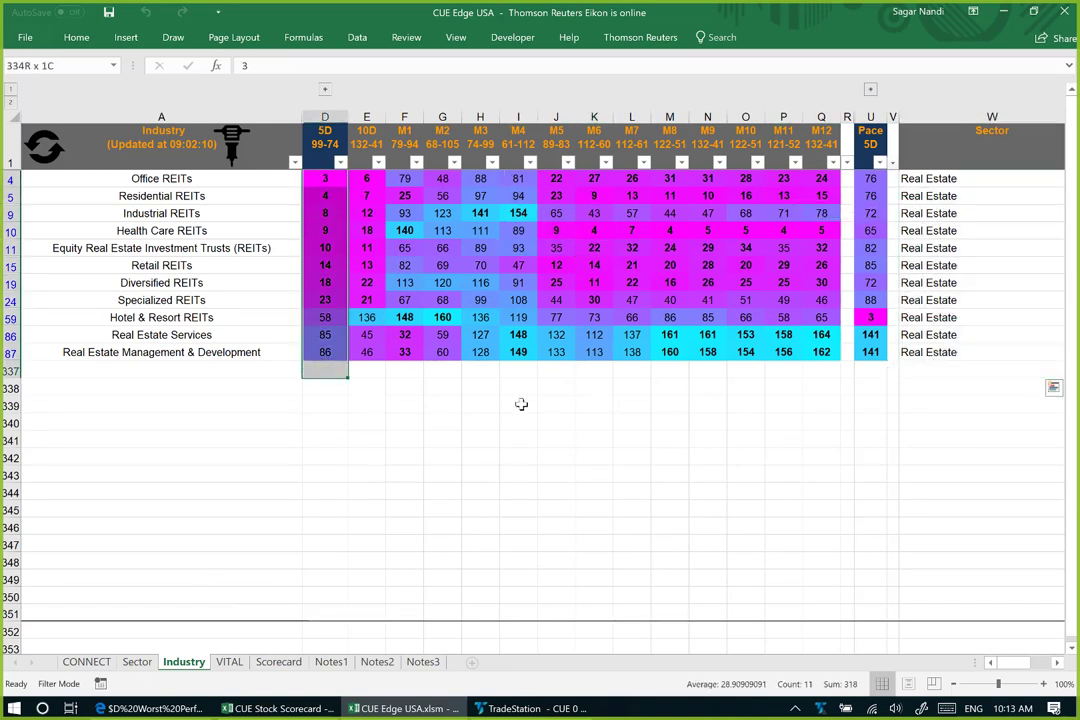
- Highlight the M3 to M12 ranks and the shorter-term ranks of Real Estate Services and Real Estate Management & Development
click(478, 335)
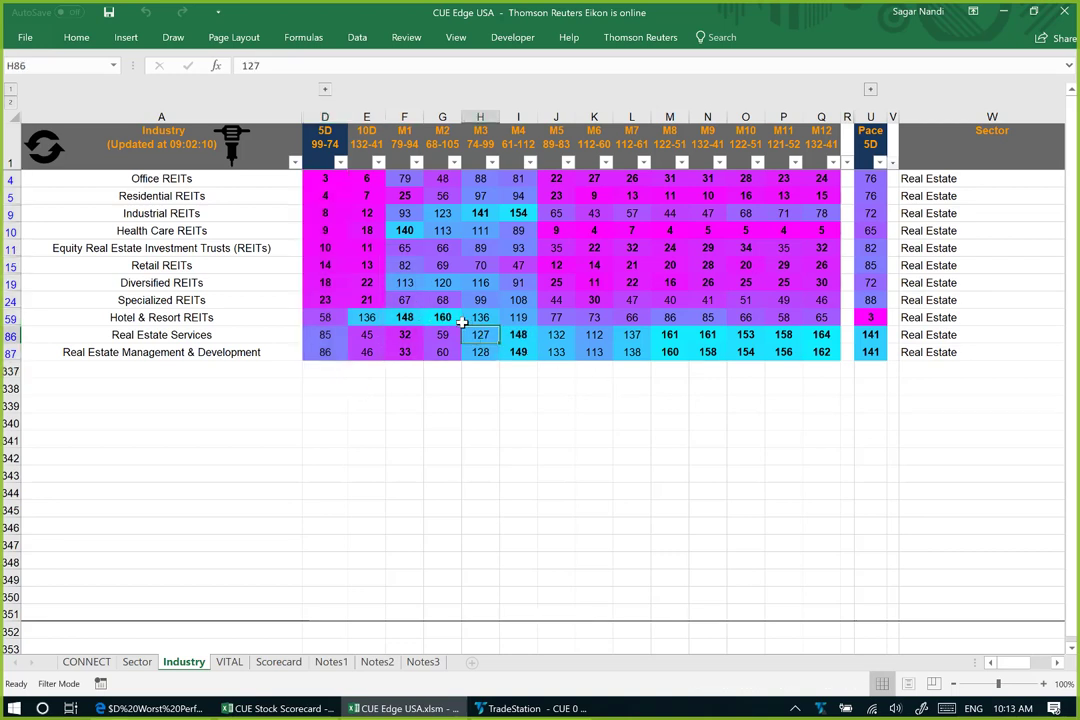
click(364, 316)
drag(475, 334, 827, 355)
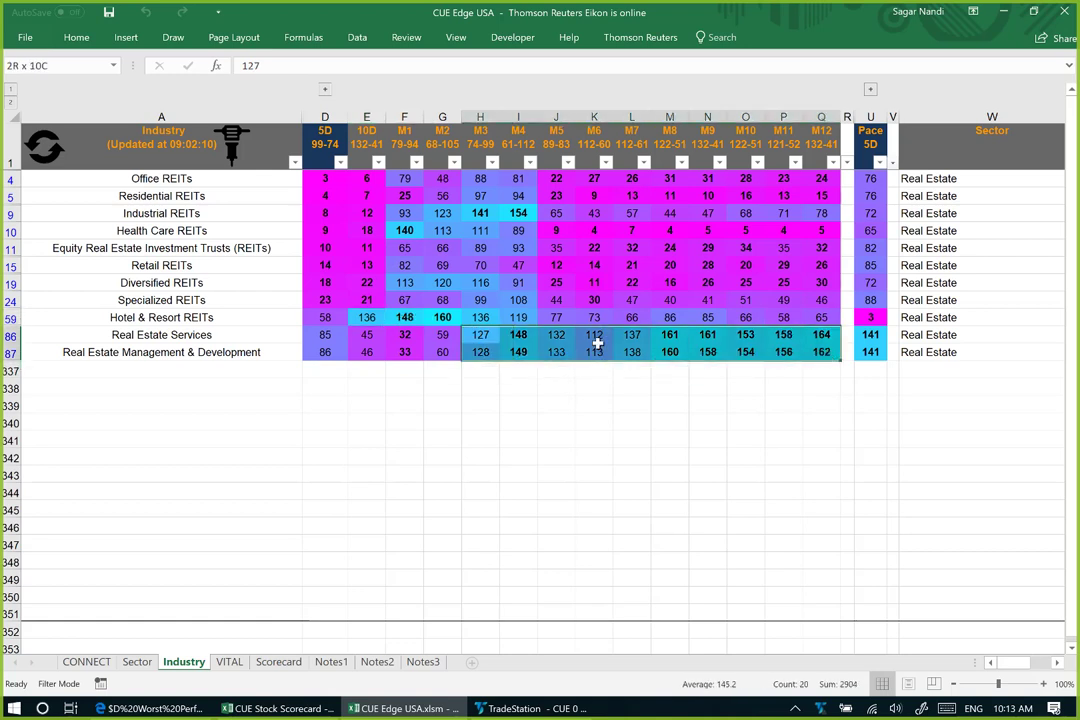
drag(443, 338, 325, 354)
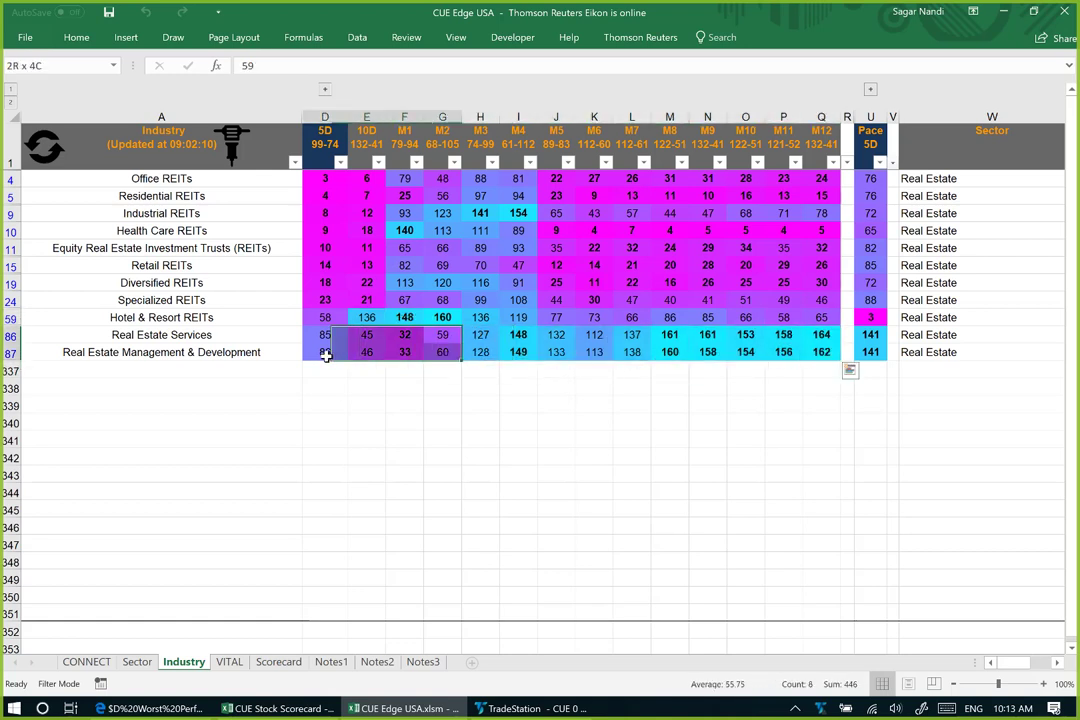
- Examine the 10D to M2, Pace 5D and 5D ranks of Hotel & Resort REITs, and select Office REITs
drag(369, 317, 436, 317)
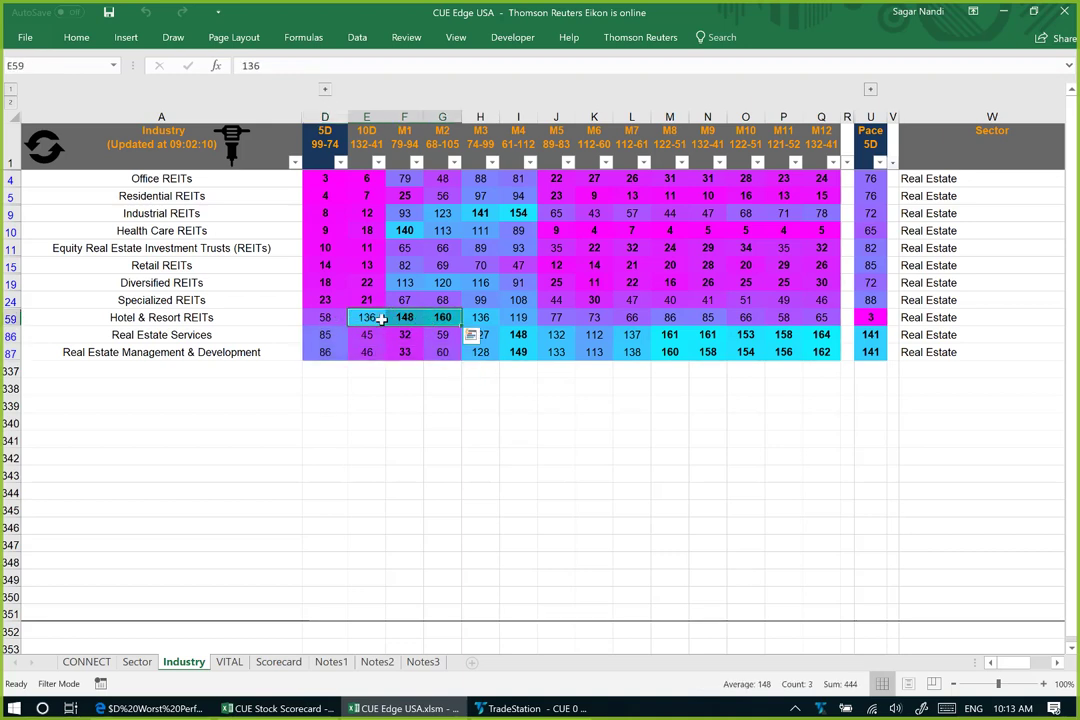
click(868, 317)
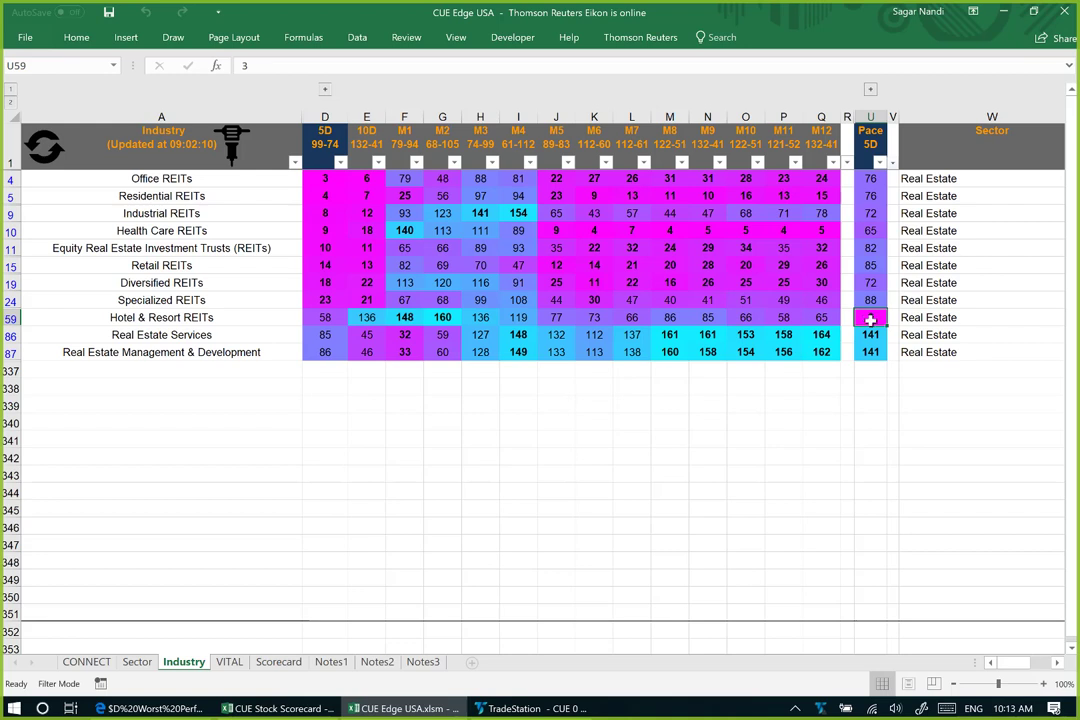
click(326, 317)
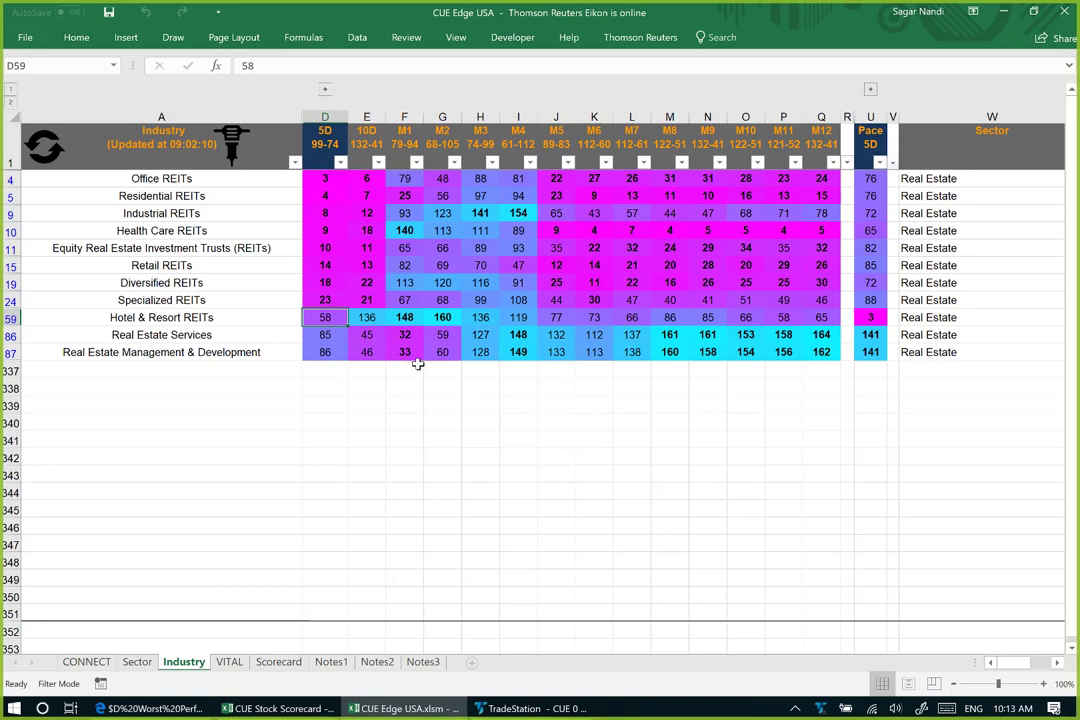
click(200, 265)
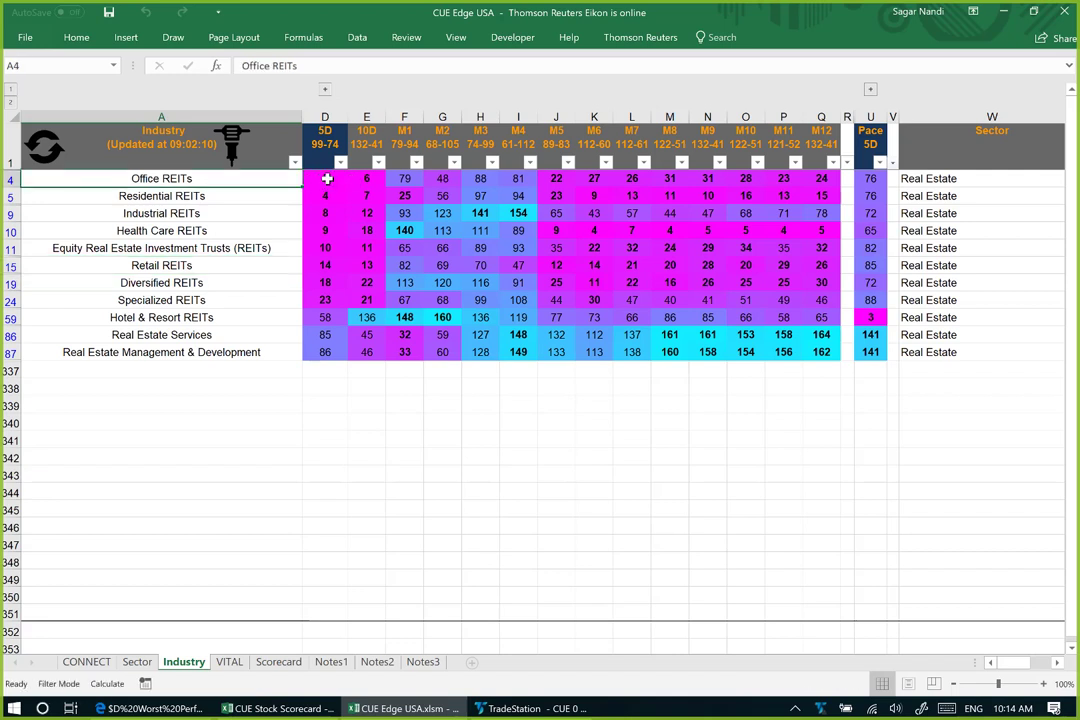
- Highlight the 5D rank of Office REITs, and filter the Industry column of the CUE Stock Scorecard to only Office REITs
click(335, 180)
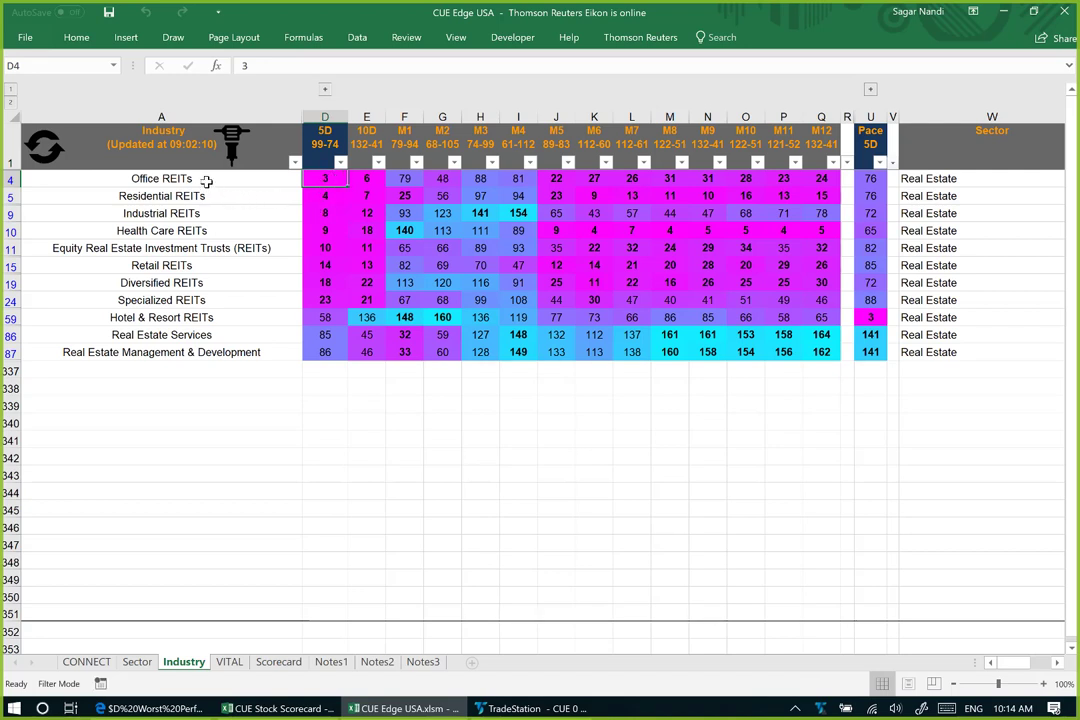
click(206, 181)
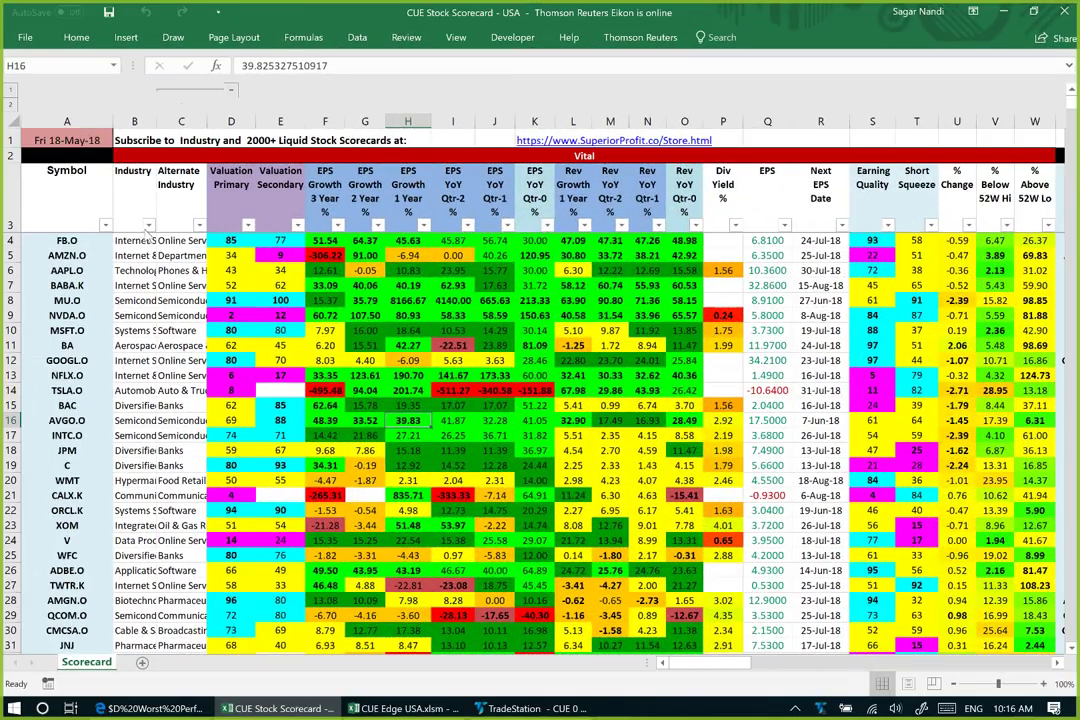
click(148, 224)
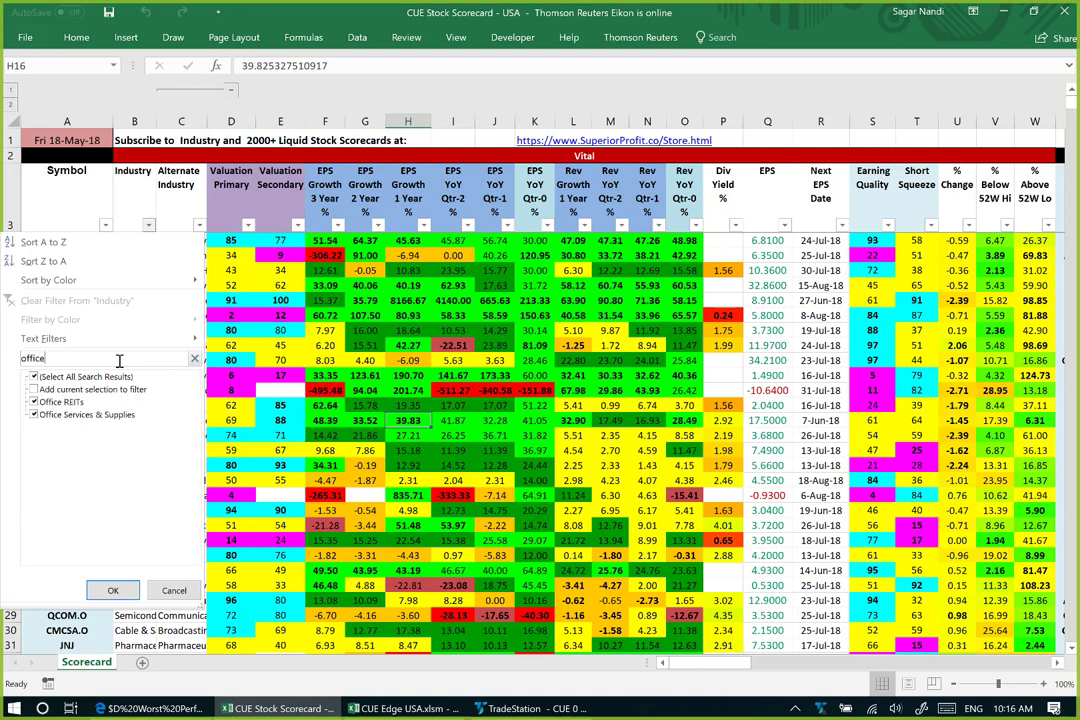
click(35, 416)
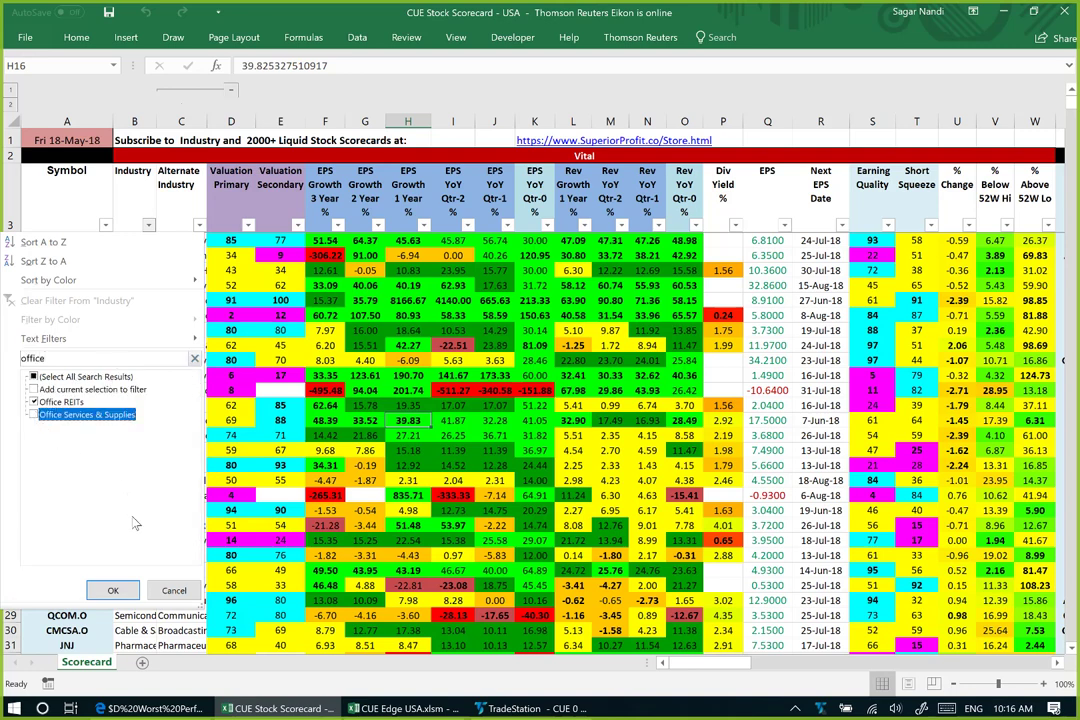
click(113, 590)
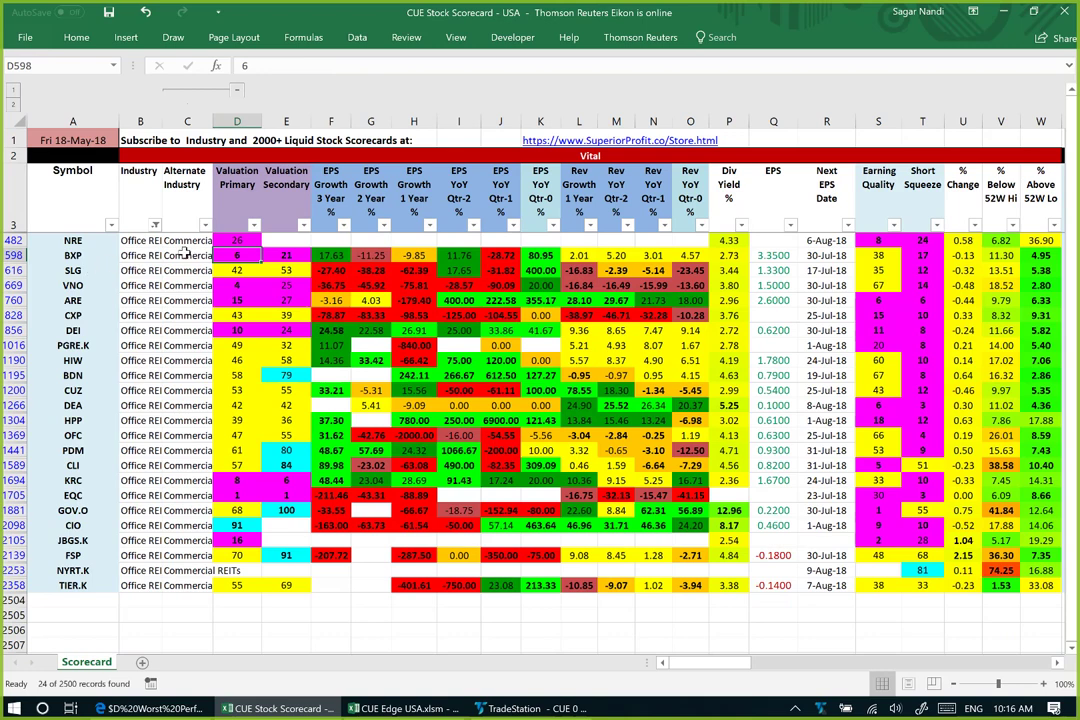
- Highlight the NRE and BXP symbols and compare their Valuation Primary scores in the Office REITs list
drag(62, 240, 68, 256)
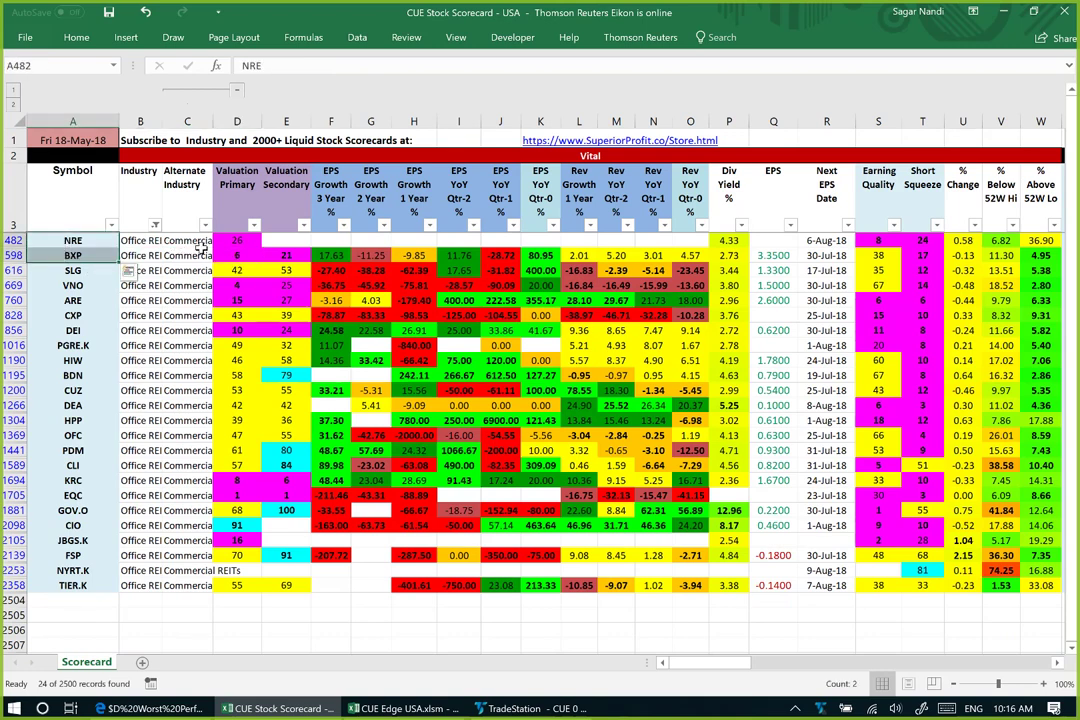
drag(229, 240, 234, 255)
click(231, 256)
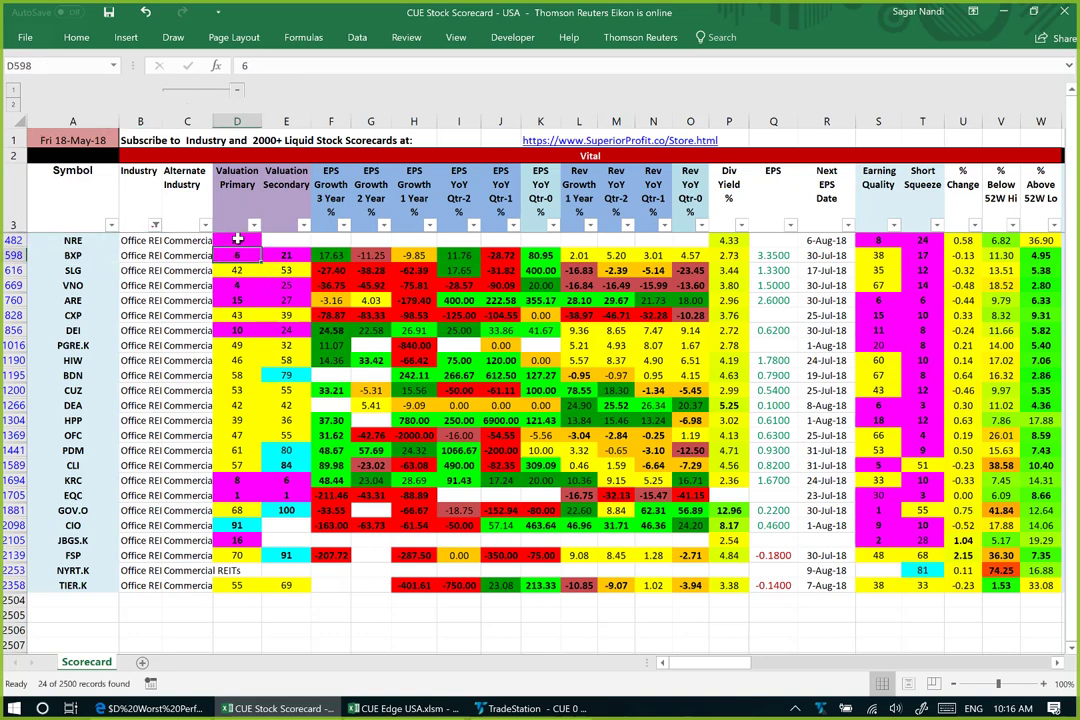
click(237, 239)
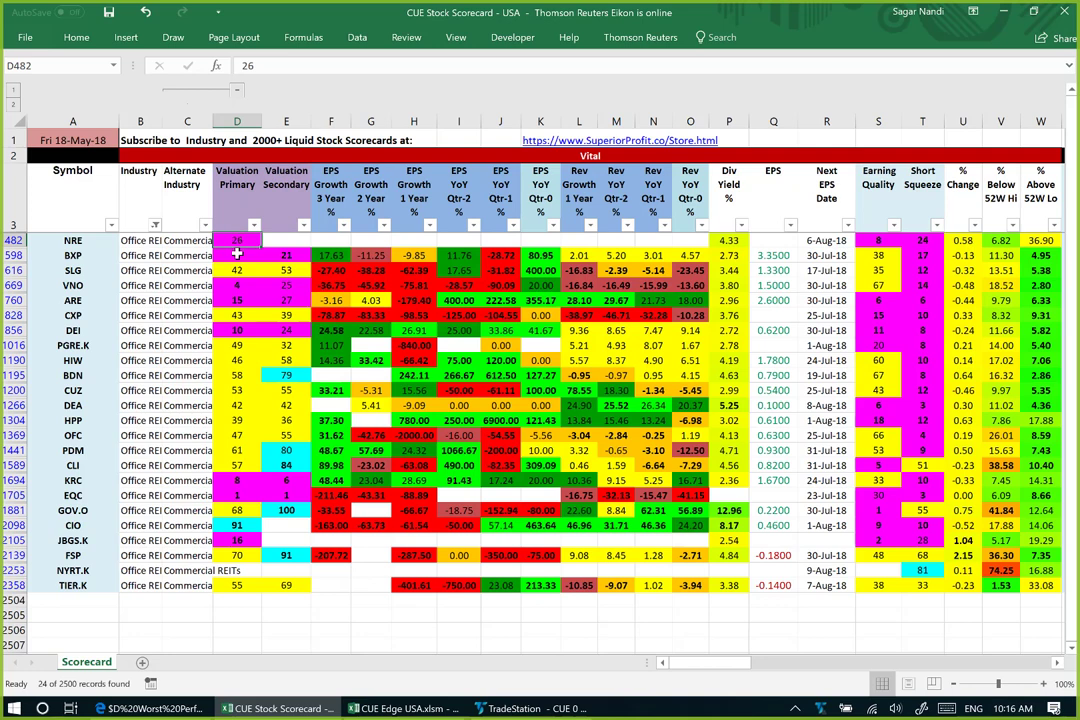
click(237, 256)
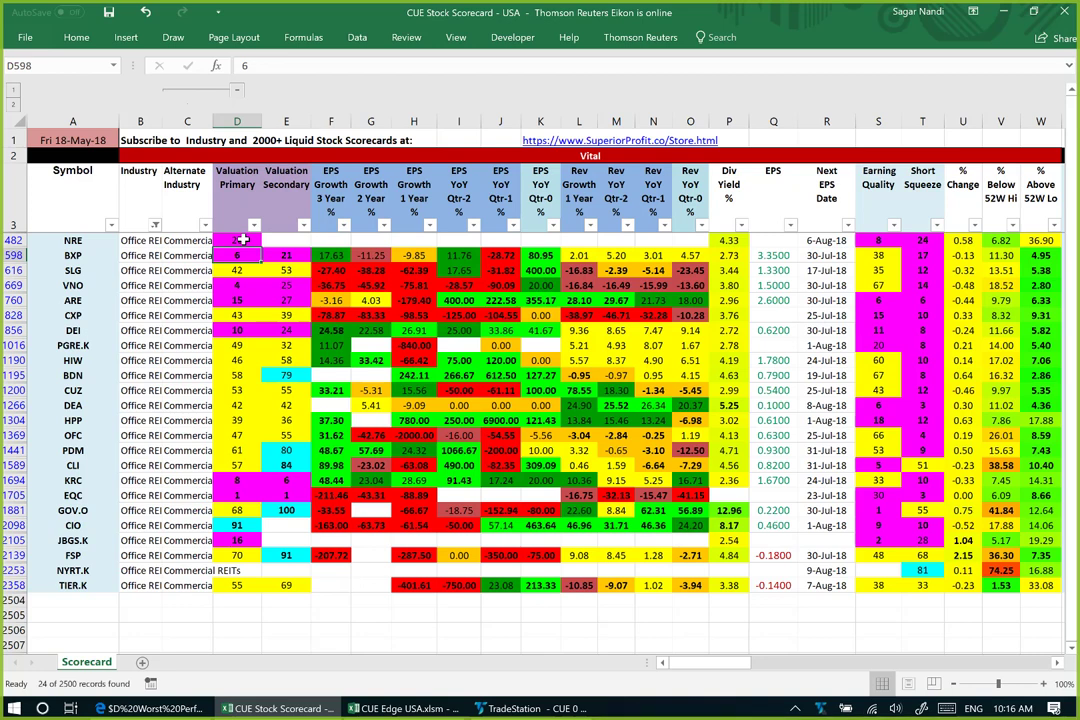
click(242, 239)
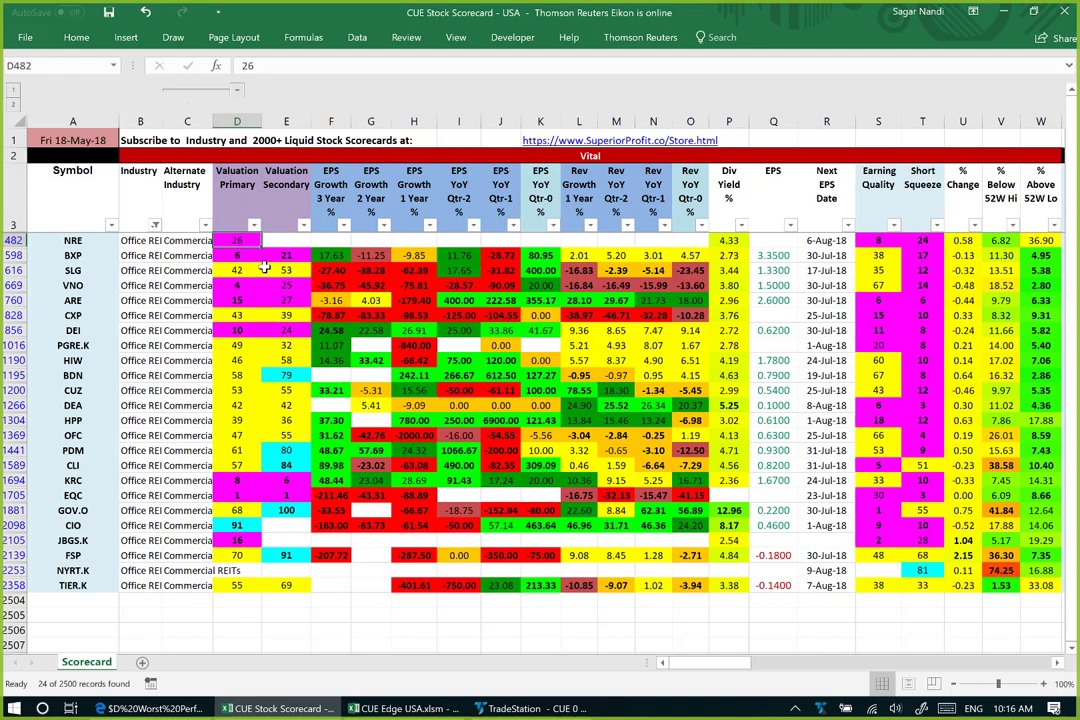
- Switch to TradeStation and draw arrows along the long decline and the following rebound on the NRE Weekly chart
click(517, 708)
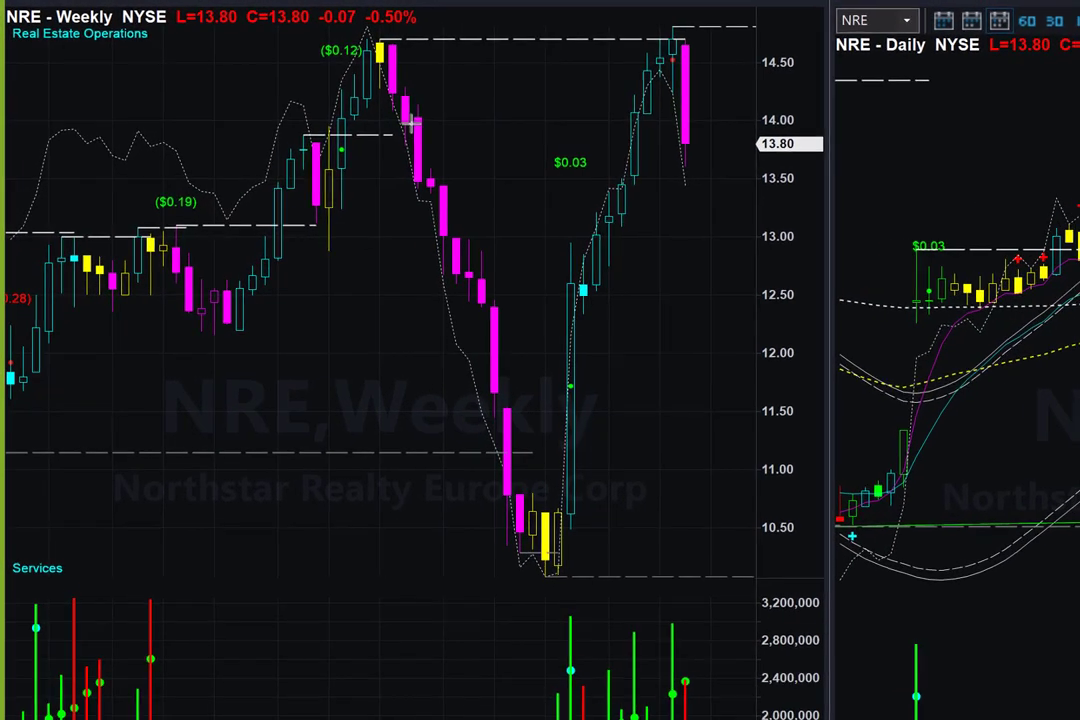
mouse_move(373, 107)
mouse_down()
mouse_move(429, 381)
mouse_move(527, 567)
mouse_up()
drag(550, 471, 634, 38)
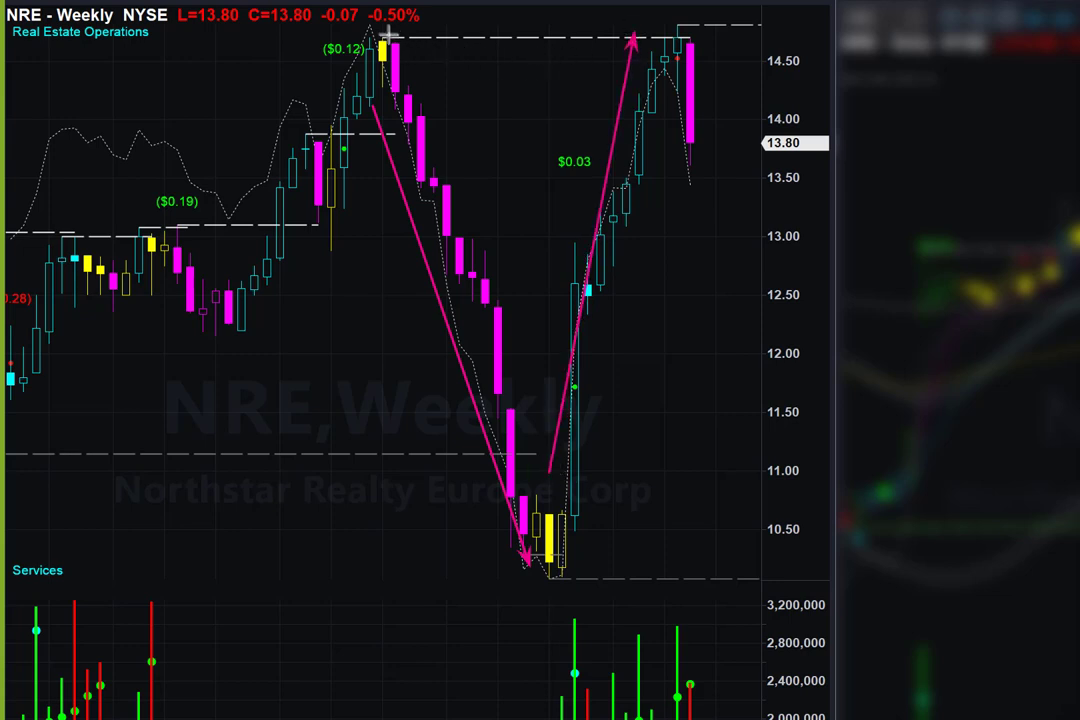
- Draw a horizontal arrow along the December high on the NRE Weekly chart, and mark the May peak and latest weekly drop with arrows
drag(384, 41, 418, 43)
drag(541, 48, 736, 37)
drag(632, 3, 676, 22)
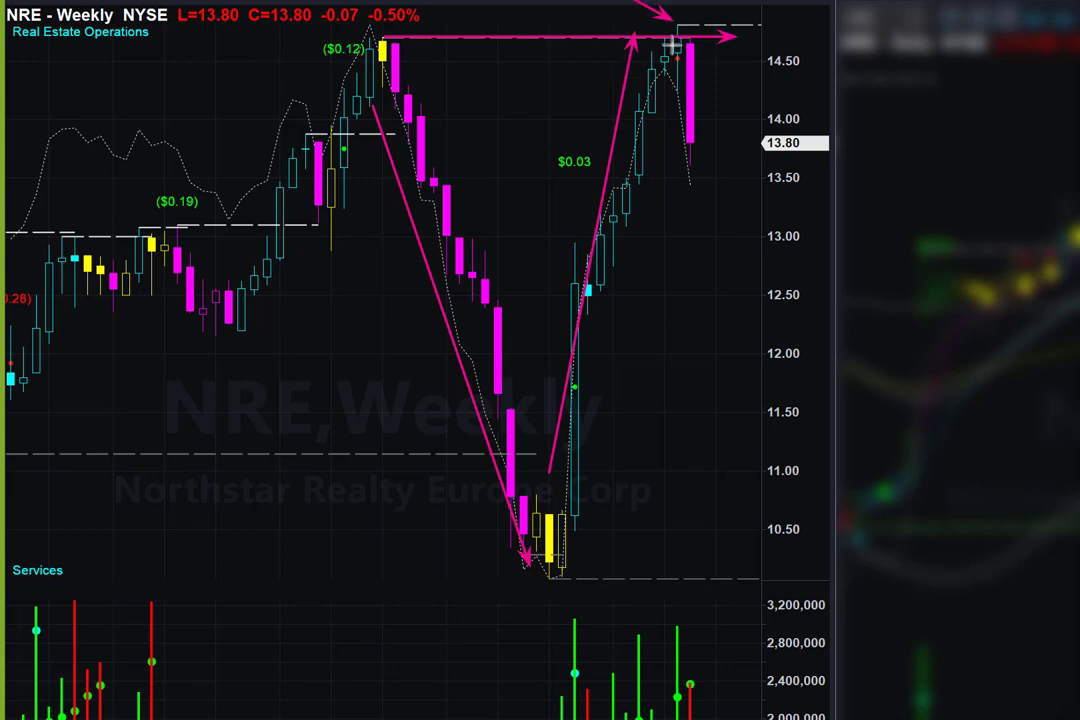
mouse_move(676, 35)
mouse_down()
mouse_move(1063, 31)
mouse_move(795, 72)
mouse_move(822, 70)
mouse_move(702, 45)
mouse_move(733, 152)
mouse_up()
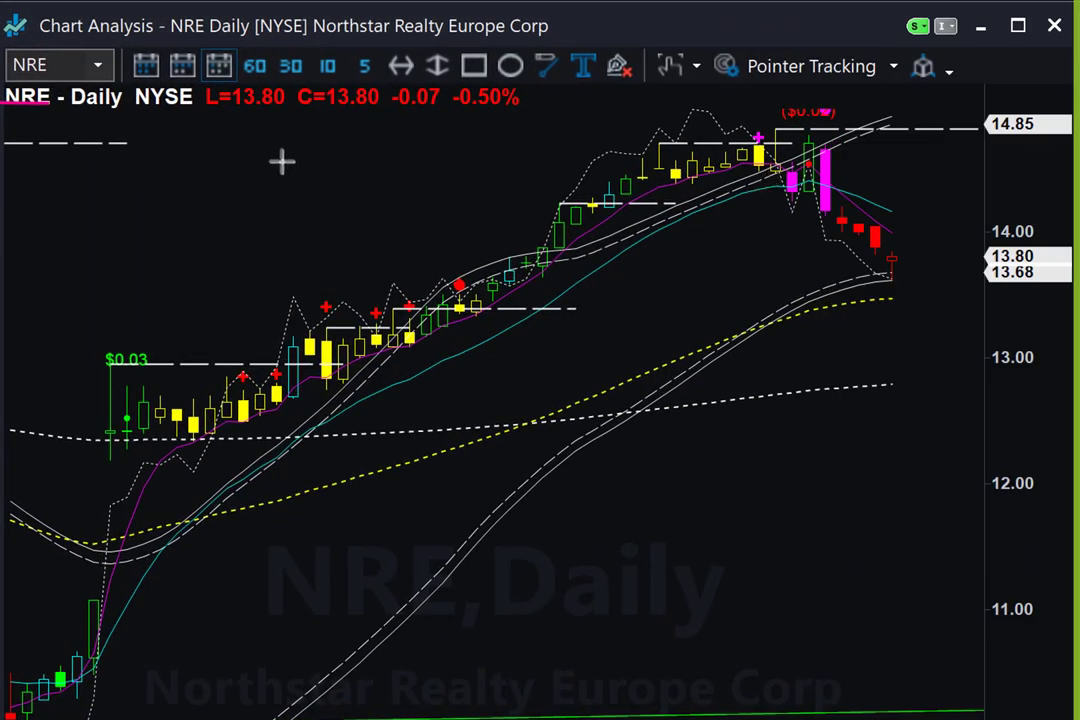
- Draw a horizontal arrow along the prior resistance on the NRE Daily chart, and point arrows at the May peak, rebound bar and magenta plus sign
mouse_move(116, 144)
mouse_down()
mouse_move(468, 136)
mouse_move(812, 101)
mouse_move(978, 118)
mouse_up()
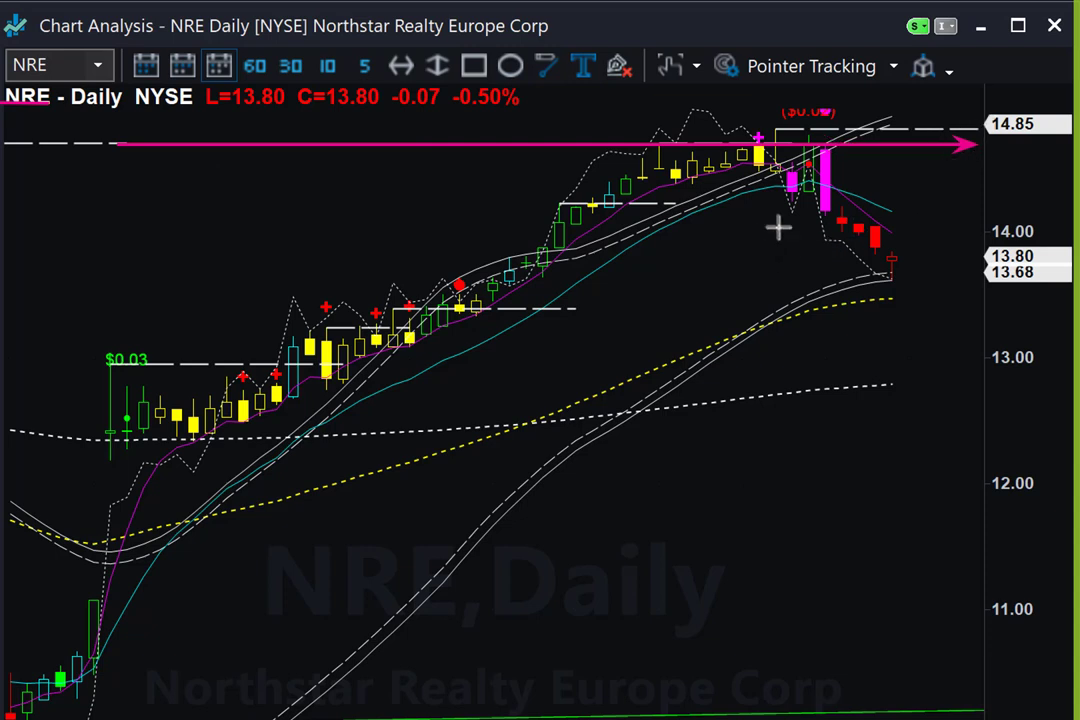
drag(720, 88, 762, 117)
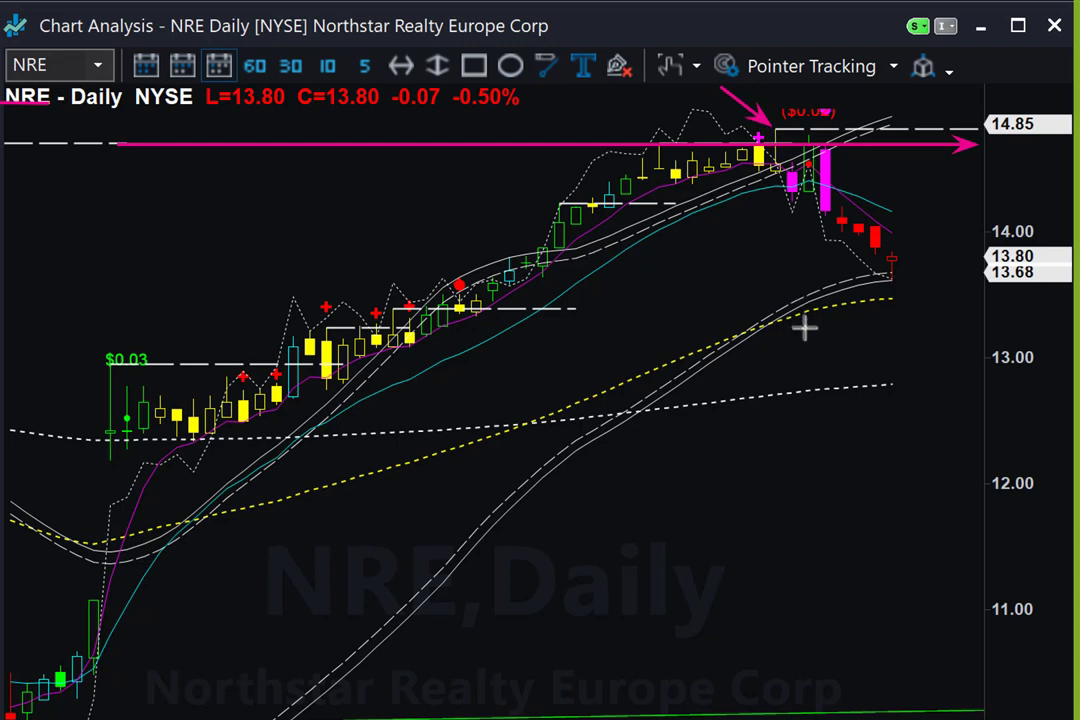
drag(755, 314, 795, 211)
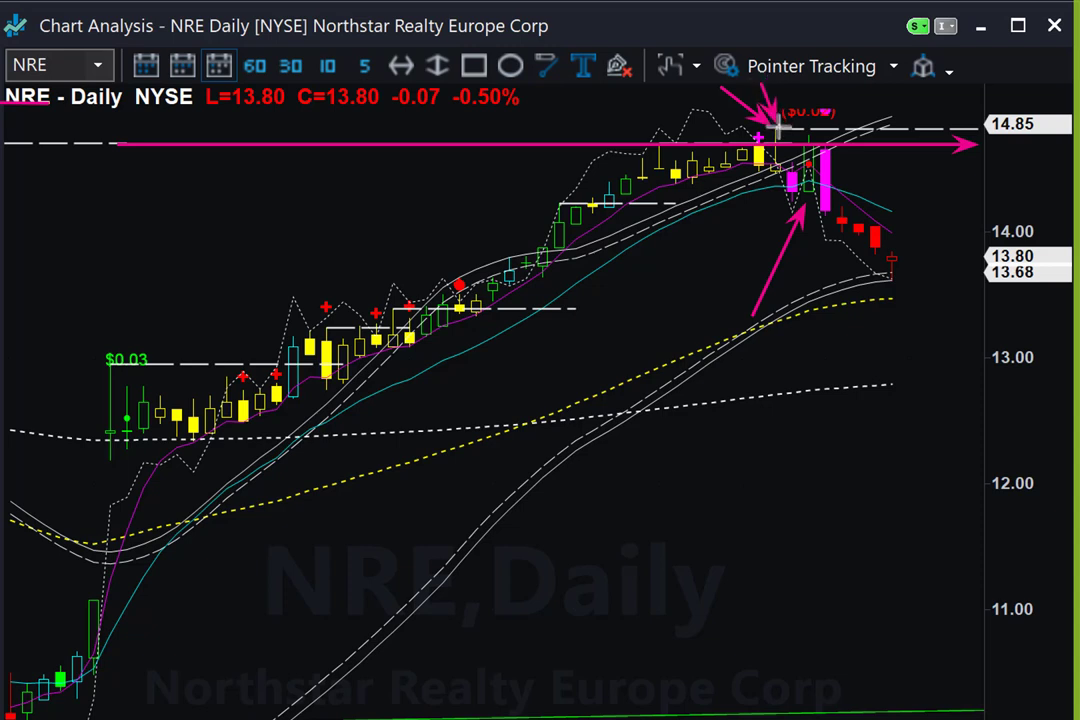
drag(640, 88, 745, 127)
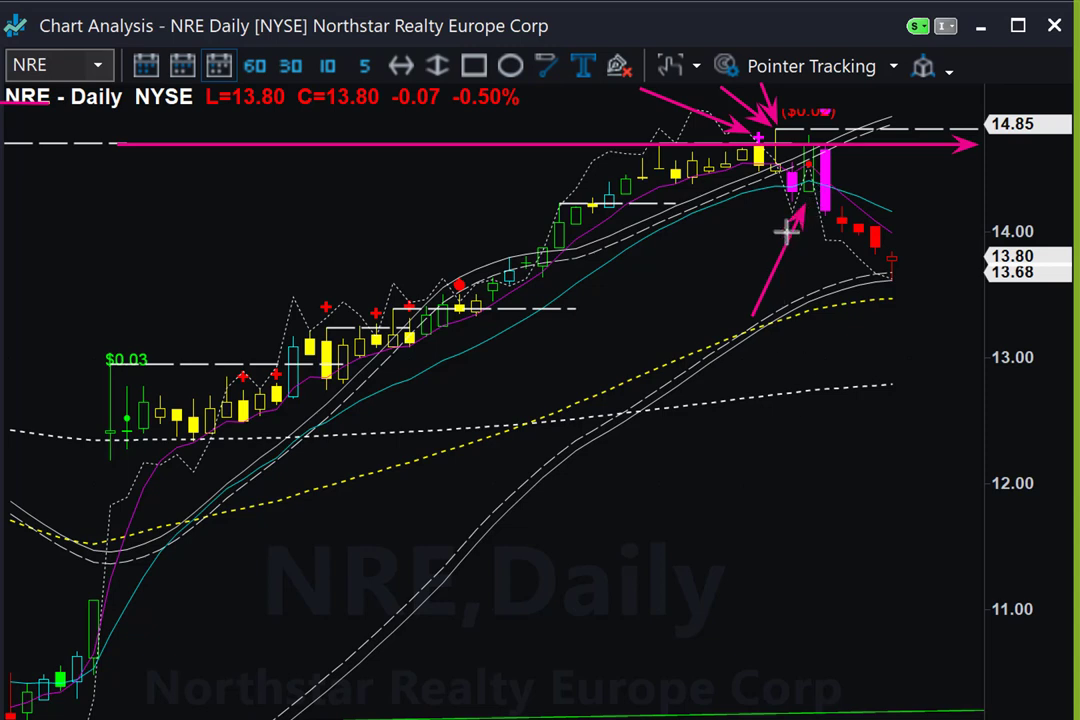
- Point further arrows at the rebound bar and large magenta bar on the NRE Daily chart and the latest weekly drop, and clear all arrows
mouse_move(766, 325)
mouse_down()
mouse_move(807, 262)
mouse_move(811, 217)
mouse_up()
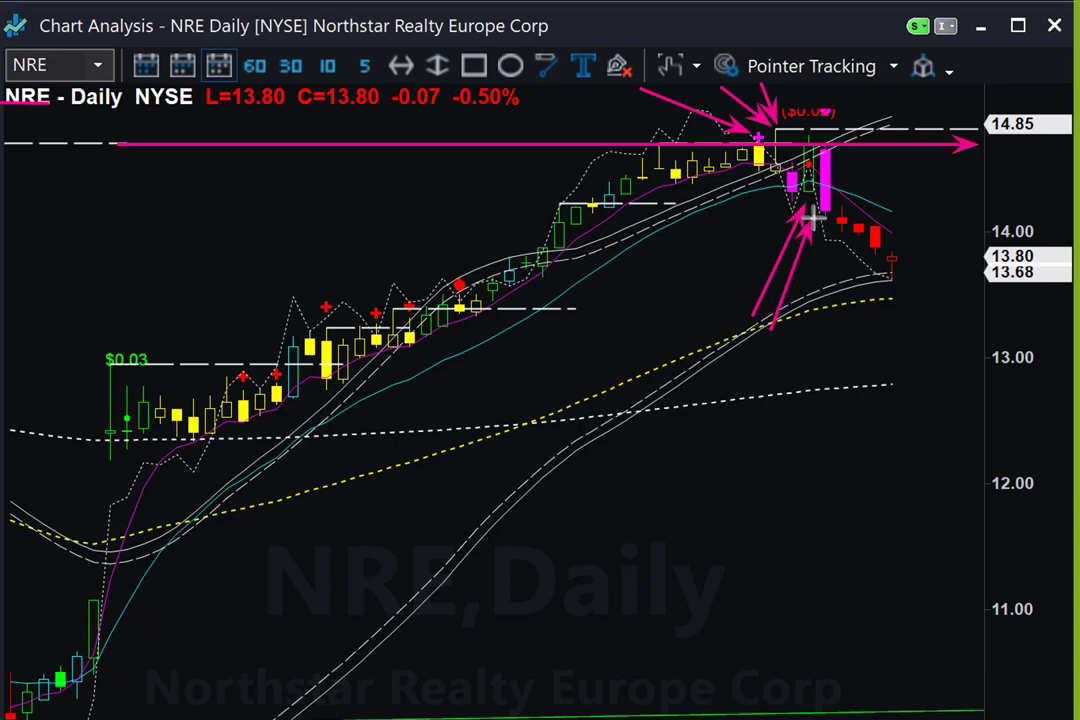
drag(906, 76, 848, 133)
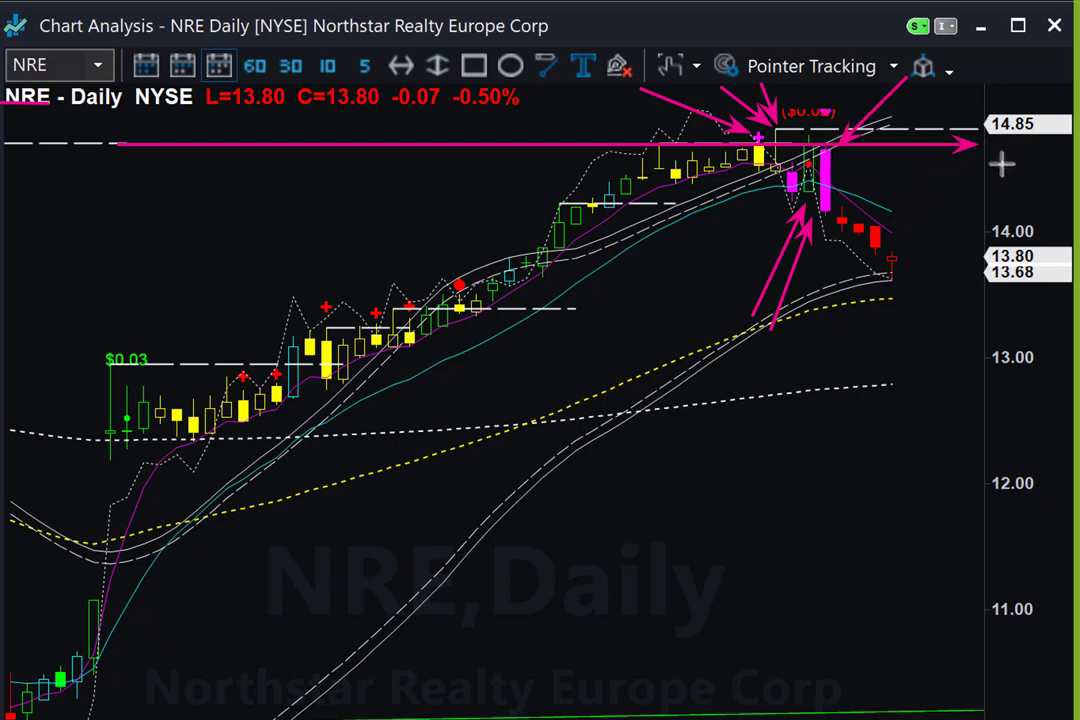
mouse_move(1004, 166)
mouse_down()
mouse_move(836, 189)
mouse_move(836, 180)
mouse_up()
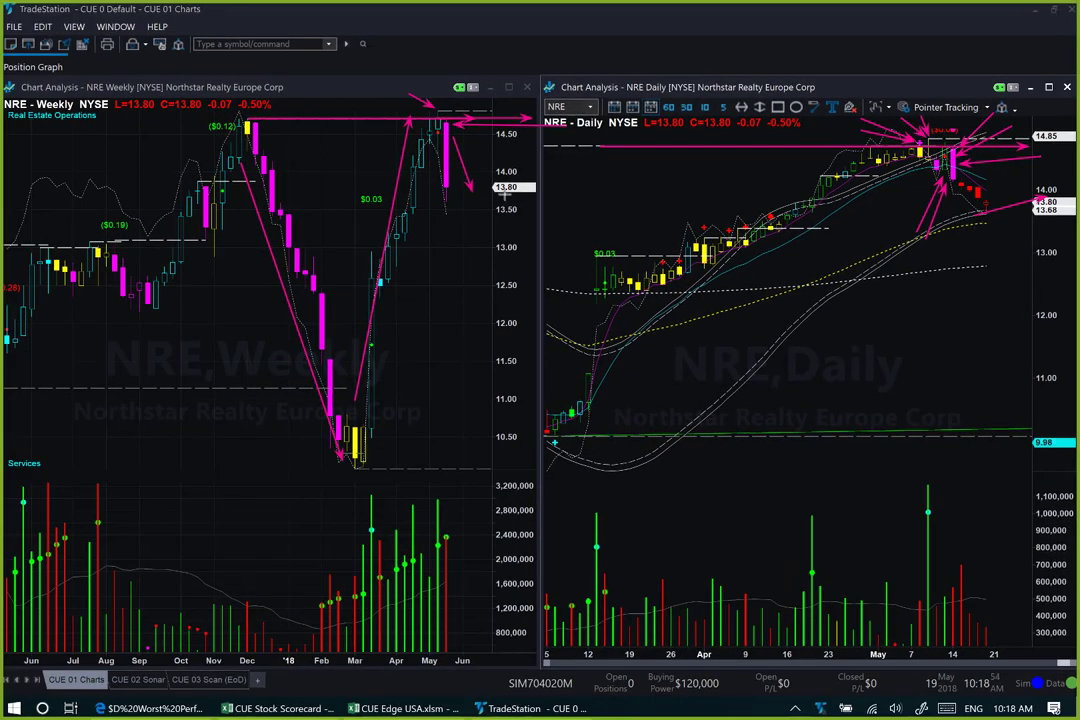
drag(453, 140, 489, 190)
key(Escape)
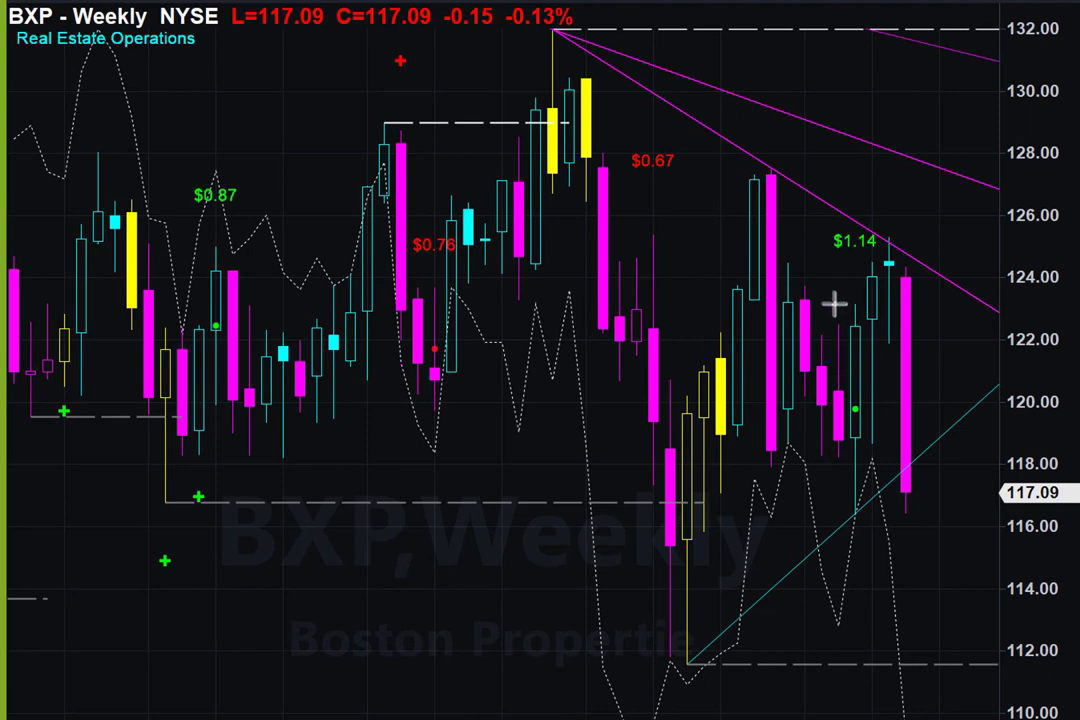
- Point arrows at the recent highs beneath the falling magenta trendline on the BXP Weekly chart
mouse_move(835, 300)
mouse_down()
mouse_move(870, 244)
mouse_move(926, 244)
mouse_up()
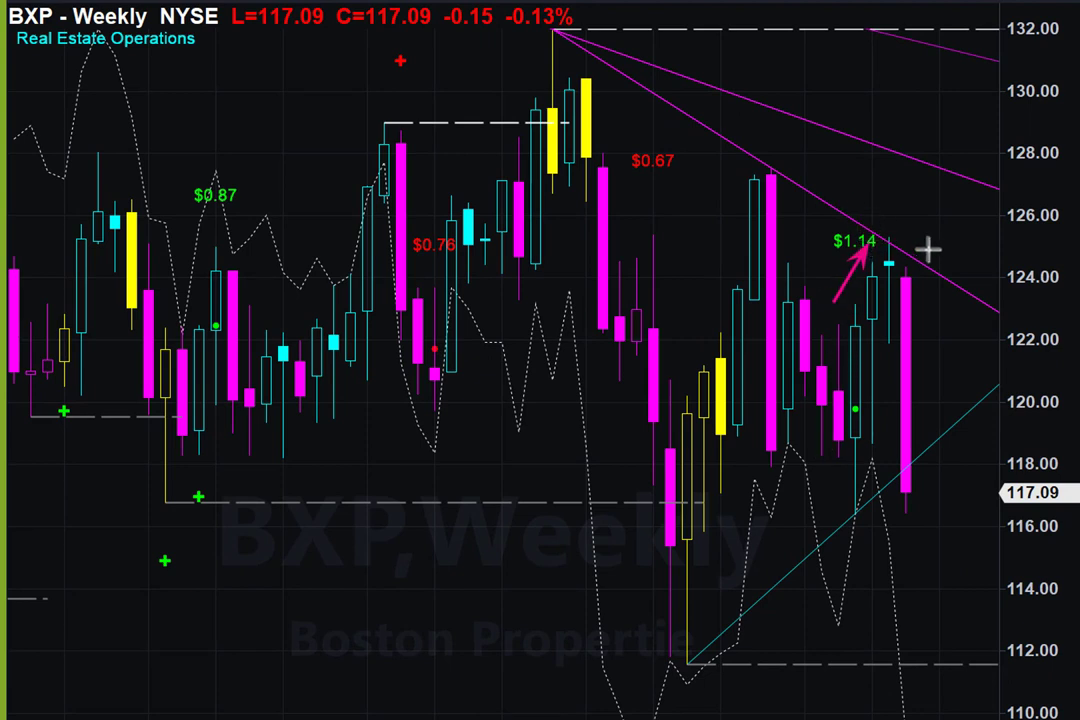
drag(995, 291, 1010, 292)
drag(948, 180, 898, 238)
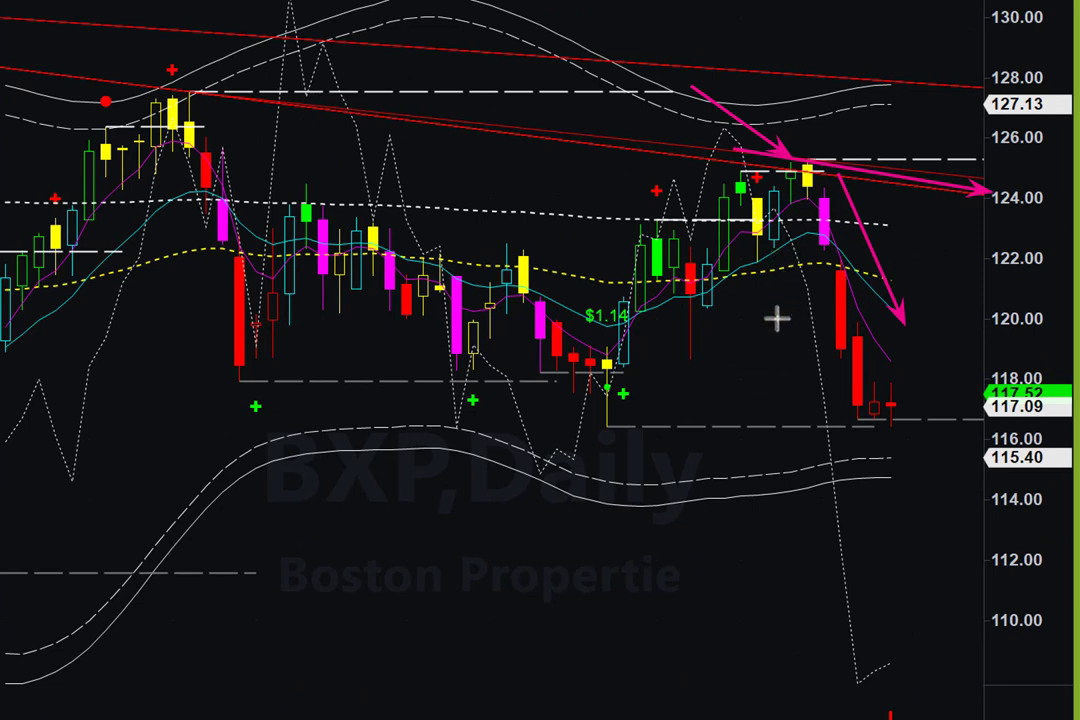
- Point arrows at the magenta drop bar, the low below the $1.14 label and the May peak on the BXP Daily chart, and clear all arrows
click(710, 356)
drag(800, 262, 818, 236)
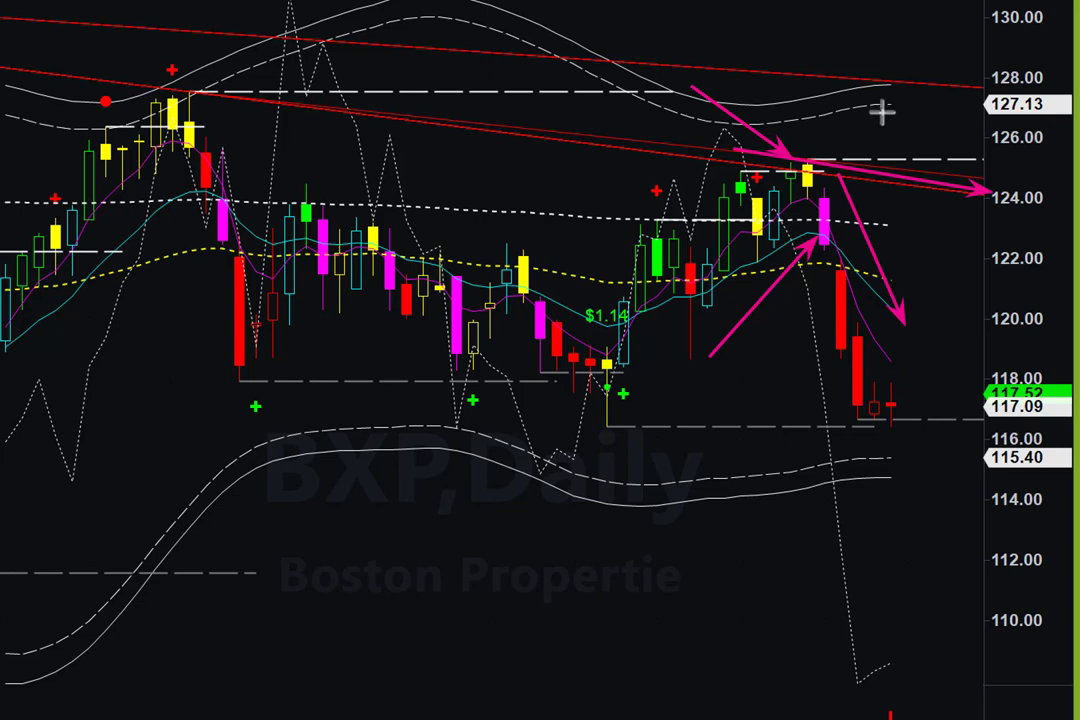
mouse_move(605, 542)
mouse_down()
mouse_move(605, 425)
mouse_move(619, 420)
mouse_up()
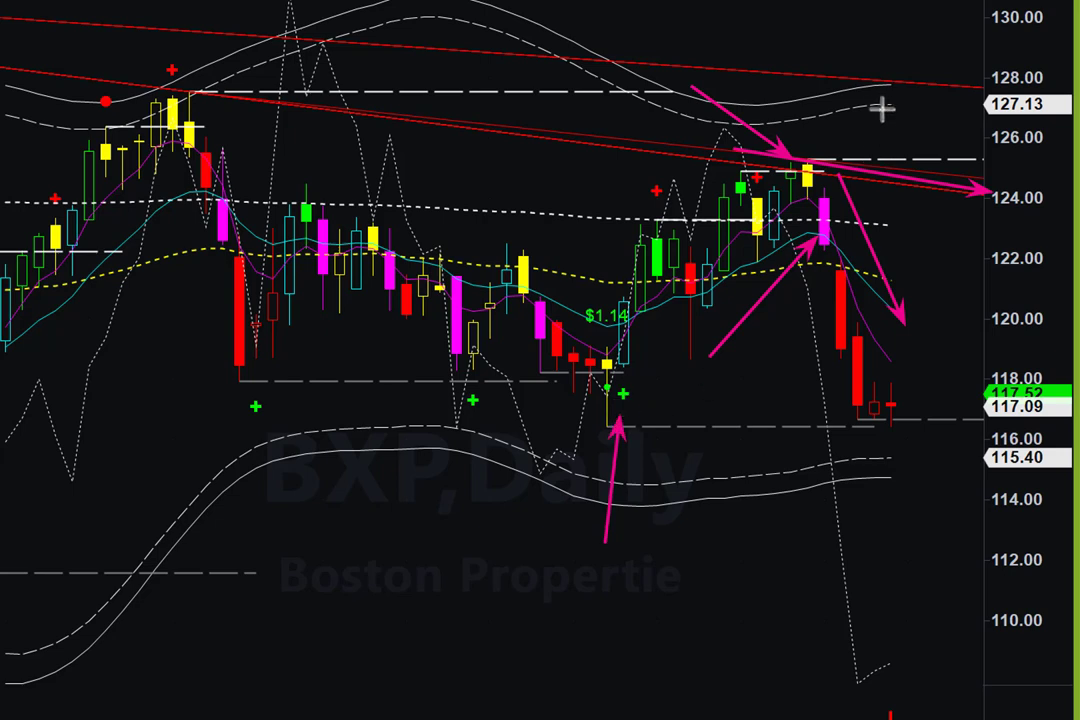
drag(882, 90, 832, 166)
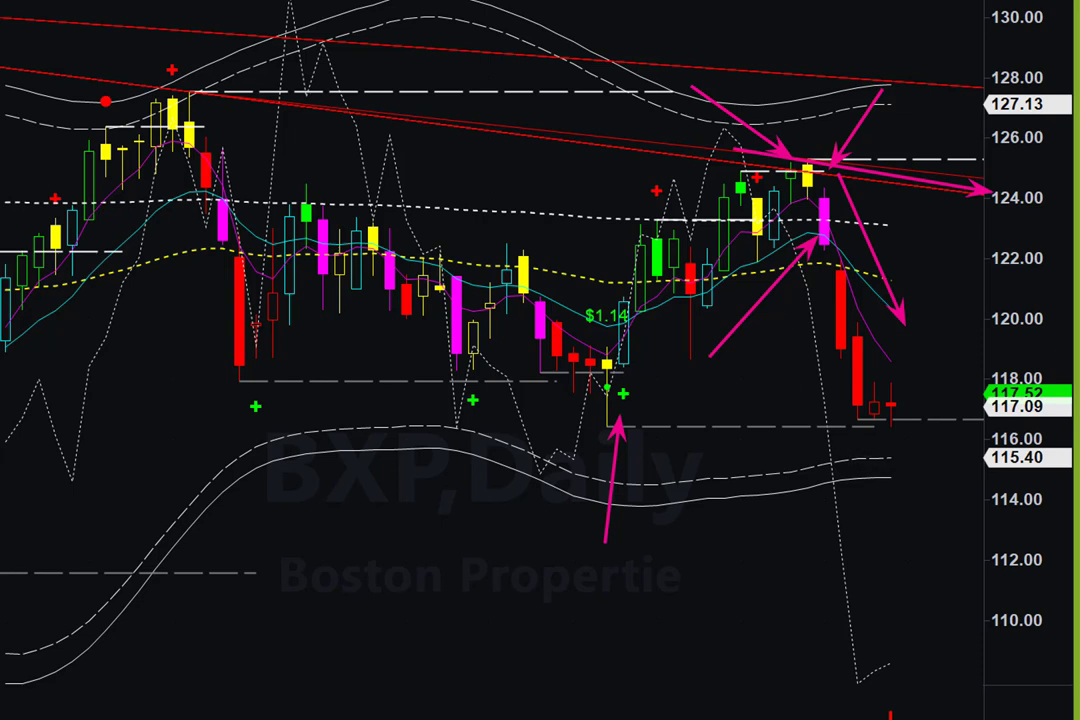
key(Escape)
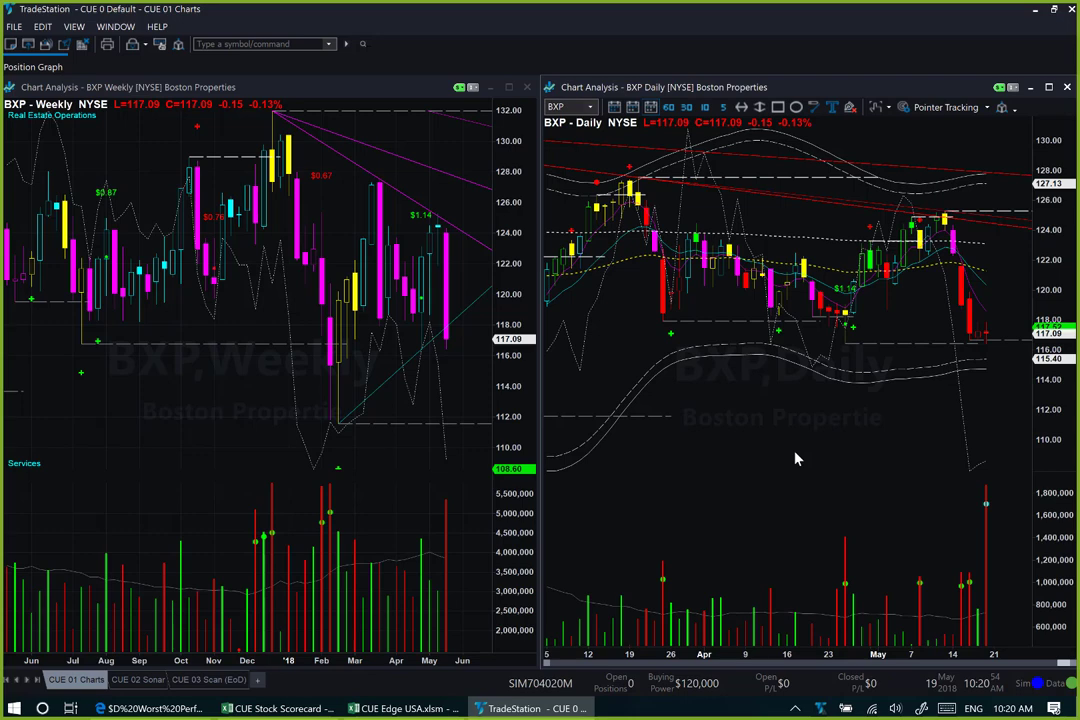
- Load the symbol PK into the charts, and draw an arrow up along the recent rally on the PK Weekly chart
text(pk)
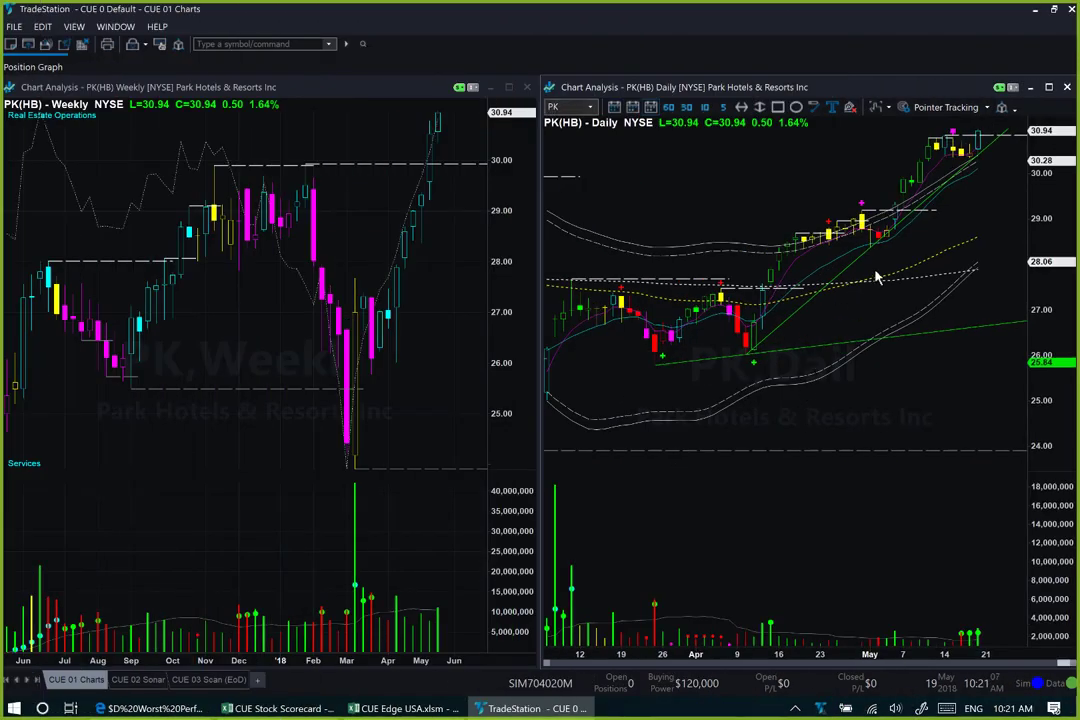
click(882, 265)
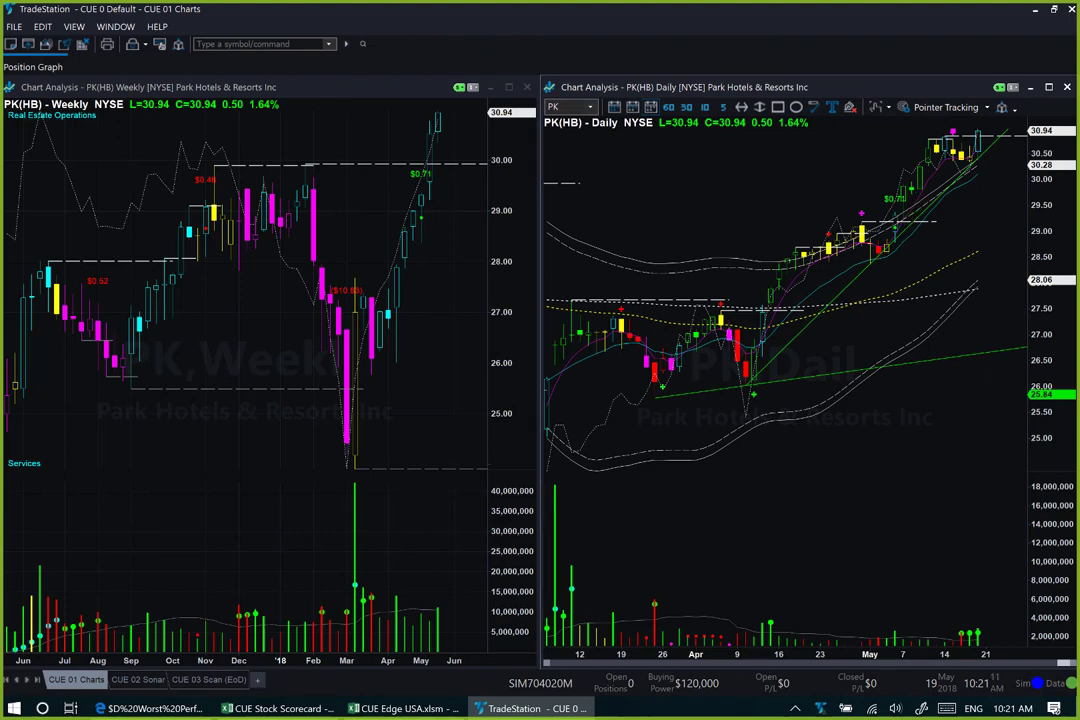
drag(420, 330, 455, 121)
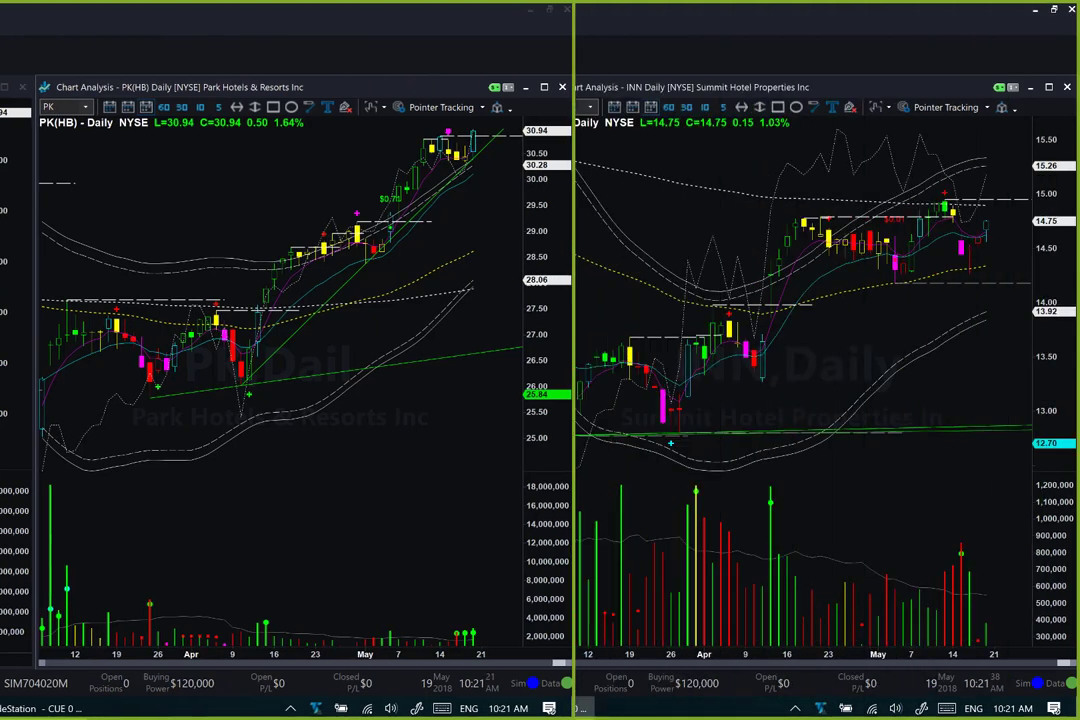
- Draw arrows along the rebound, sideways range and latest bars on the INN Weekly chart, and along the rising yellow dashed average on INN Daily
mouse_move(394, 468)
mouse_down()
mouse_move(412, 403)
mouse_move(484, 374)
mouse_up()
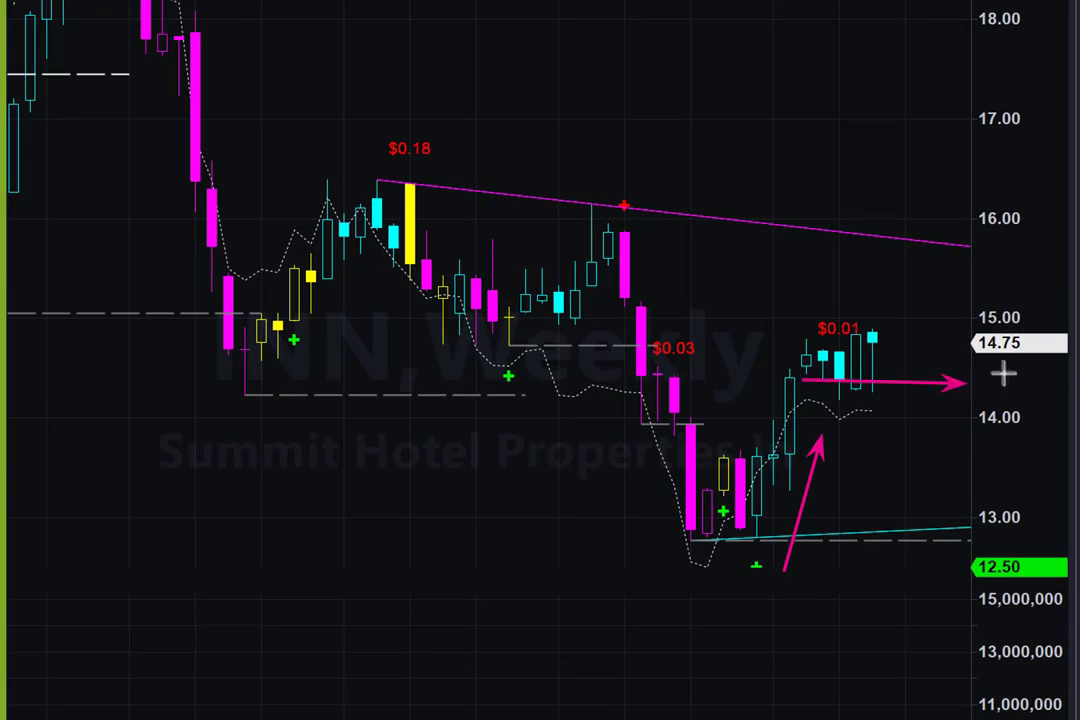
drag(1003, 374, 1000, 384)
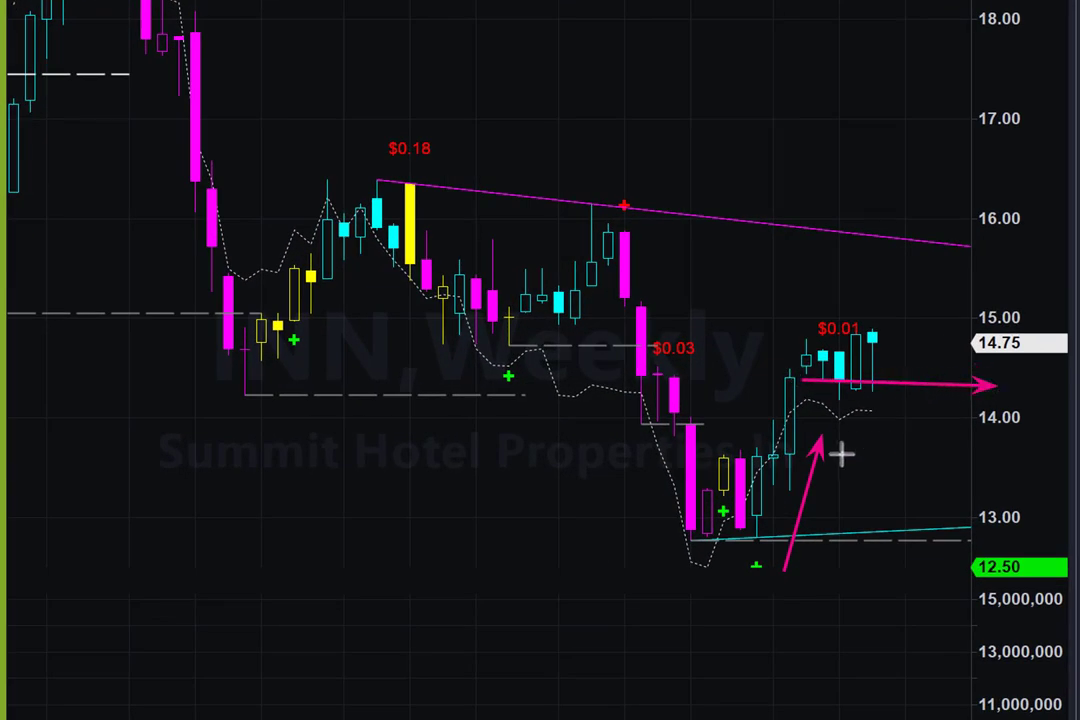
mouse_move(847, 432)
mouse_down()
mouse_move(926, 353)
mouse_move(889, 322)
mouse_up()
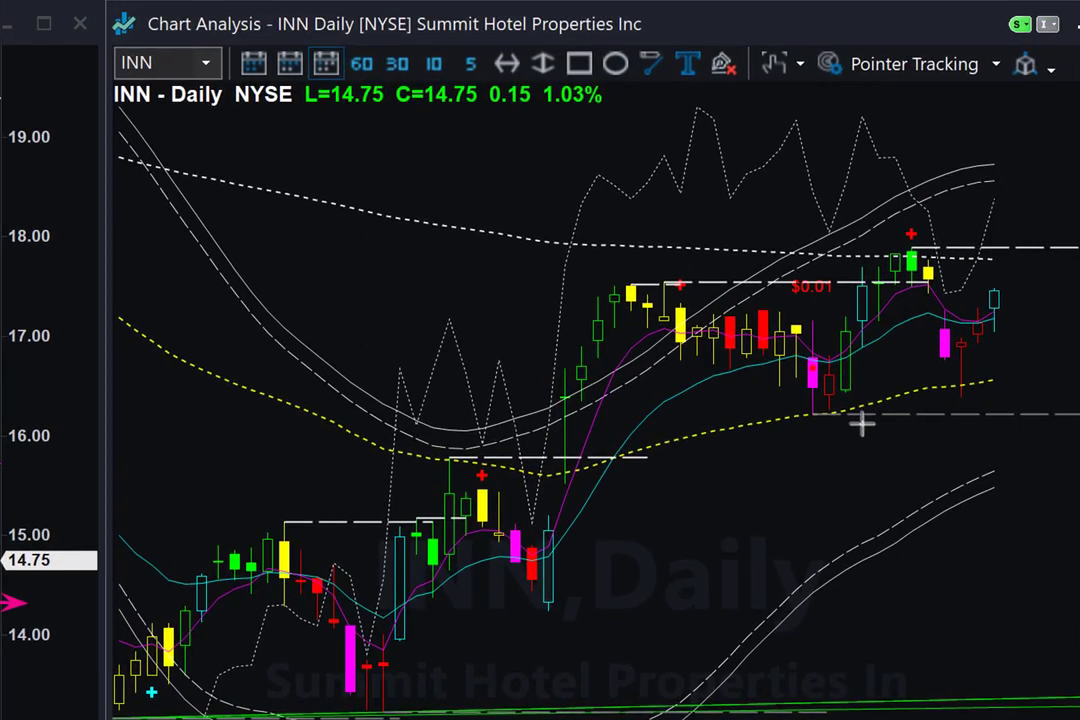
drag(636, 461, 997, 383)
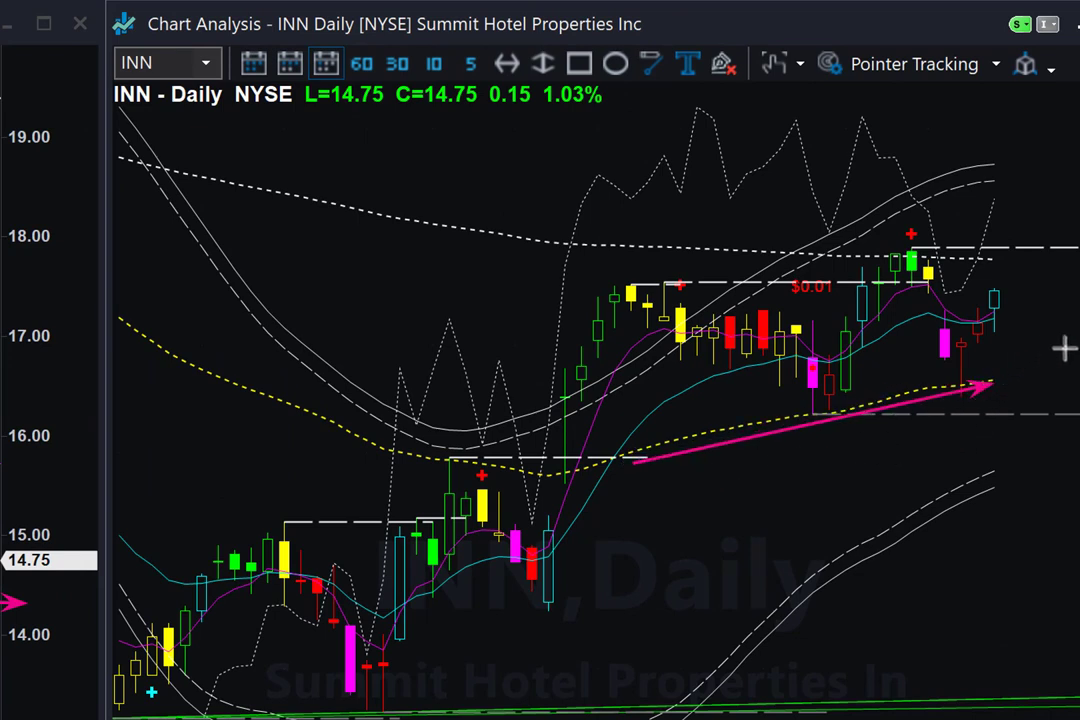
- Point an arrow at the latest bar on the INN Daily chart, and draw horizontal arrows along the top and bottom of the recent range
drag(1078, 361, 1022, 333)
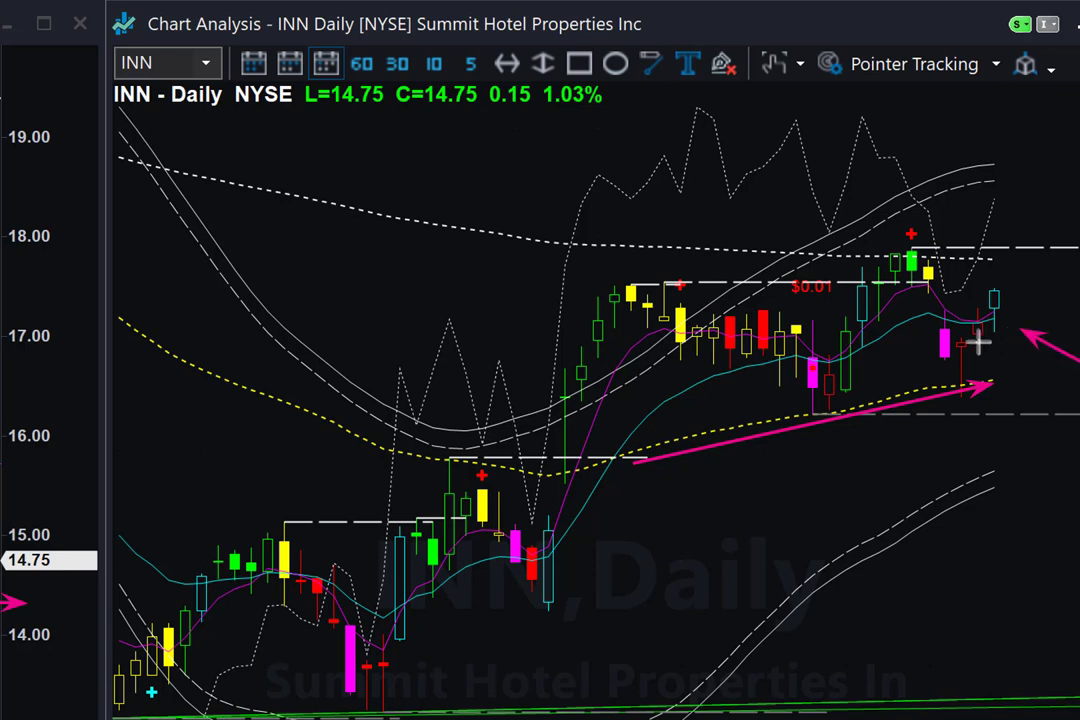
drag(630, 290, 668, 282)
drag(1030, 242, 1060, 287)
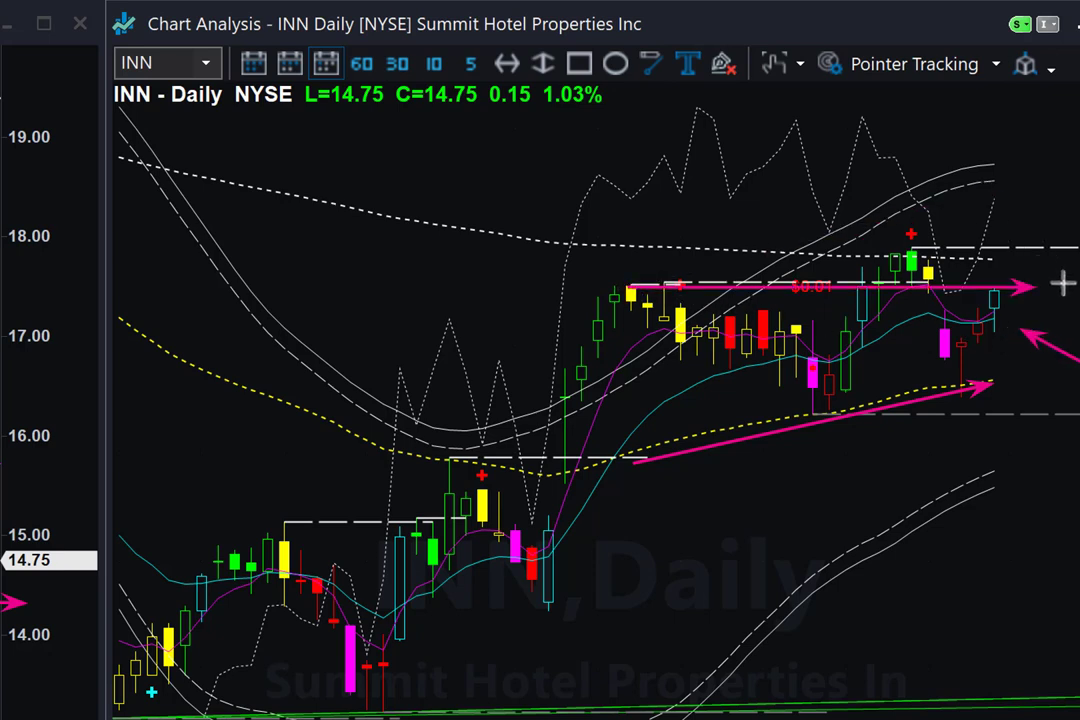
drag(612, 396, 1076, 396)
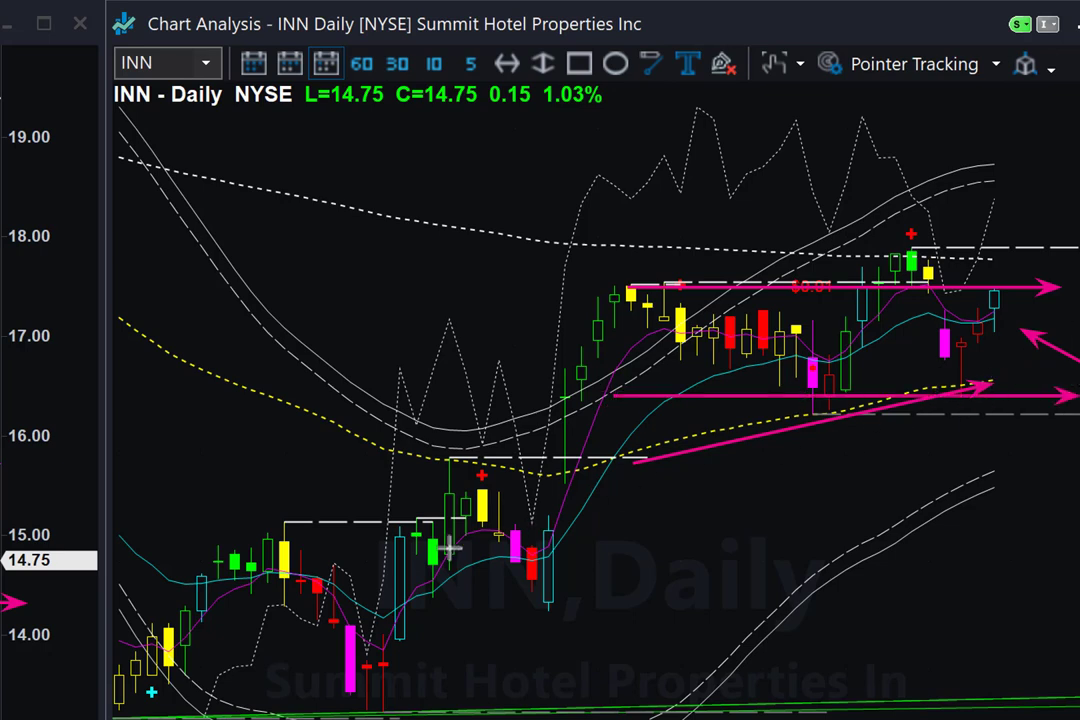
- Draw upward arrows from the latest bars through the range top on INN Daily, and mark the April low and its rebound with arrows
mouse_move(1000, 350)
mouse_down()
mouse_move(1045, 300)
mouse_move(1040, 310)
mouse_move(1060, 222)
mouse_up()
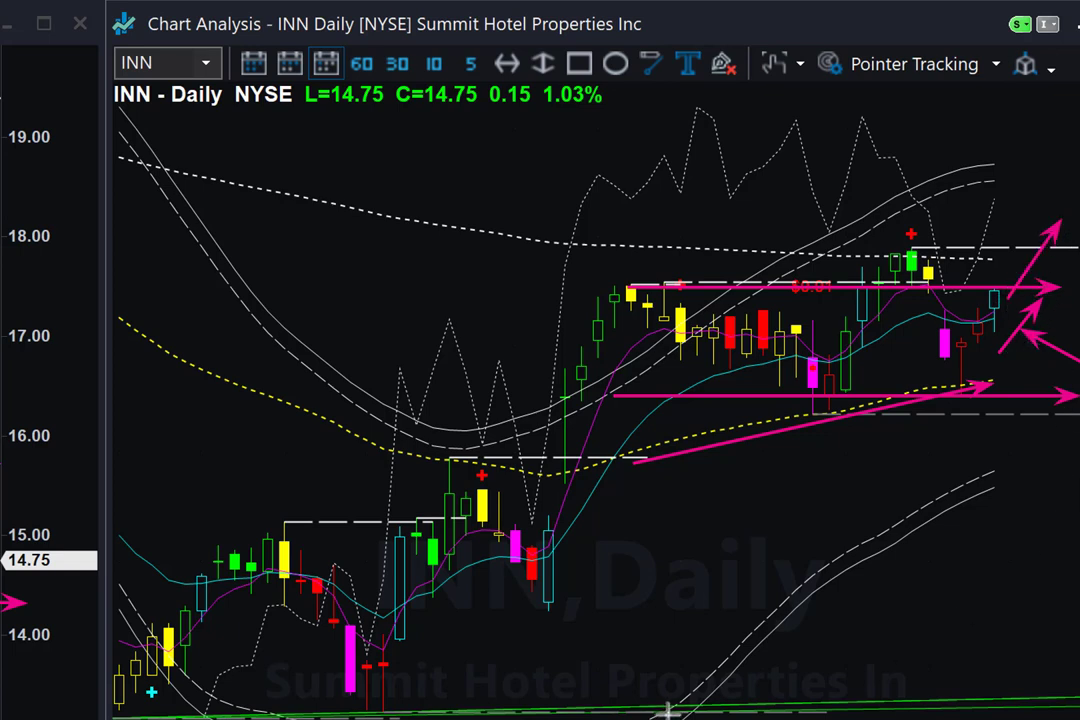
drag(693, 719, 560, 610)
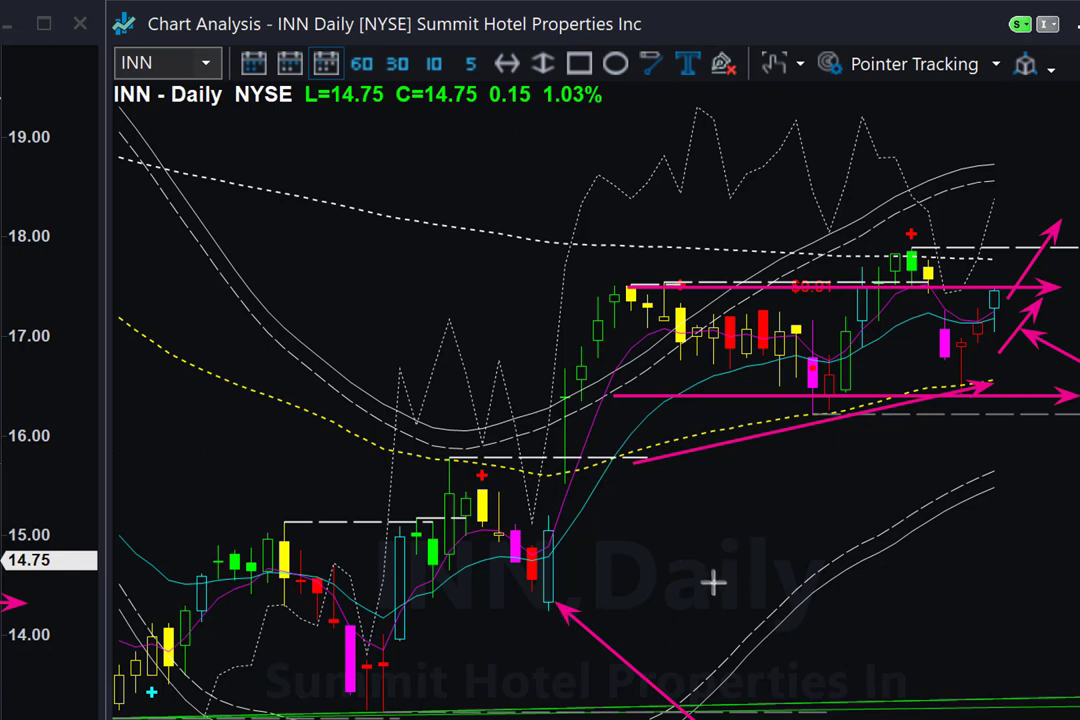
drag(540, 410, 596, 368)
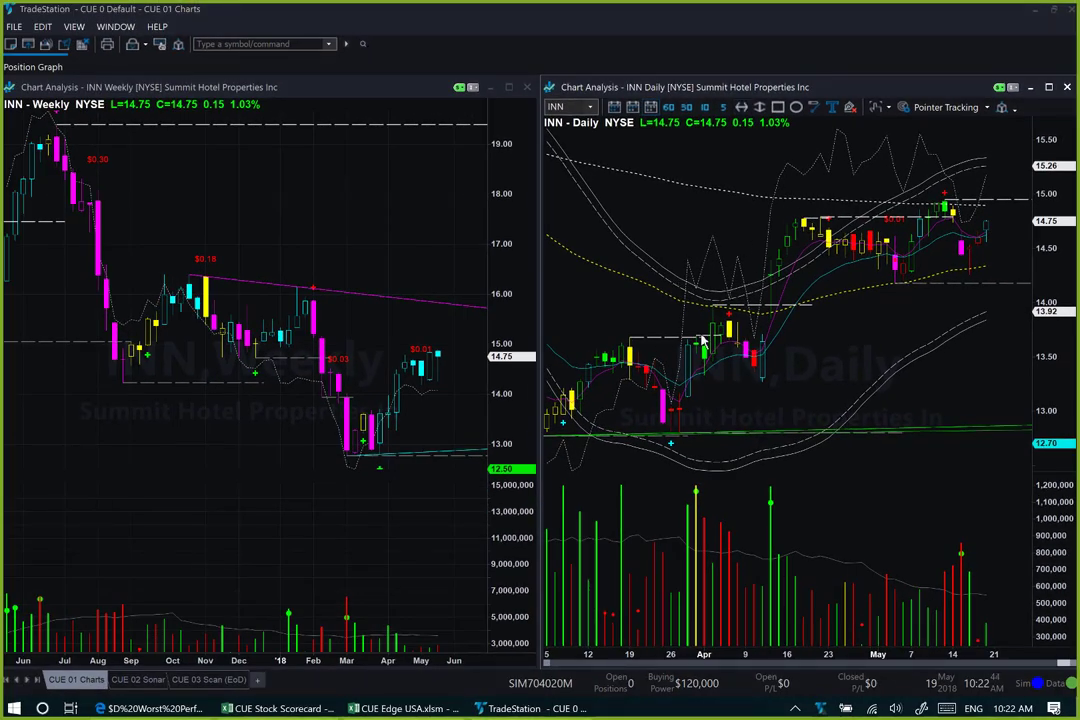
- Switch to the CUE Stock Scorecard workbook, filter the Symbol column by "pk" and highlight the PK row
click(278, 708)
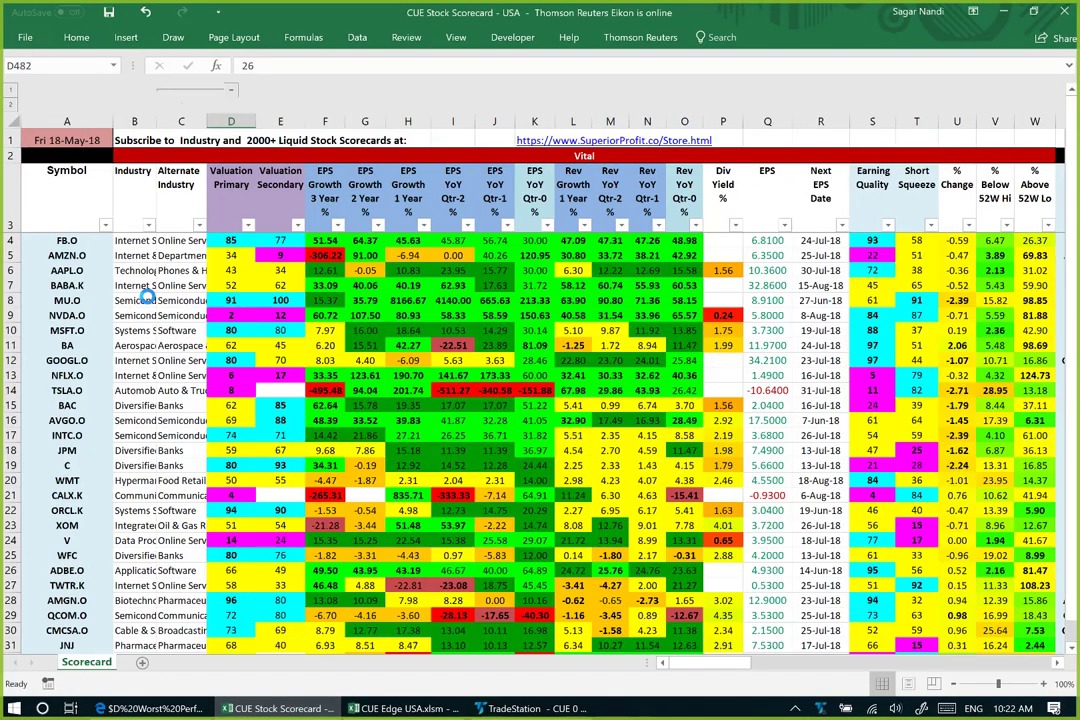
click(103, 225)
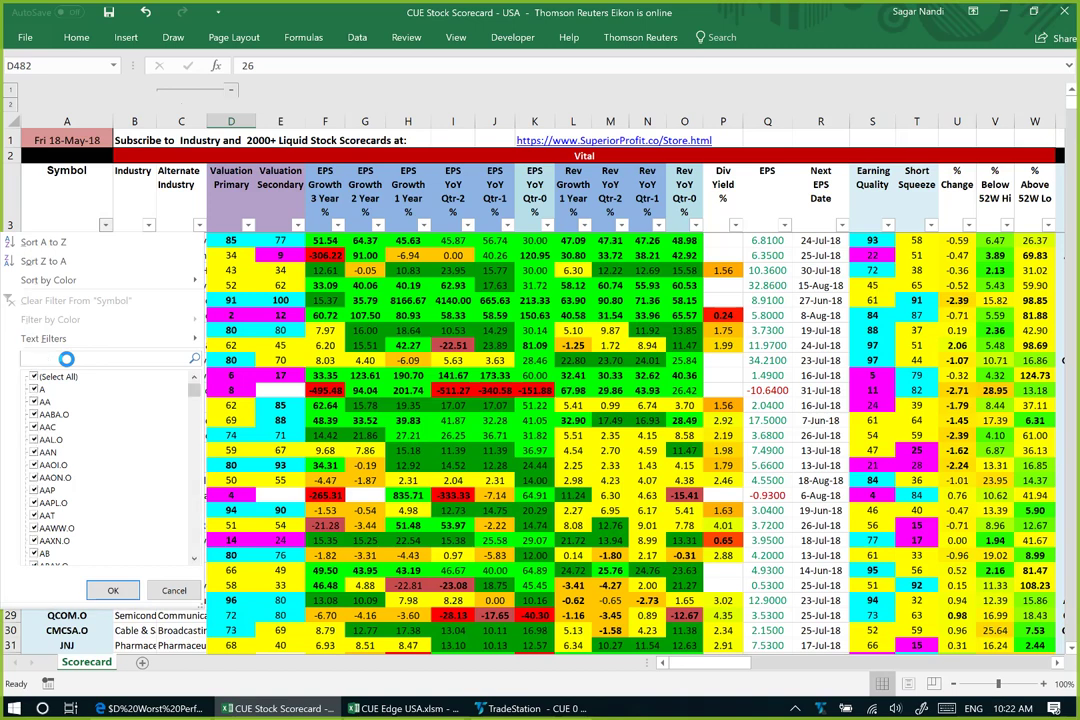
text(t)
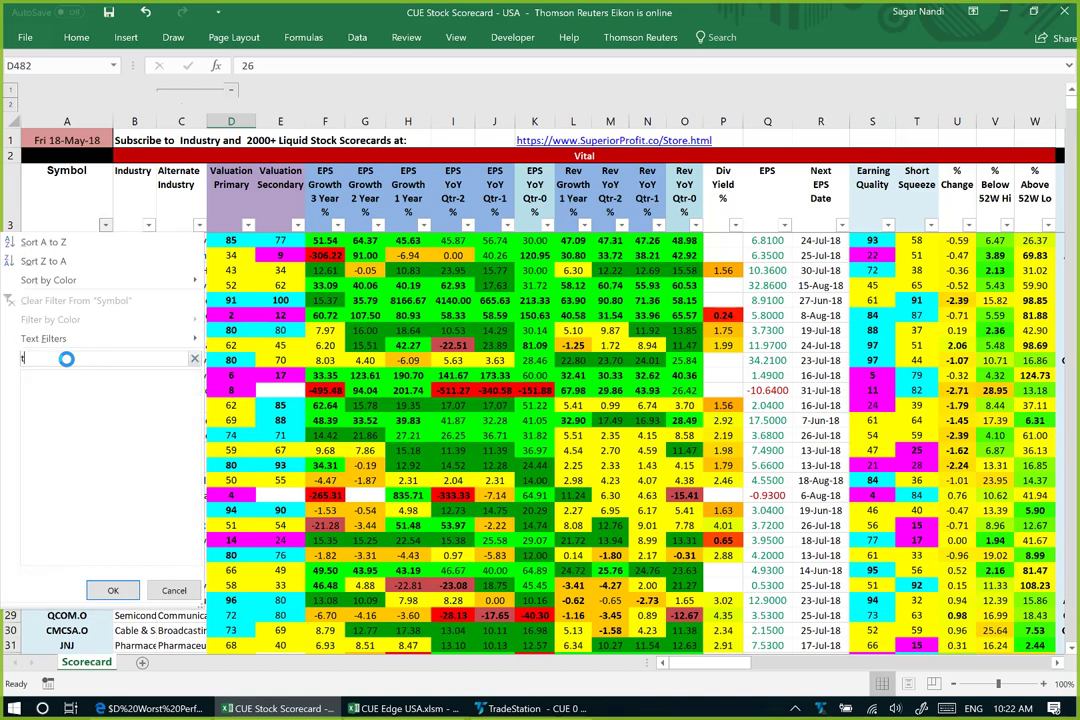
key(BackSpace)
text(pk)
key(Return)
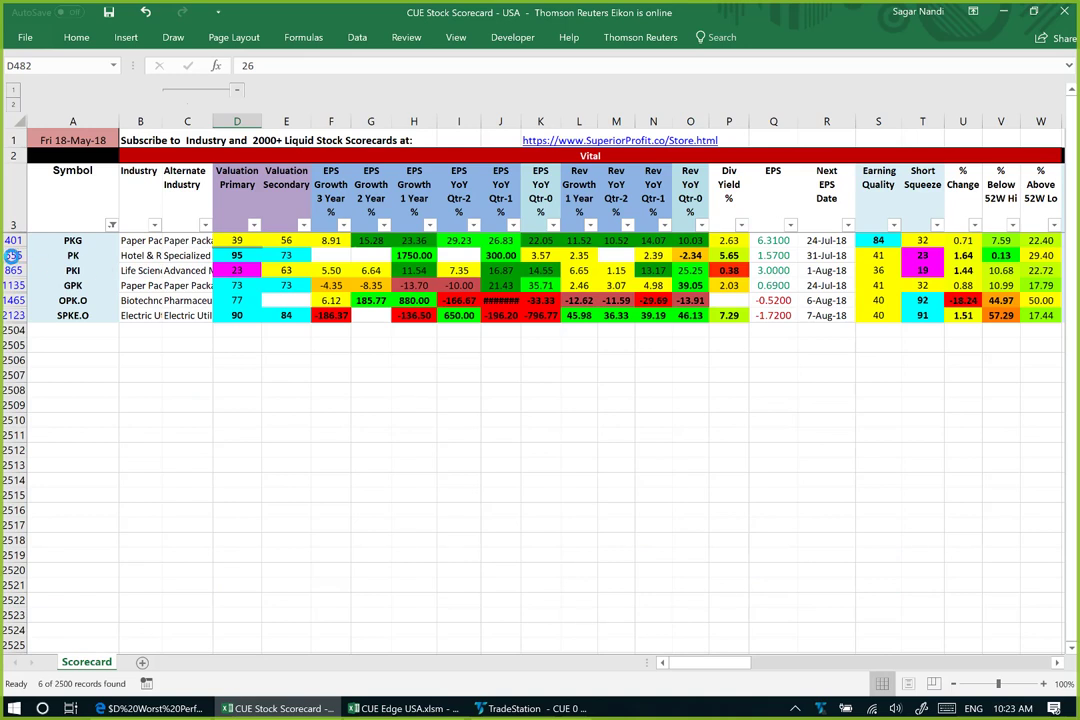
click(12, 256)
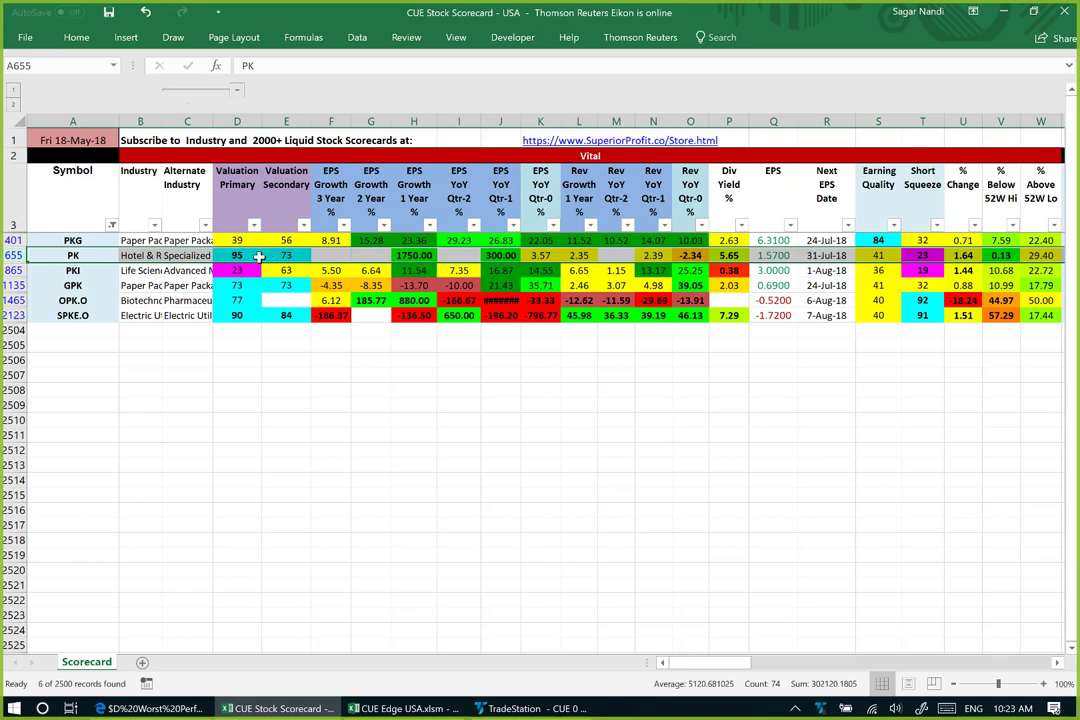
- Filter the scorecard's Symbol column by "inn", and bring up the Accelerating Industries slide in the browser
click(111, 225)
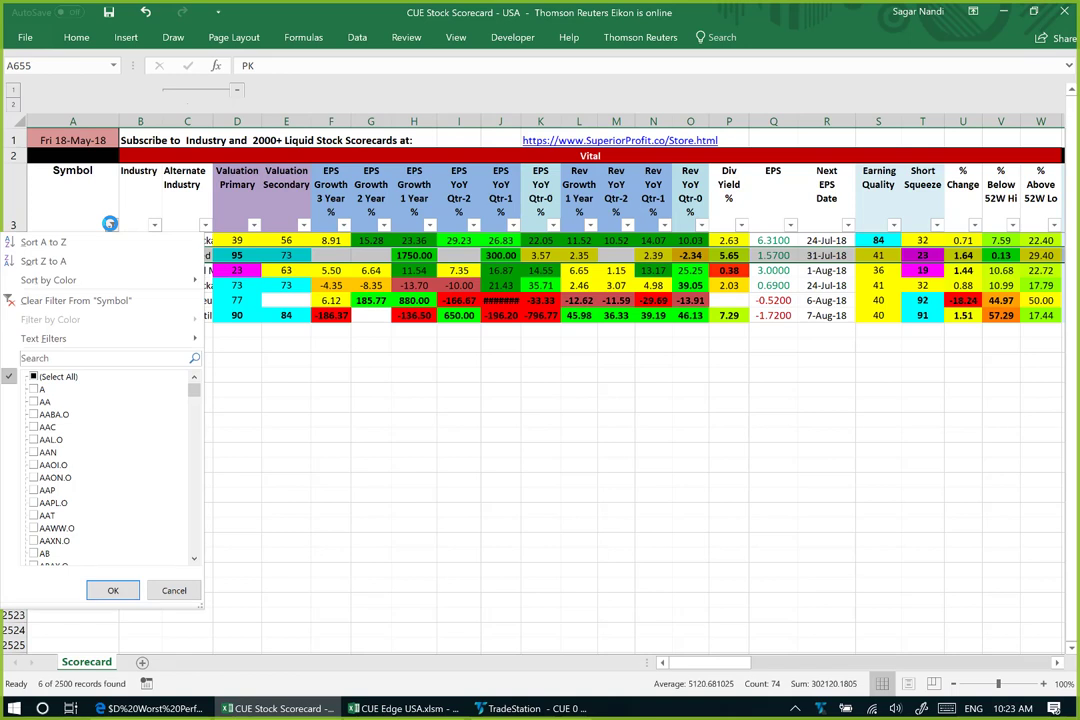
click(107, 357)
text(inn)
key(Return)
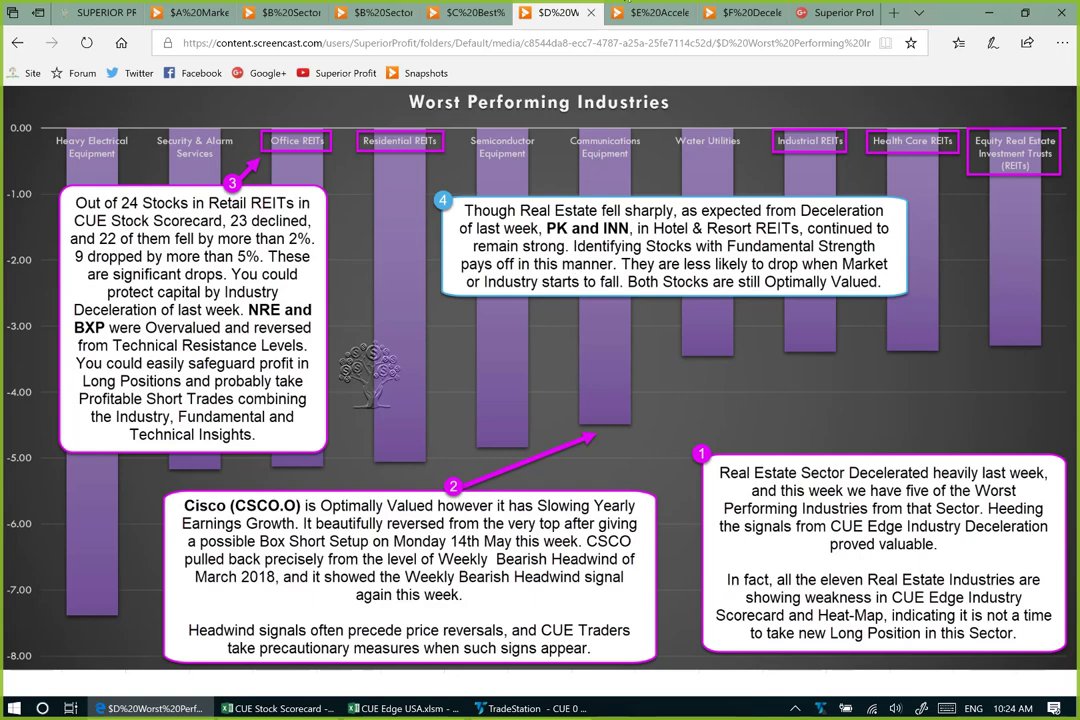
key(ctrl+Tab)
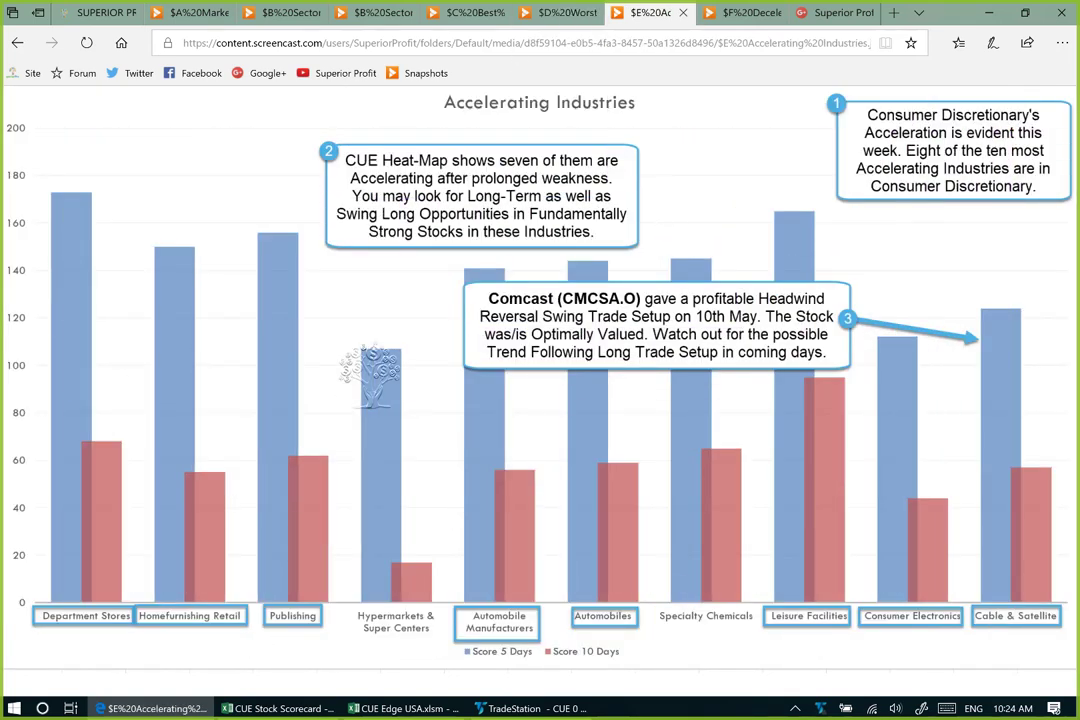
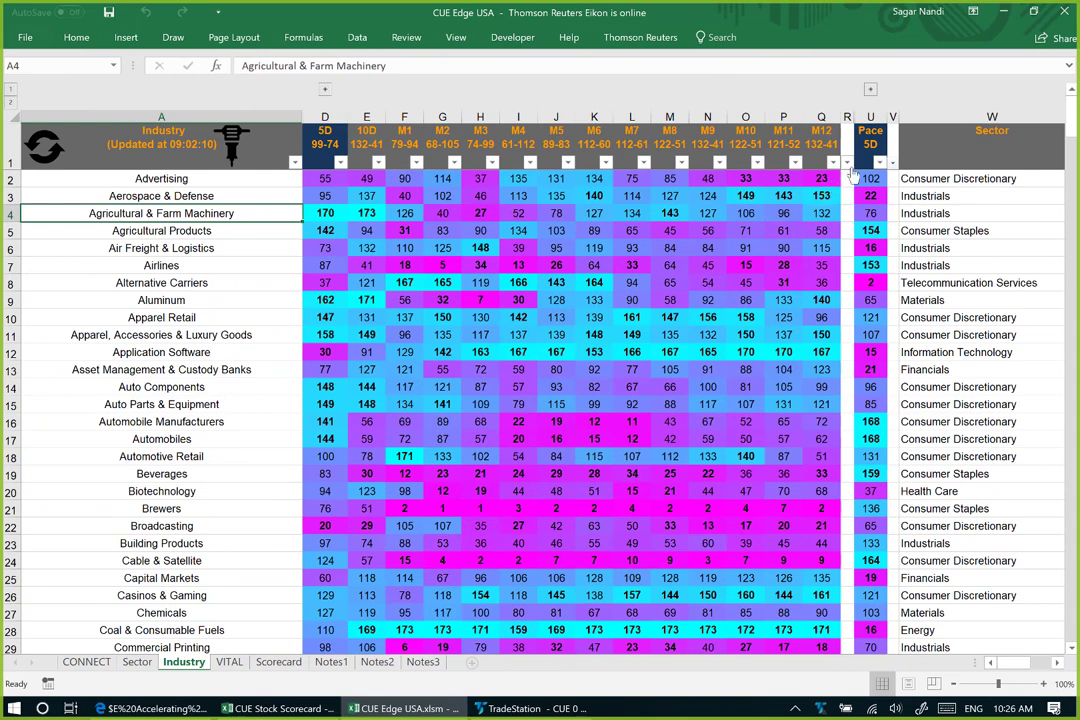
- Sort the CUE Edge Industry sheet by Pace 5D from highest to lowest, and select the leading pace values and their sectors
click(871, 143)
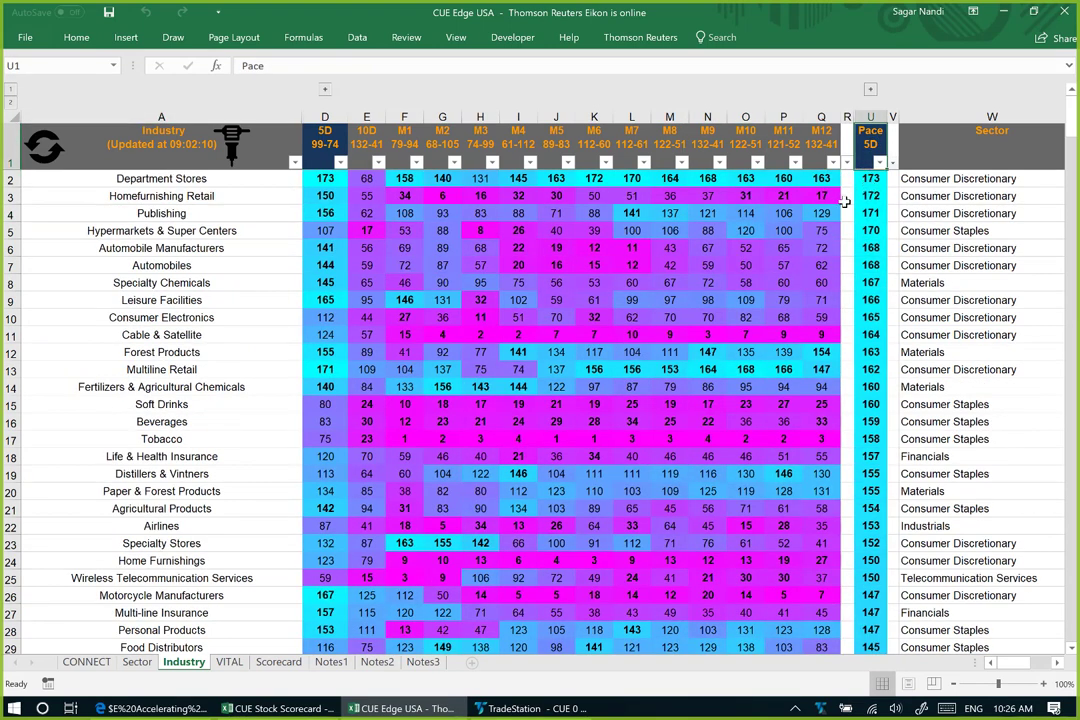
drag(871, 178, 863, 386)
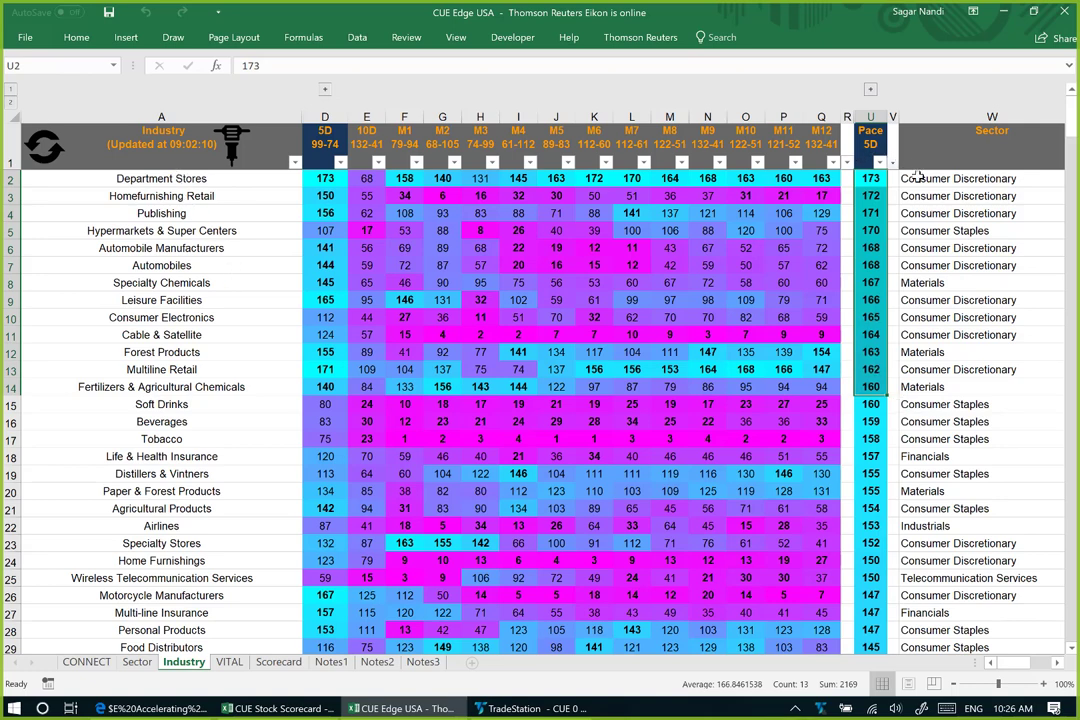
drag(910, 180, 964, 422)
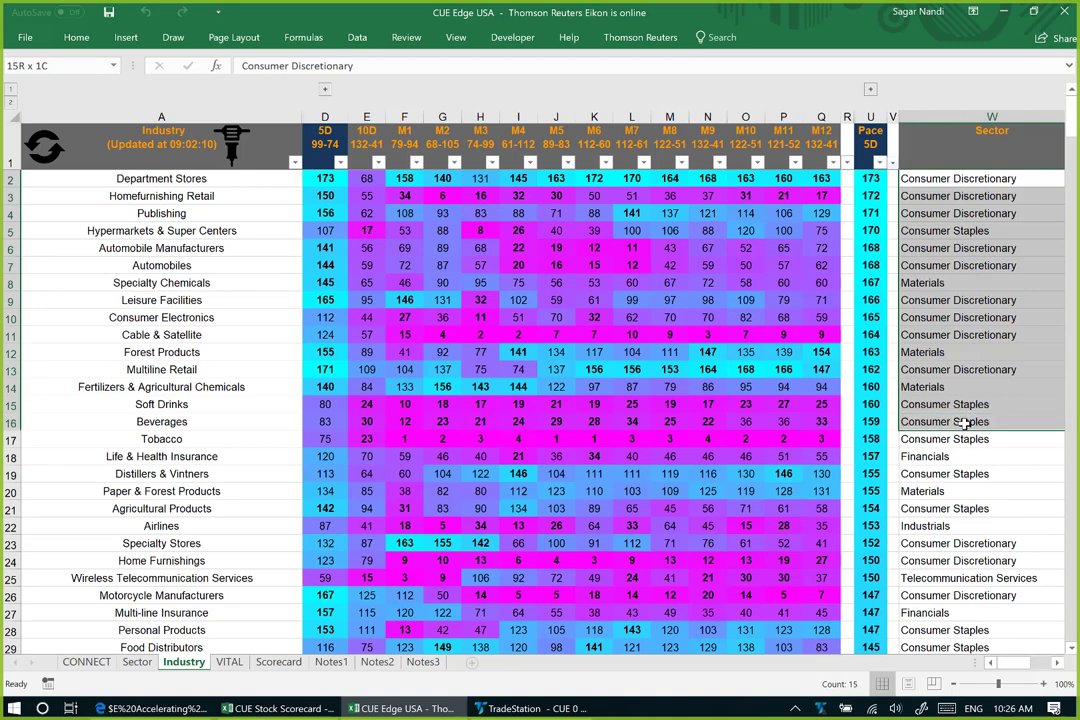
- Highlight the eight Consumer Discretionary rows among the top ten industries, from Cable & Satellite up to Department Stores
click(12, 335)
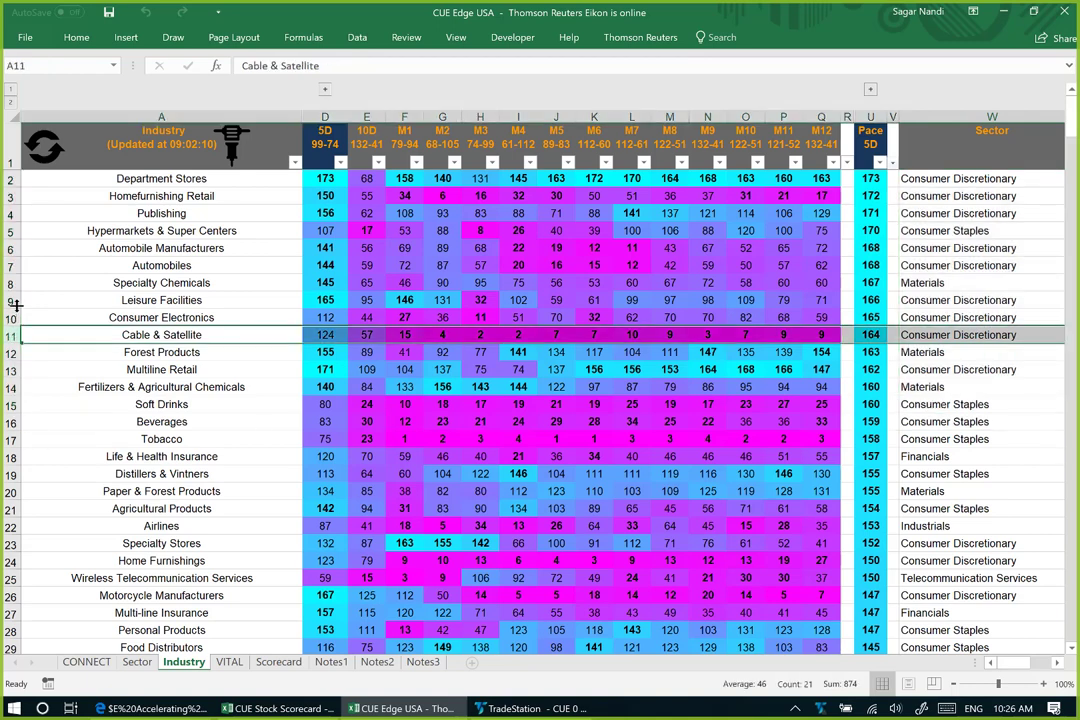
drag(12, 335, 12, 301)
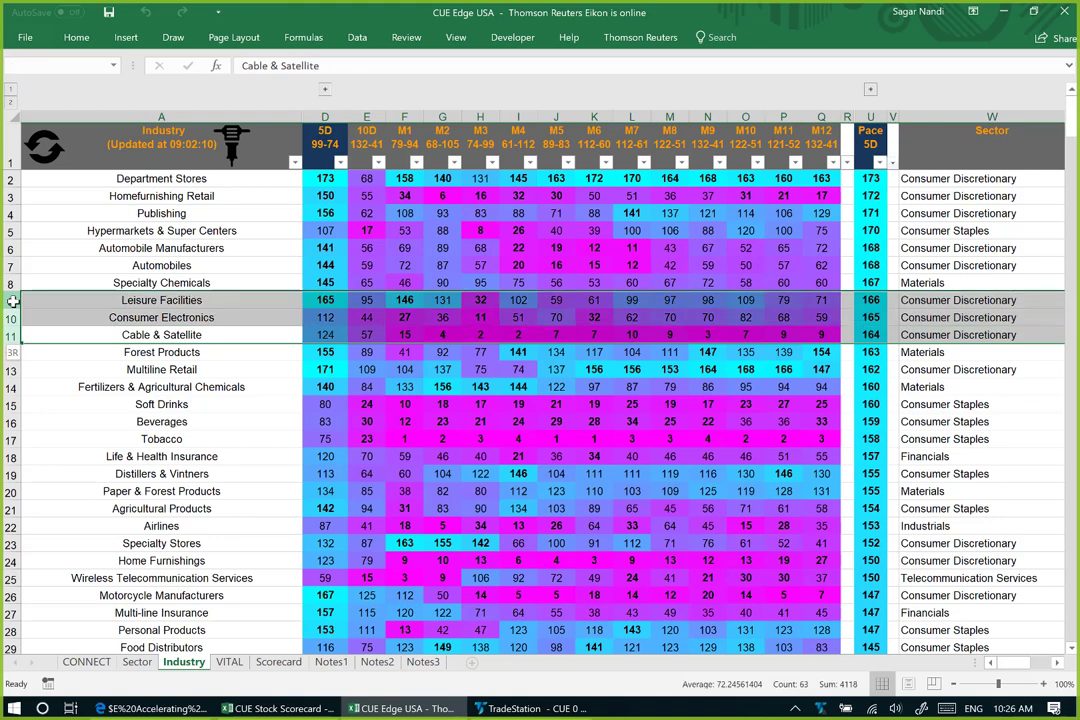
ctrl+click(10, 262)
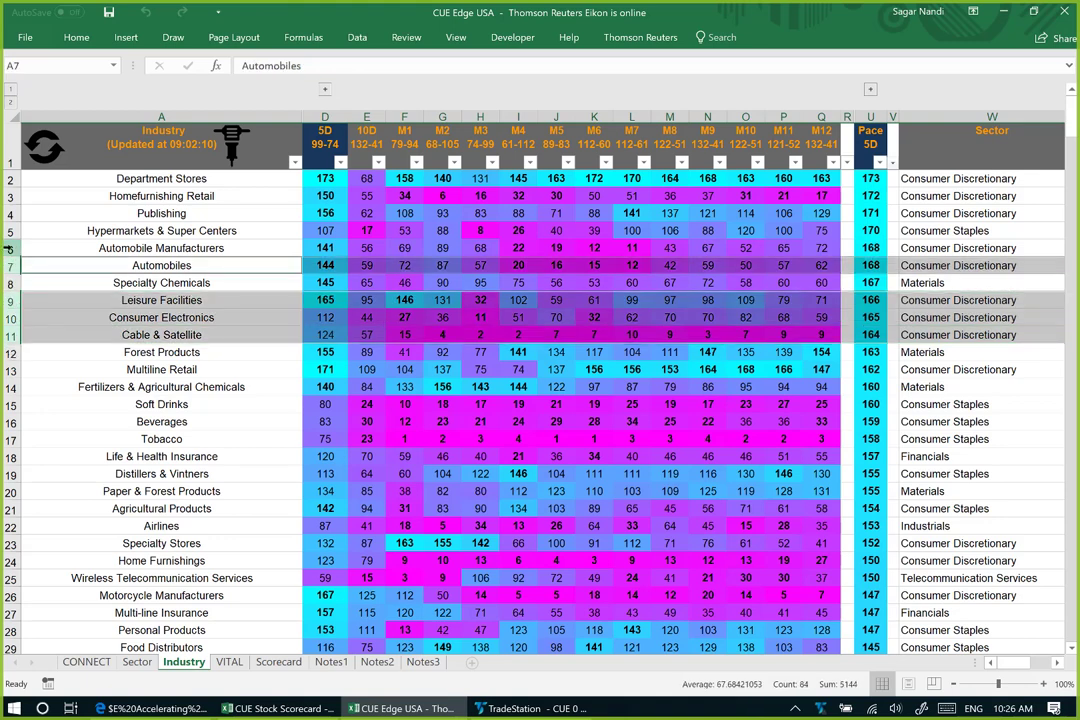
ctrl+click(10, 248)
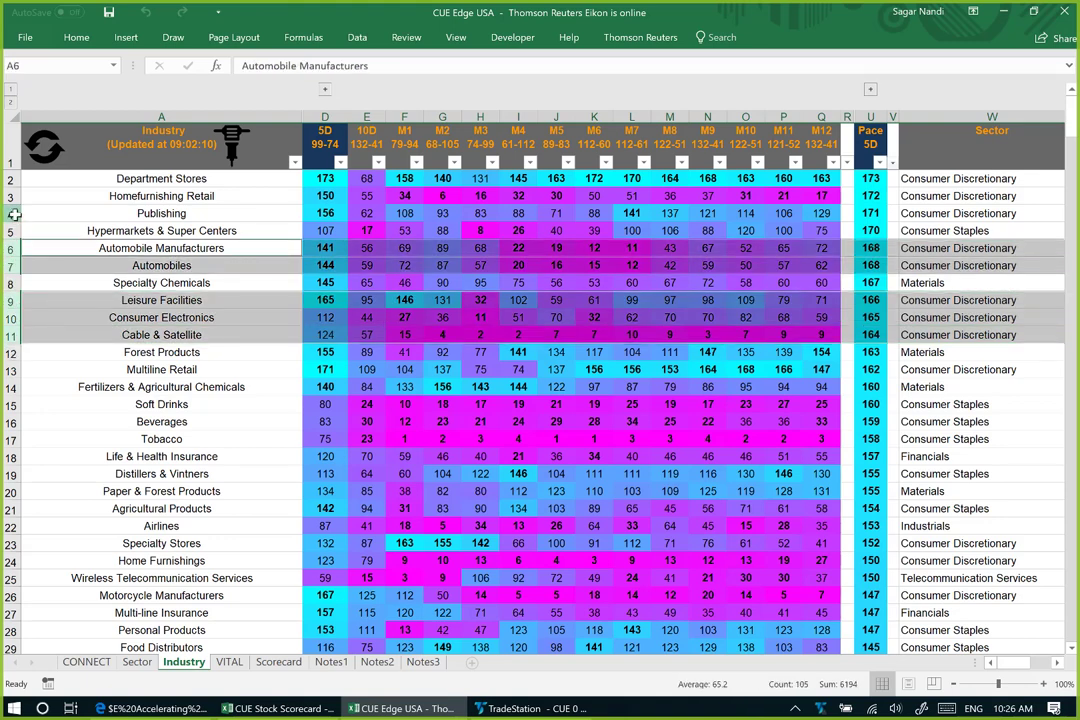
ctrl+click(12, 213)
ctrl+click(12, 196)
ctrl+click(12, 181)
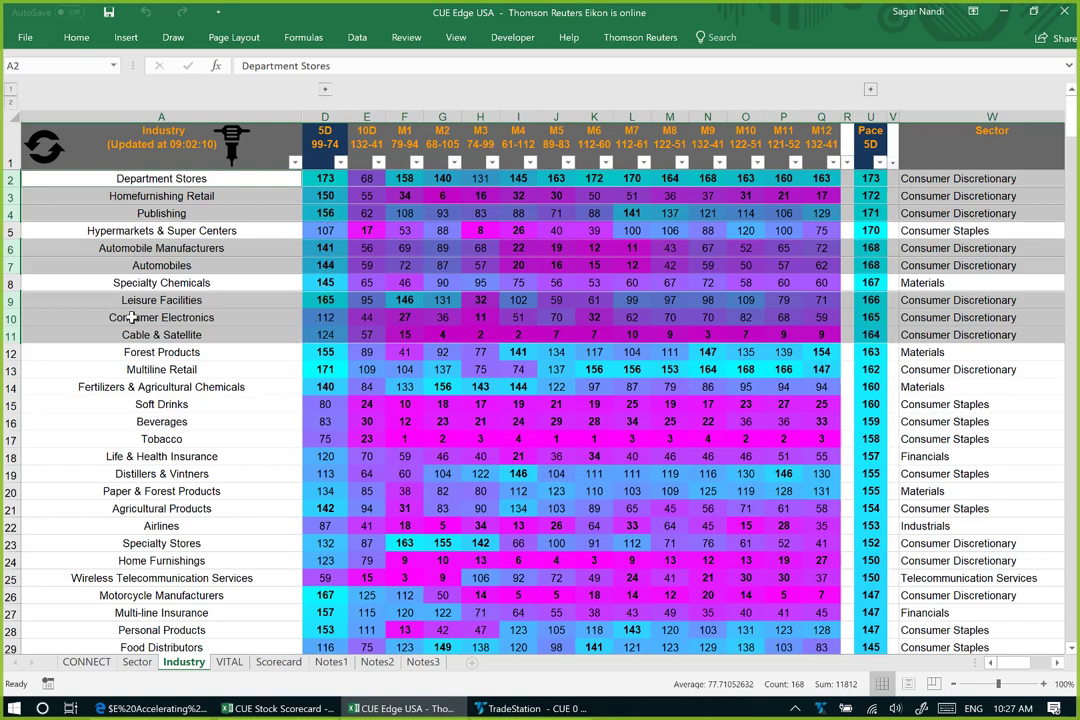
- Highlight the Cable & Satellite industry row, and highlight the CMCSA.O row in the Cable & Satellite list of the CUE Stock Scorecard workbook
click(42, 331)
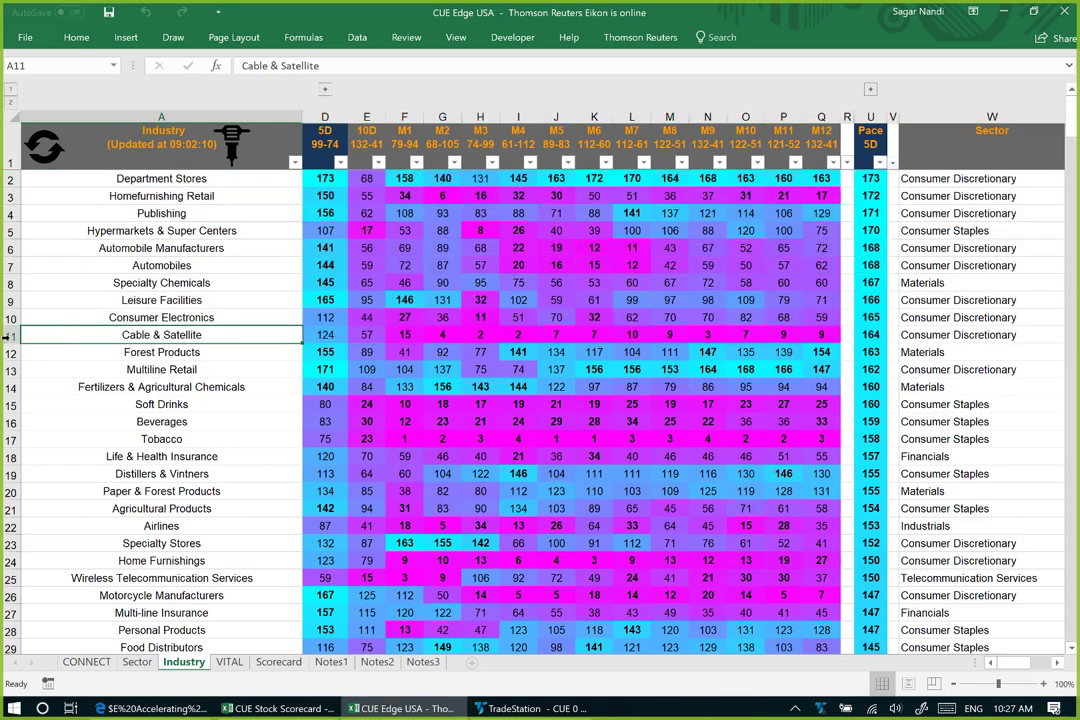
click(11, 335)
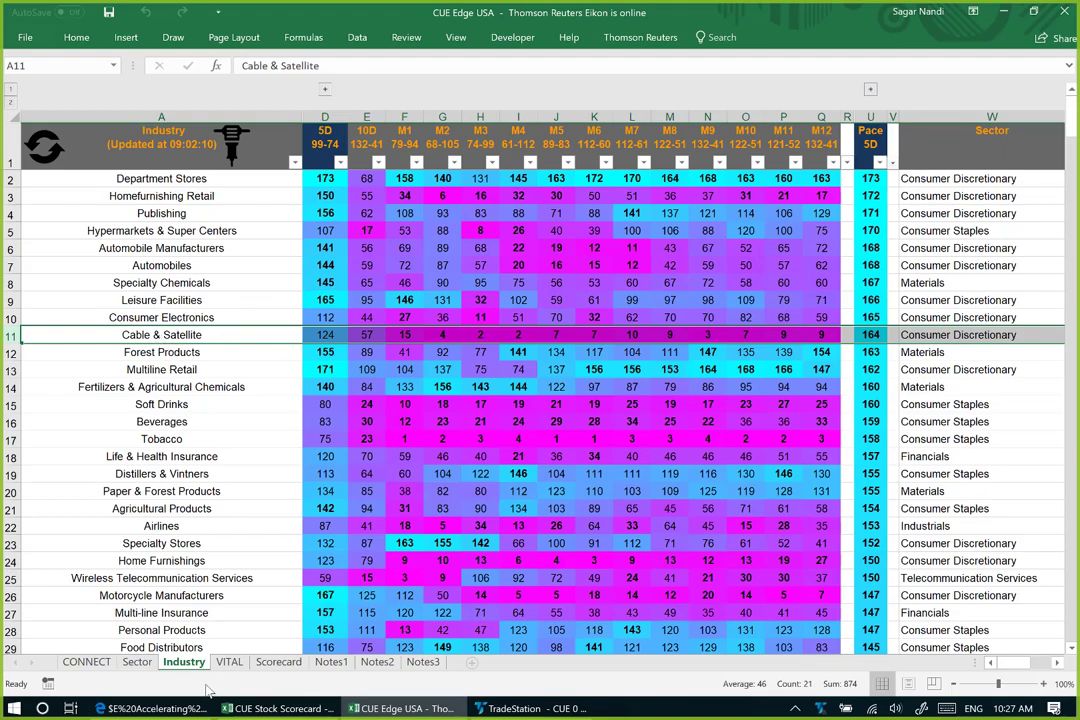
click(262, 708)
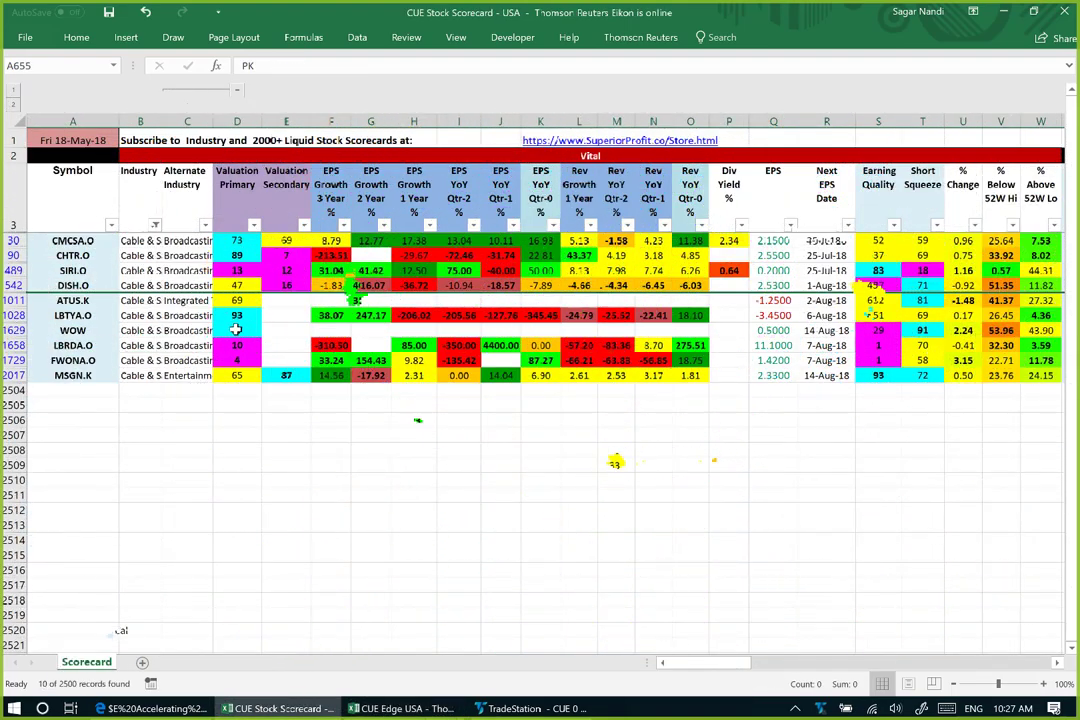
click(75, 241)
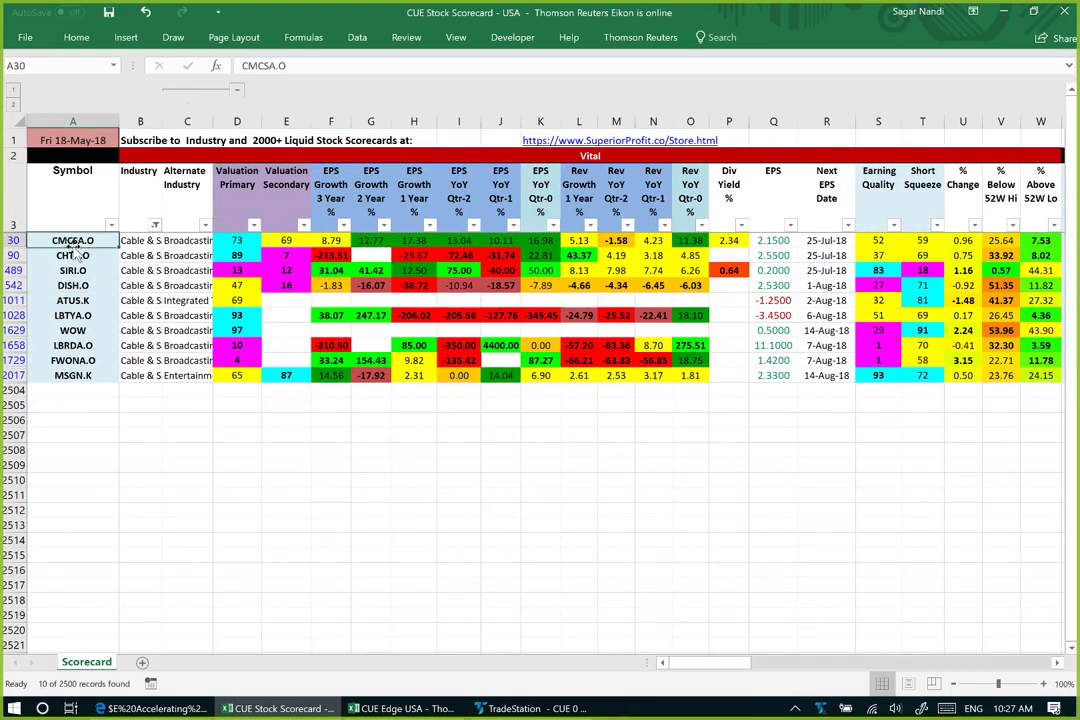
click(12, 240)
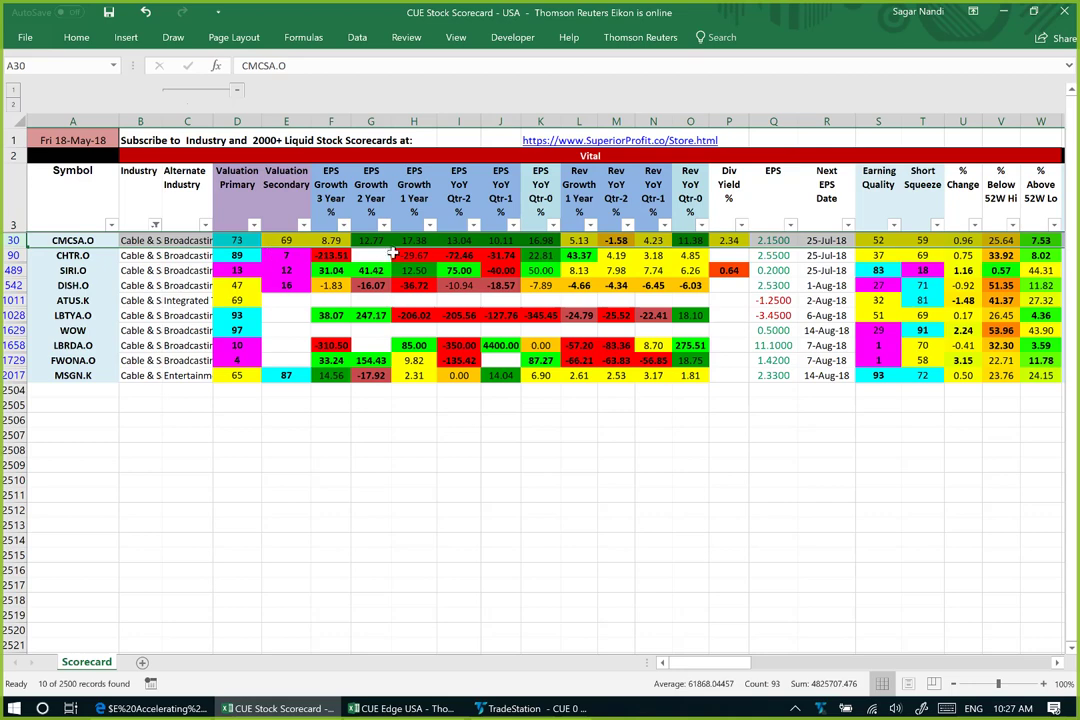
- Examine CMCSA.O's EPS growth figures from 3 Year through YoY Qtr-0, its dividend yield and its primary valuation
click(360, 241)
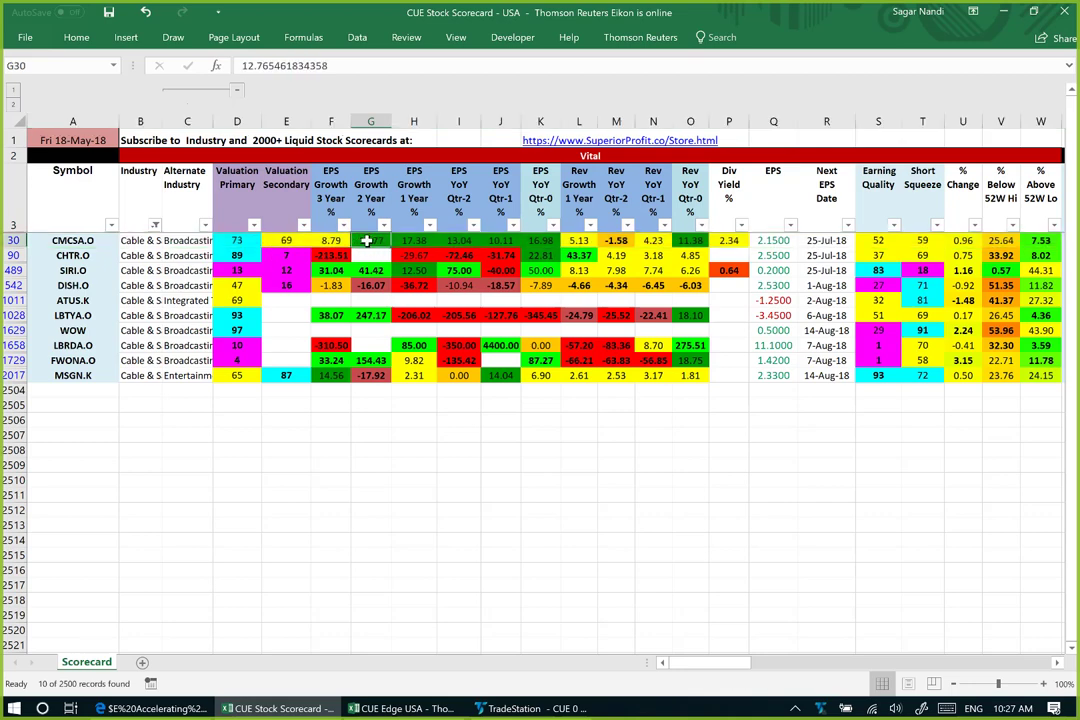
drag(335, 240, 511, 254)
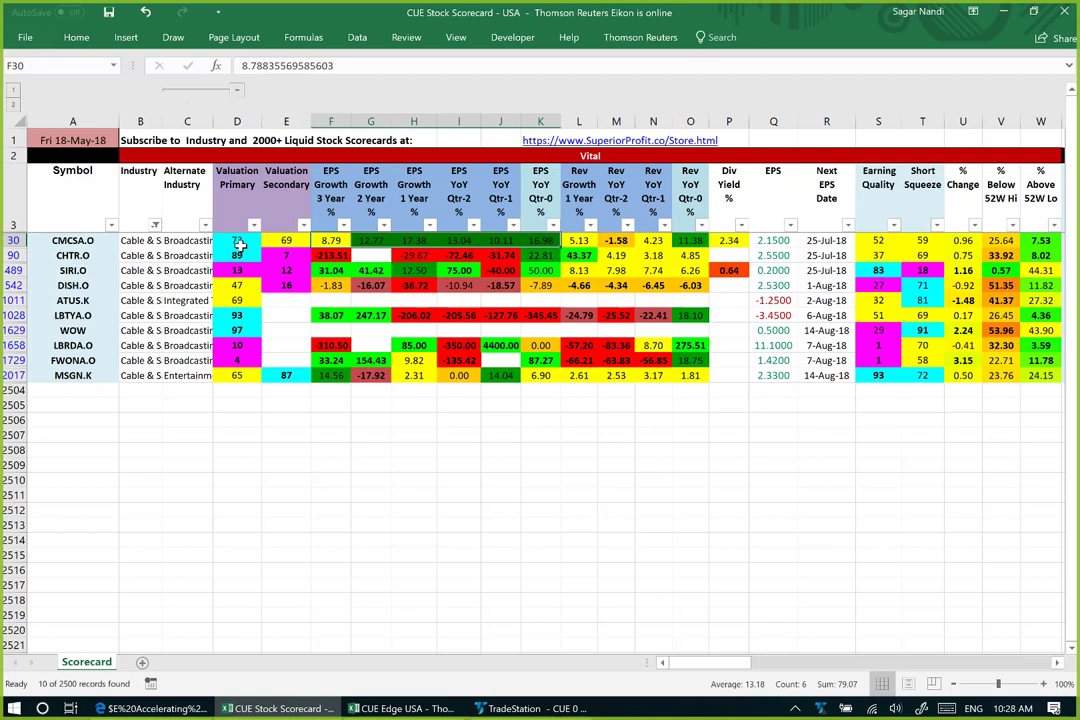
click(726, 244)
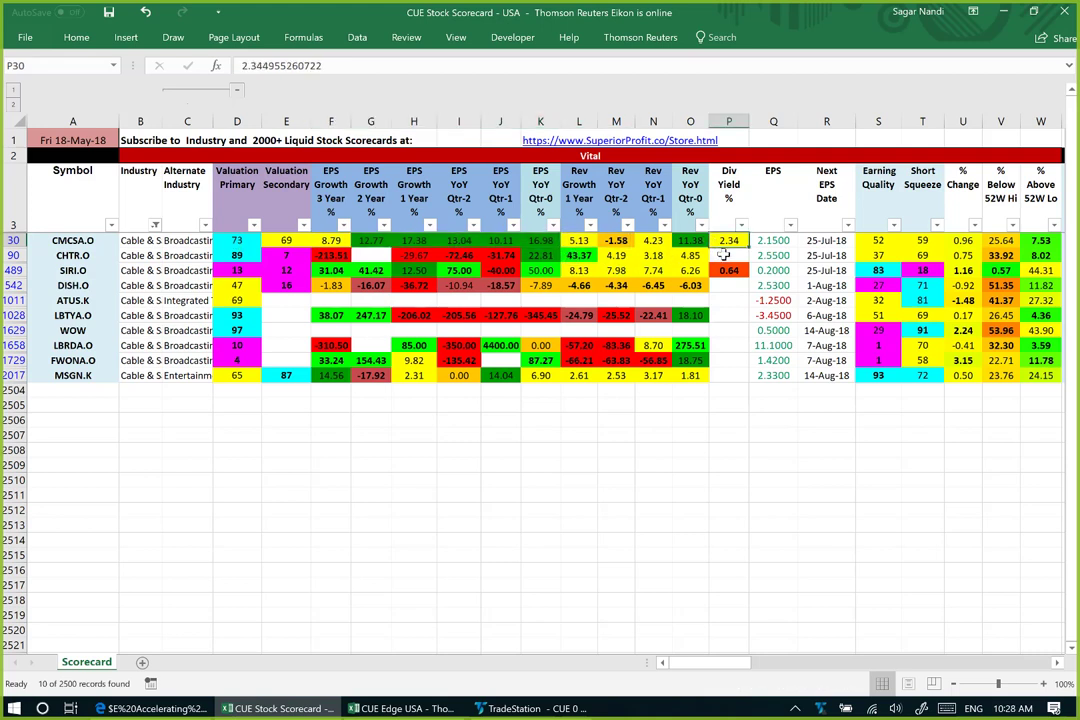
click(238, 242)
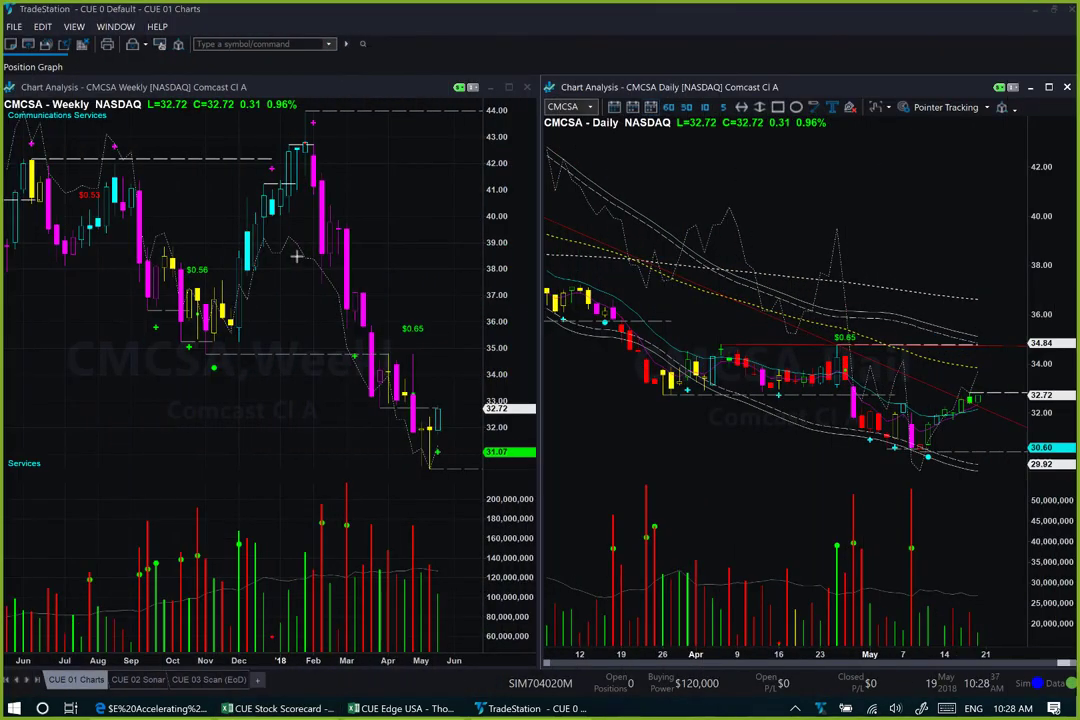
- Draw an arrow down along the decline from the January peak on the CMCSA Weekly chart, and point arrows at its latest lows
mouse_move(292, 222)
mouse_down()
mouse_move(357, 376)
mouse_move(372, 450)
mouse_up()
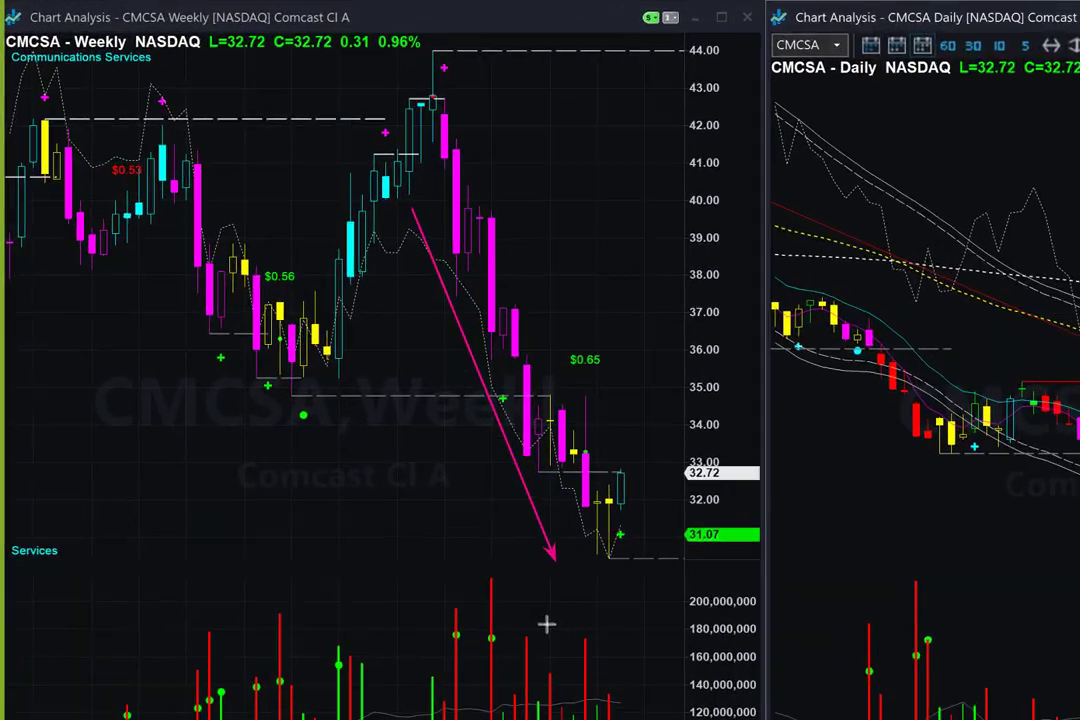
drag(383, 513, 414, 483)
drag(818, 703, 757, 636)
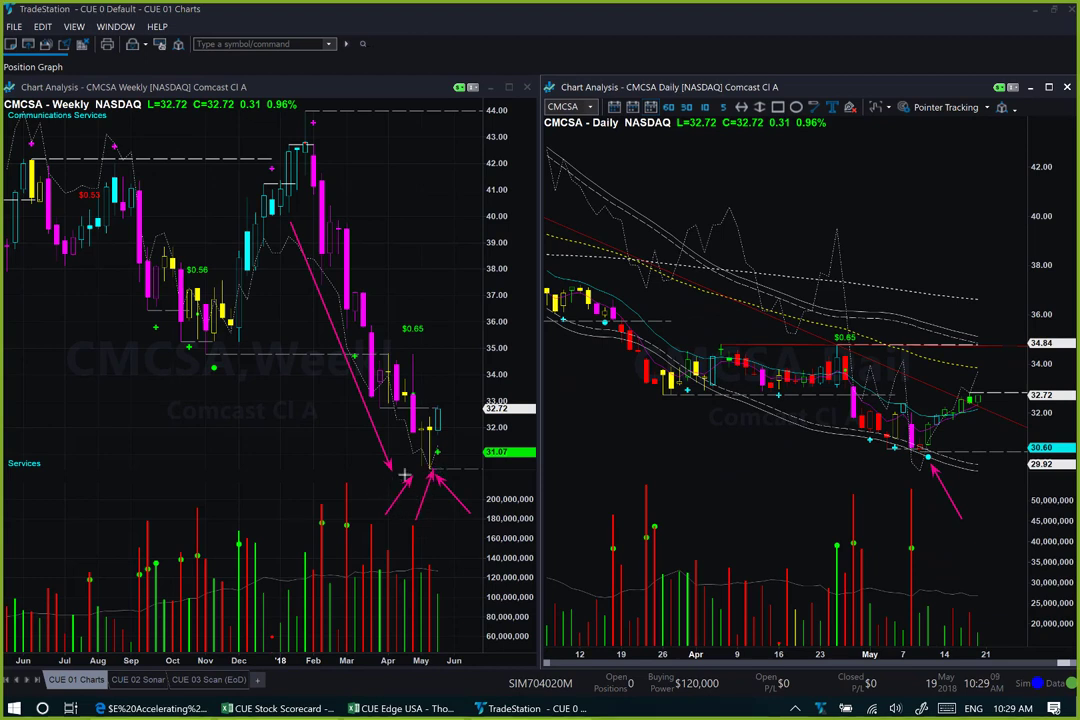
drag(404, 475, 421, 465)
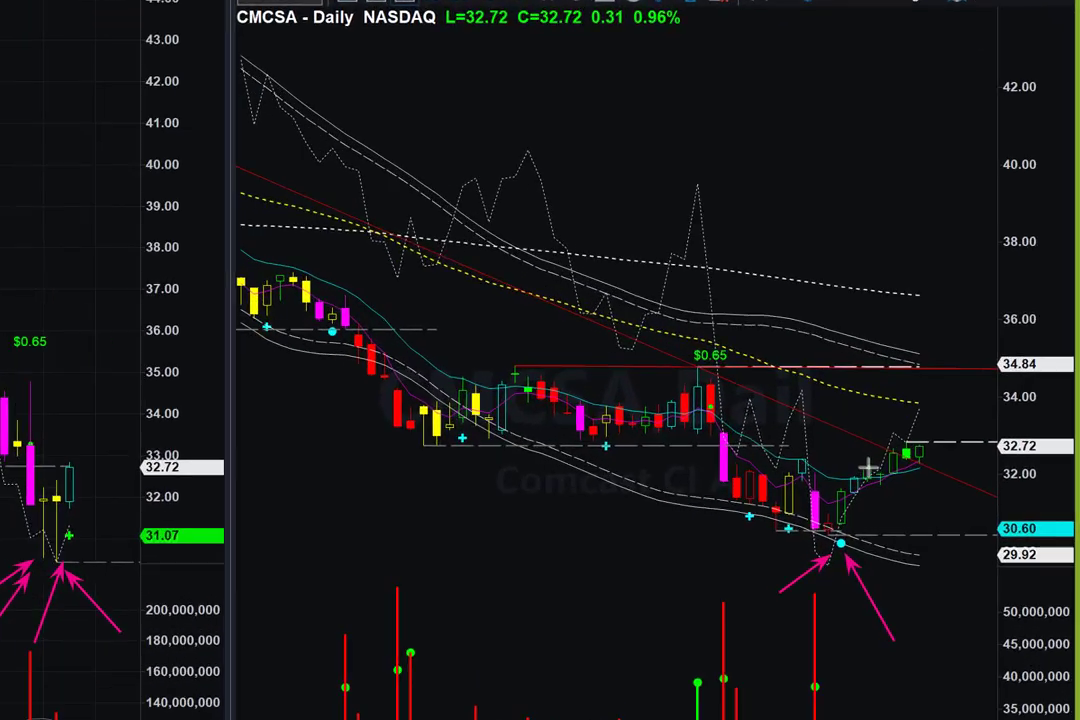
- Mark the descending trendline, recent low and latest bars on the CMCSA Daily chart with arrows, including one upward, and clear the annotations
drag(791, 505, 915, 567)
drag(726, 584, 814, 586)
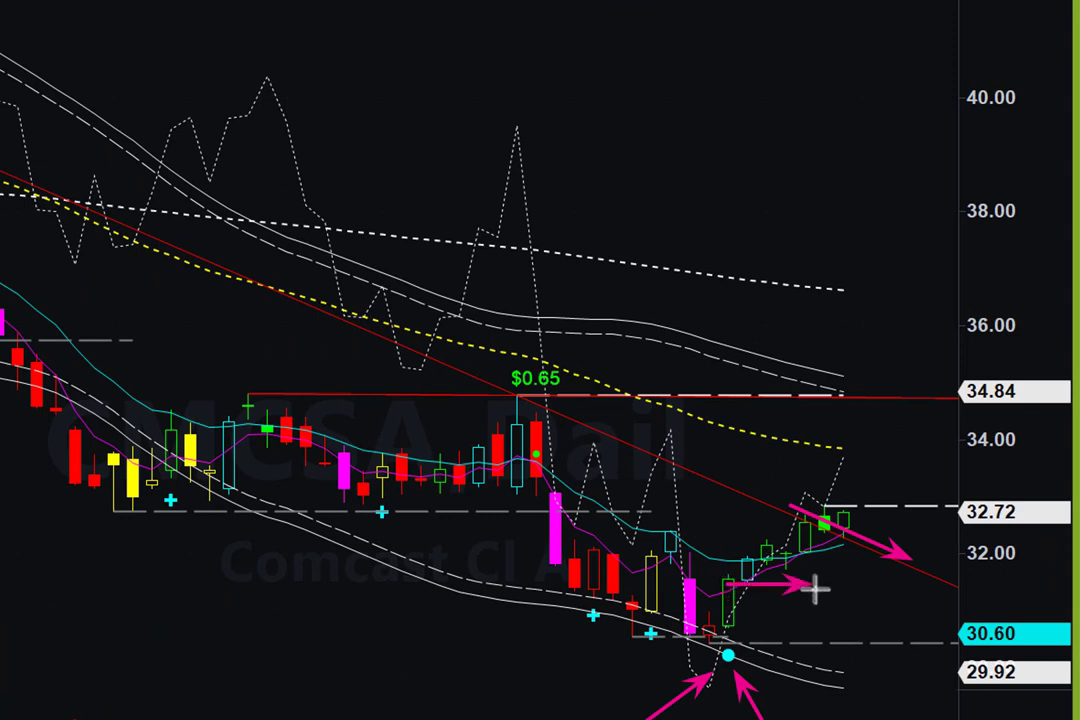
drag(733, 651, 832, 652)
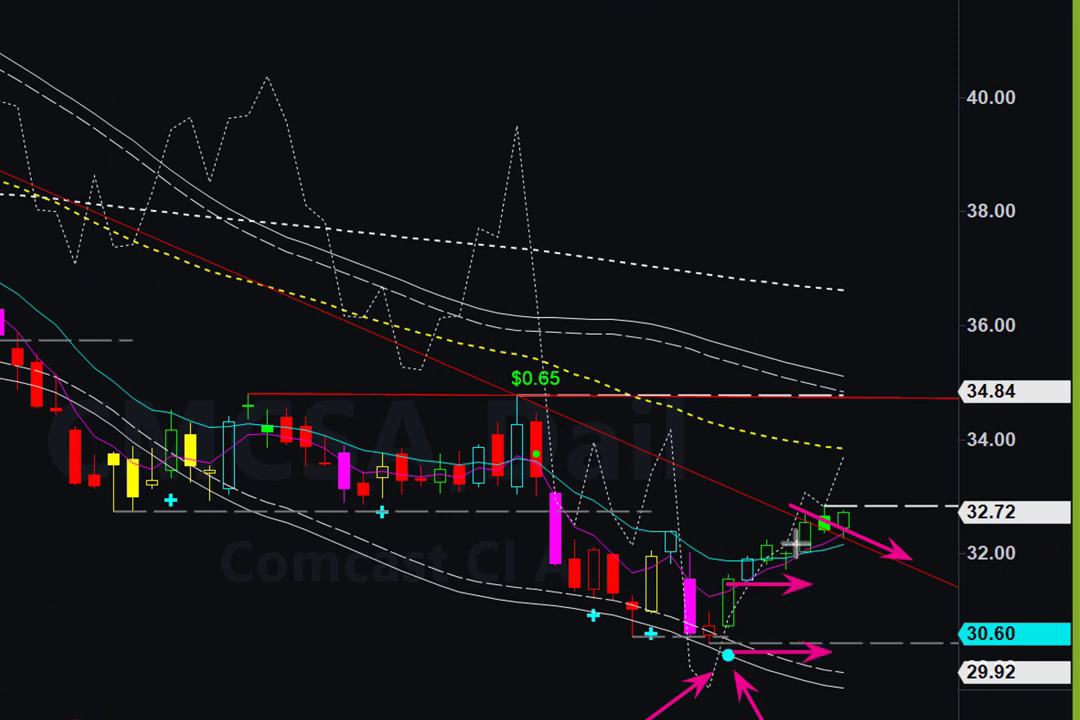
mouse_move(793, 517)
mouse_down()
mouse_move(882, 492)
mouse_move(955, 517)
mouse_up()
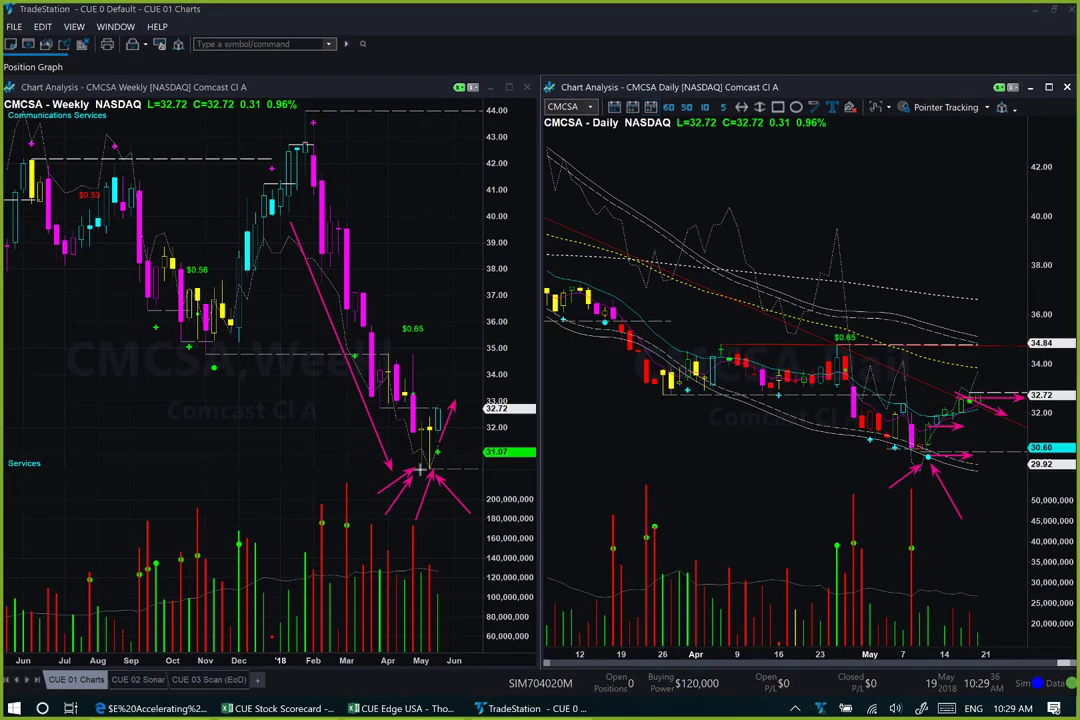
drag(972, 398, 1000, 372)
key(Escape)
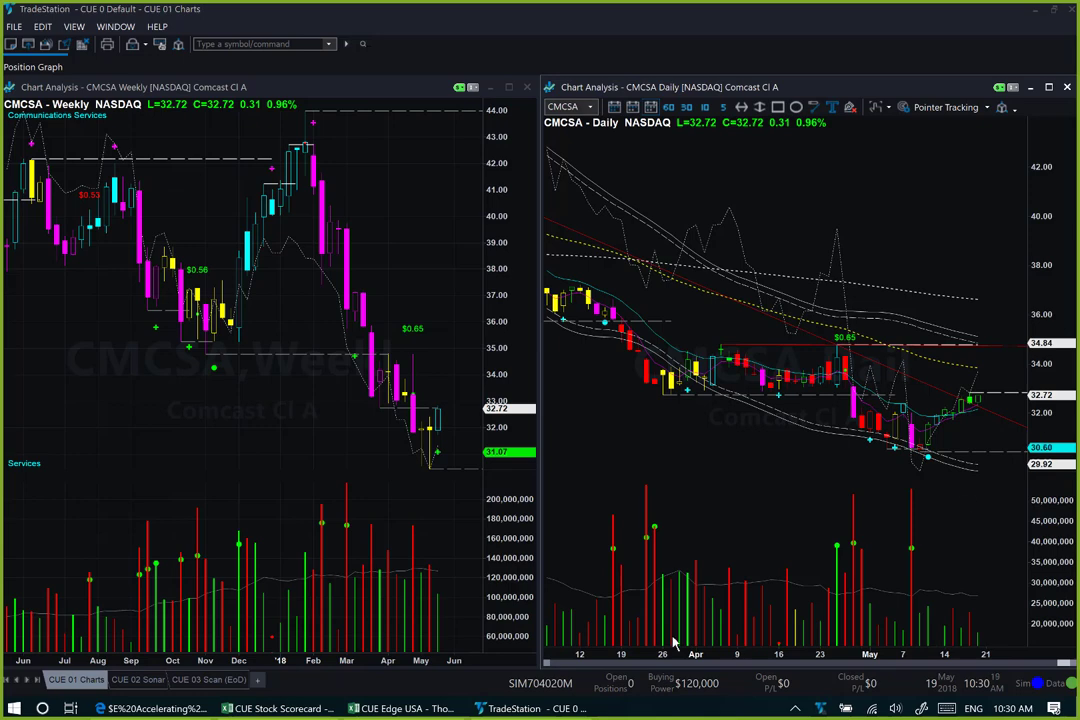
- Switch to the Decelerating Industries chart in the browser and underline Information Technology in its note with an arrow
click(156, 708)
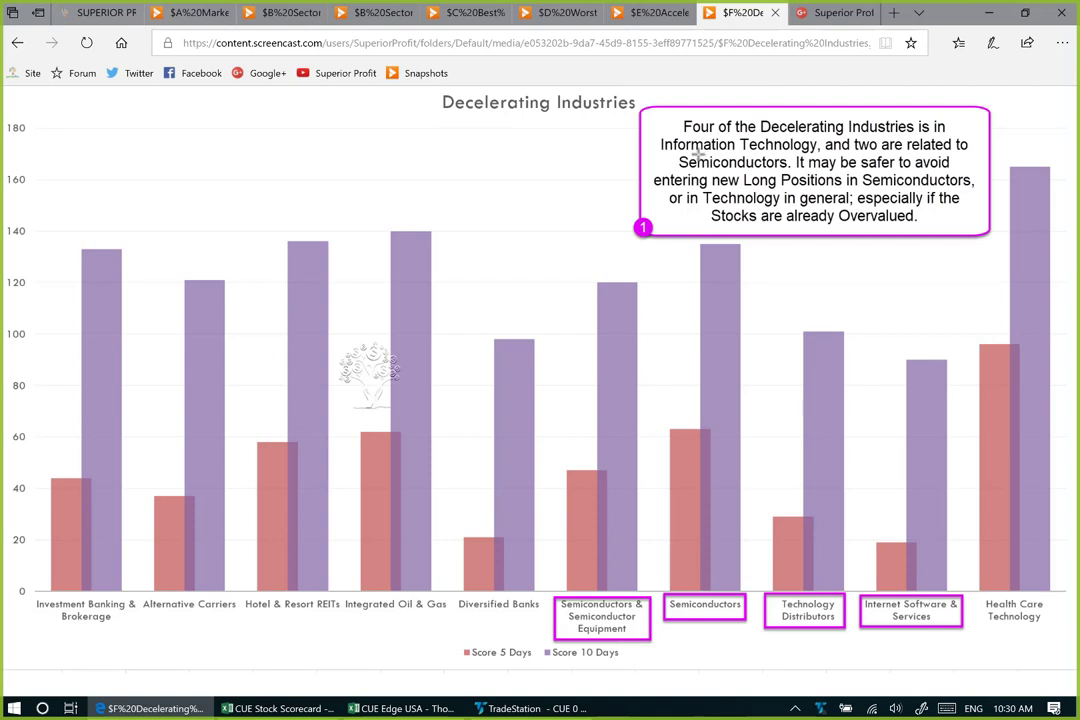
drag(693, 152, 820, 150)
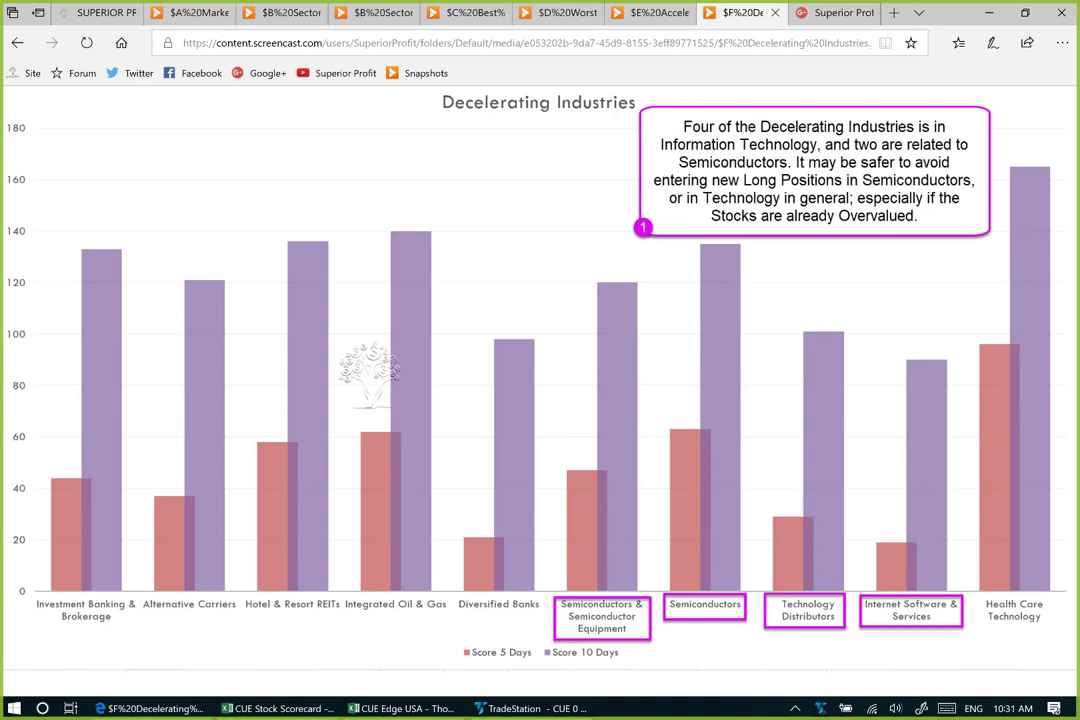
- Switch to the CUE Edge USA workbook and sort the Industry sheet by Pace 5D in ascending order
click(400, 708)
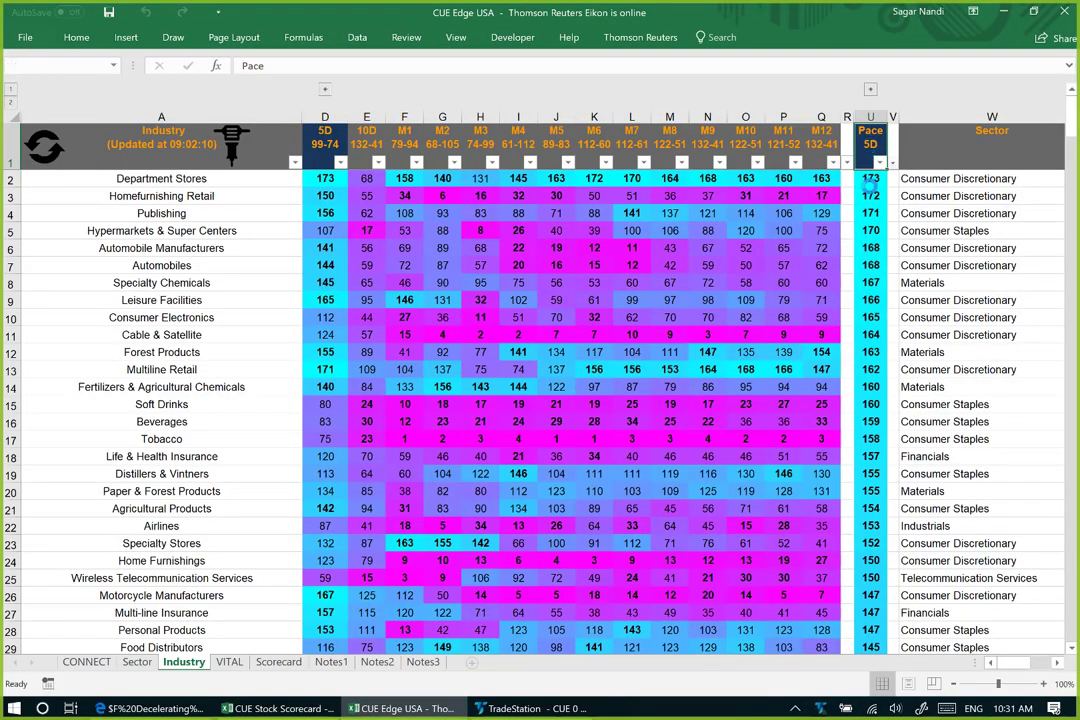
key(alt+a)
key(s)
key(a)
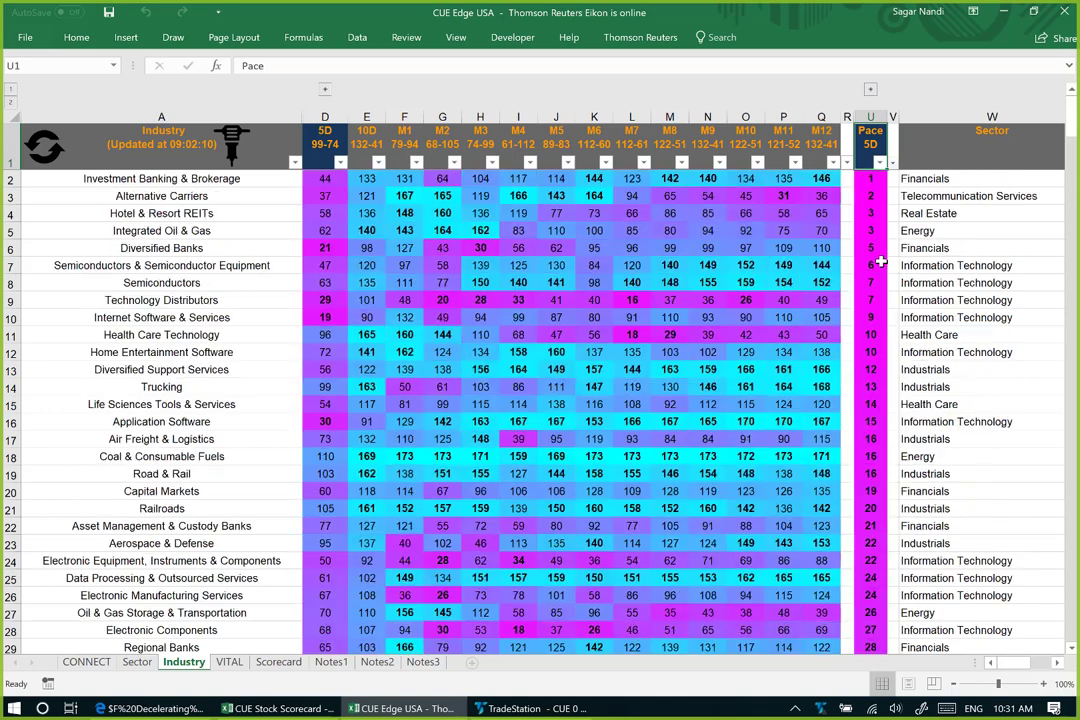
- Highlight the eleven lowest Pace 5D cells, then select the Semiconductors & Semiconductor Equipment and Semiconductors rows
drag(872, 178, 872, 348)
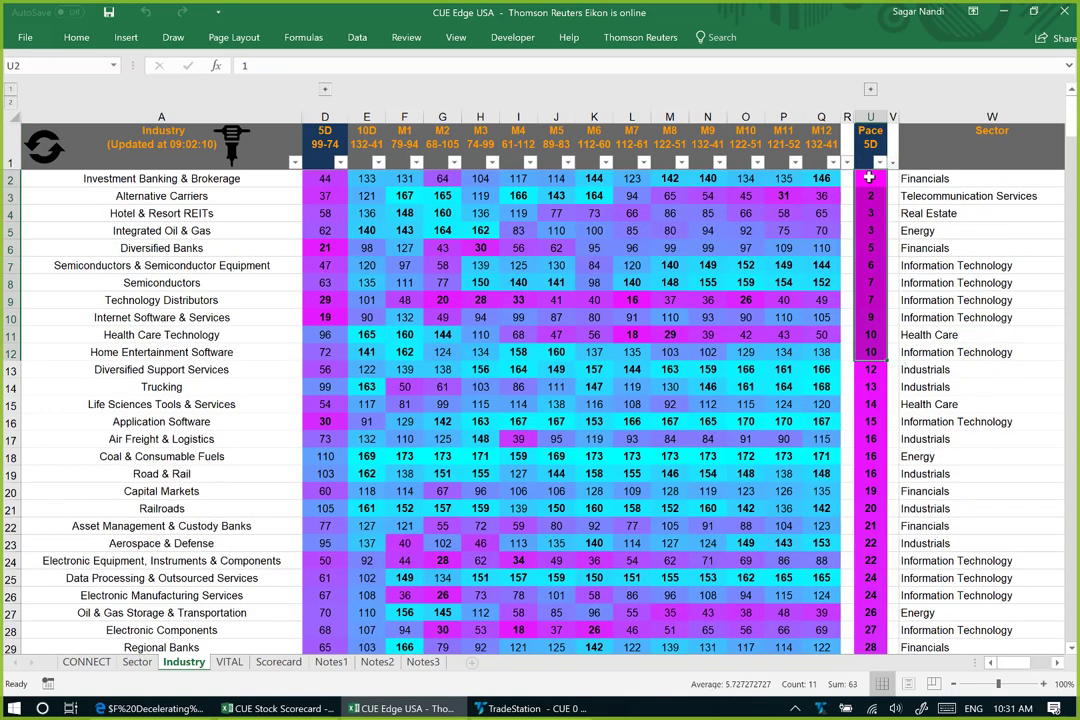
click(160, 230)
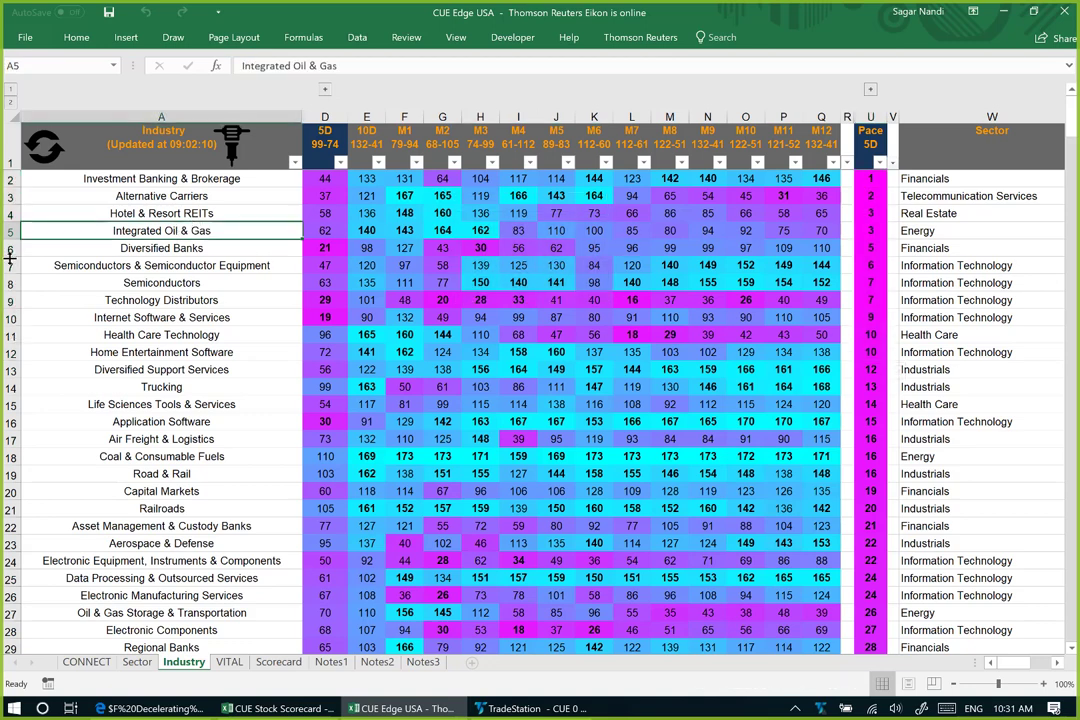
click(8, 268)
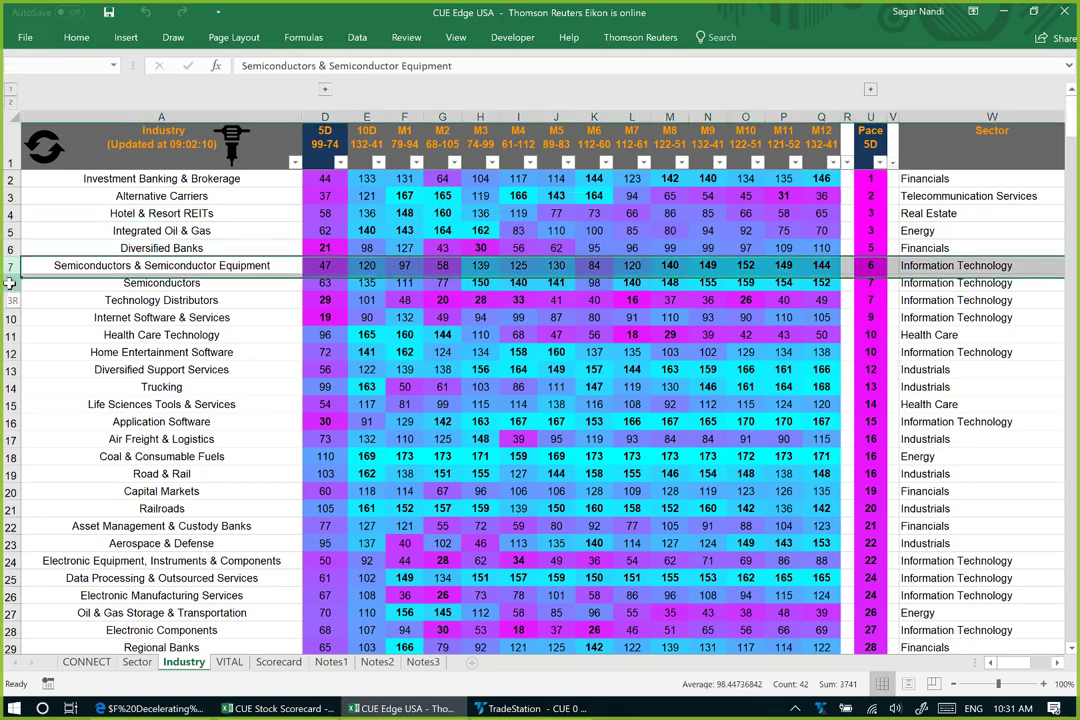
shift+click(9, 283)
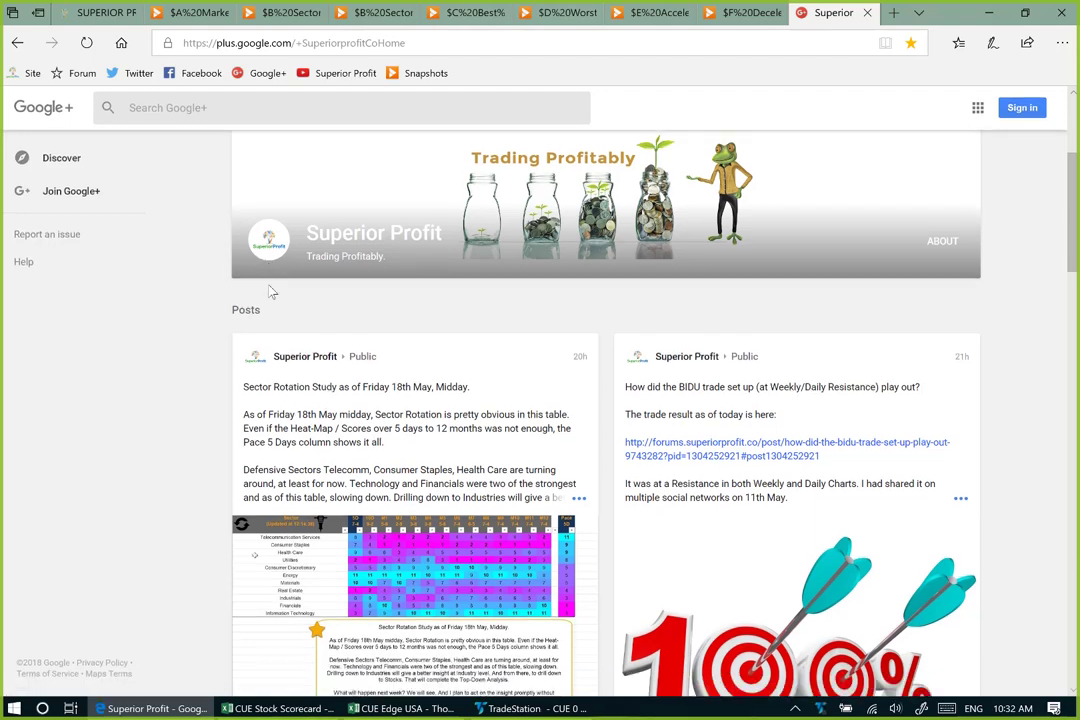
- View the Sector Rotation Study image on the Superior Profit Google+ page, then open the album in the Using Longer Term Resistance post
click(400, 585)
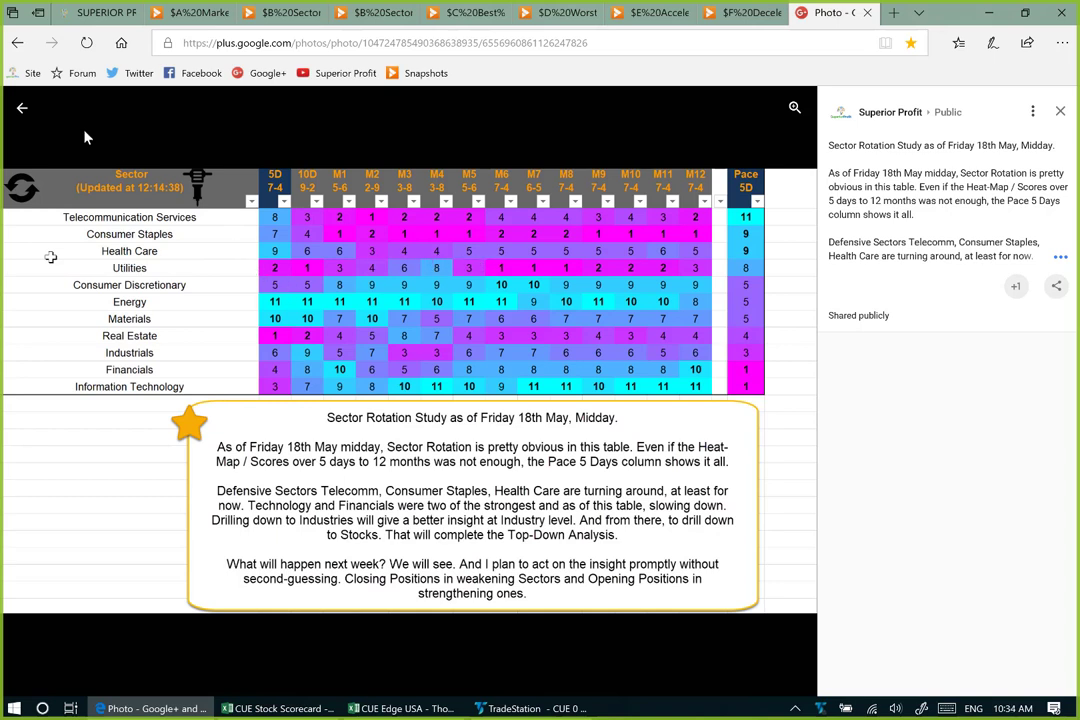
click(22, 110)
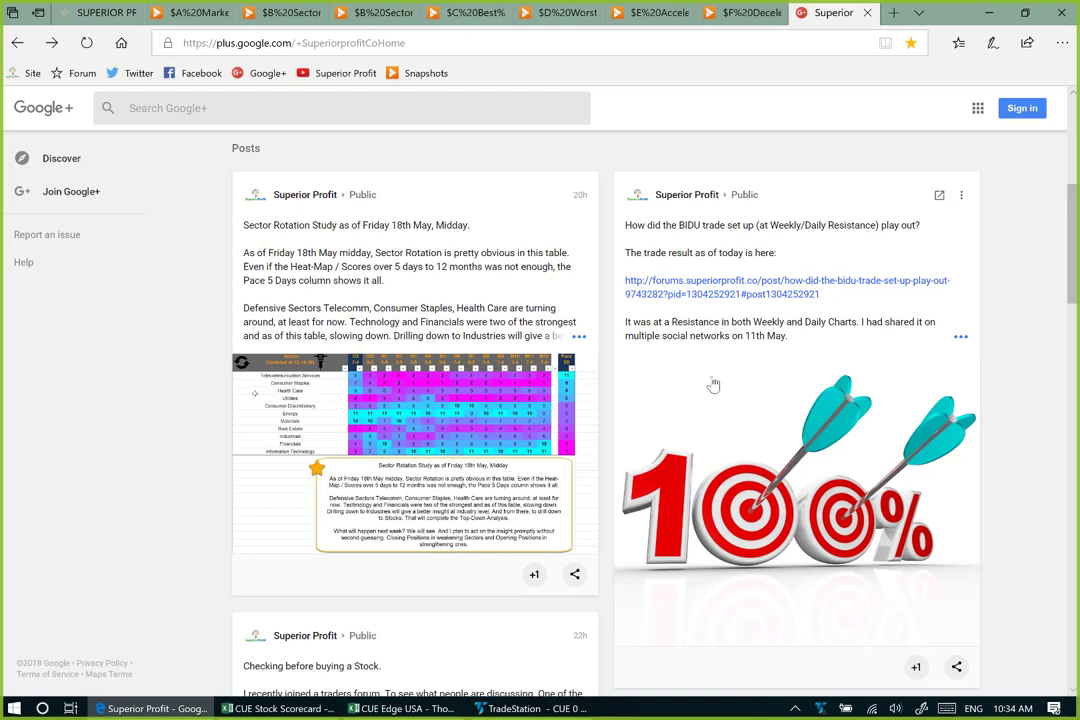
scroll(732, 377, down, 15)
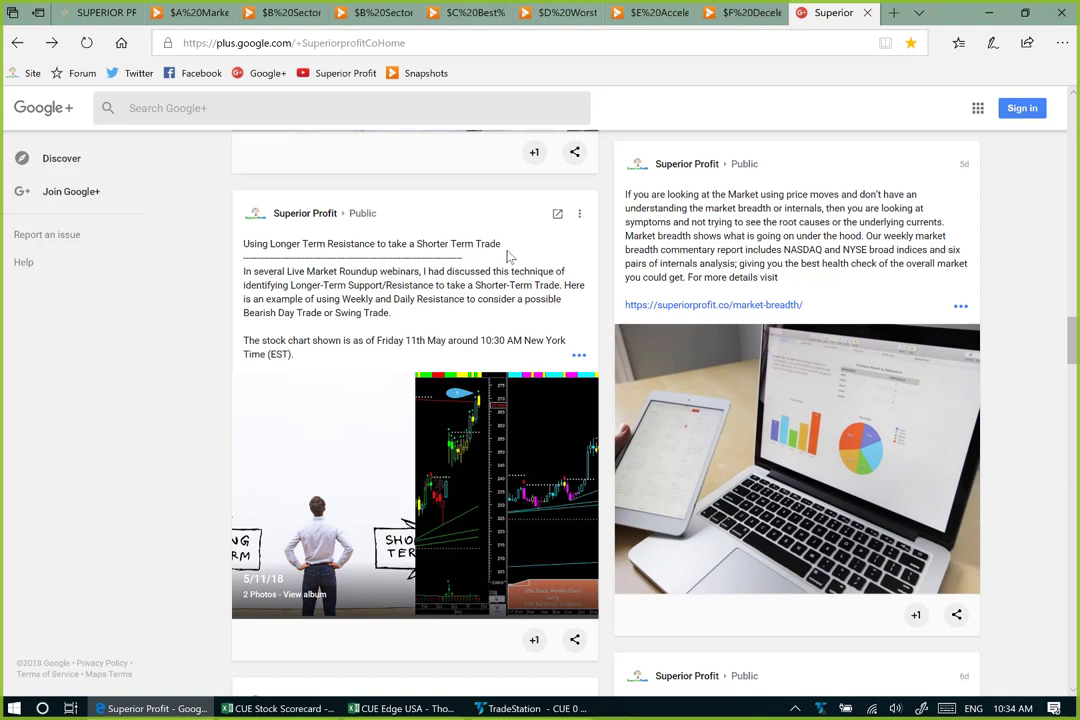
click(505, 467)
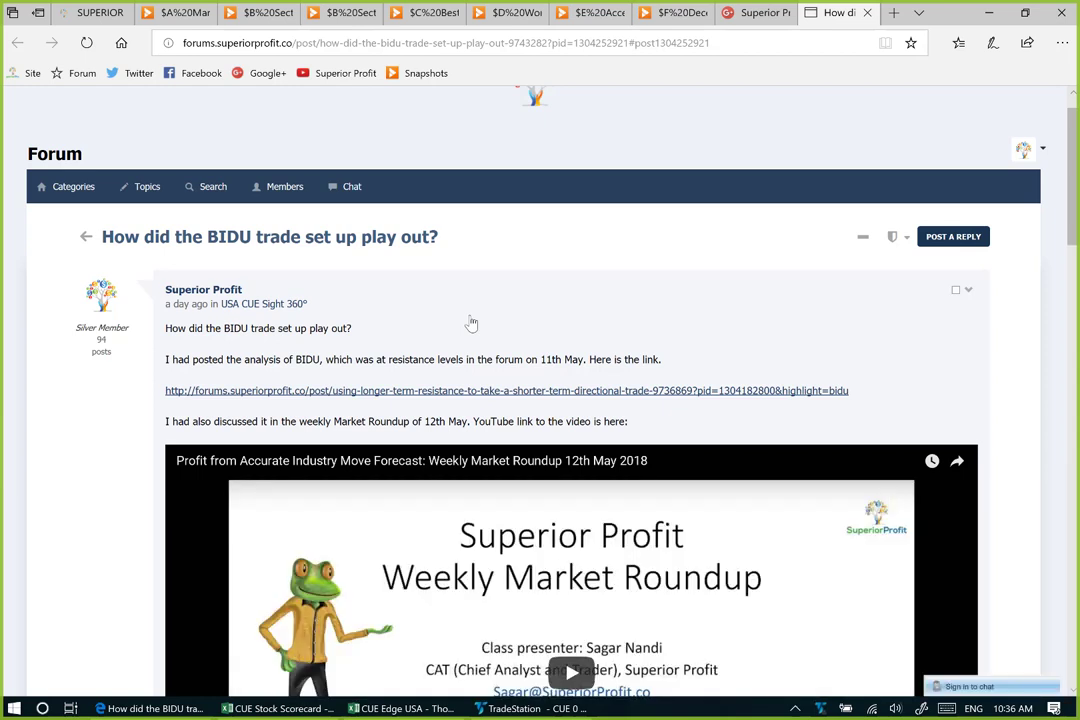
- Open the BIDU Short Call Vertical image in the forum post about how the BIDU trade set up played out
scroll(465, 325, down, 3)
scroll(461, 330, down, 7)
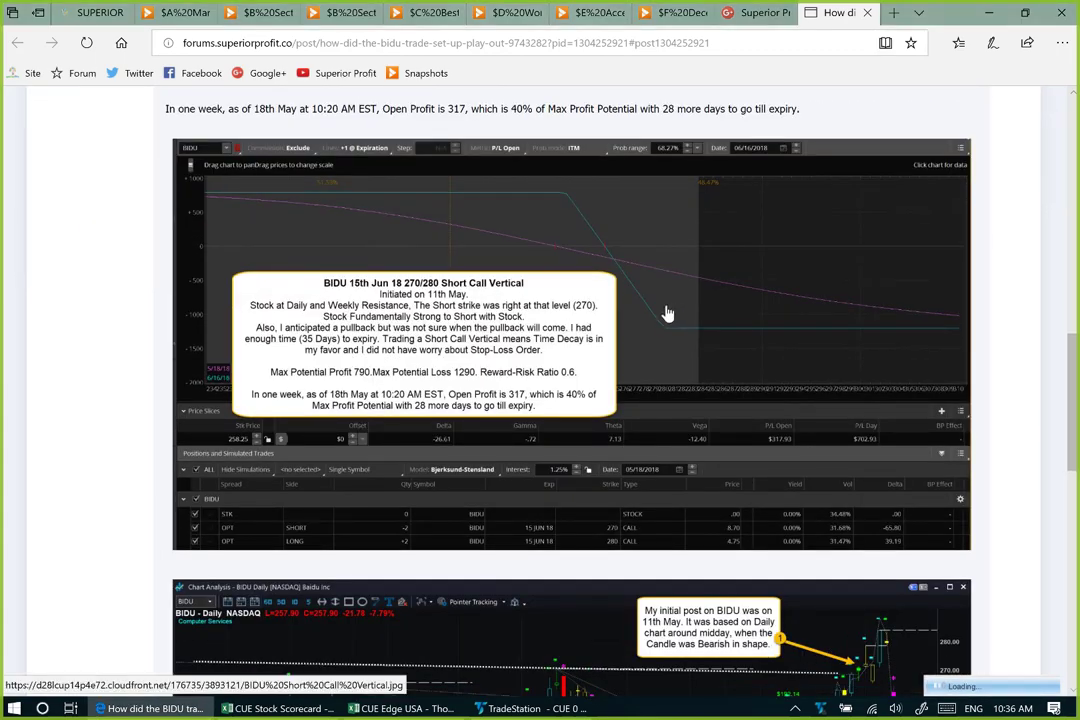
click(672, 312)
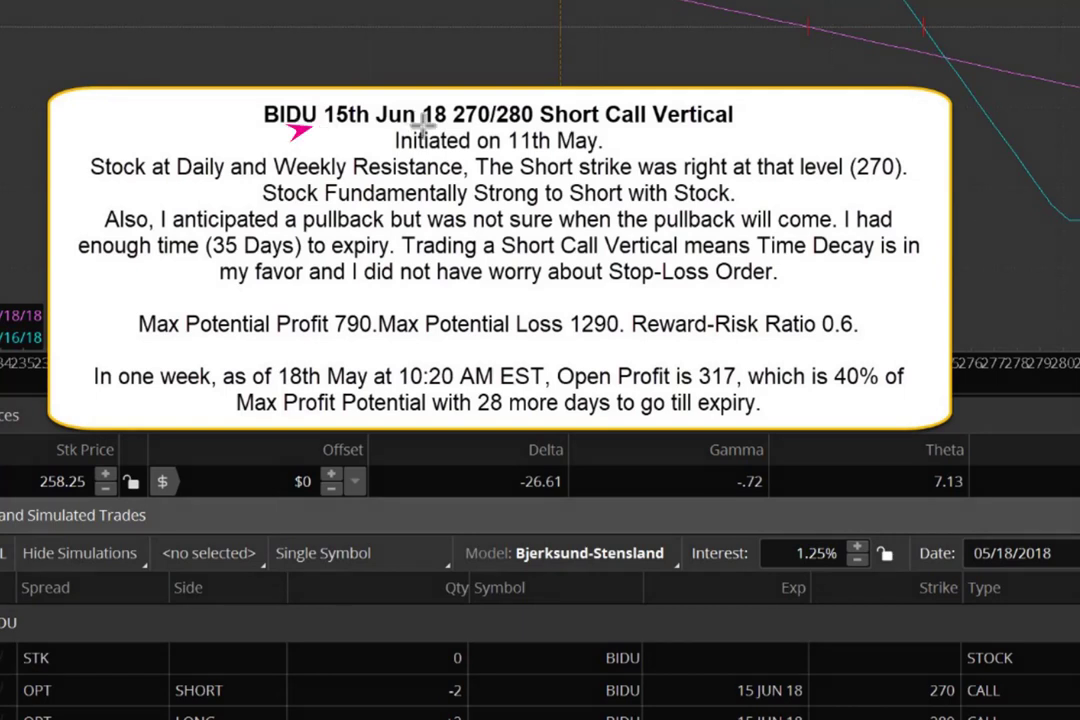
- Underline with arrows the BIDU Short Call Vertical title, the initiation date, the Daily and Weekly Resistance phrase and the short strike phrase
drag(423, 124, 717, 118)
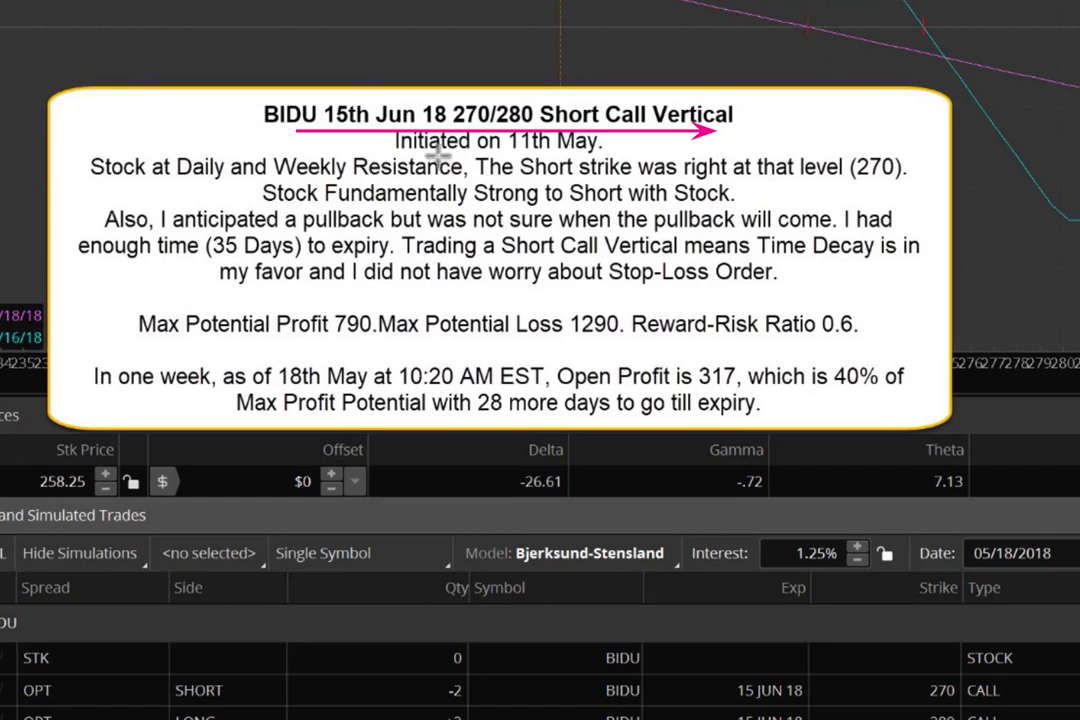
drag(440, 158, 630, 152)
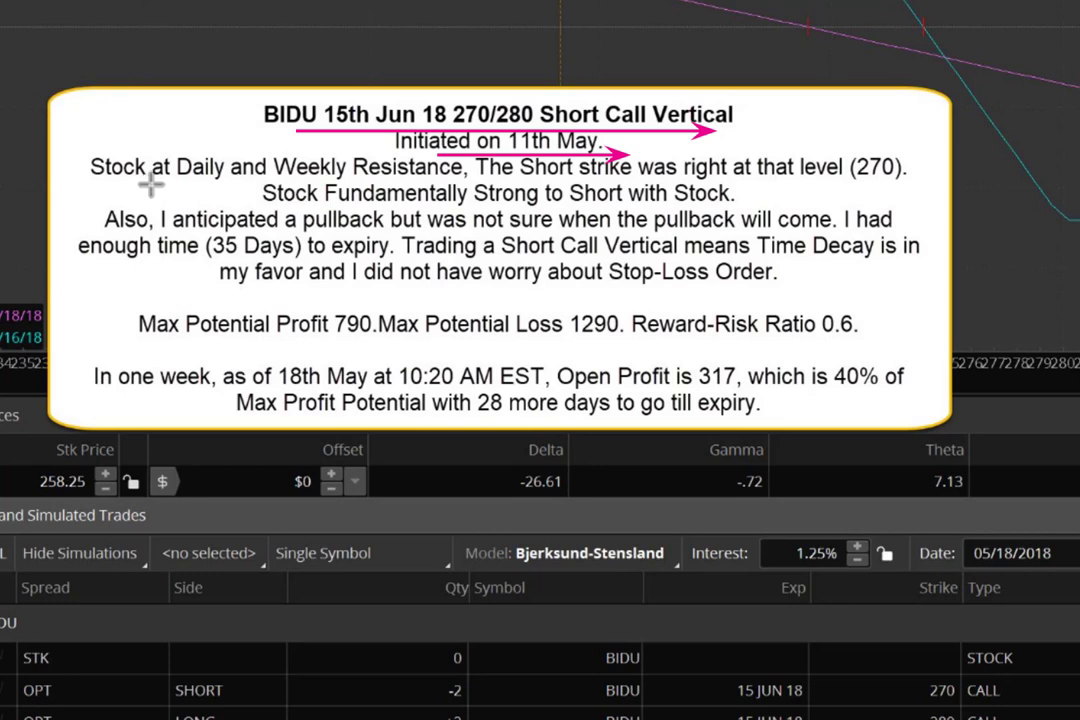
drag(146, 186, 400, 184)
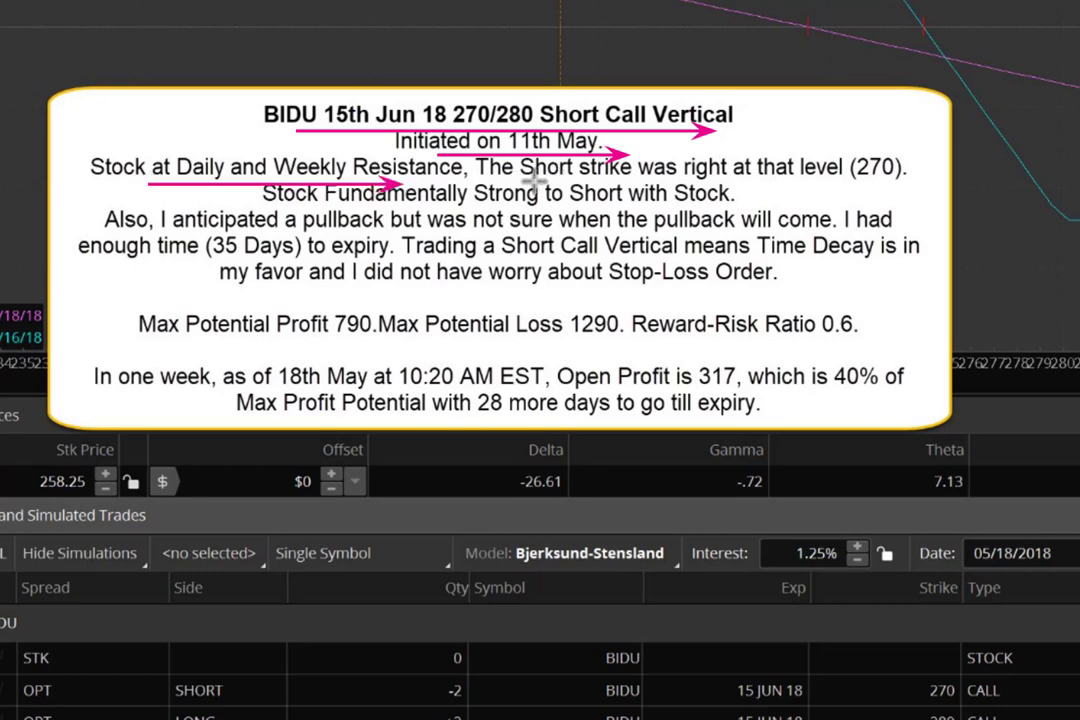
drag(540, 180, 795, 180)
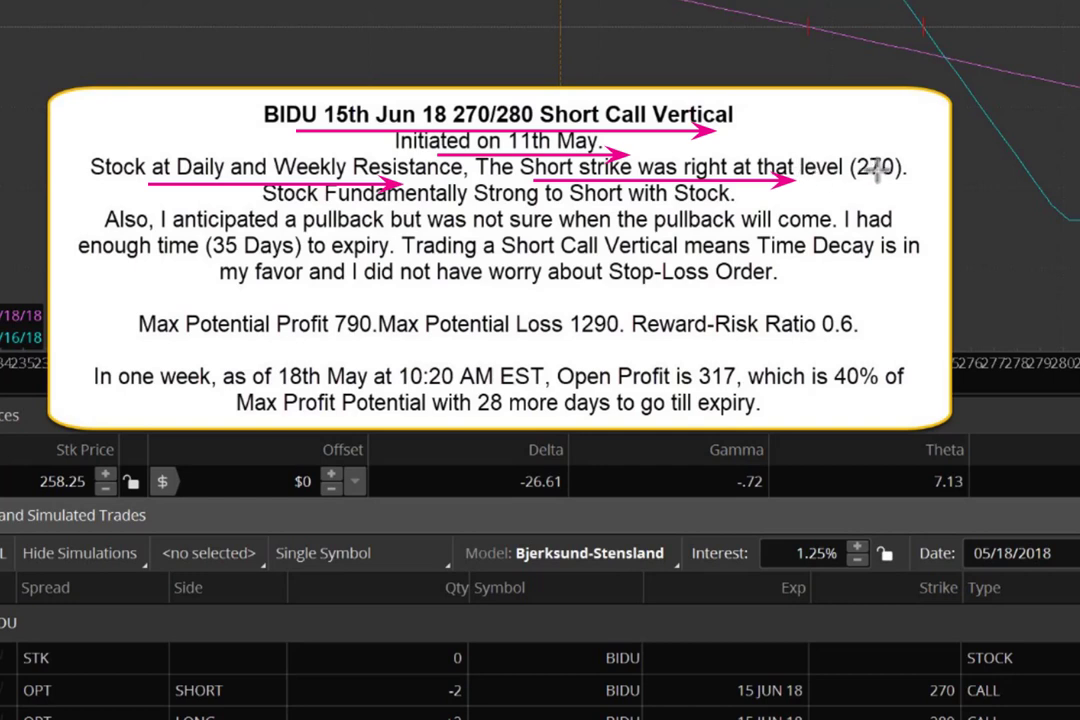
- Point arrows at the 270 resistance level in the note and at the 270 and 280 strikes in its title
drag(870, 128, 870, 152)
drag(440, 50, 468, 101)
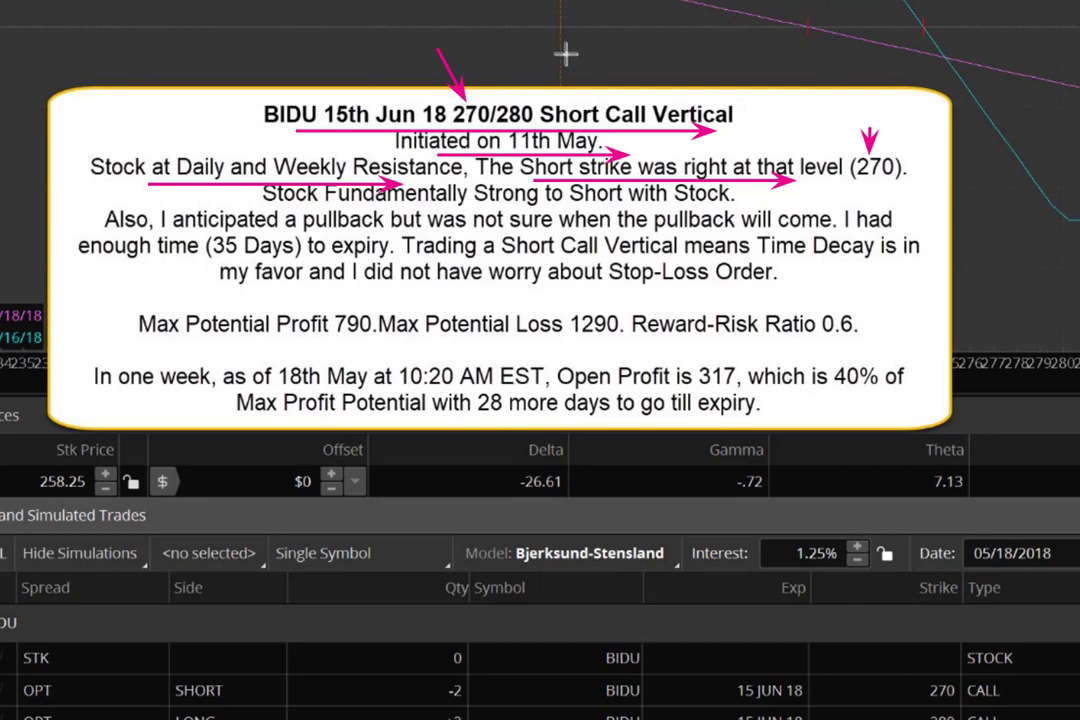
drag(563, 53, 524, 100)
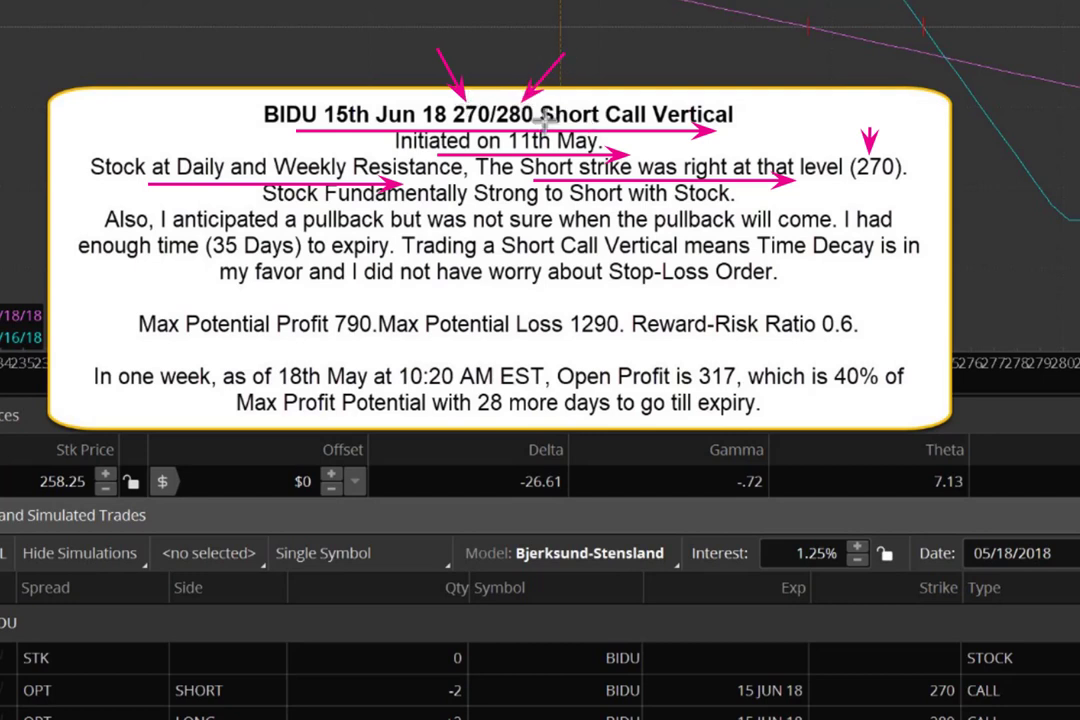
drag(826, 135, 860, 154)
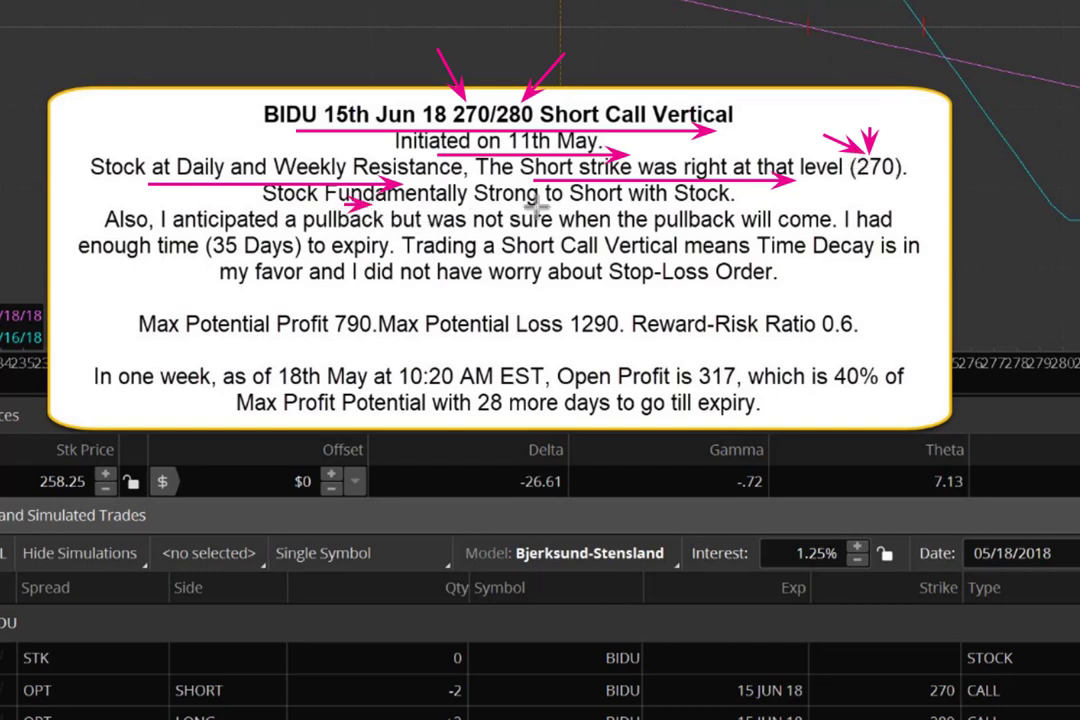
- Underline with arrows the note's lines on the stock being fundamentally strong, the anticipated pullback and the 35 days to expiry
drag(345, 206, 668, 204)
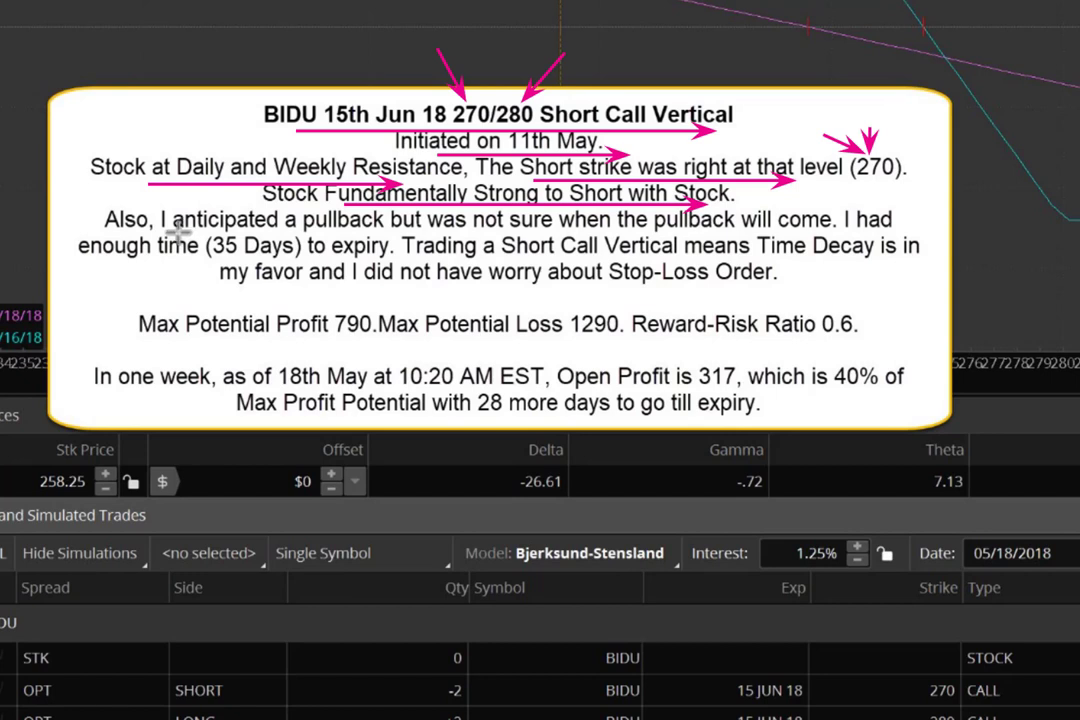
drag(178, 233, 490, 230)
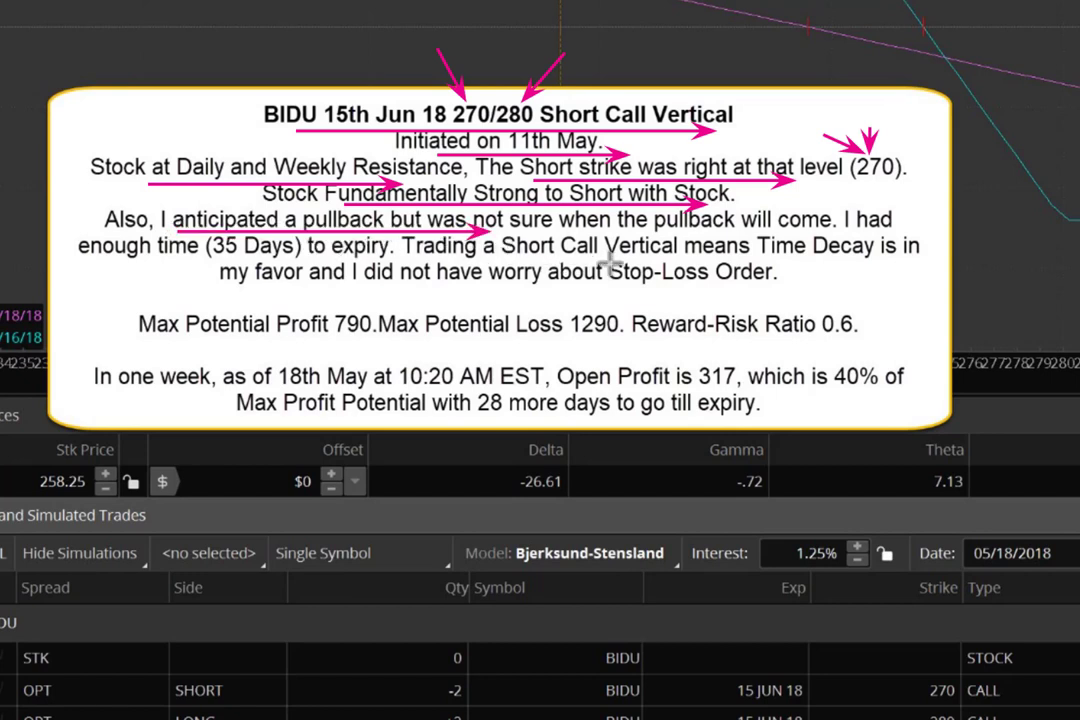
drag(609, 262, 843, 245)
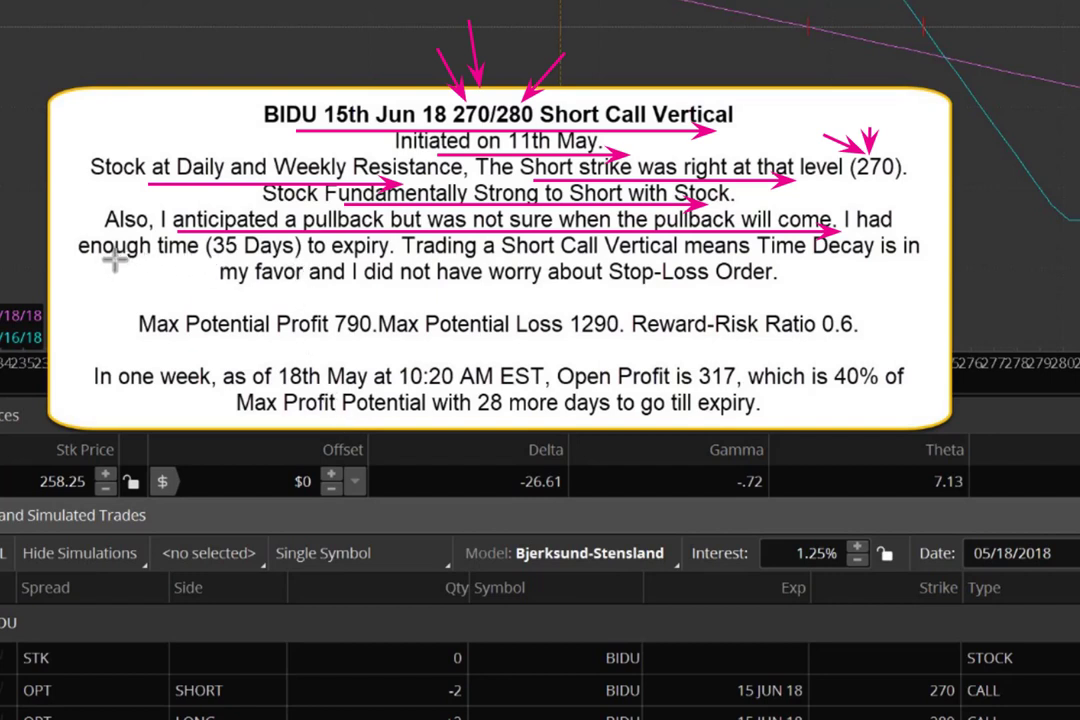
drag(115, 258, 420, 256)
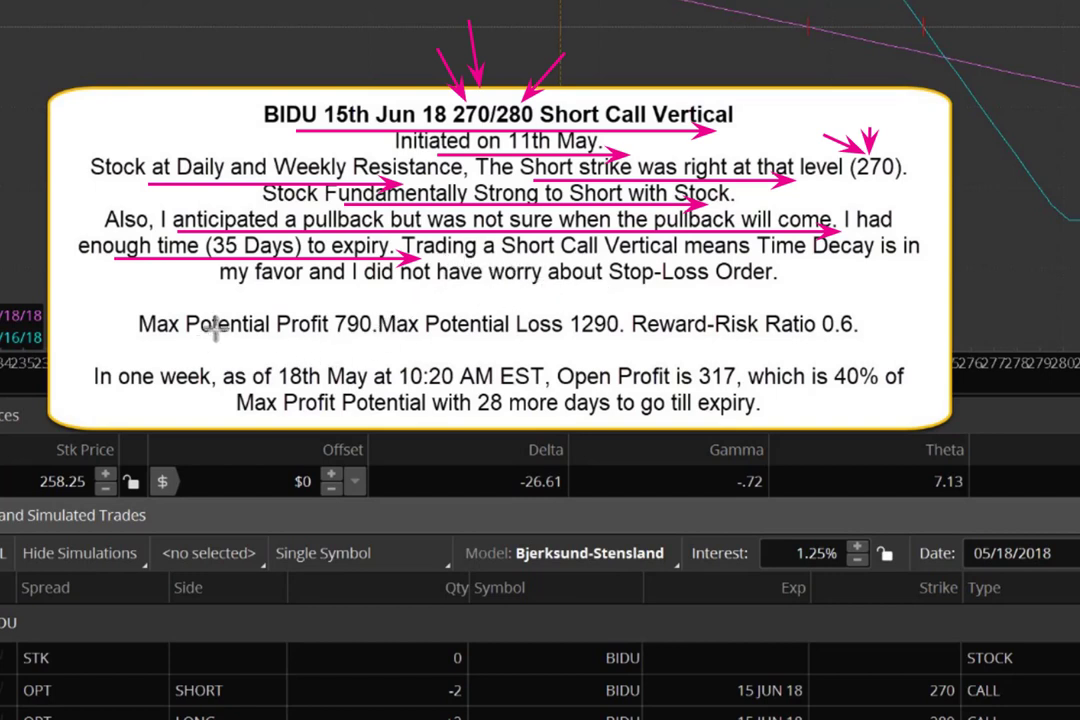
- Add more arrows at the 270 and 280 strikes, and underline the Max Potential Profit, Max Potential Loss and Reward-Risk Ratio line
drag(388, 75, 462, 102)
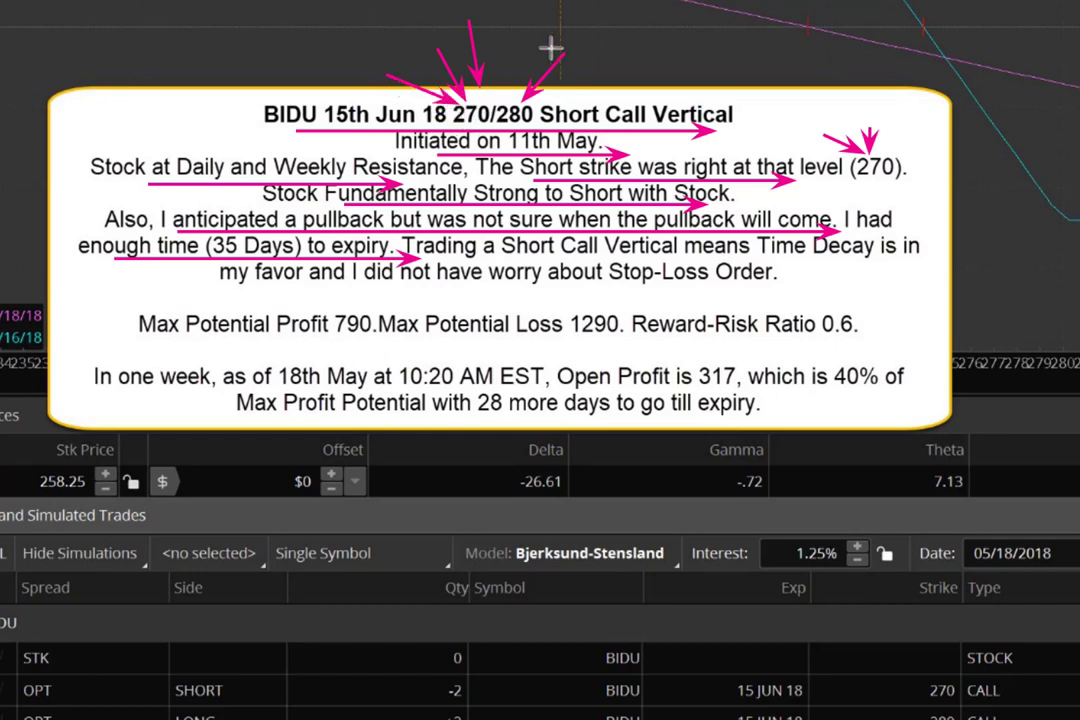
drag(513, 36, 510, 103)
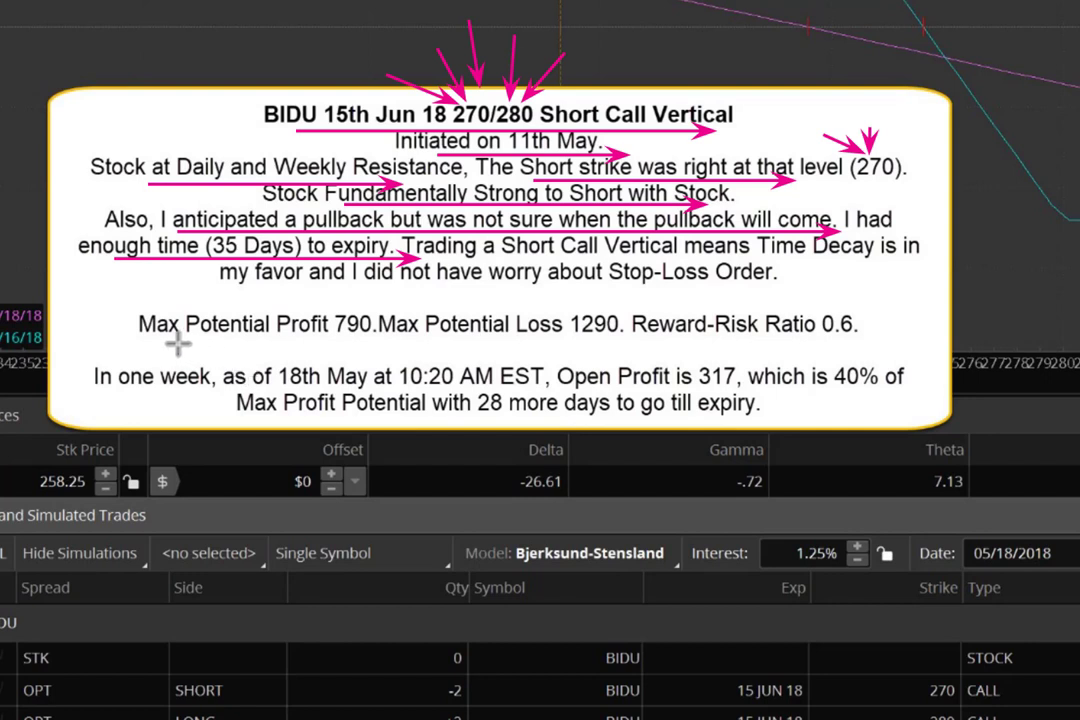
drag(166, 343, 190, 342)
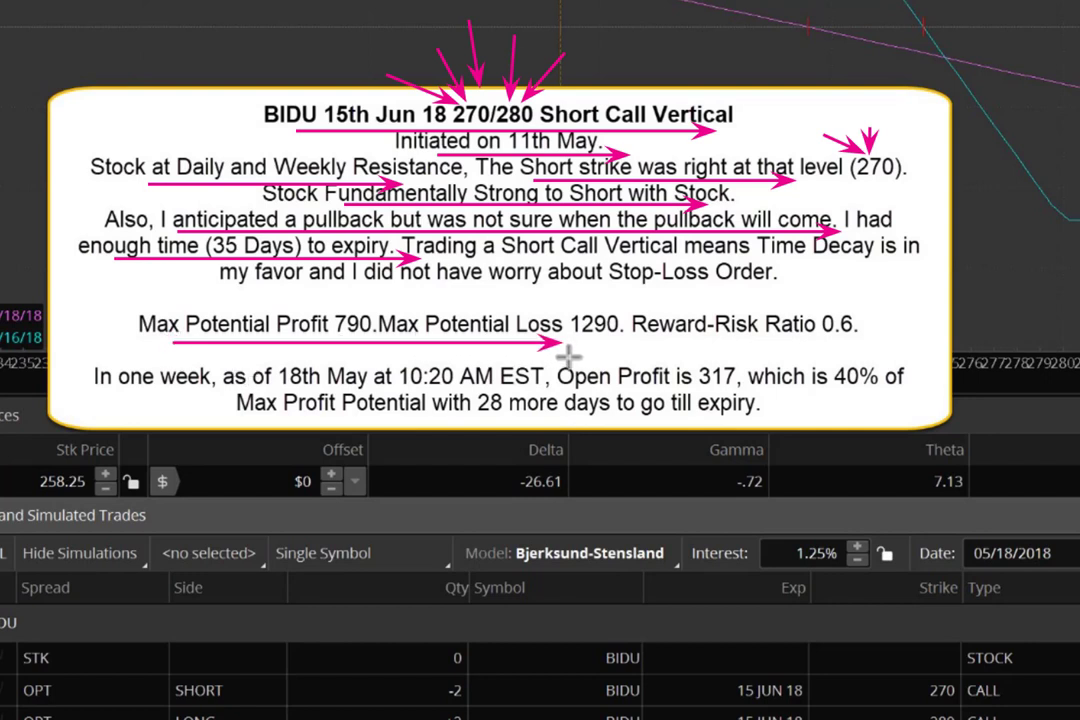
drag(679, 365, 846, 355)
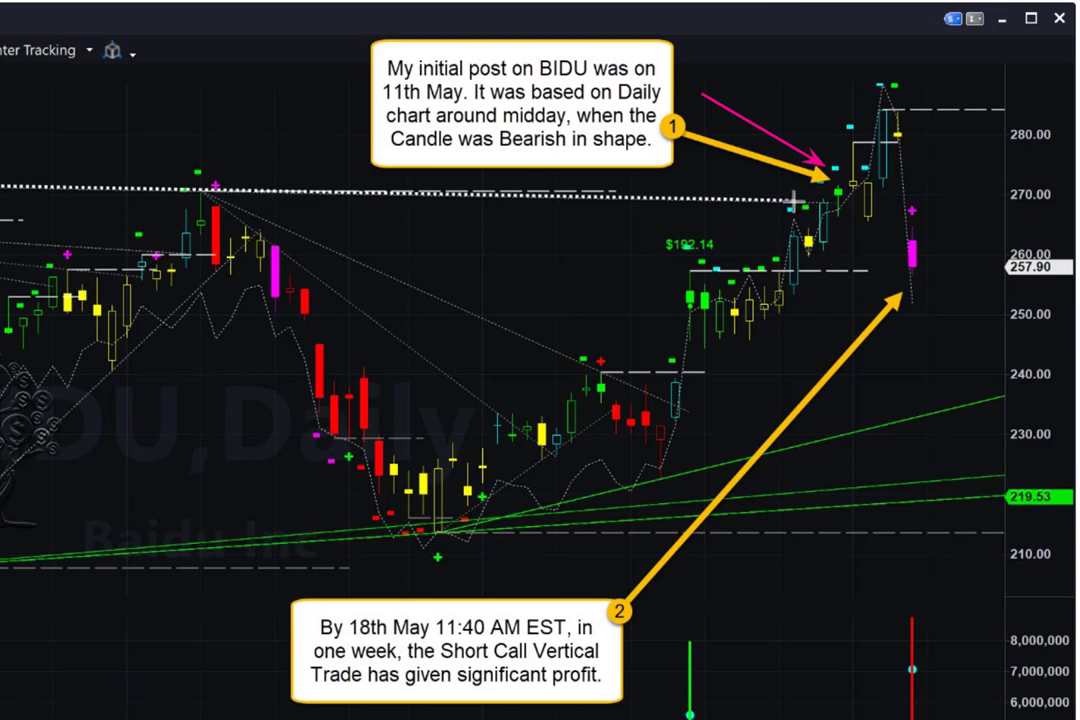
- Extend the resistance line near 270 with an arrow on the BIDU Daily chart, and point arrows at the 11th May candle
drag(801, 202, 866, 207)
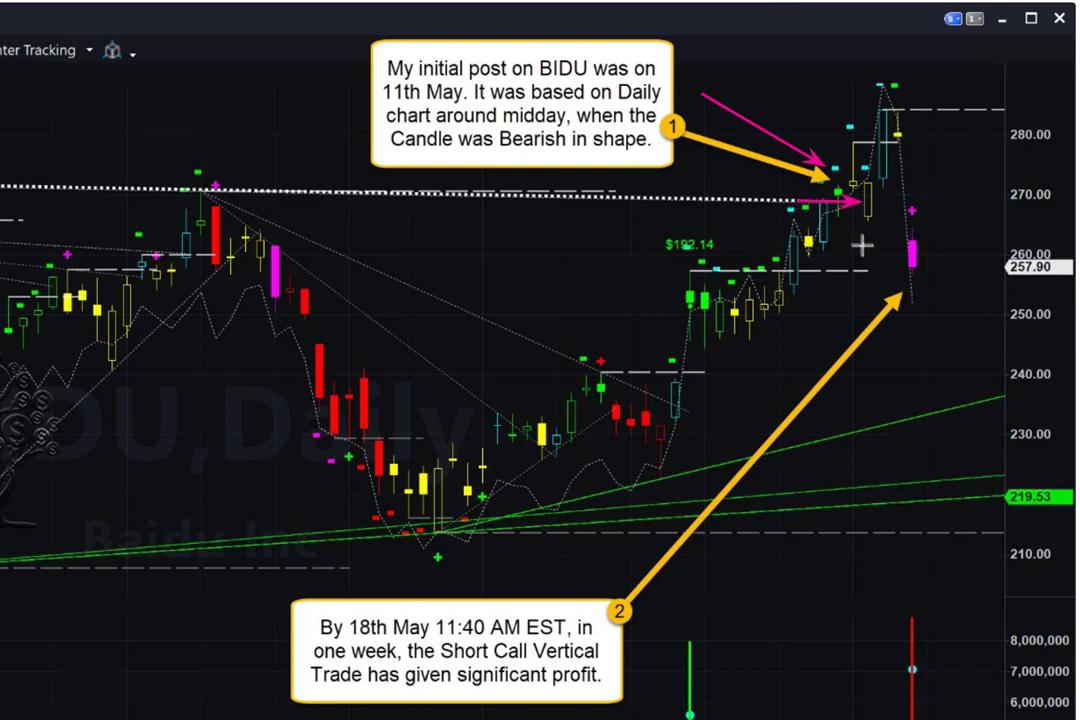
drag(861, 264, 845, 232)
drag(791, 89, 828, 160)
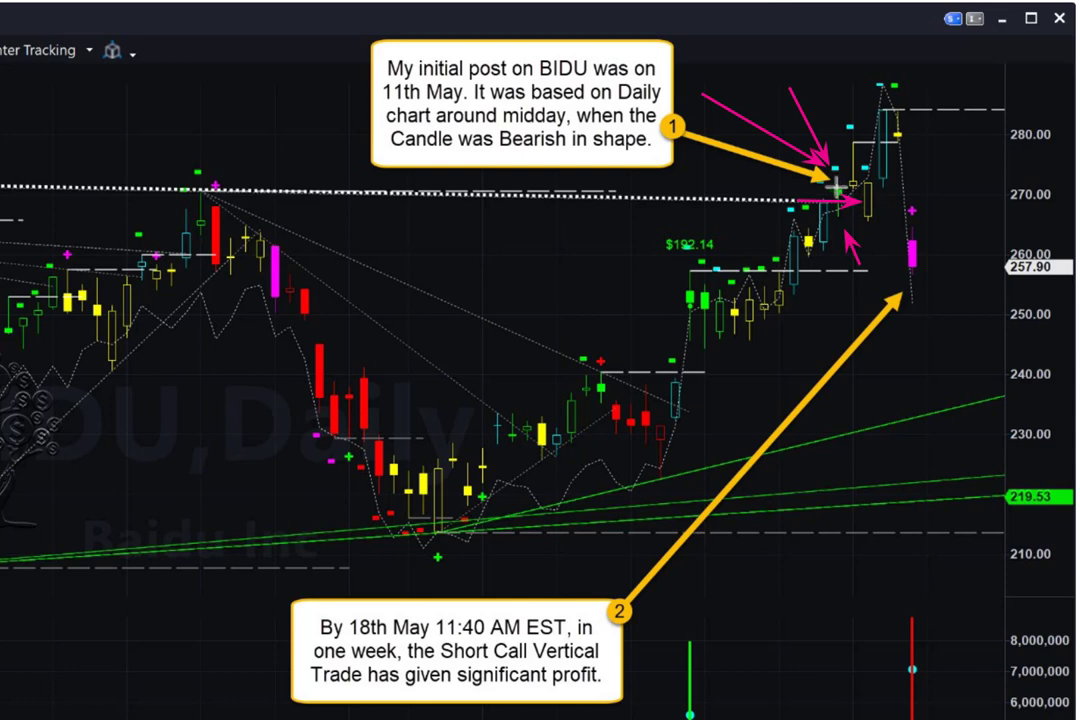
- Draw arrows along BIDU's rally to its peak and its drop to the 18th May candle, and extend the resistance line near 270
drag(858, 125, 880, 60)
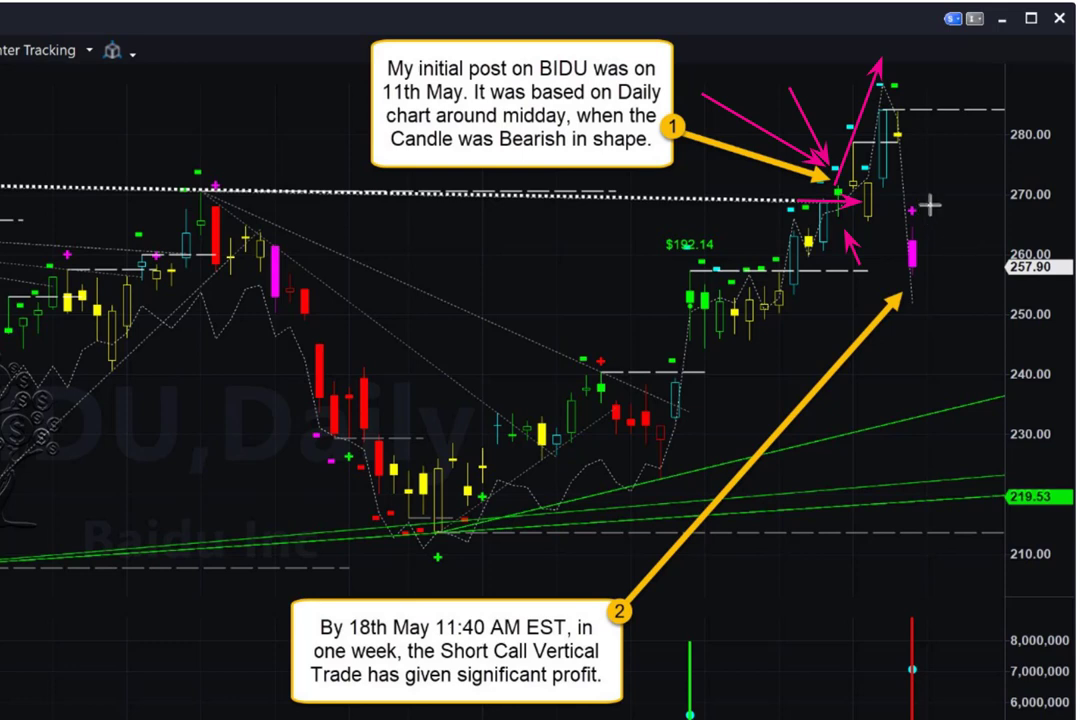
drag(914, 140, 937, 311)
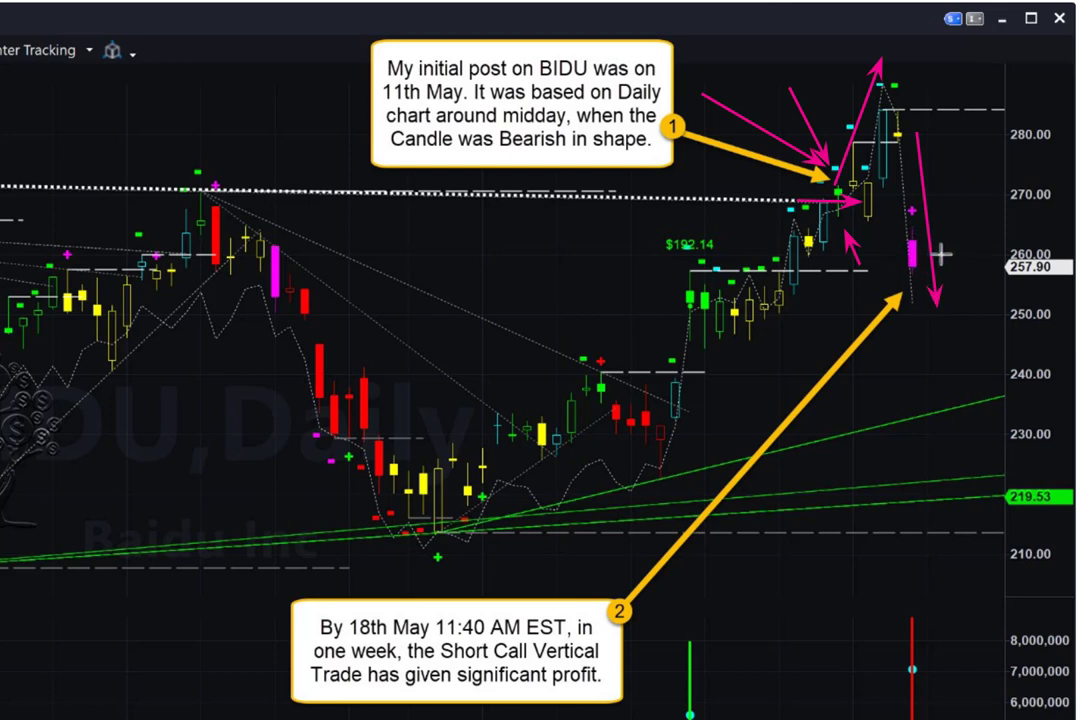
drag(856, 207, 1030, 204)
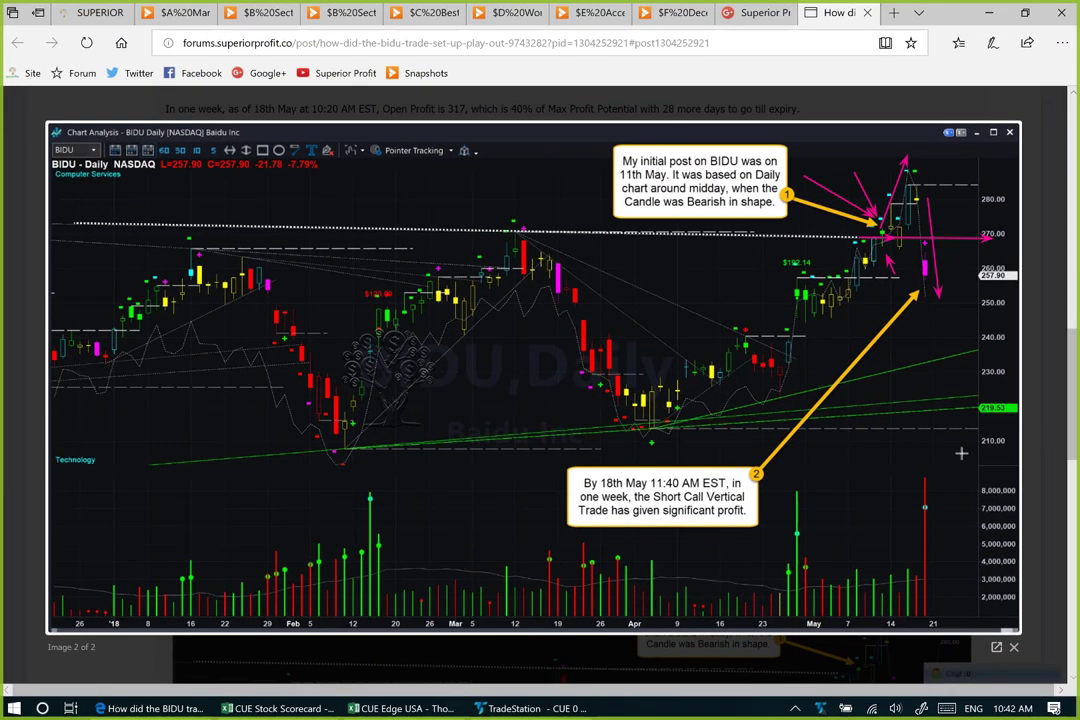
drag(961, 453, 930, 495)
drag(962, 336, 953, 321)
drag(803, 255, 982, 282)
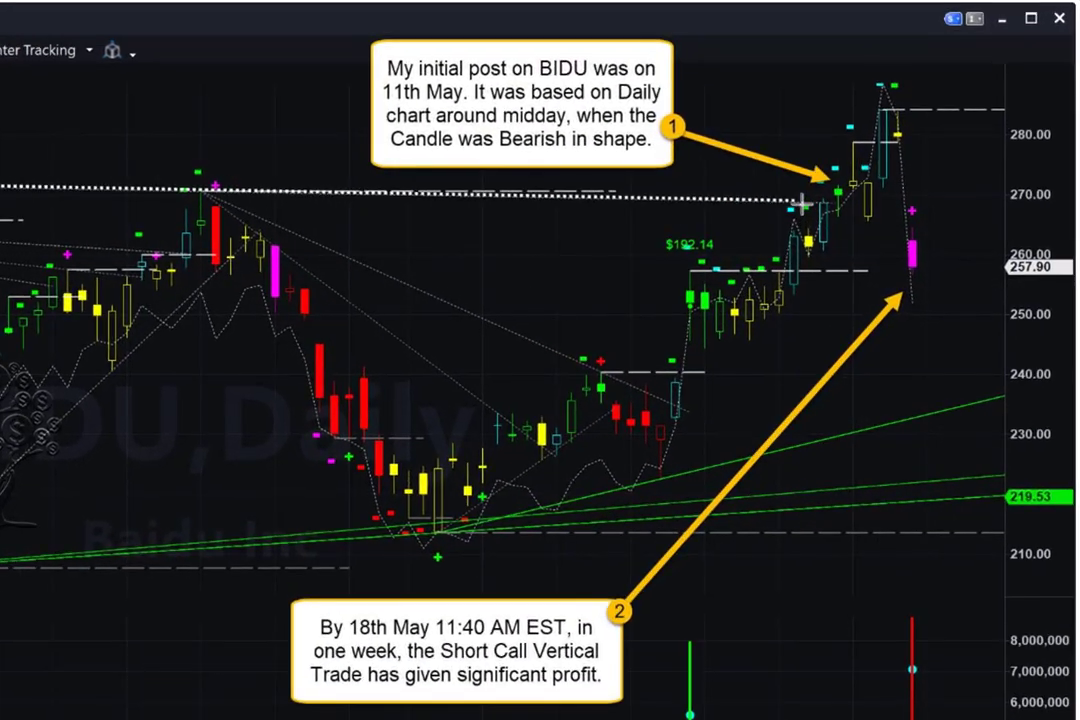
- Mark the resistance near 270, the levels near 265 and 240, and the 11th May candle with arrows, and clear the annotations
drag(809, 208, 992, 216)
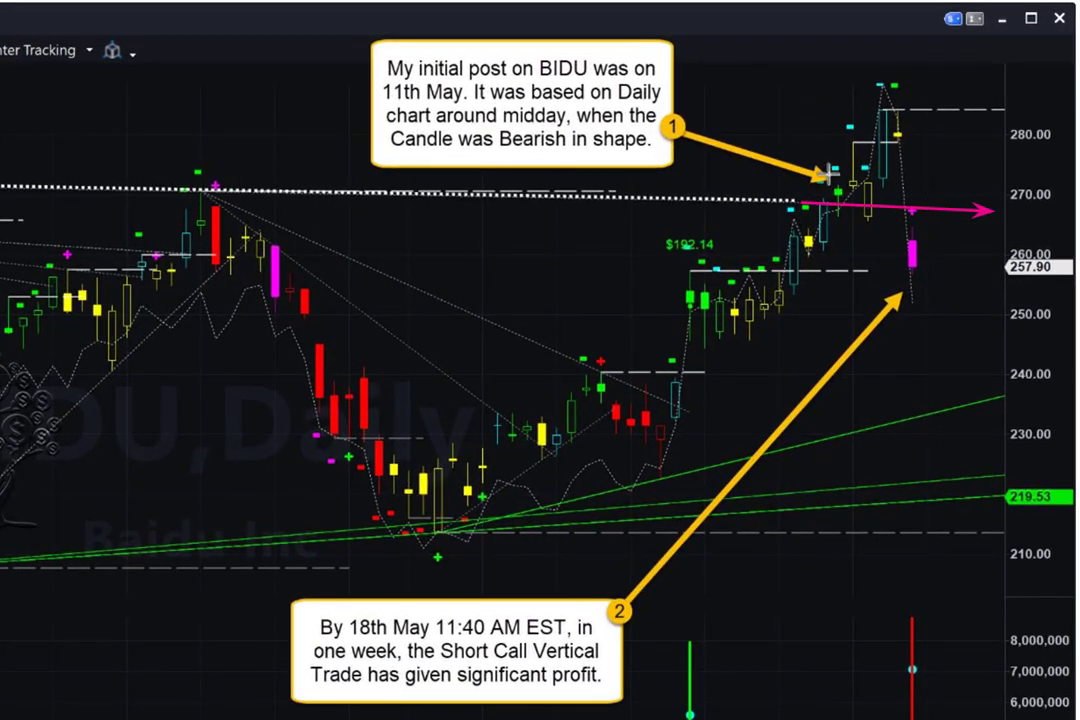
drag(809, 100, 831, 180)
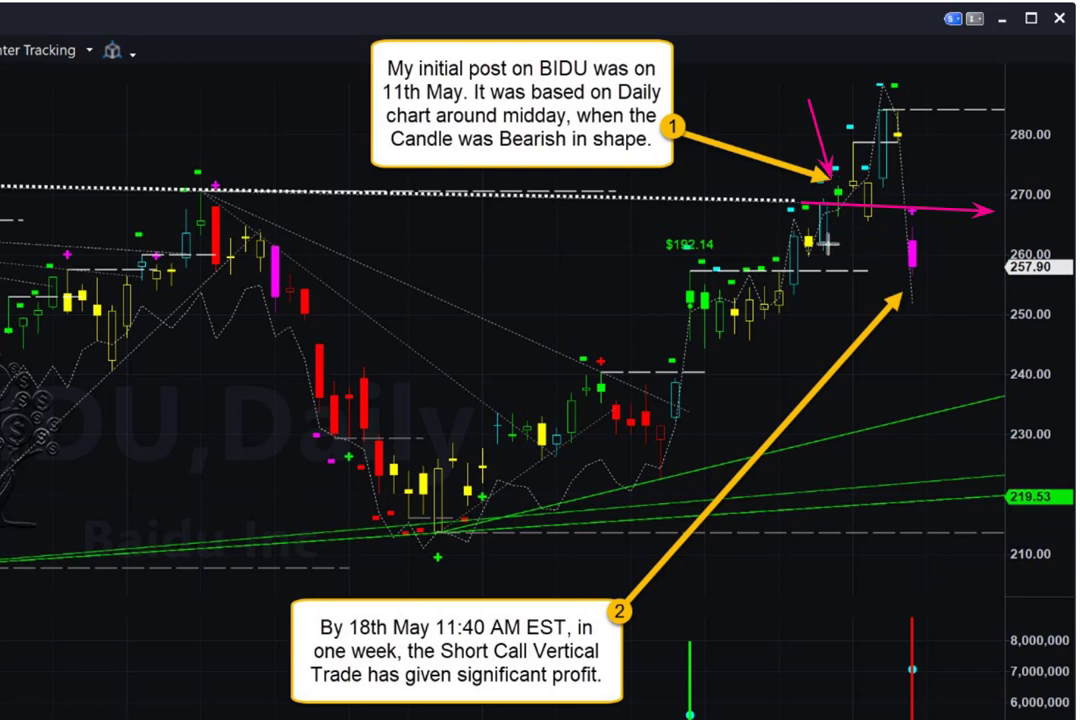
drag(289, 186, 845, 205)
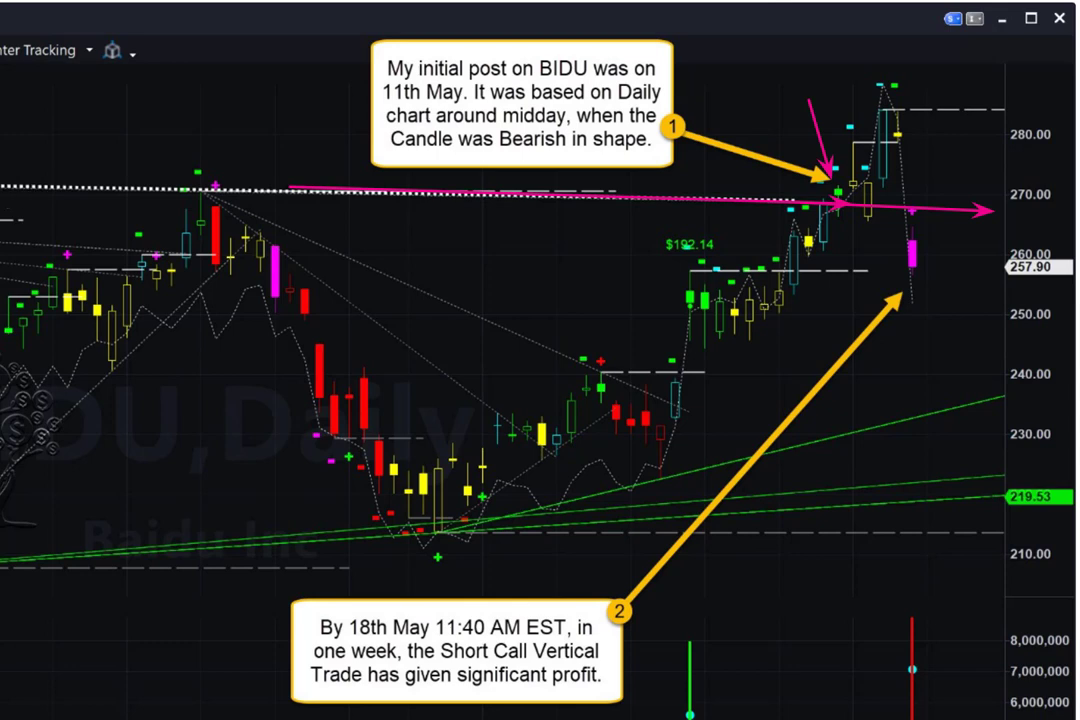
drag(297, 225, 985, 226)
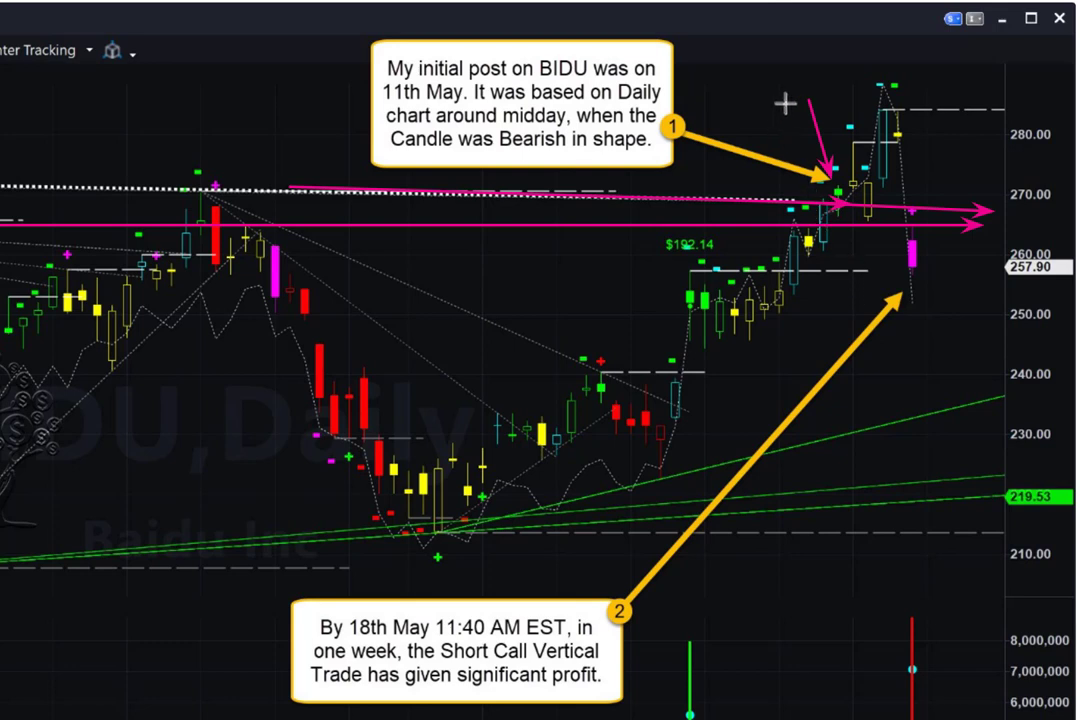
drag(783, 104, 828, 176)
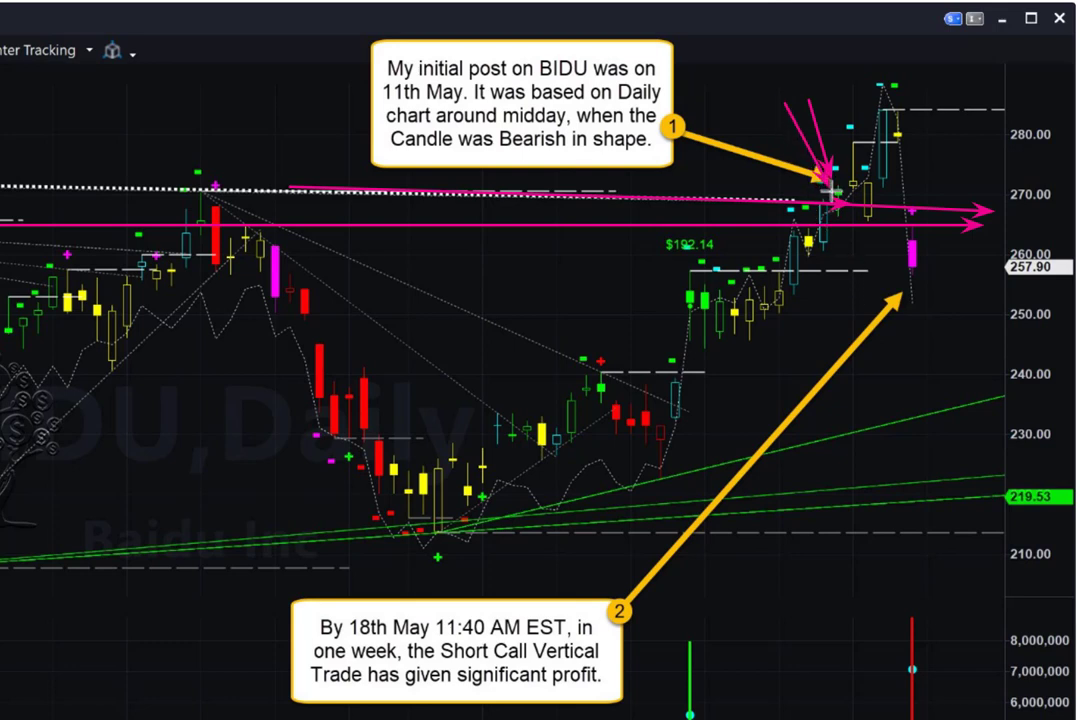
drag(723, 370, 800, 370)
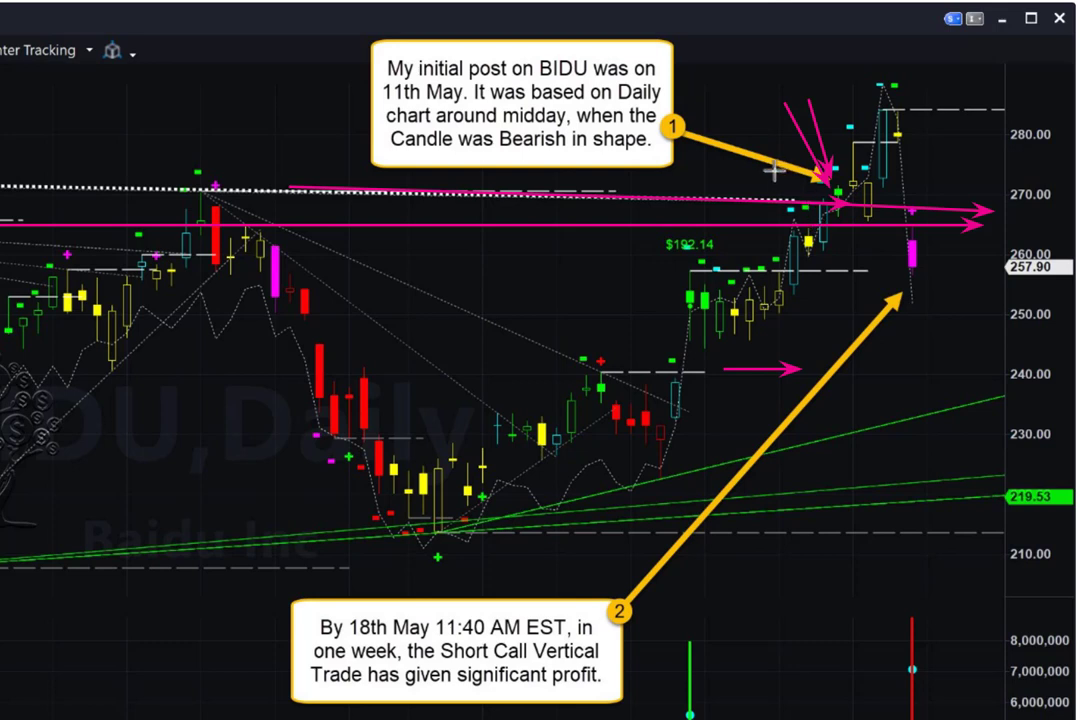
drag(757, 125, 829, 197)
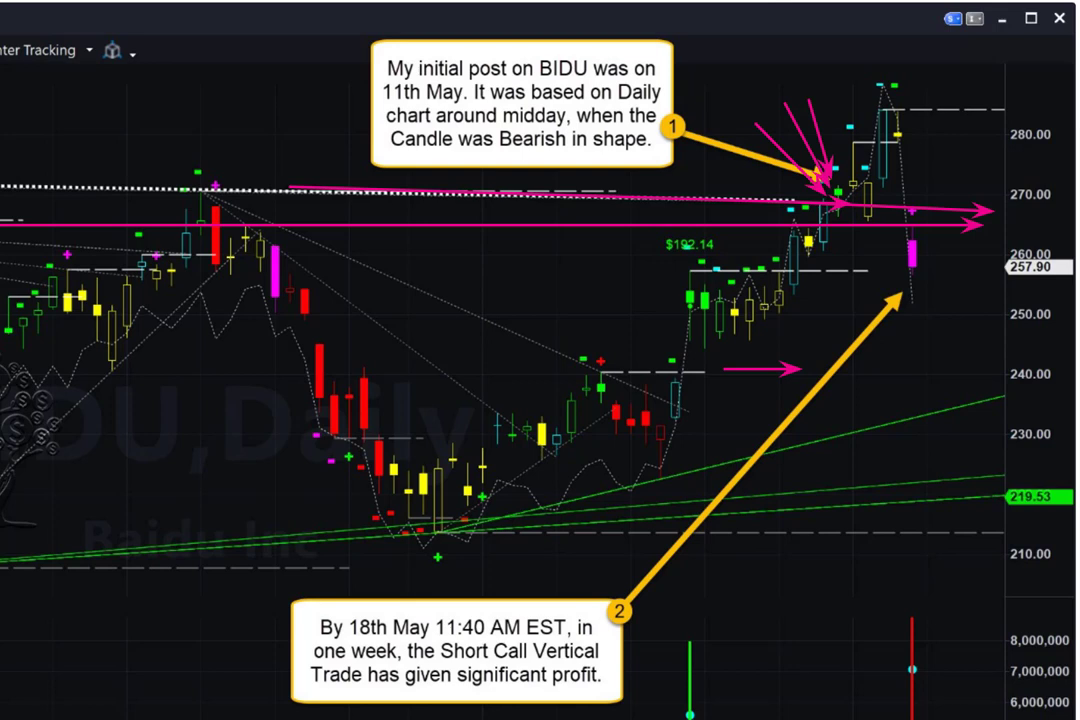
key(Escape)
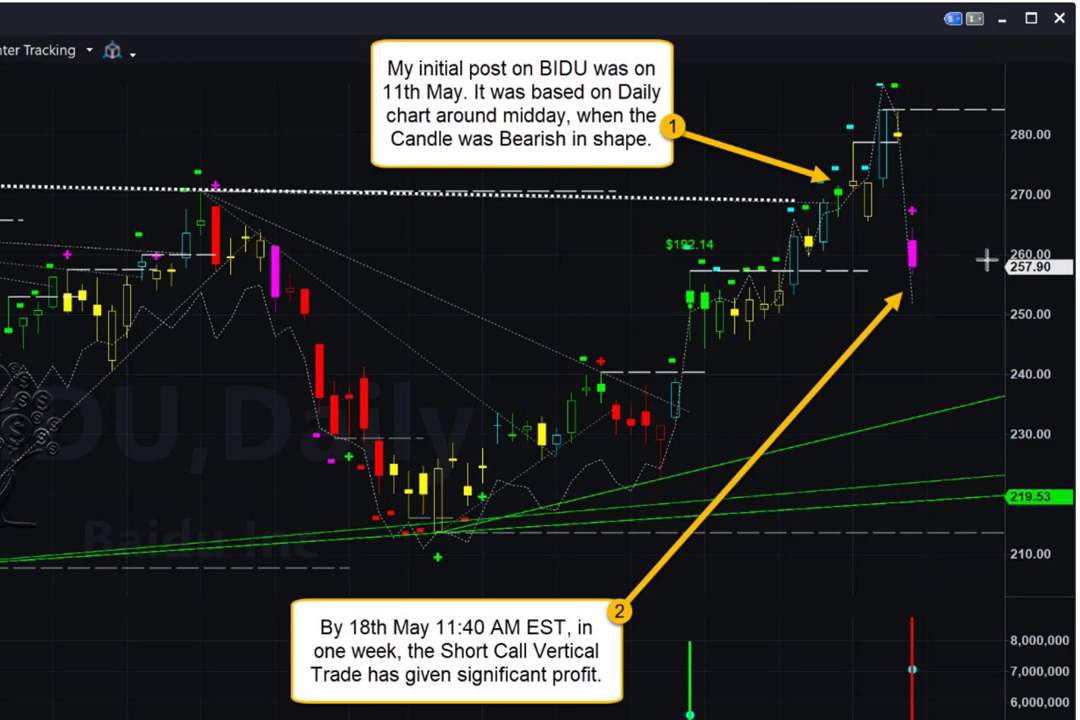
- Draw arrows for possible upward, sideways and downward moves from the 18th May candle, and mark the resistance levels near 270
drag(937, 283, 1010, 358)
drag(957, 249, 997, 214)
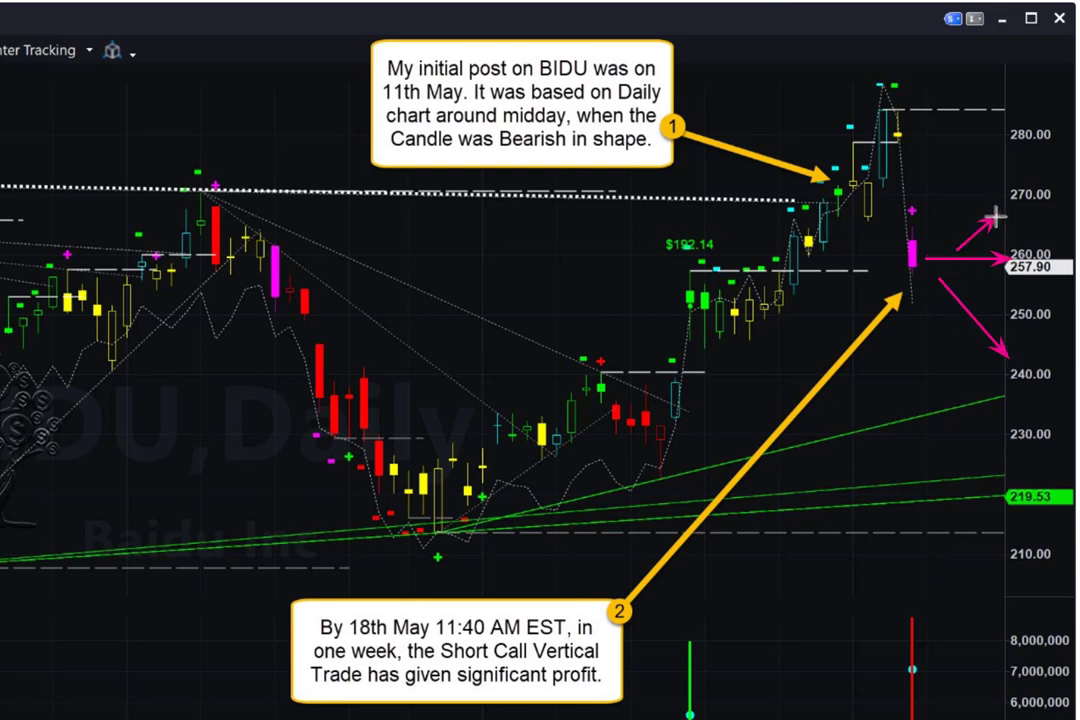
drag(908, 198, 1040, 194)
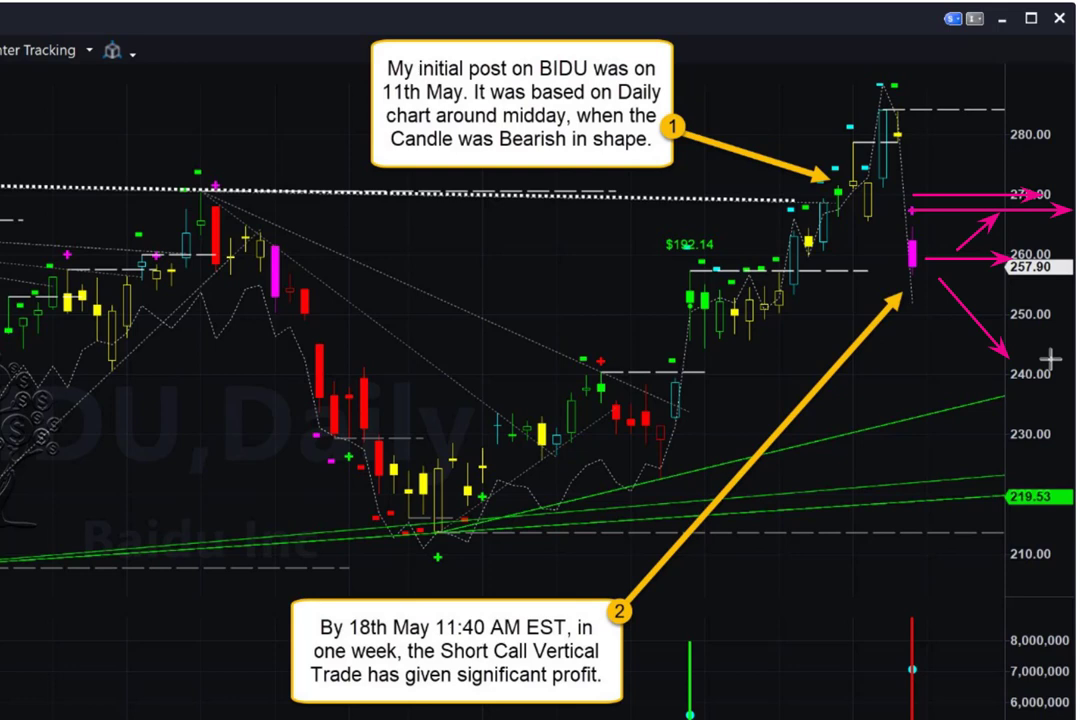
drag(923, 211, 1070, 209)
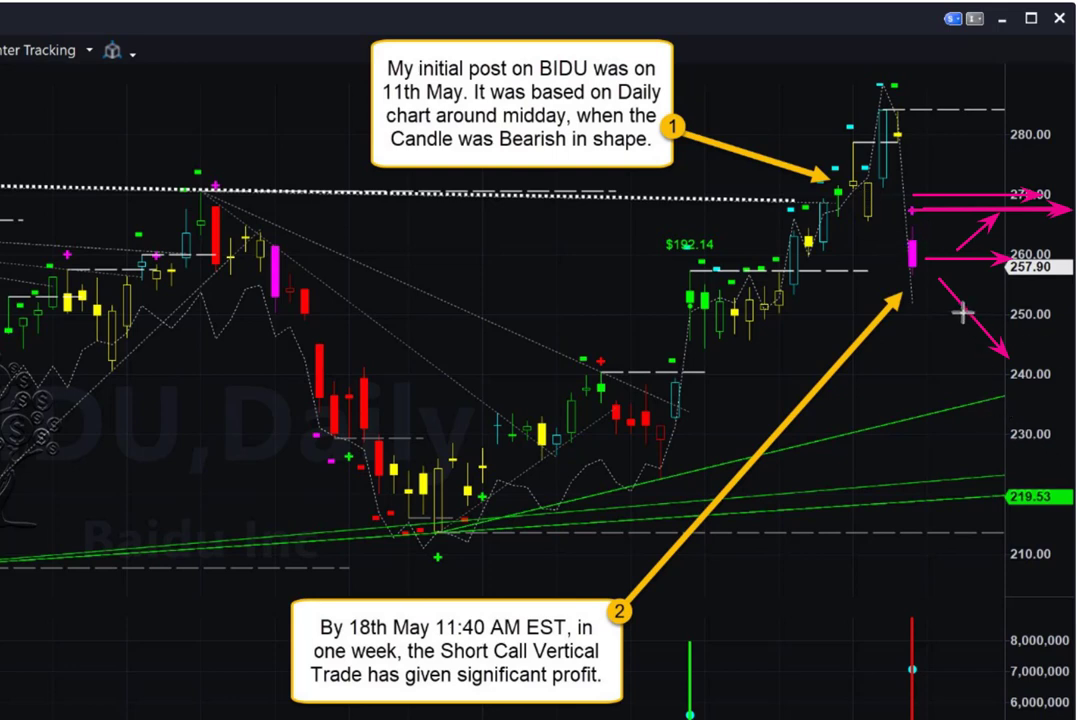
drag(935, 300, 1055, 423)
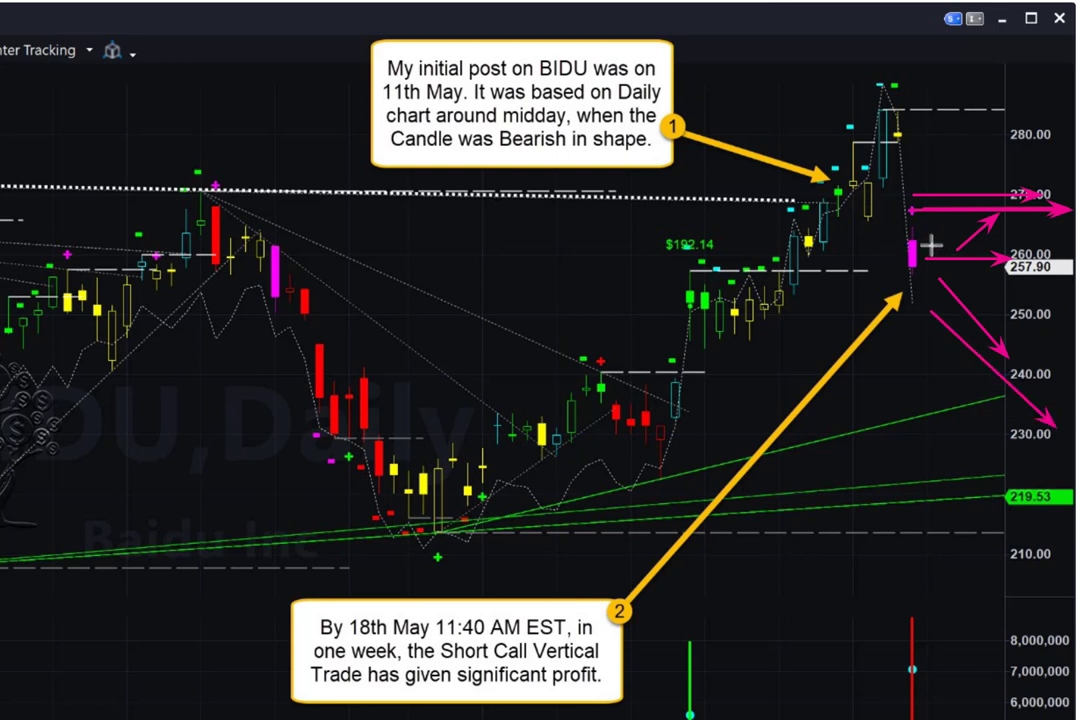
drag(931, 244, 1070, 247)
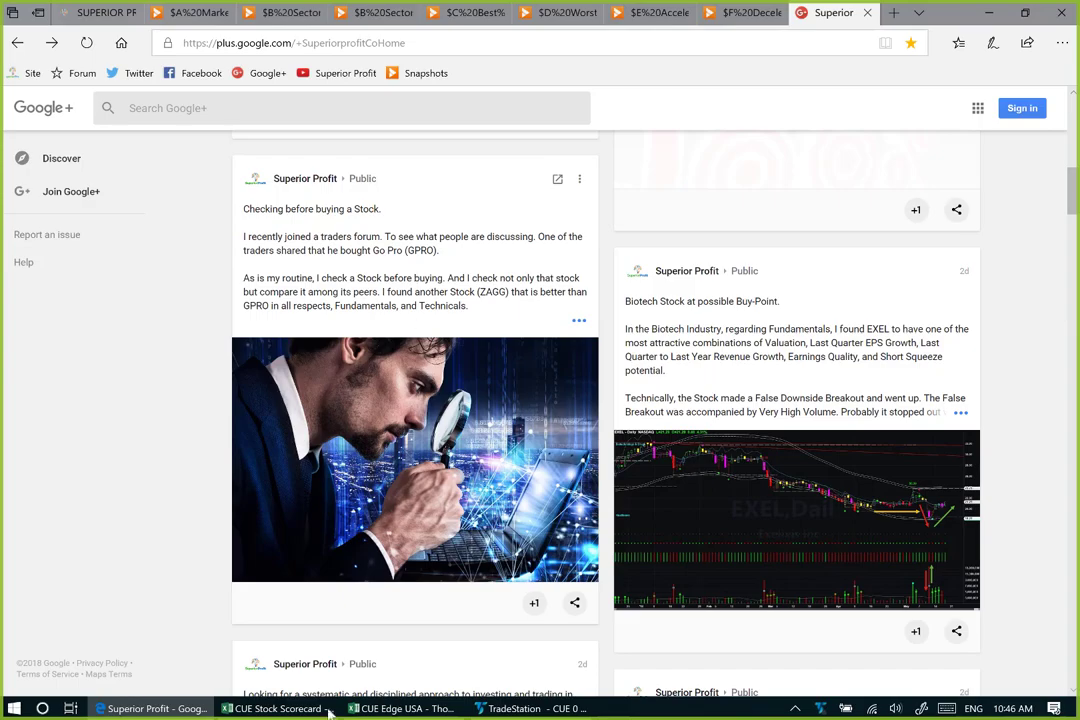
- Switch to the CUE Stock Scorecard workbook and filter the Industry column to the consumer industry that contains GPRO.O and ZAGG.O
click(280, 709)
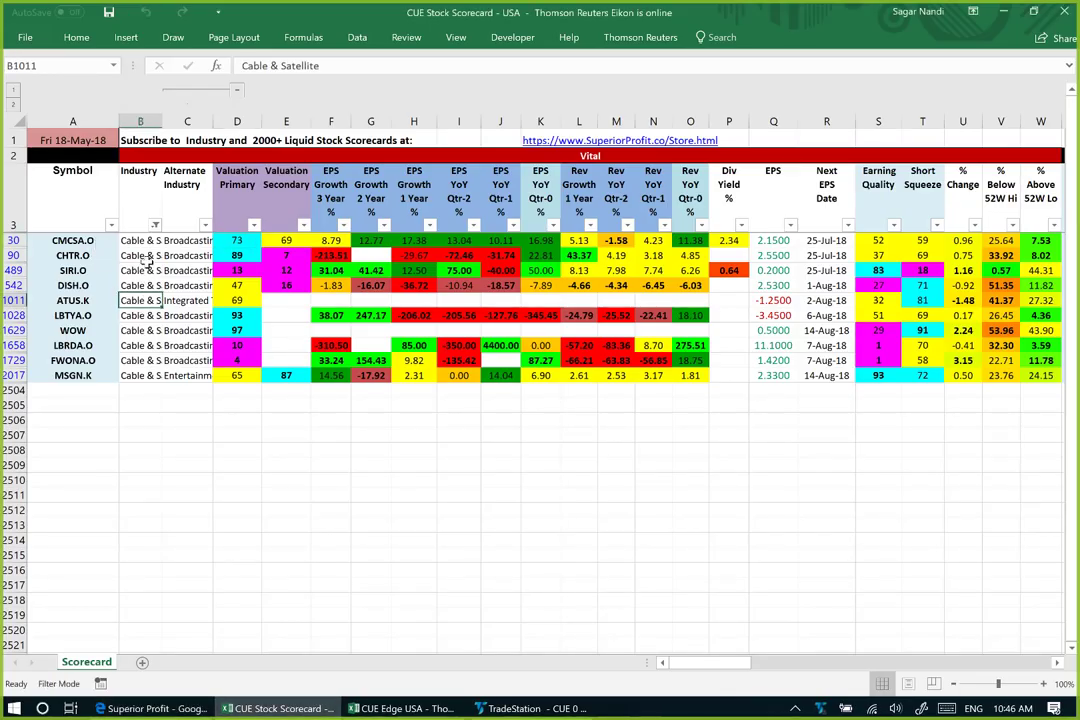
click(155, 225)
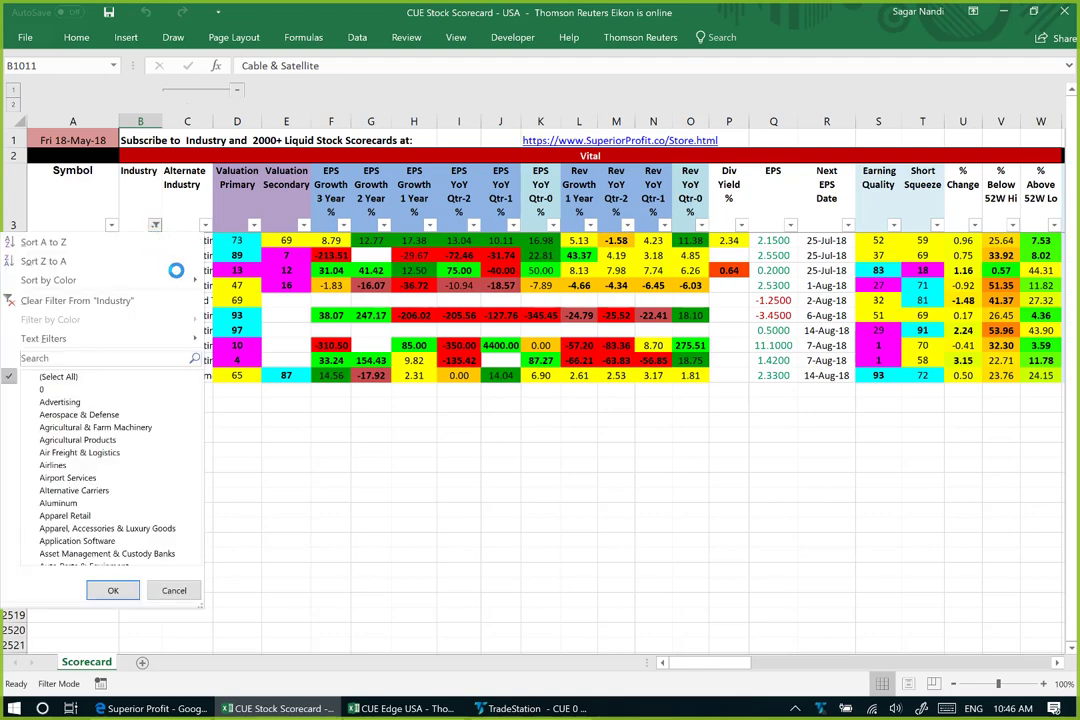
click(148, 359)
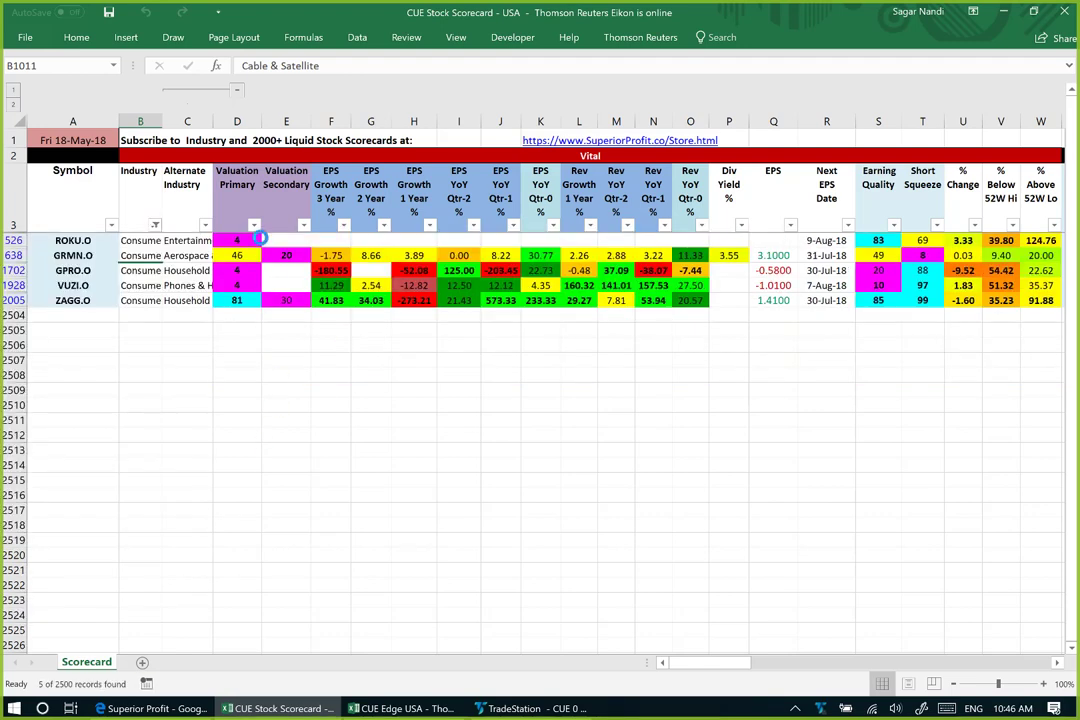
- Highlight the GPRO.O row, and sort the filtered stocks by Valuation Primary from highest to lowest
click(48, 271)
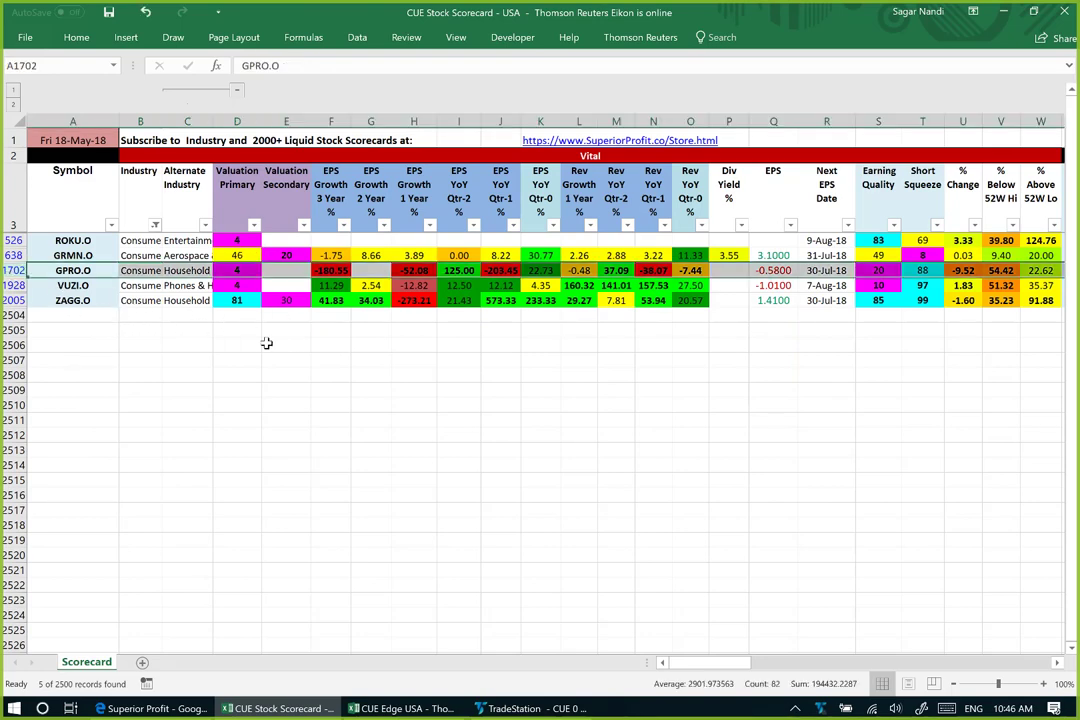
click(286, 344)
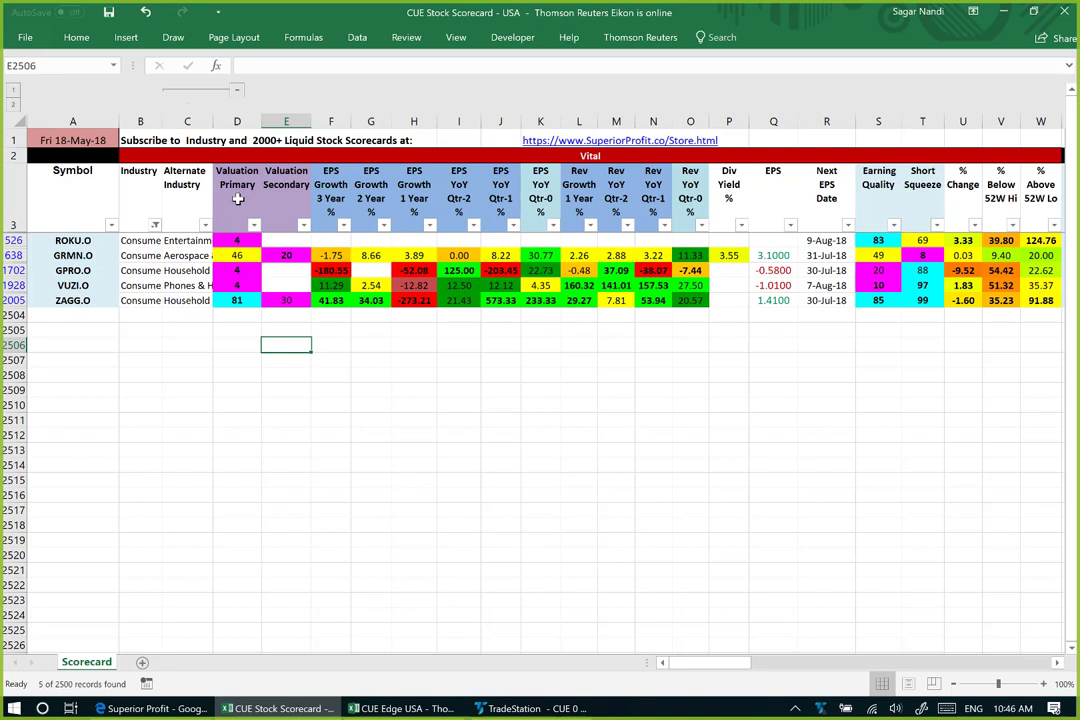
click(238, 199)
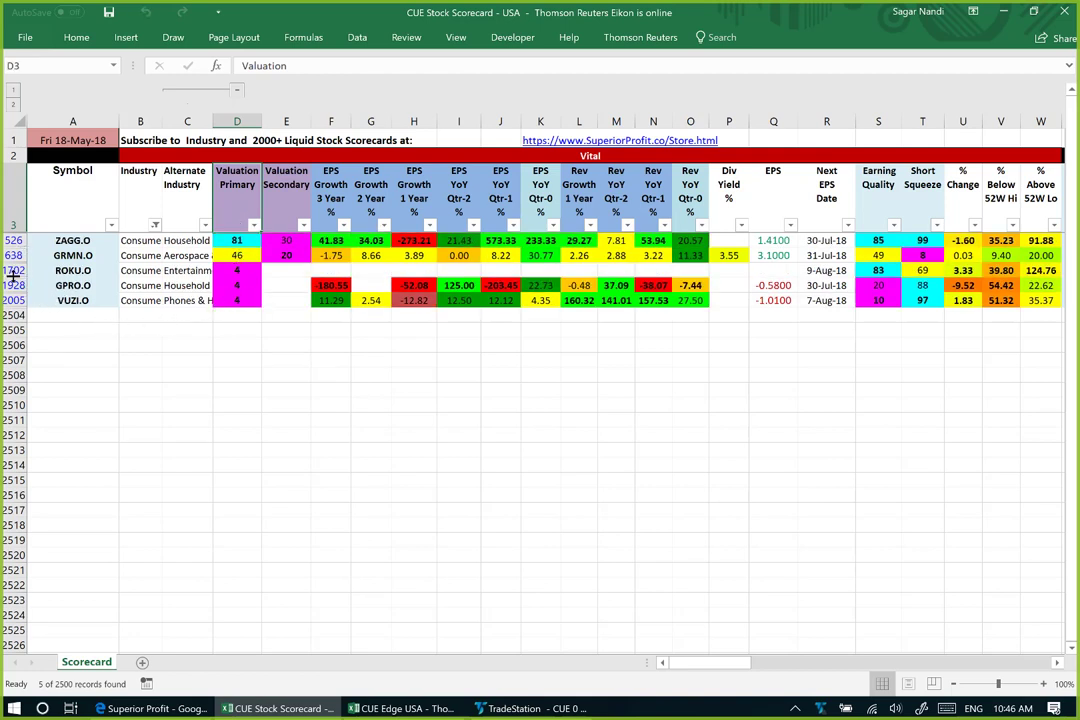
- Highlight the GPRO.O and ZAGG.O rows for comparison, and examine ZAGG.O's EPS YoY growth for Qtr-1 and Qtr-0
click(12, 285)
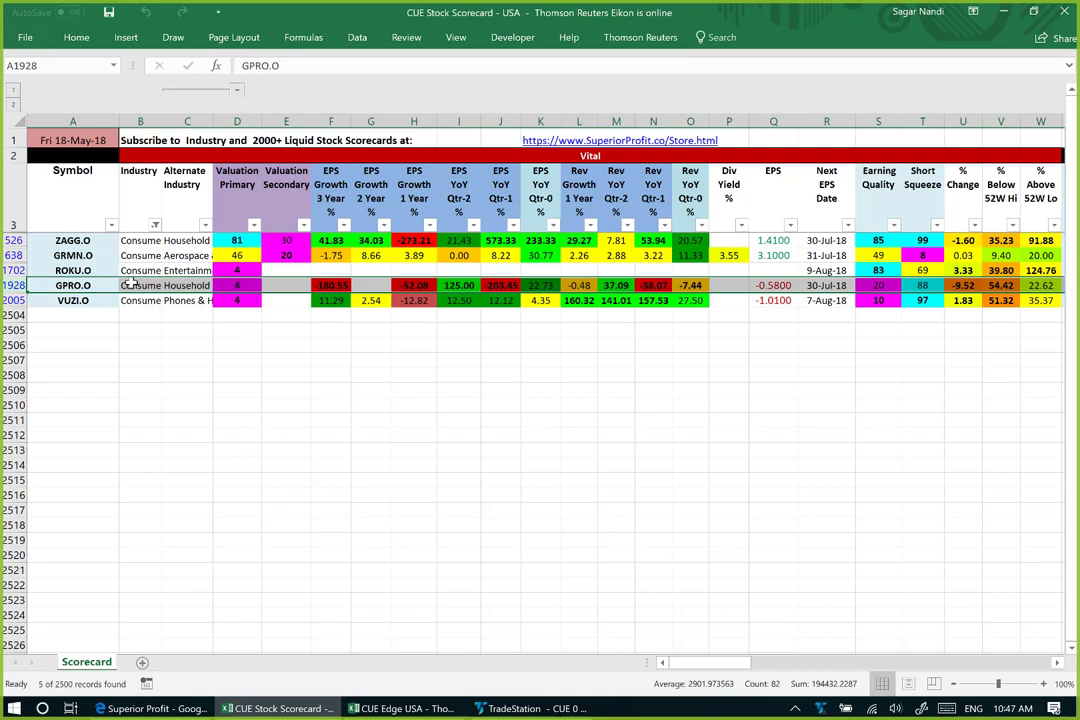
click(60, 241)
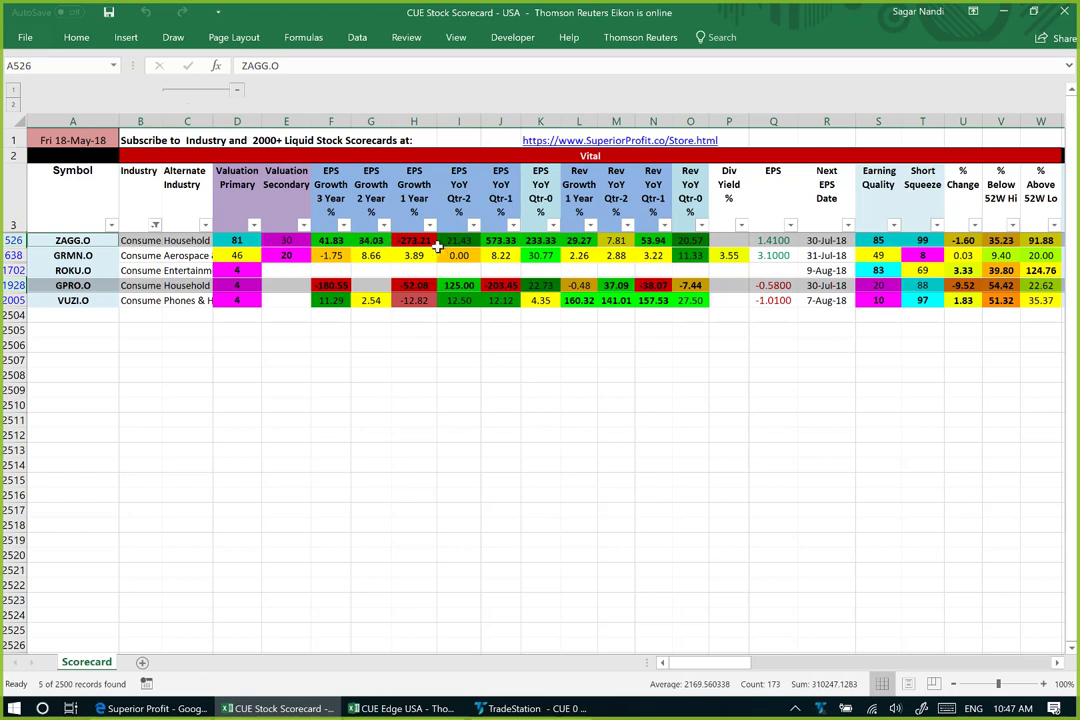
click(541, 241)
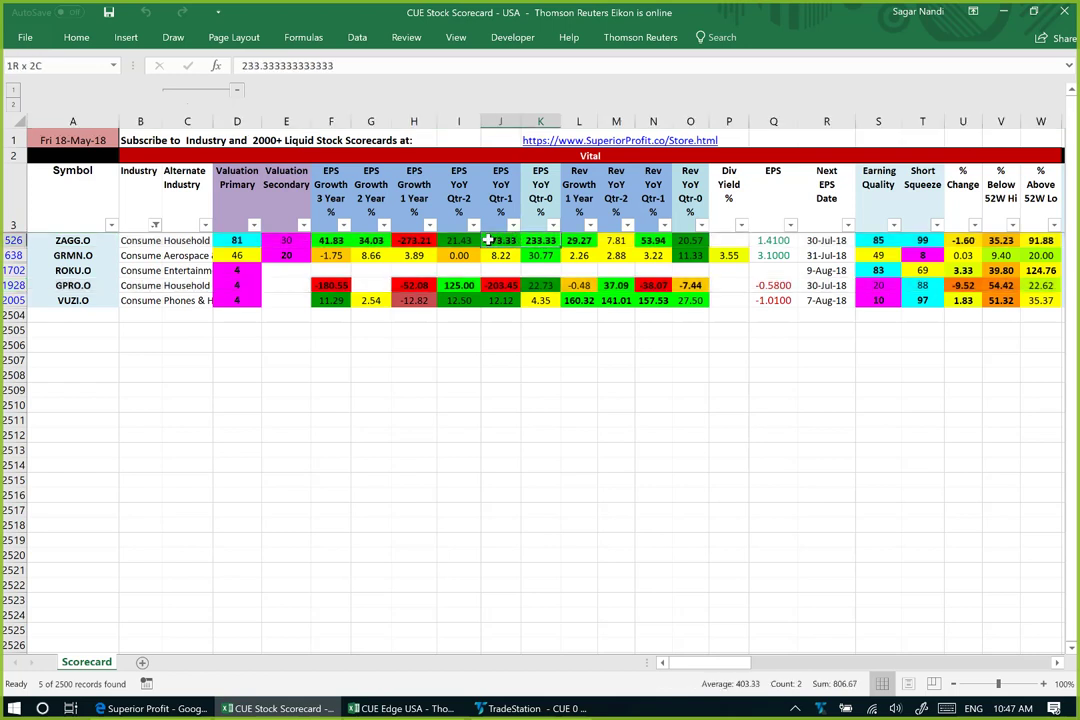
shift+click(500, 241)
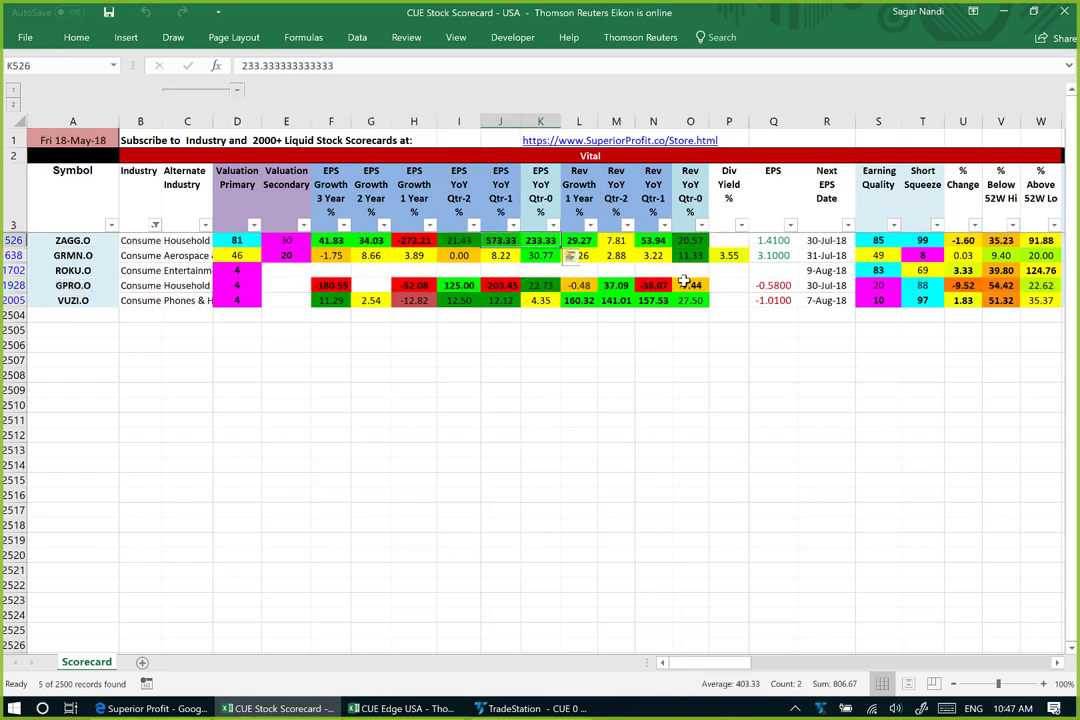
- Compare the revenue growth of ZAGG.O and GPRO.O across the 1 Year and quarterly YoY columns
drag(690, 241, 583, 236)
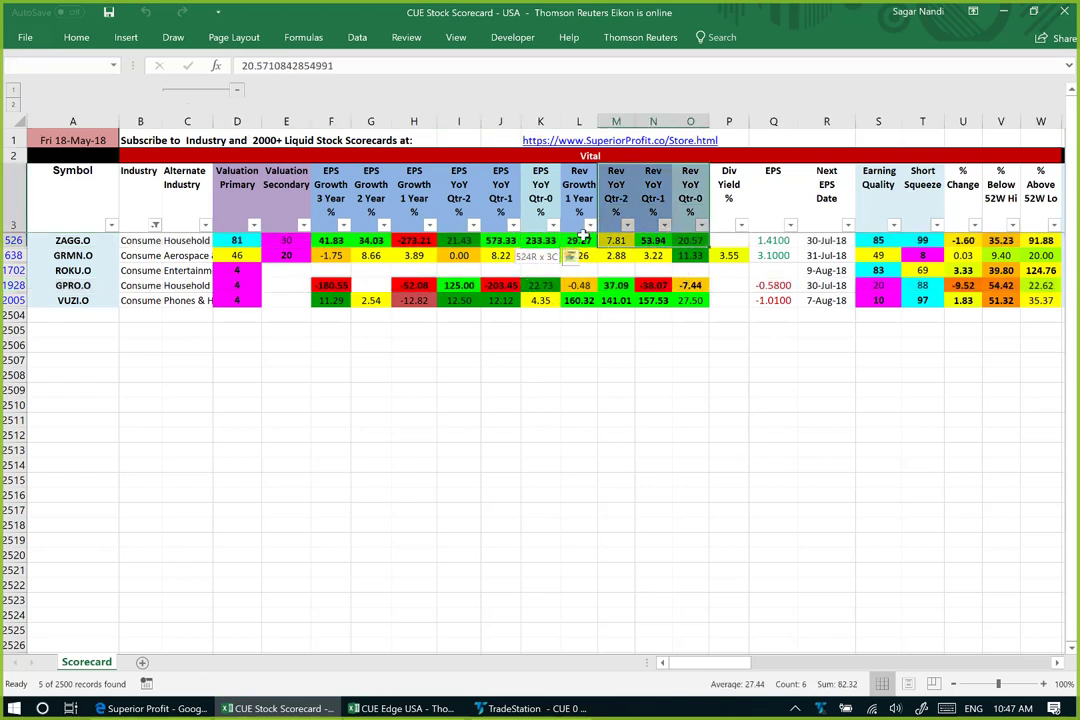
click(690, 286)
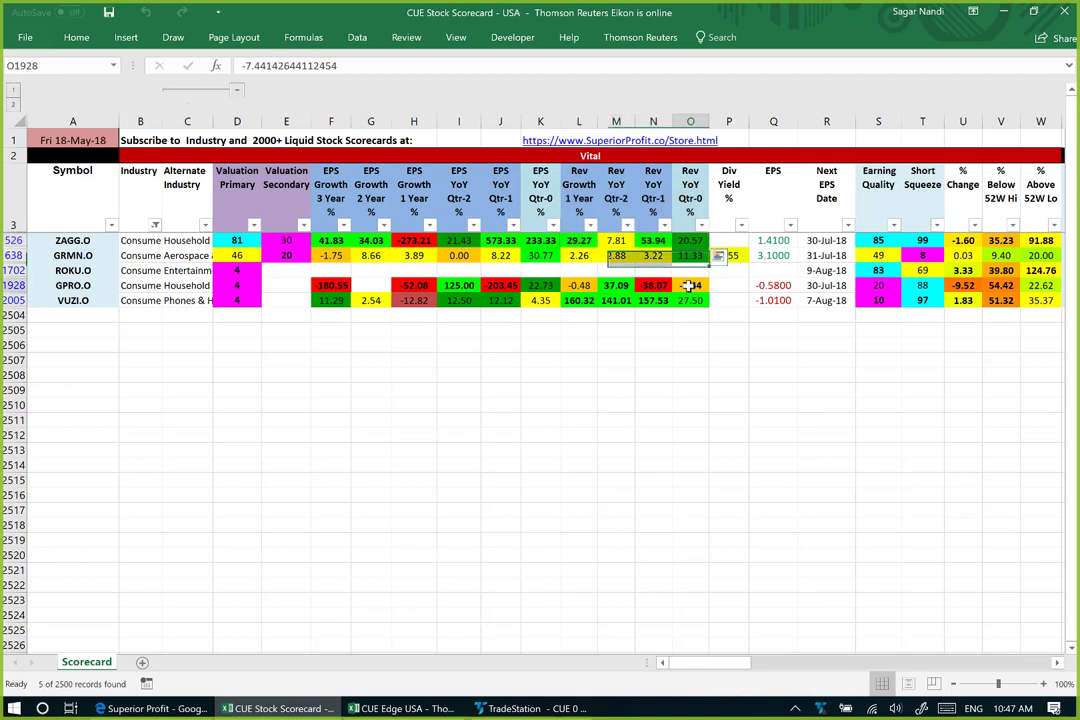
drag(690, 286, 579, 285)
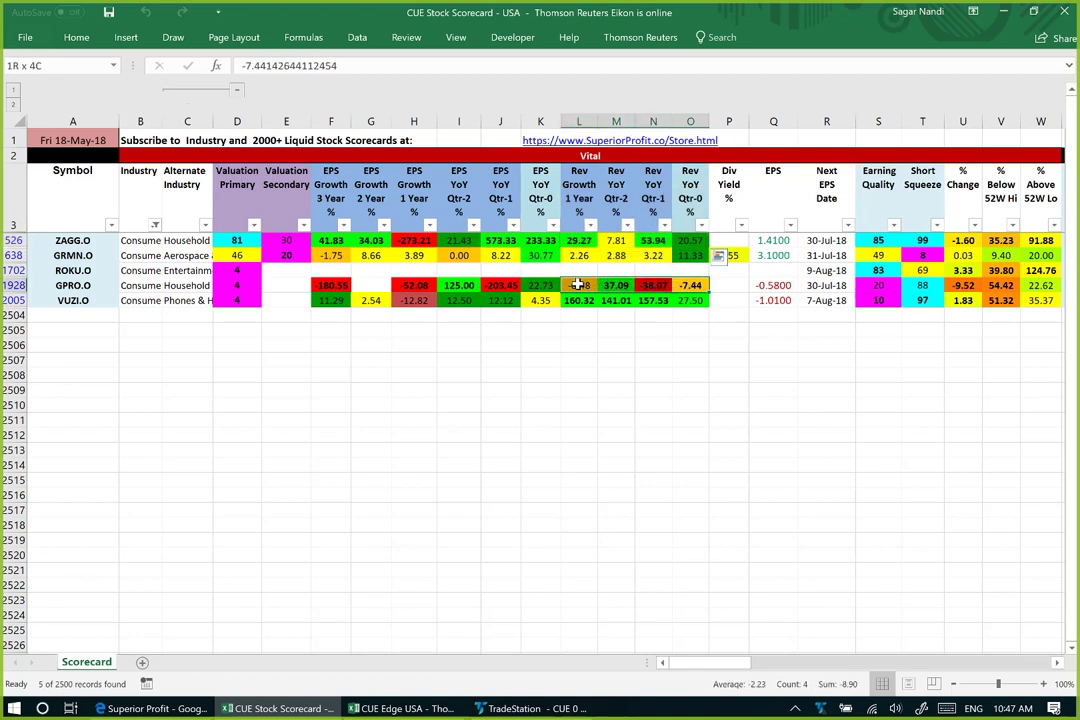
click(702, 349)
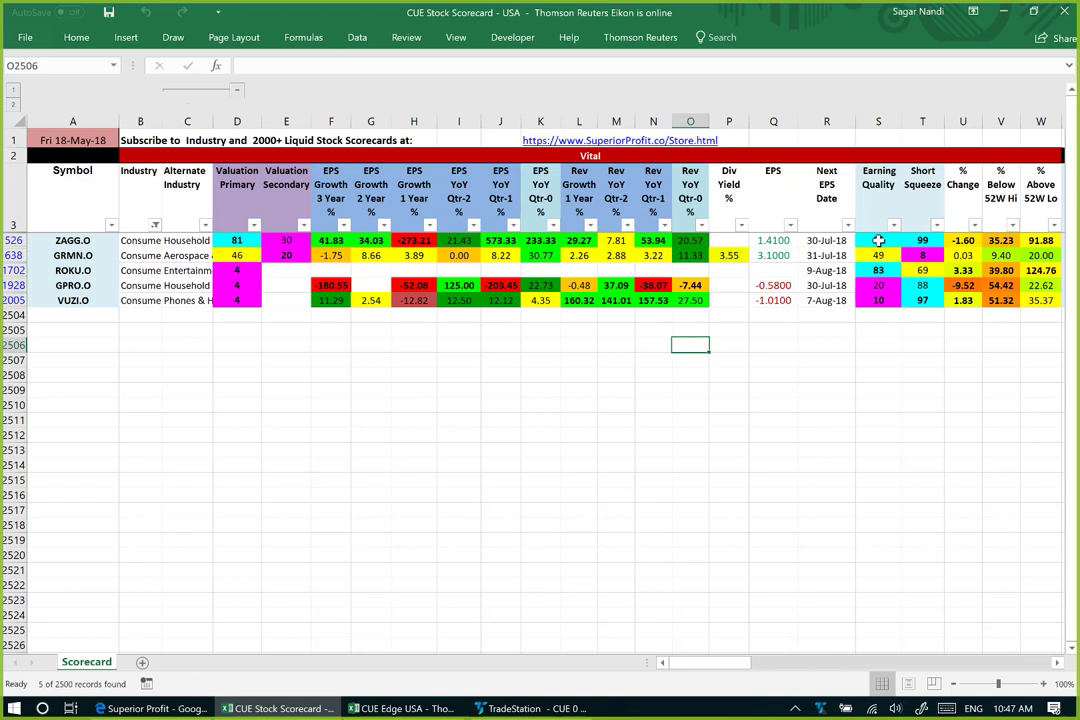
- Compare the Earning Quality and Short Squeeze scores of ZAGG.O and GPRO.O
click(878, 240)
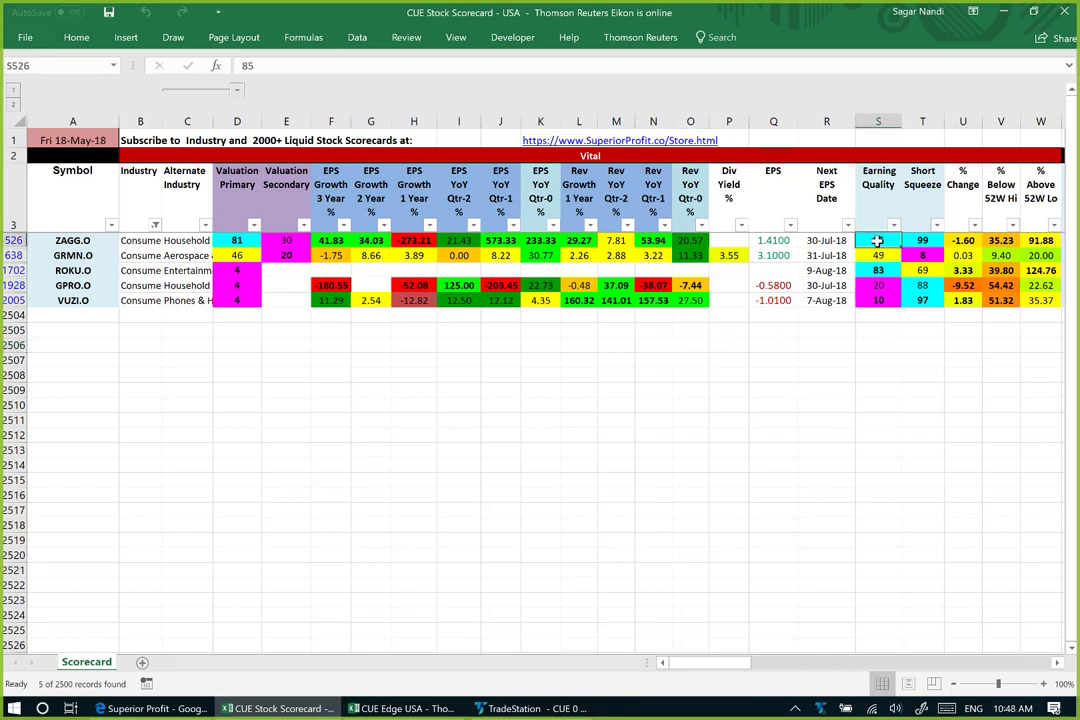
click(927, 240)
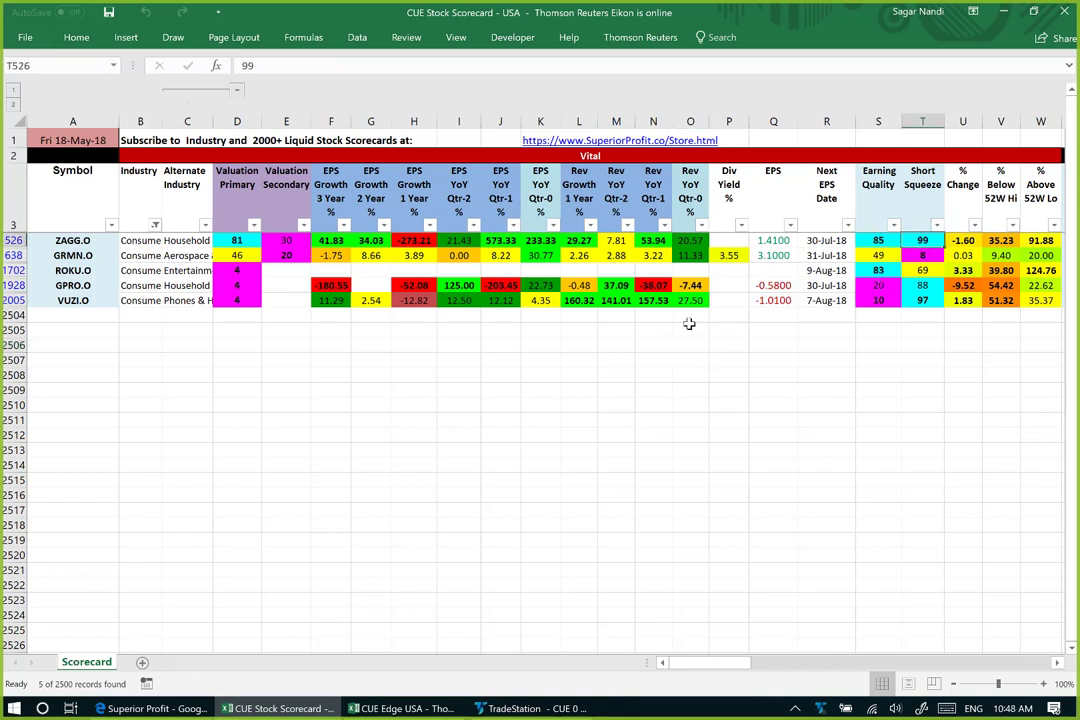
click(875, 286)
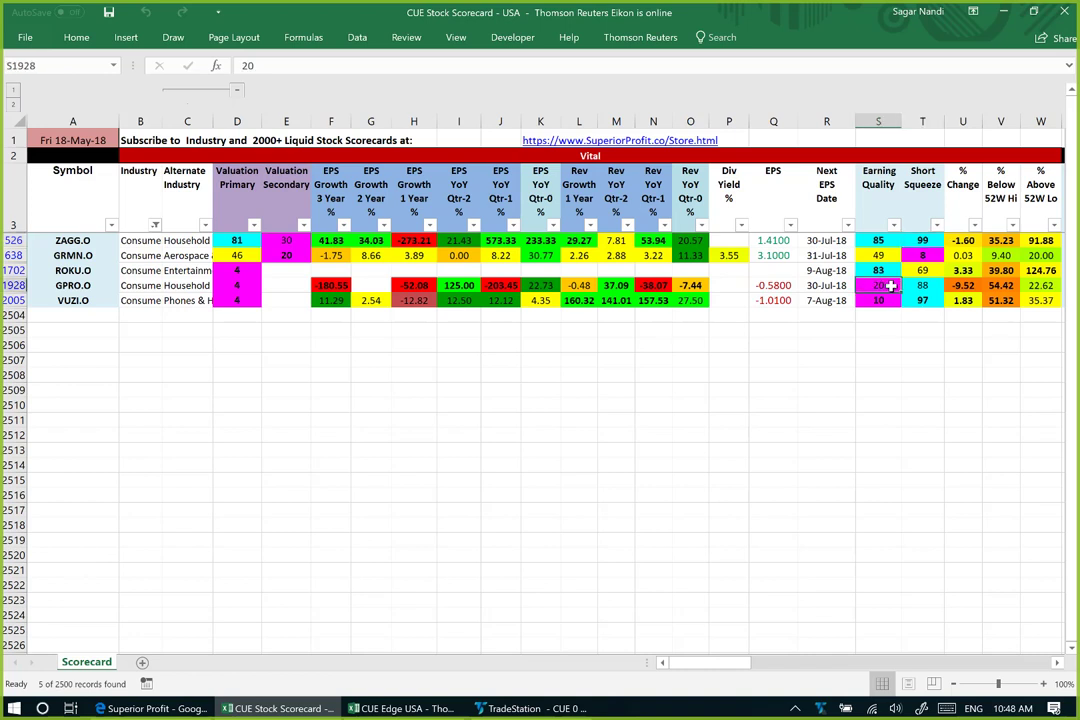
click(922, 285)
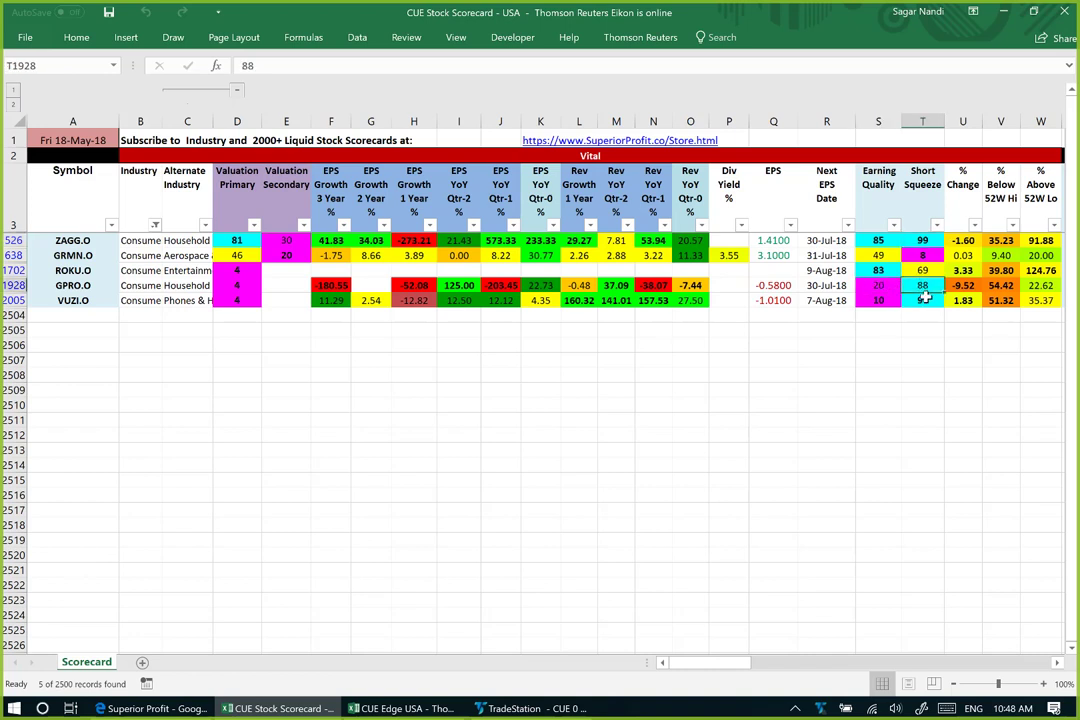
- Check ZAGG.O's Short Squeeze score, and highlight the GPRO.O row
click(926, 242)
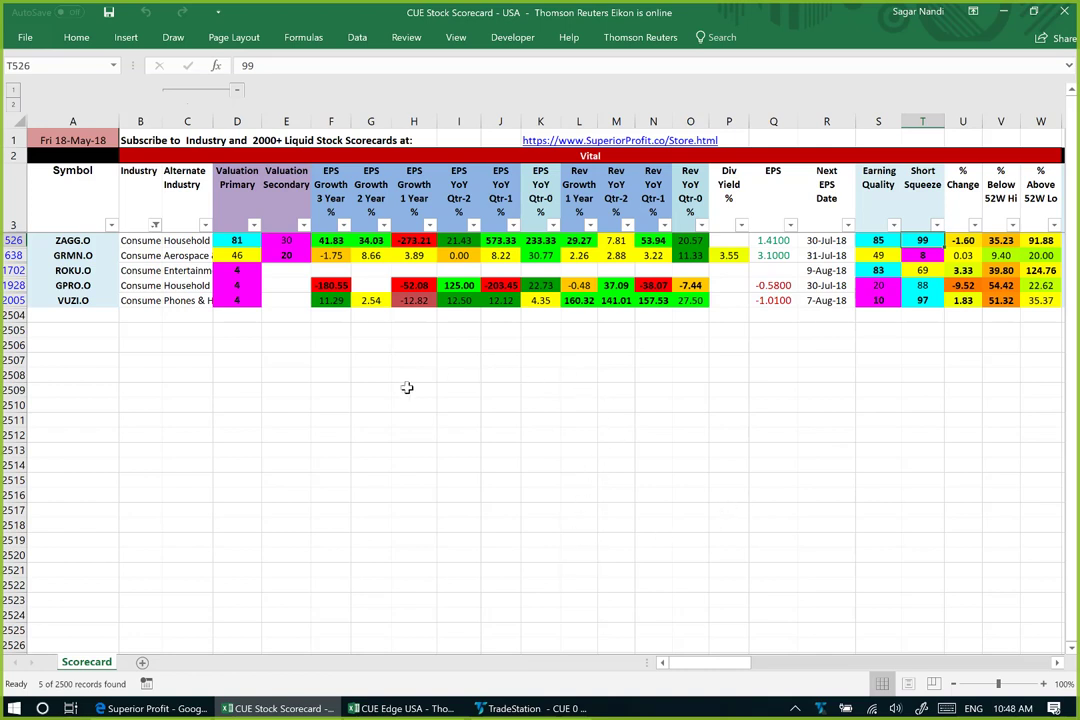
click(12, 285)
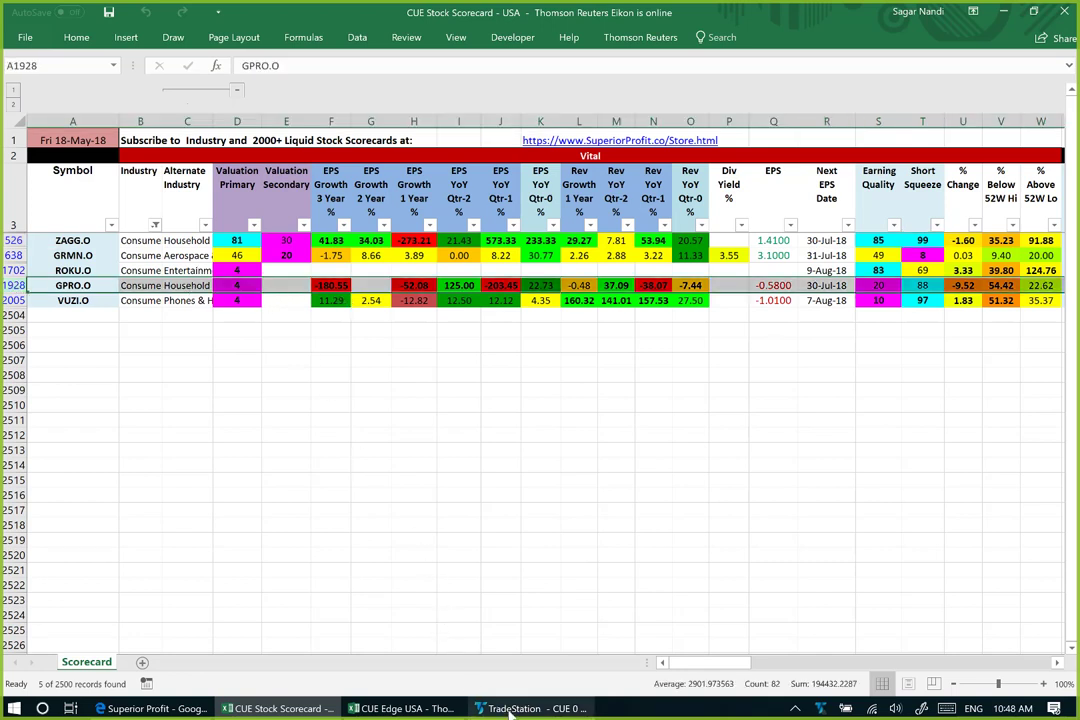
- Switch to the Google+ page in the browser and open the forum link in the "Checking before buying a Stock" post
key(alt+Tab)
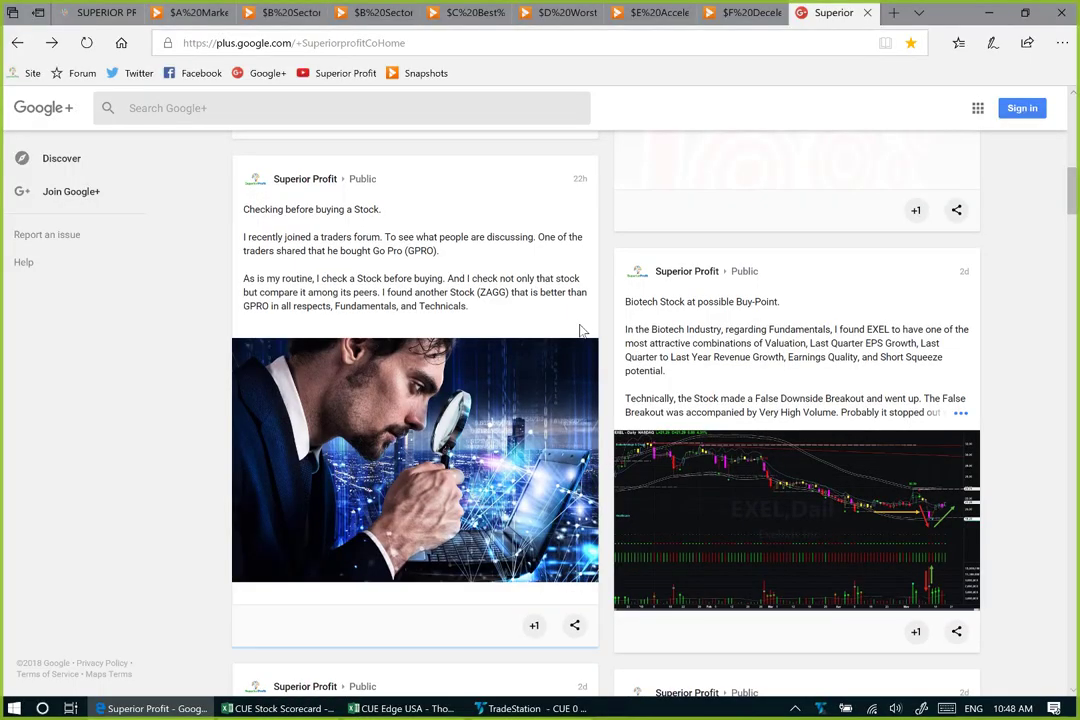
click(578, 320)
click(420, 368)
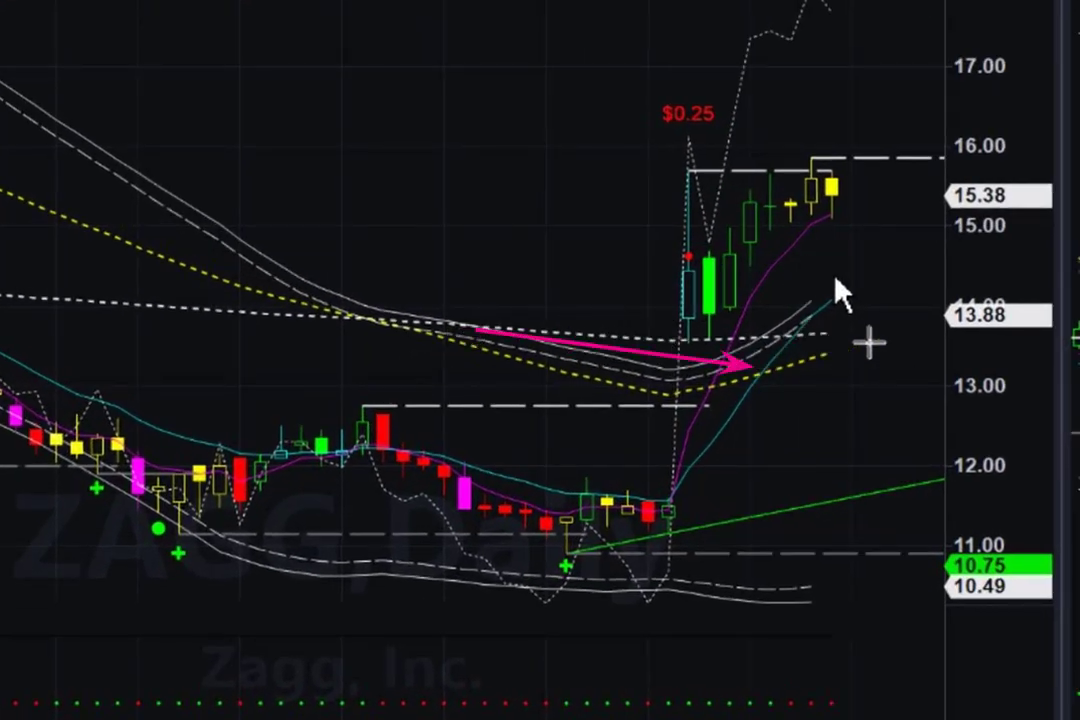
- Draw arrows on the ZAGG daily chart along the rising yellow average, at the gap-up candle, and up the rally following it
drag(745, 395, 826, 356)
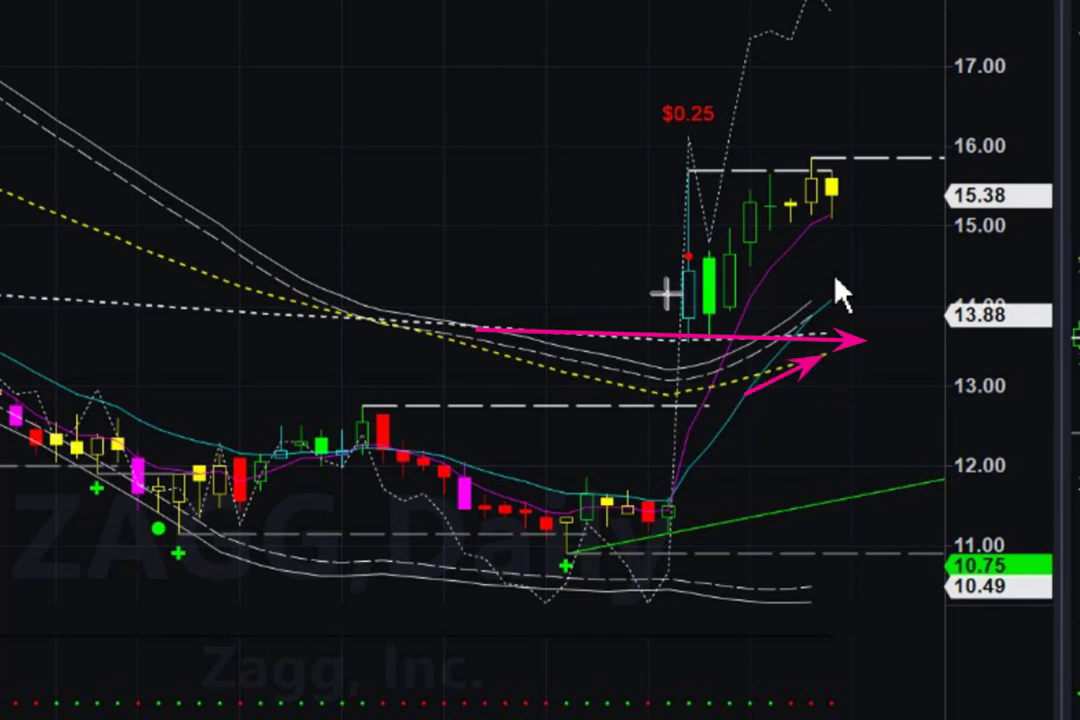
drag(545, 203, 665, 290)
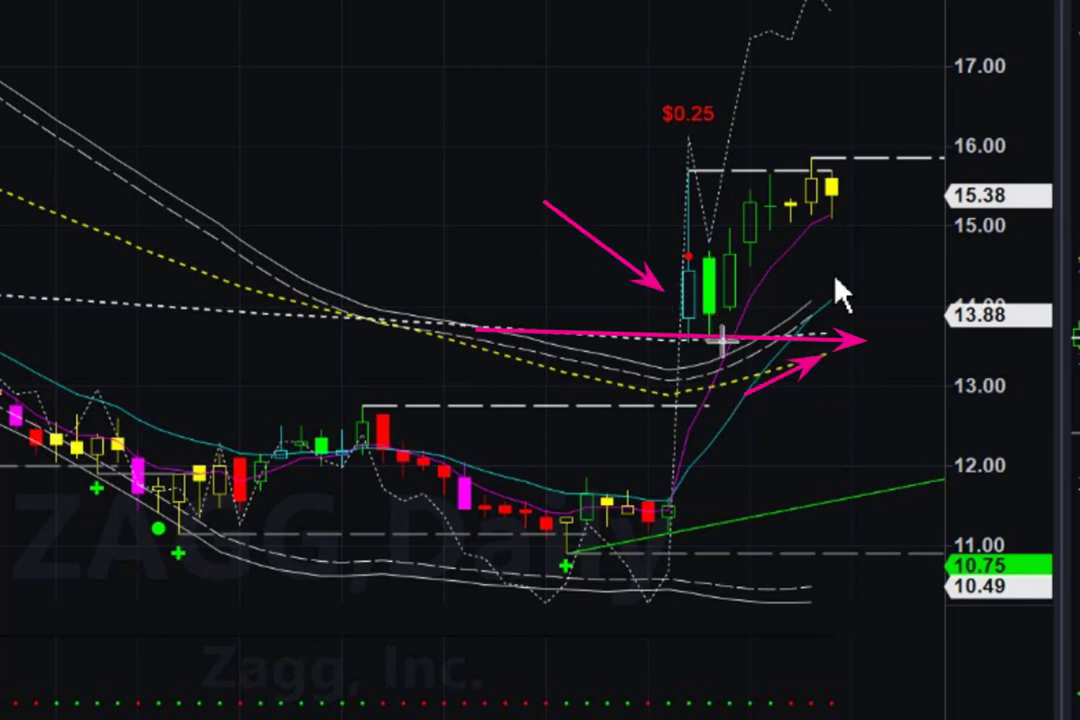
drag(723, 337, 738, 326)
drag(785, 270, 900, 198)
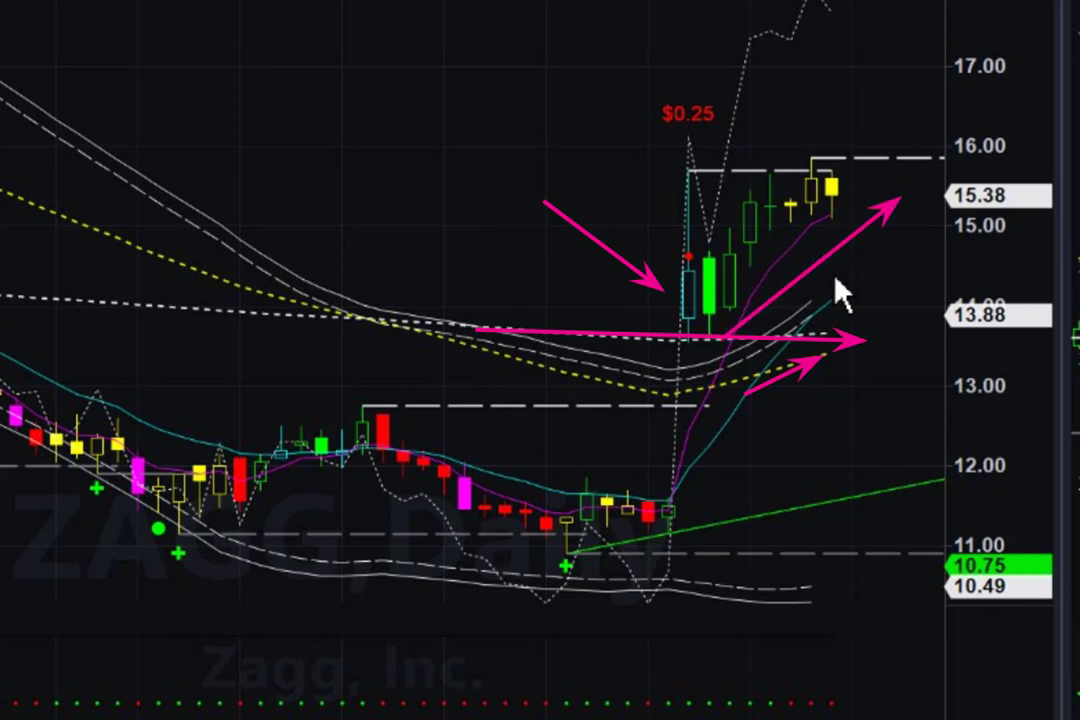
- Draw horizontal arrows along ZAGG's dashed level just below 13.00, and an arrow pointing at the green dot
drag(386, 406, 786, 407)
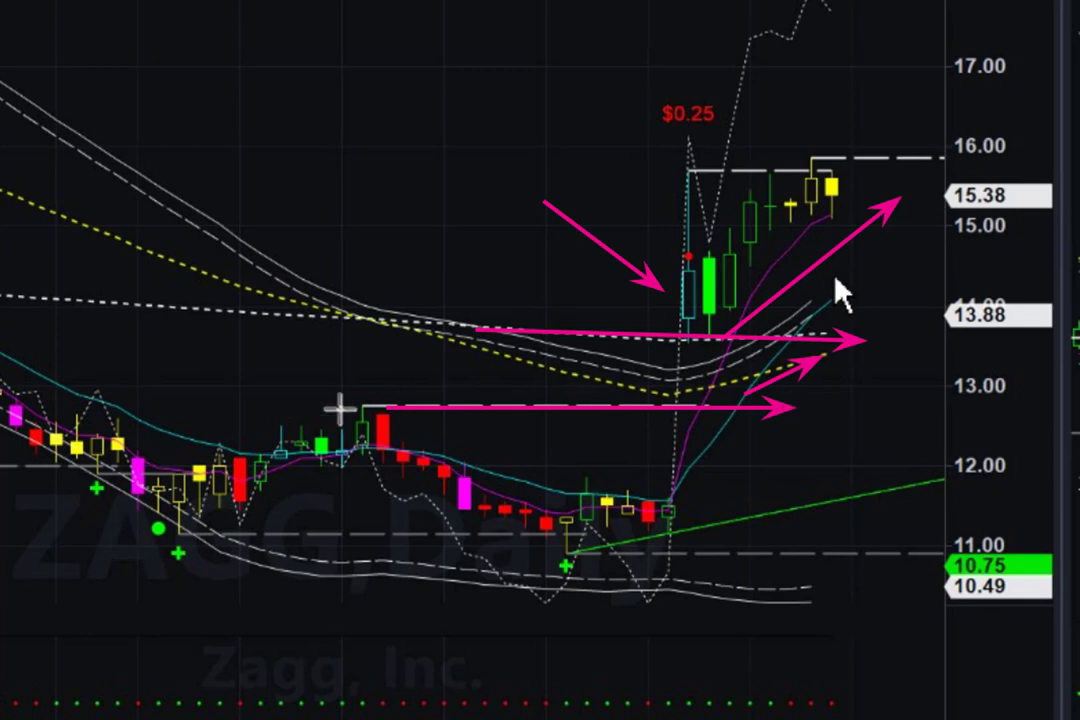
drag(66, 403, 590, 428)
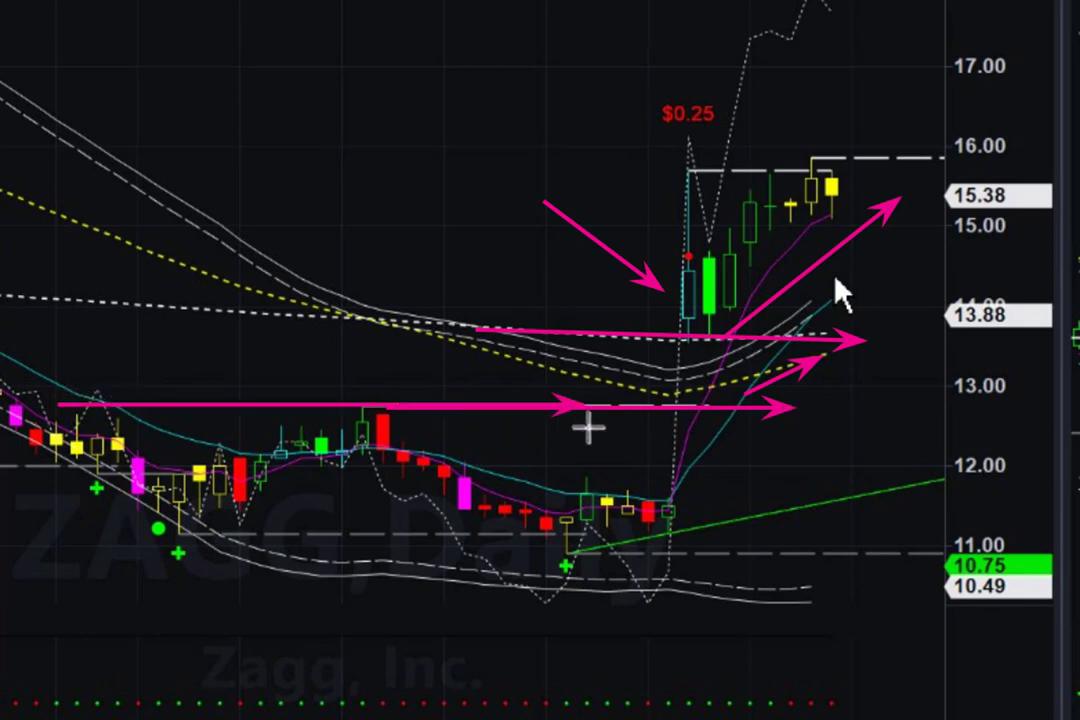
drag(2, 632, 94, 570)
drag(157, 538, 155, 540)
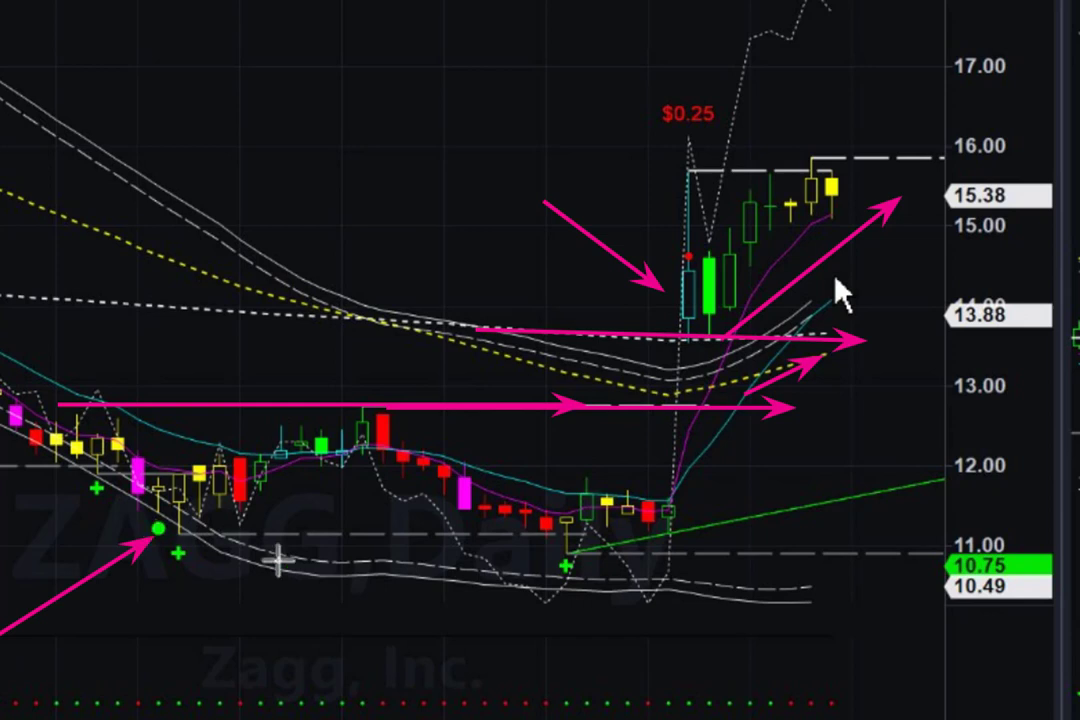
- Draw a horizontal arrow along ZAGG's dashed level just above 11.00, a second arrow at the green dot, and an arrow rising from the green trendline
drag(232, 529, 470, 529)
drag(728, 493, 841, 526)
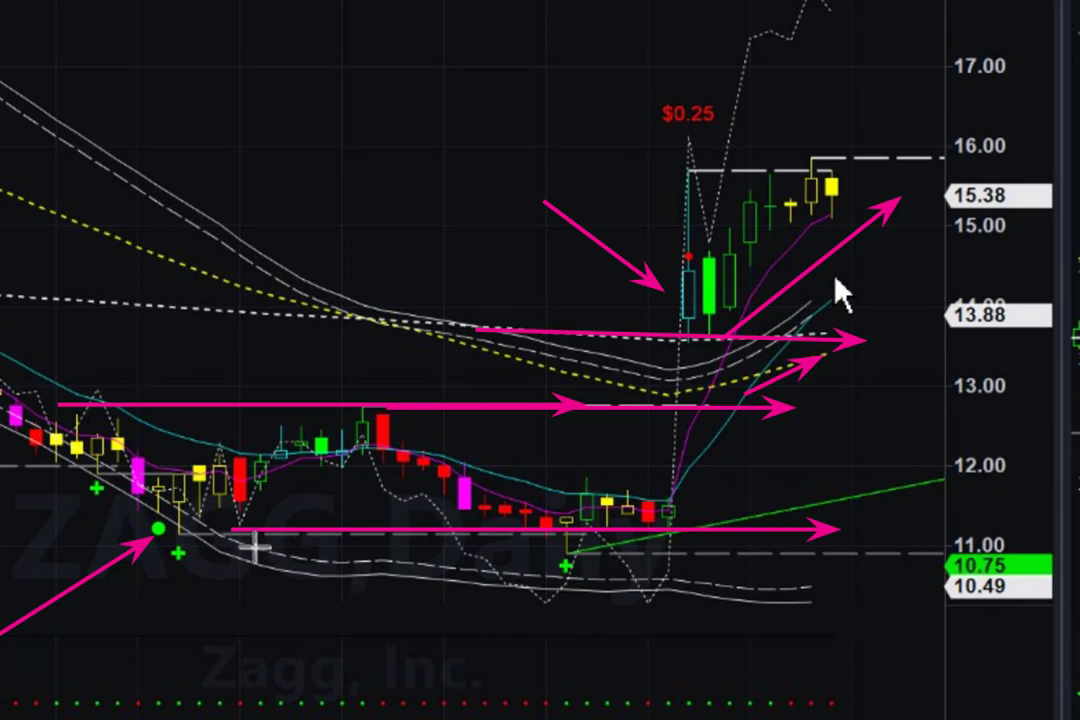
drag(125, 641, 152, 549)
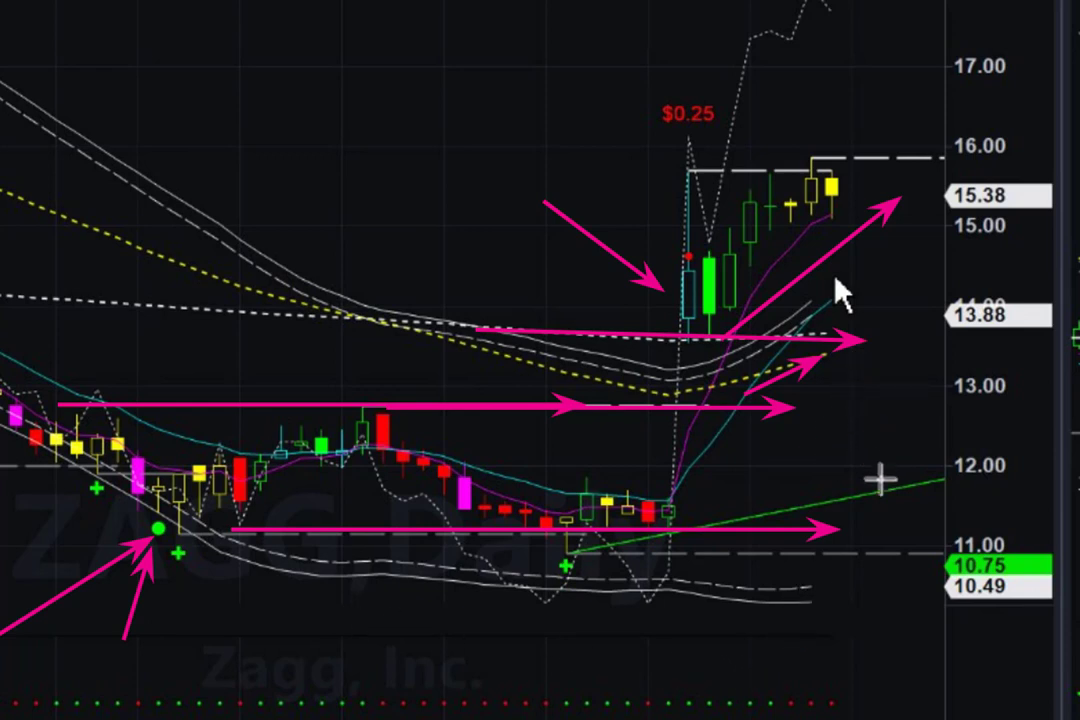
drag(823, 487, 992, 196)
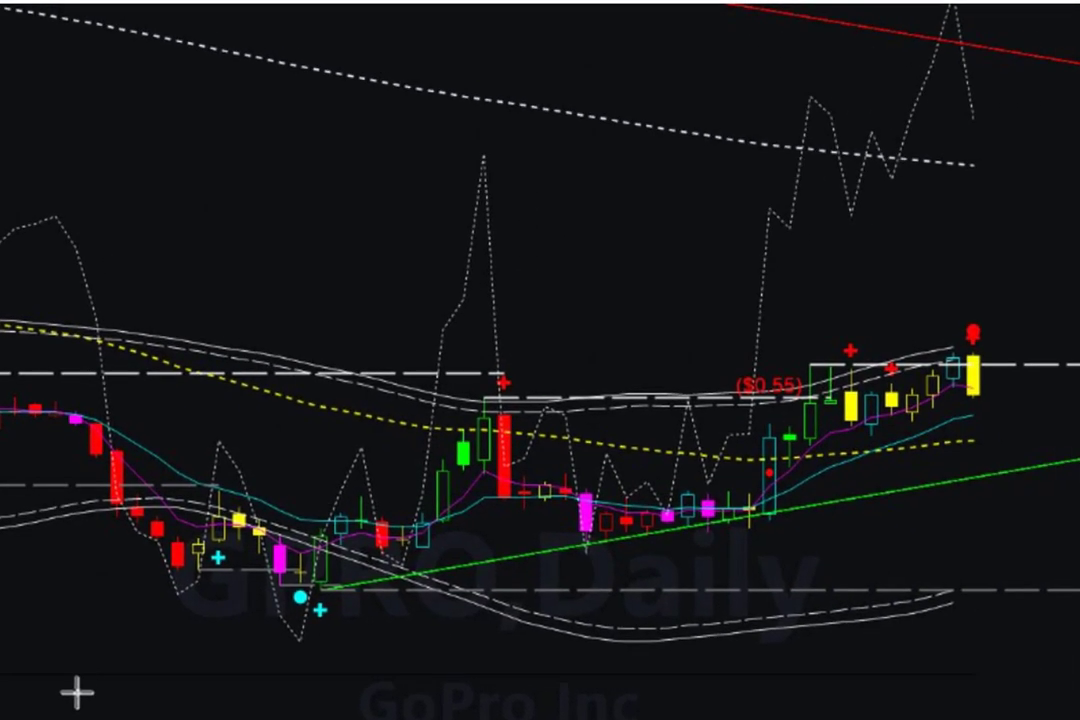
- Draw arrows to the cyan dot and along the green trendline on the GPRO daily chart, and show the next comparison image
mouse_move(77, 692)
mouse_down()
mouse_move(325, 622)
mouse_move(282, 615)
mouse_up()
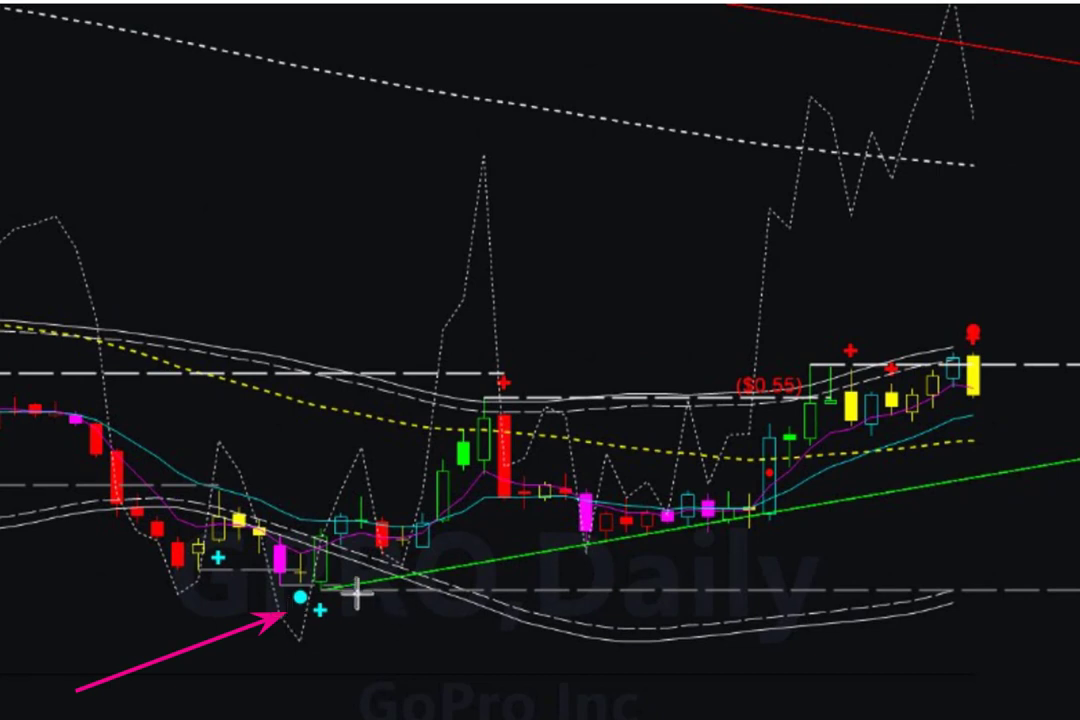
mouse_move(360, 612)
mouse_down()
mouse_move(646, 581)
mouse_move(1078, 478)
mouse_up()
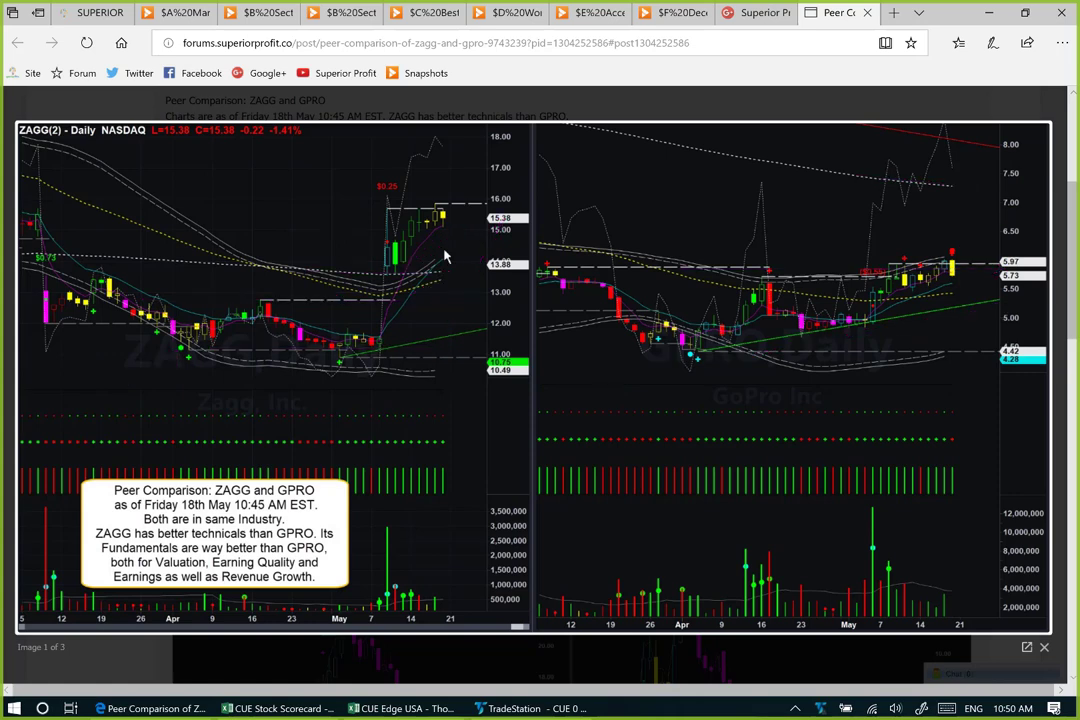
click(1025, 365)
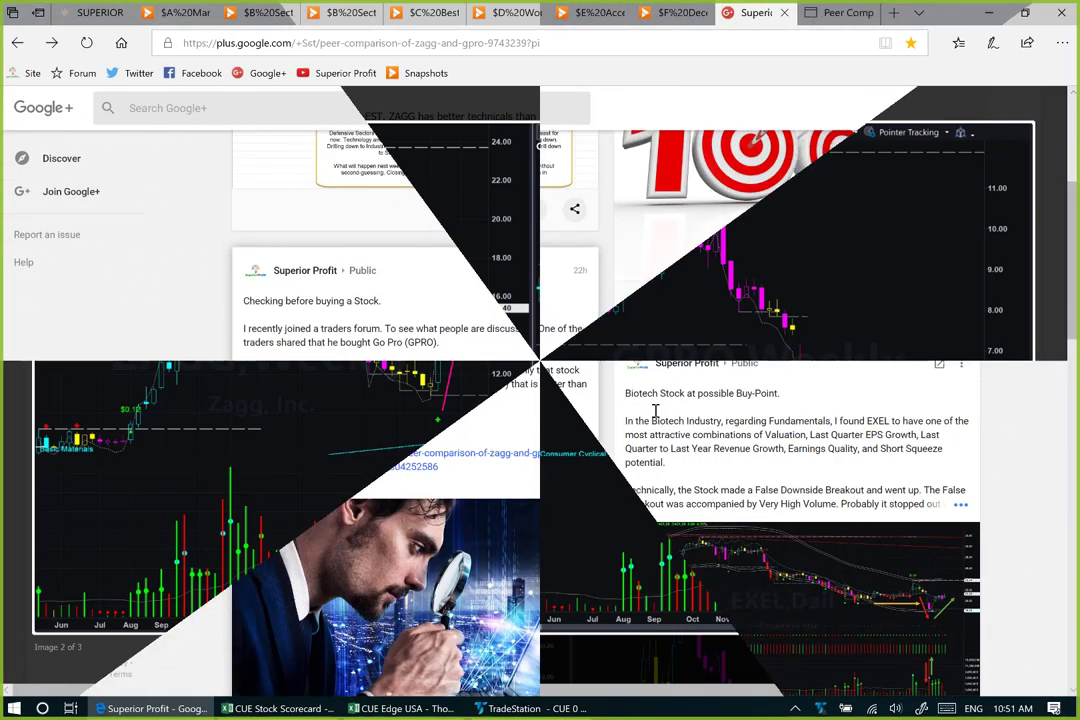
- Return to the start of the Superior Profit Google+ posts, and switch to the superiorprofit.co home page
scroll(657, 418, up, 3)
scroll(657, 418, up, 2)
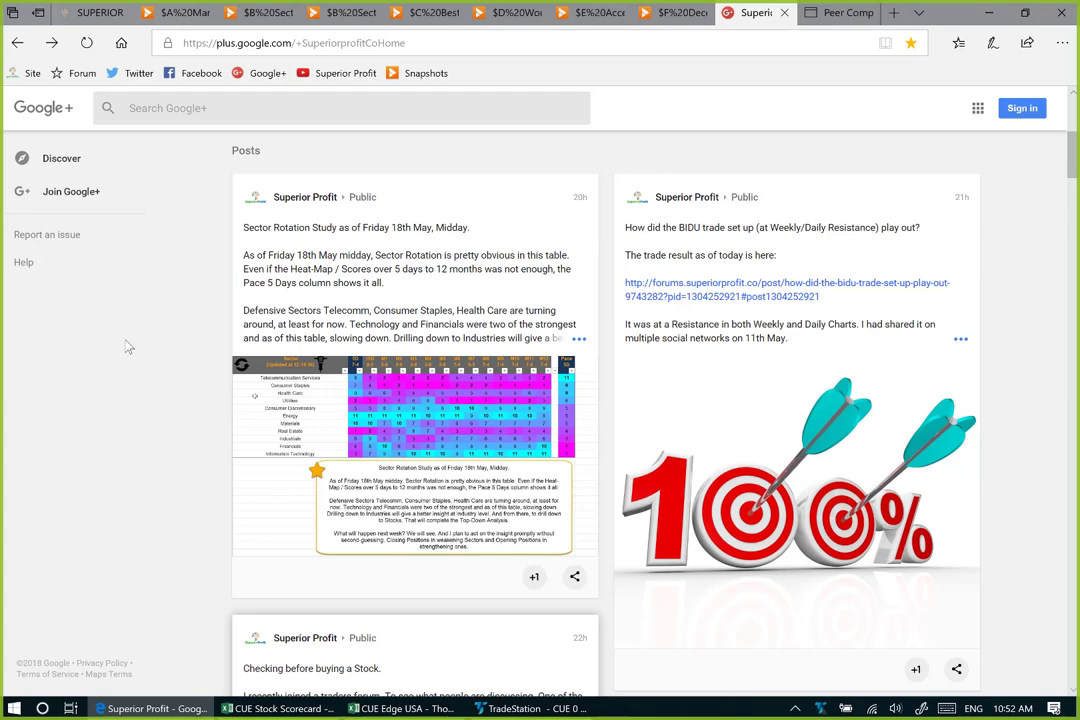
click(100, 12)
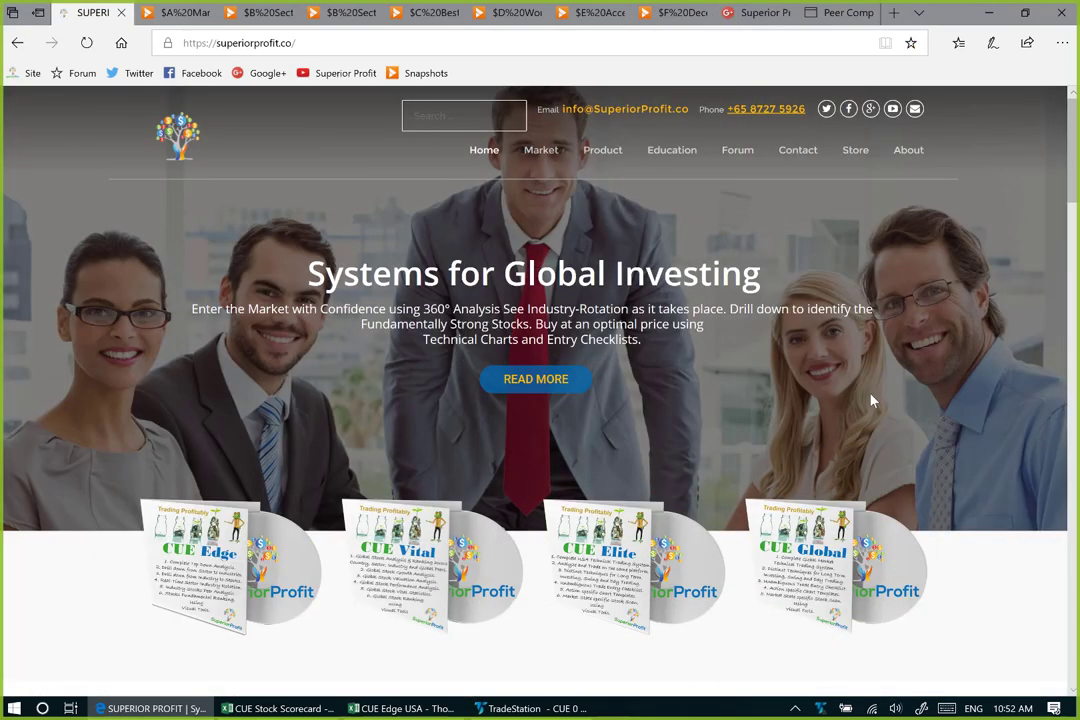